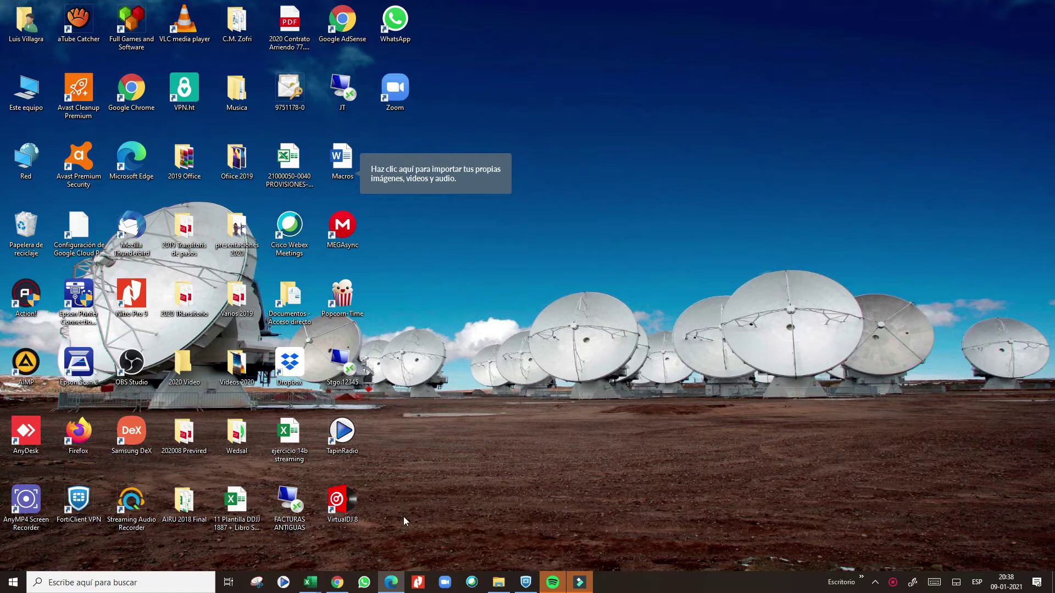
Open the Datos C-120 Importacion folder, then bring the C-120 Matriz Costeo workbook to the front.
click(504, 588)
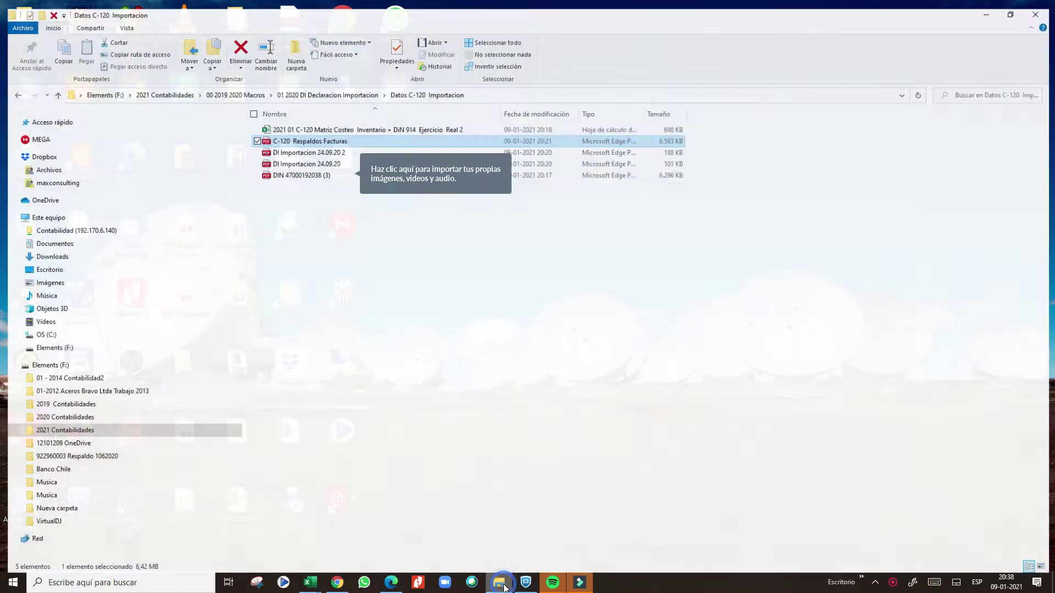
click(310, 582)
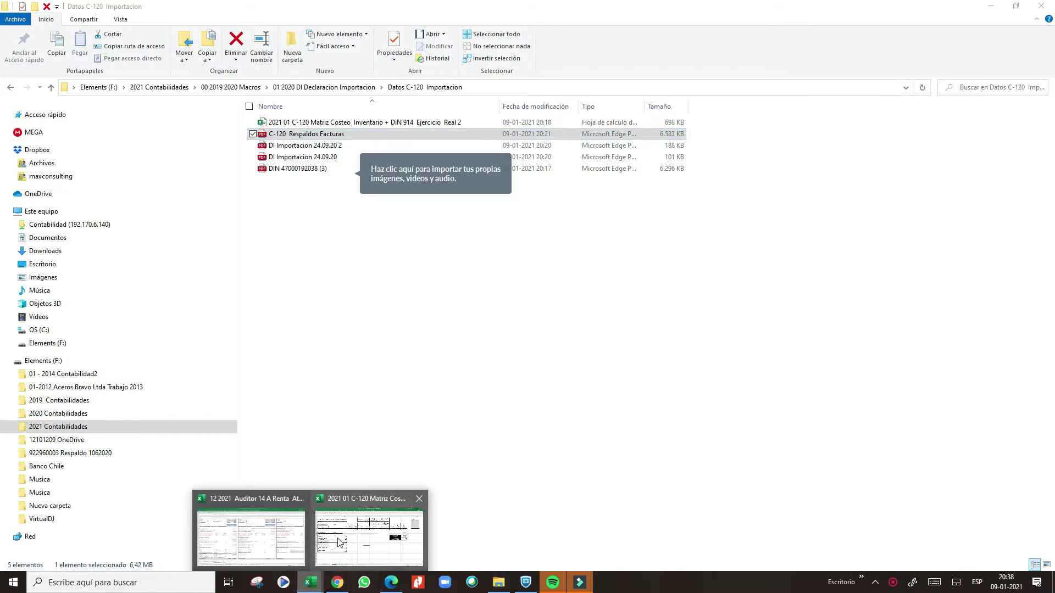
click(340, 541)
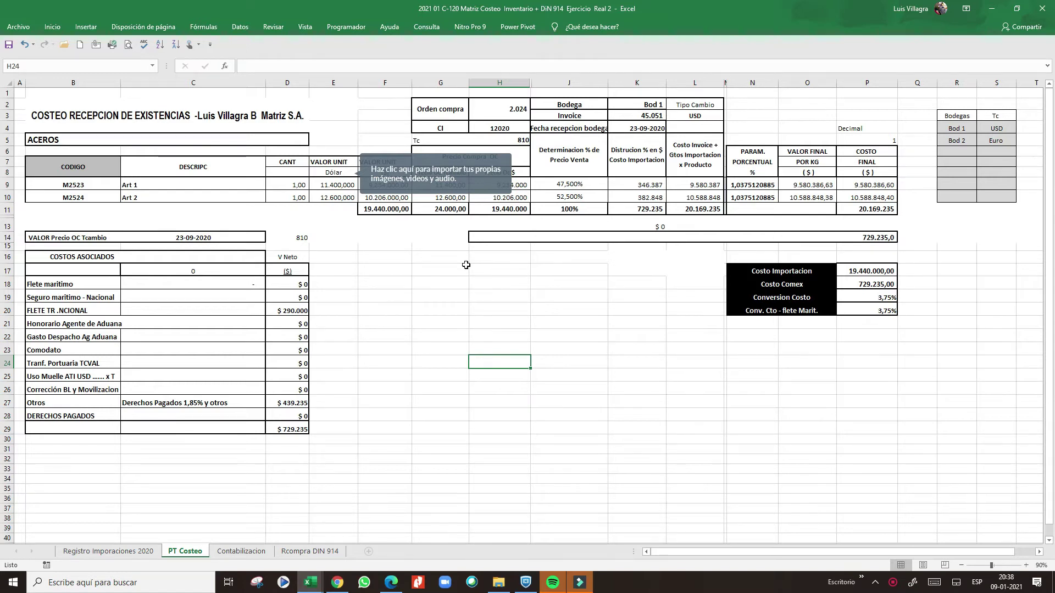
Show the Rcompra DIN 914 sheet and review its register, ending on the Fecha cell G7.
click(311, 550)
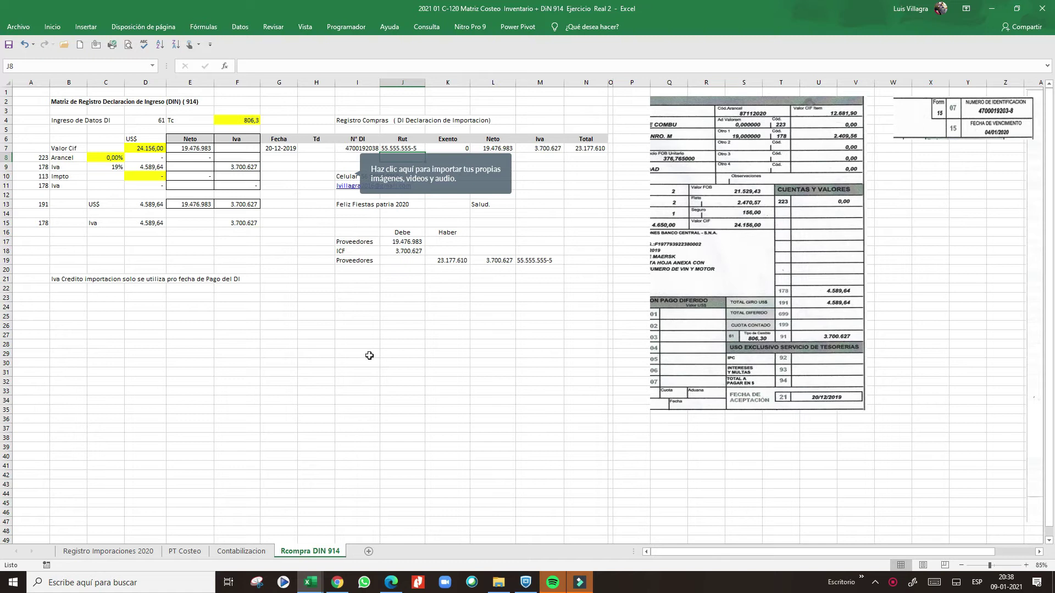
click(538, 400)
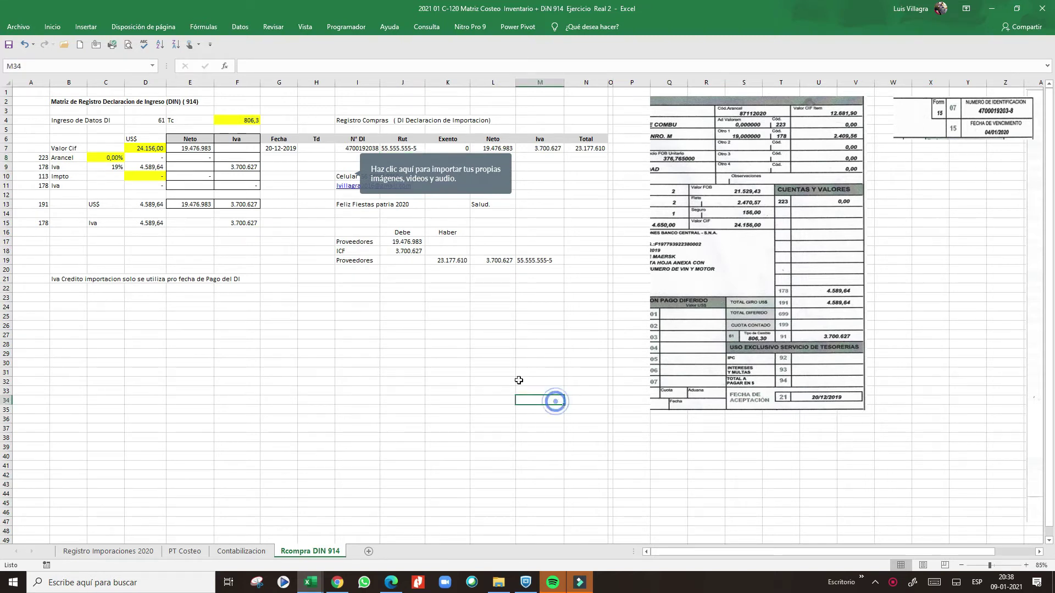
click(345, 165)
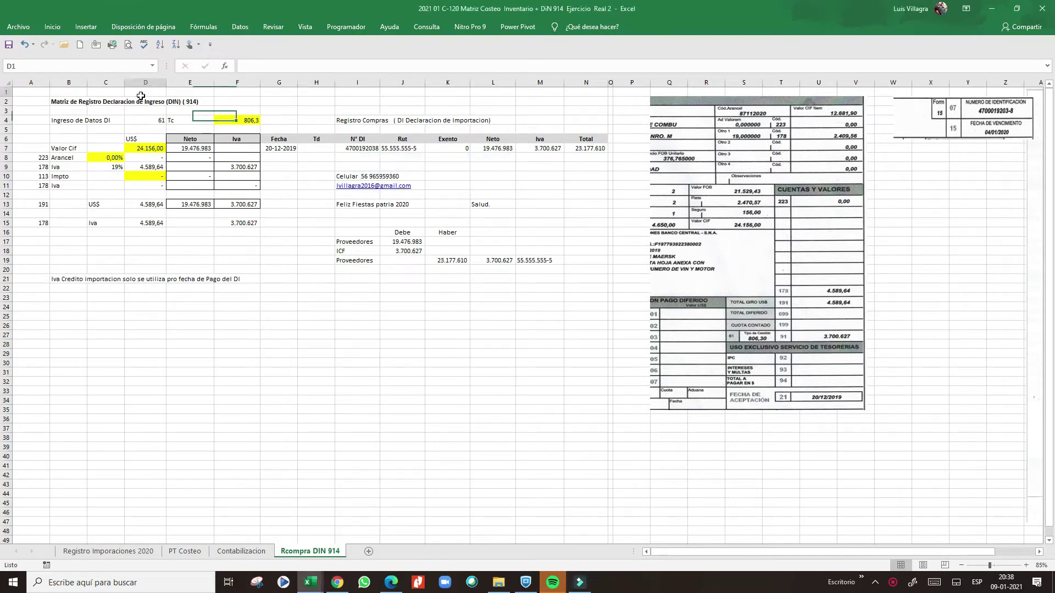
click(63, 102)
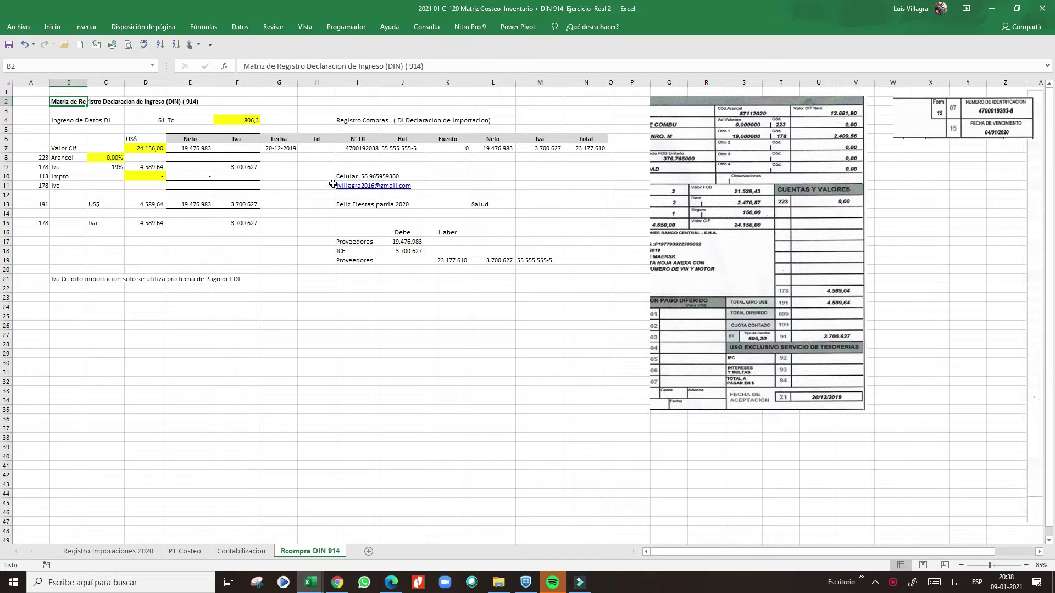
click(278, 148)
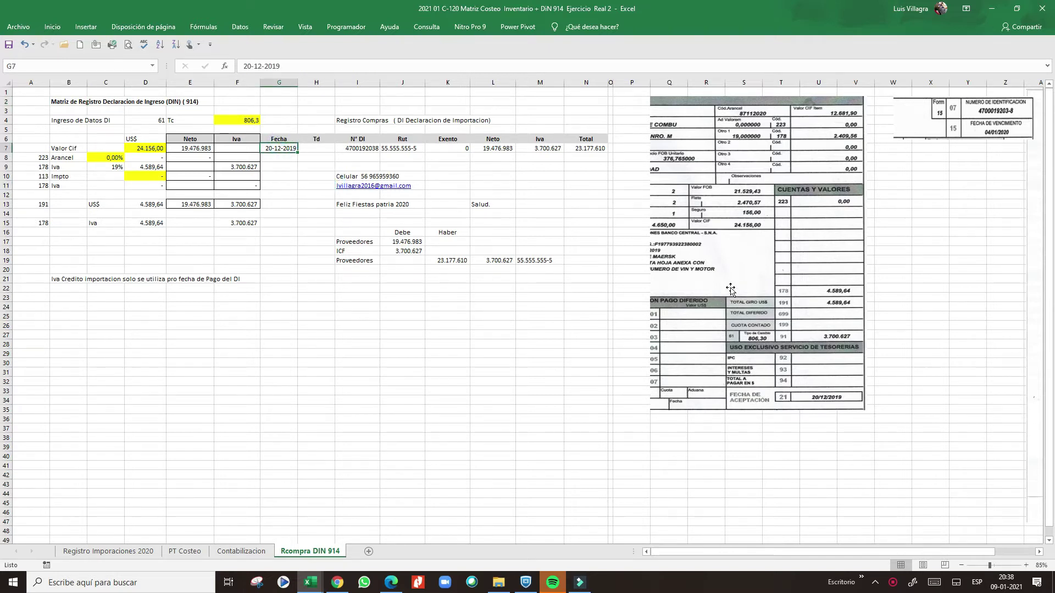
text(20-1)
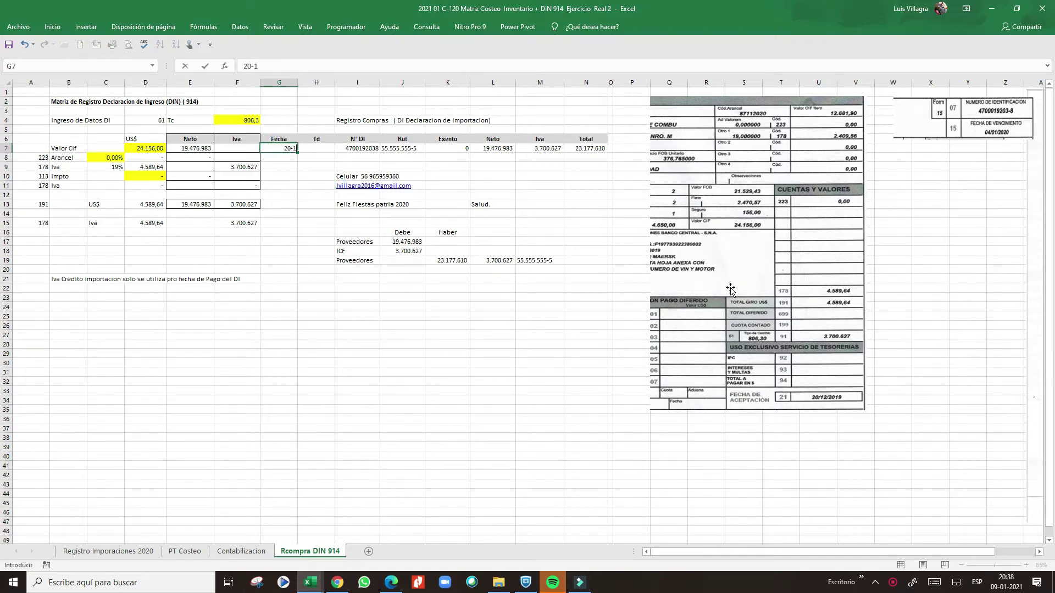
text(-20)
text(20)
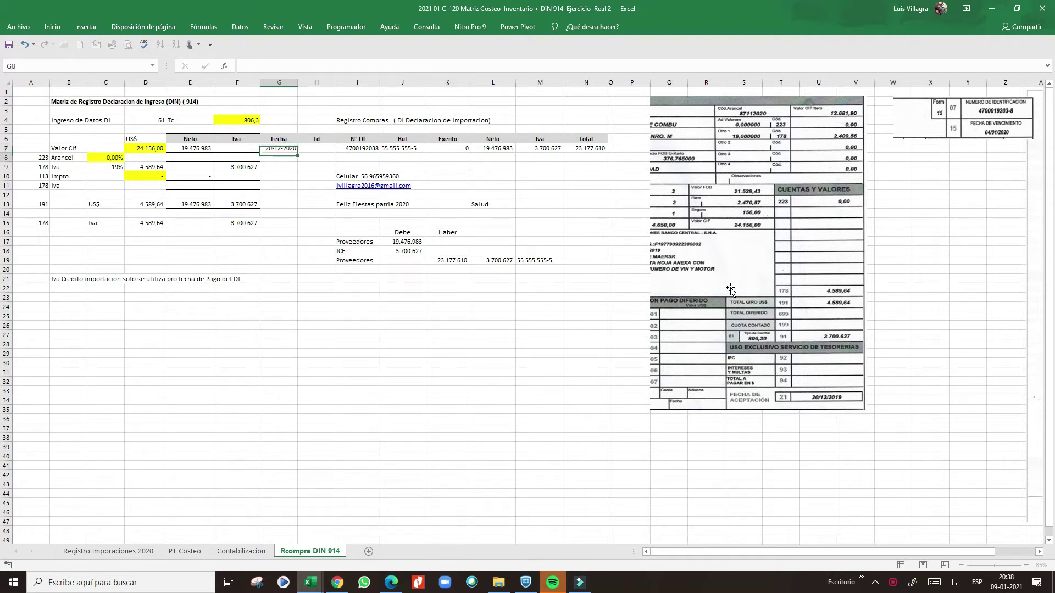
key(Tab)
key(Tab)
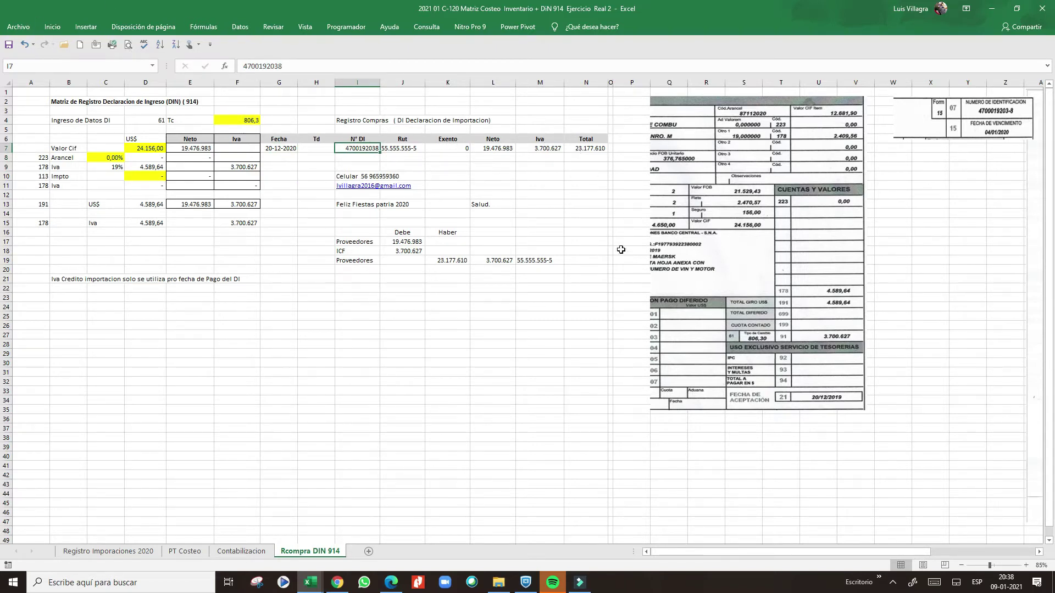
text(47000192)
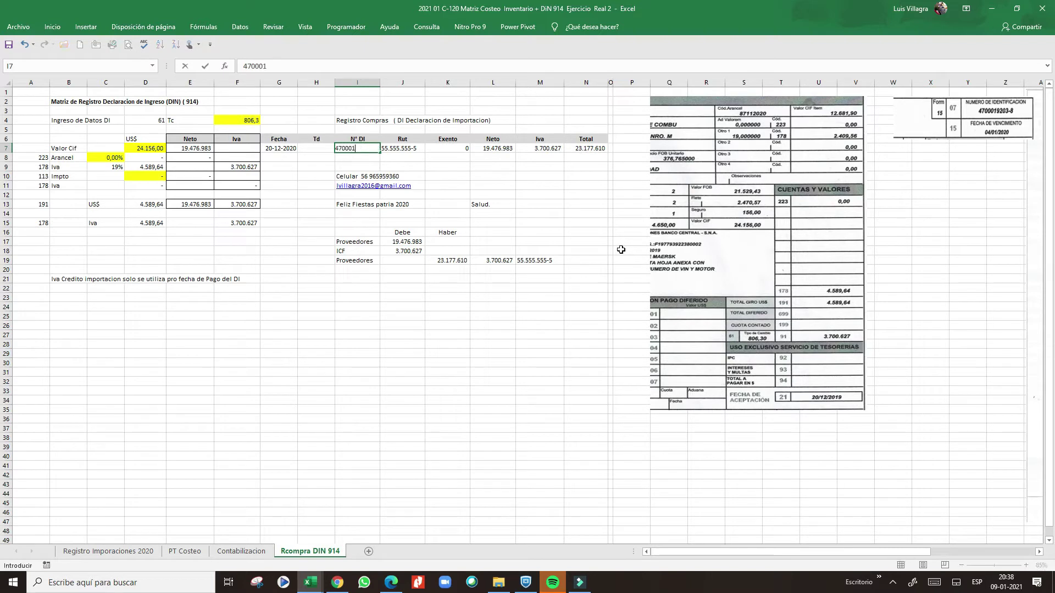
text(038)
key(Tab)
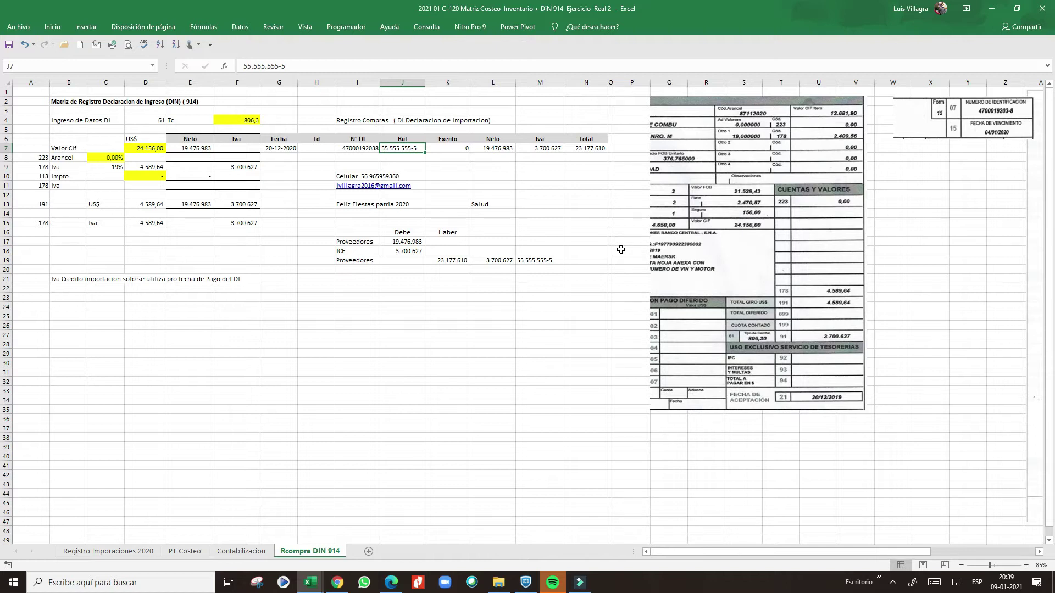
text(55)
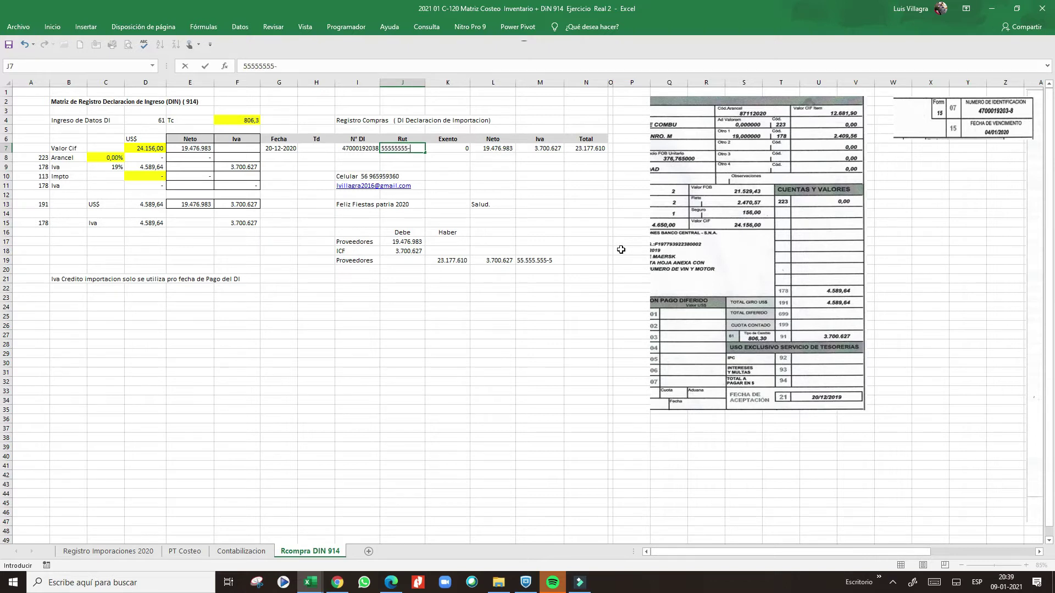
text(5)
key(ctrl+Return)
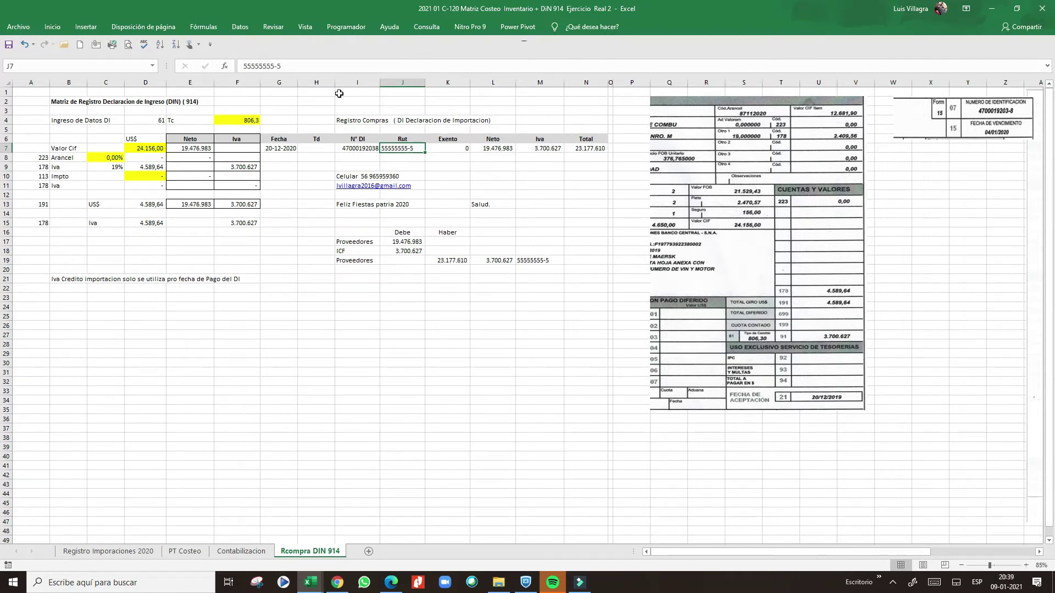
Right-align the Rut in J7 and select the Valor Cif amount in D7.
click(52, 26)
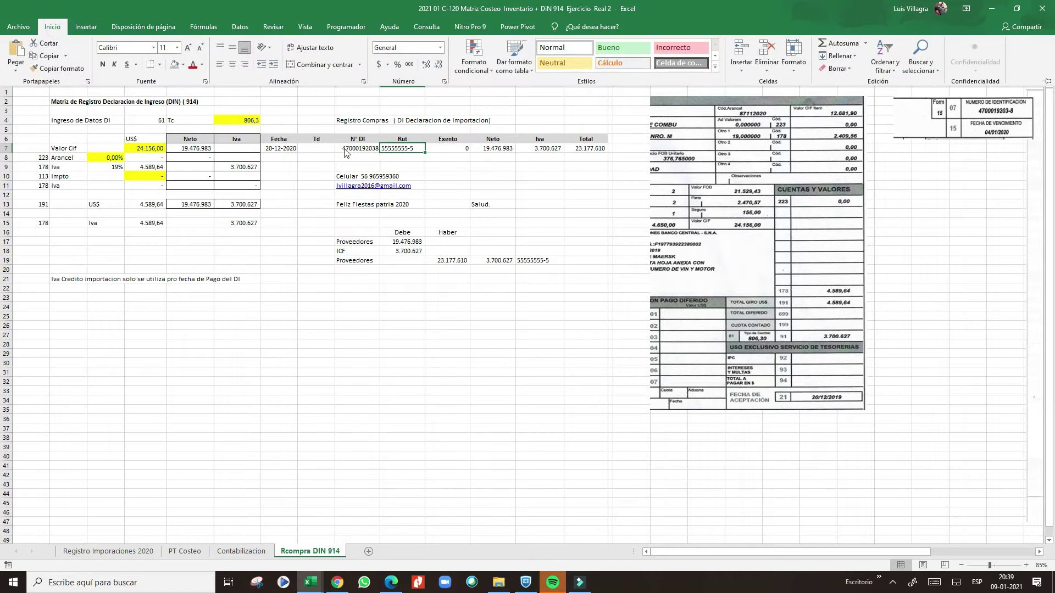
click(245, 65)
click(447, 149)
click(492, 149)
click(132, 150)
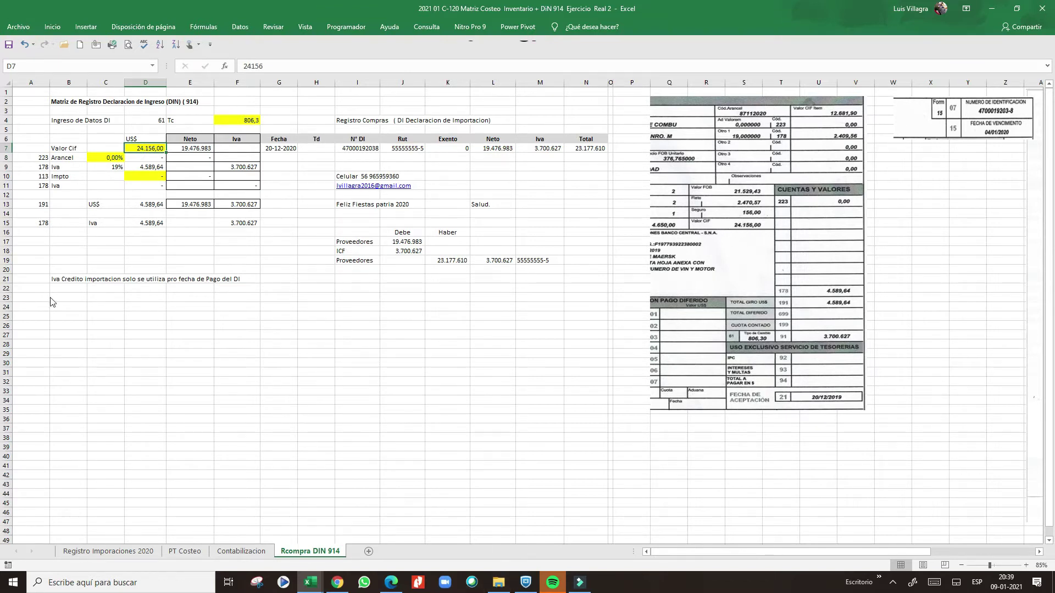
text(24)
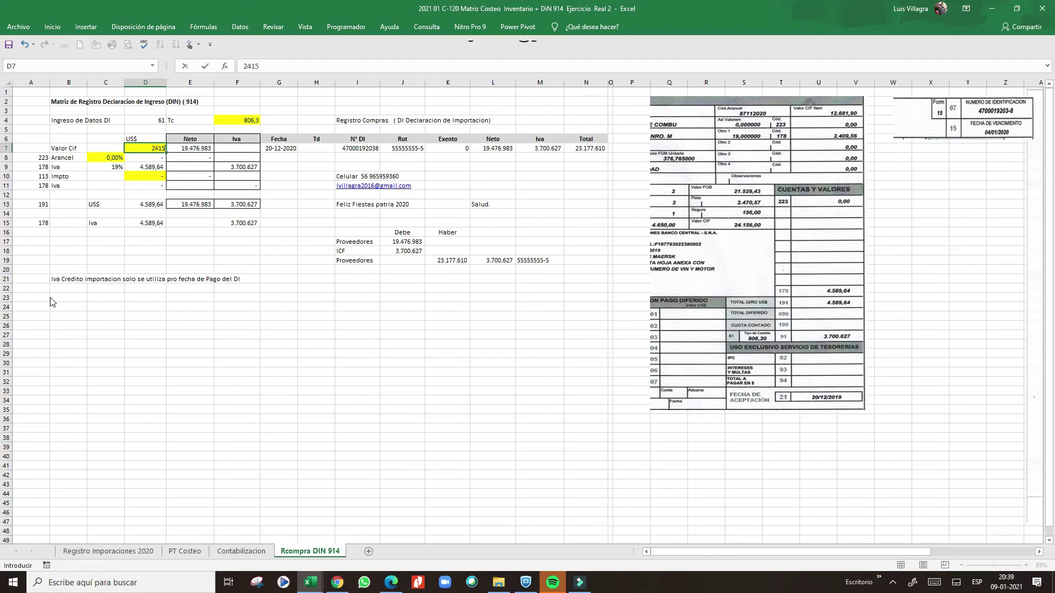
key(Return)
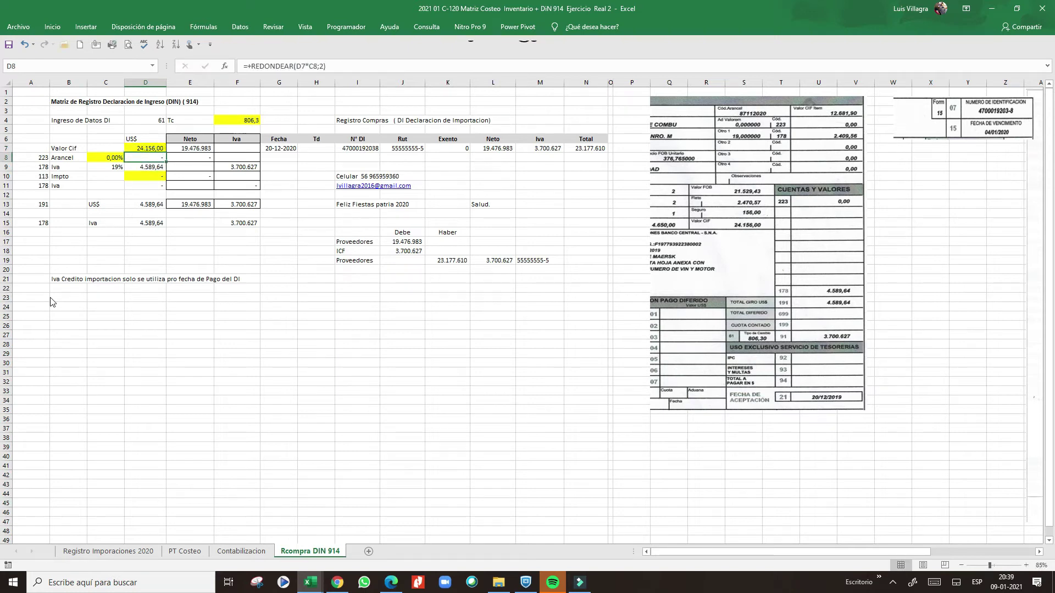
key(Left)
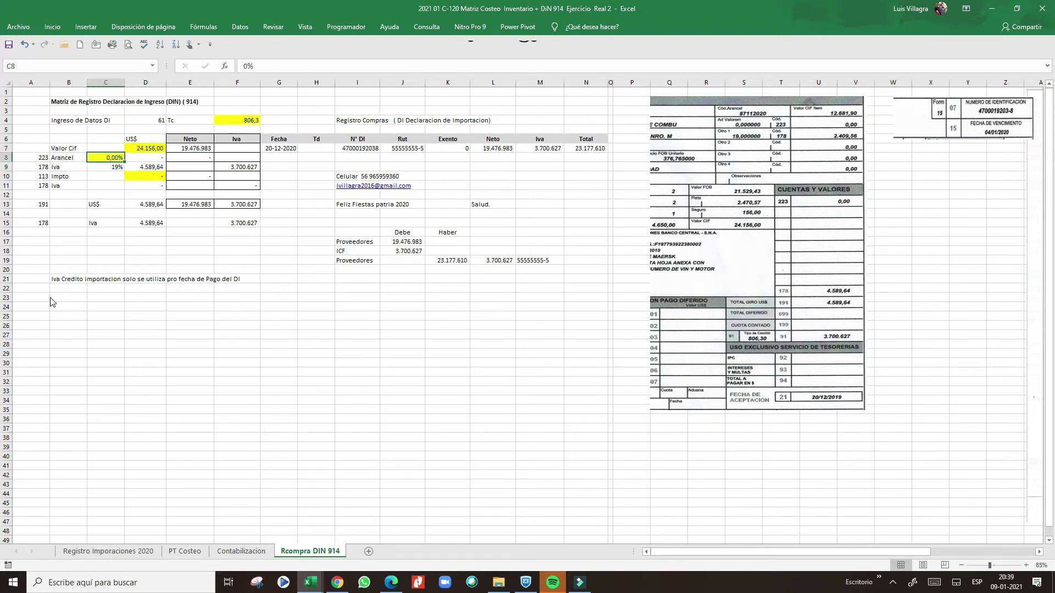
key(Right)
key(Down)
key(Left)
key(Right)
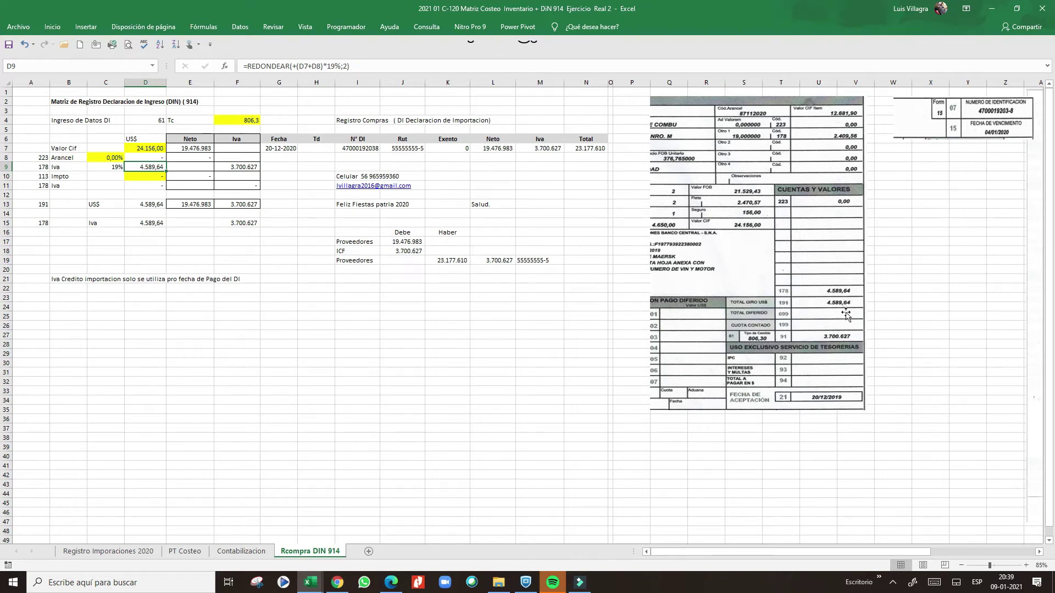
click(236, 169)
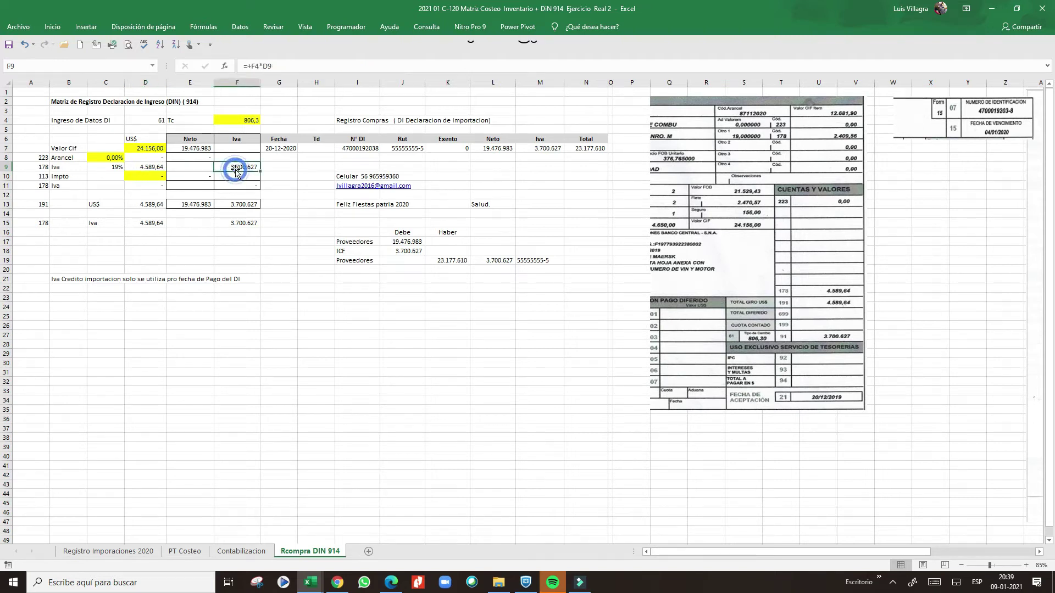
click(239, 117)
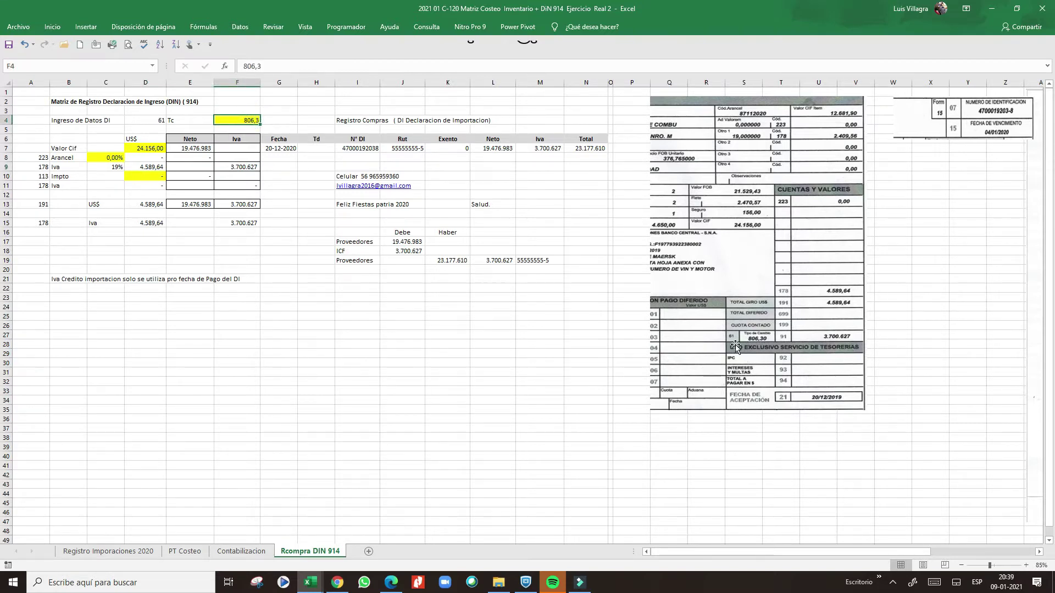
click(243, 168)
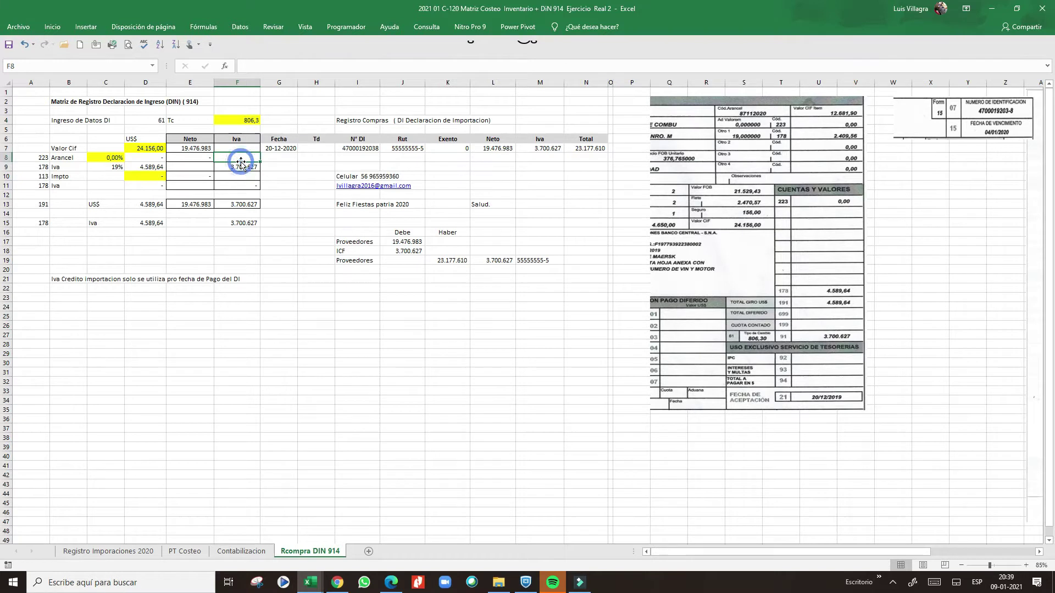
click(193, 205)
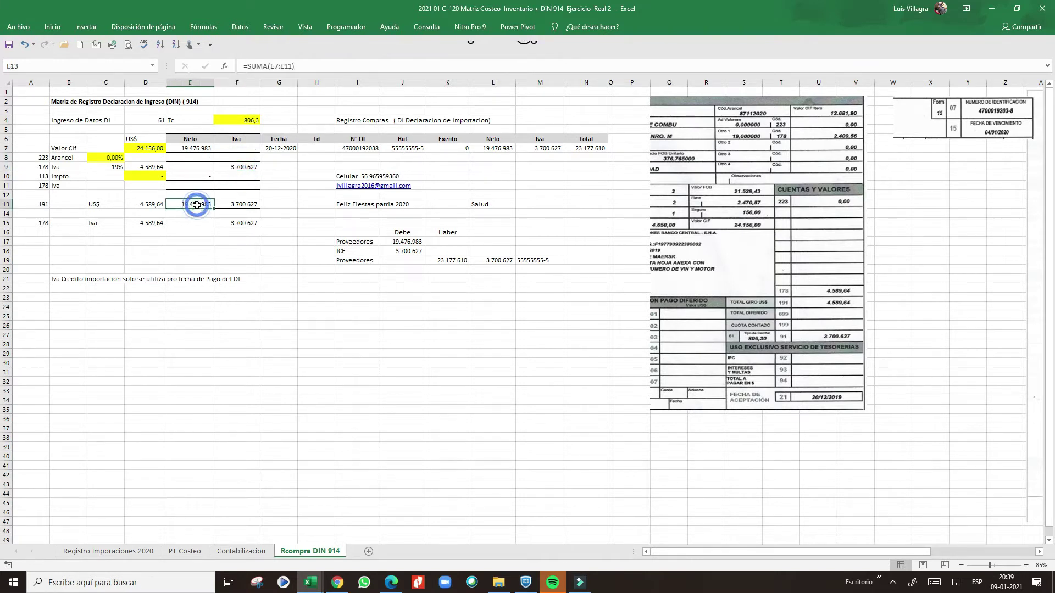
click(252, 205)
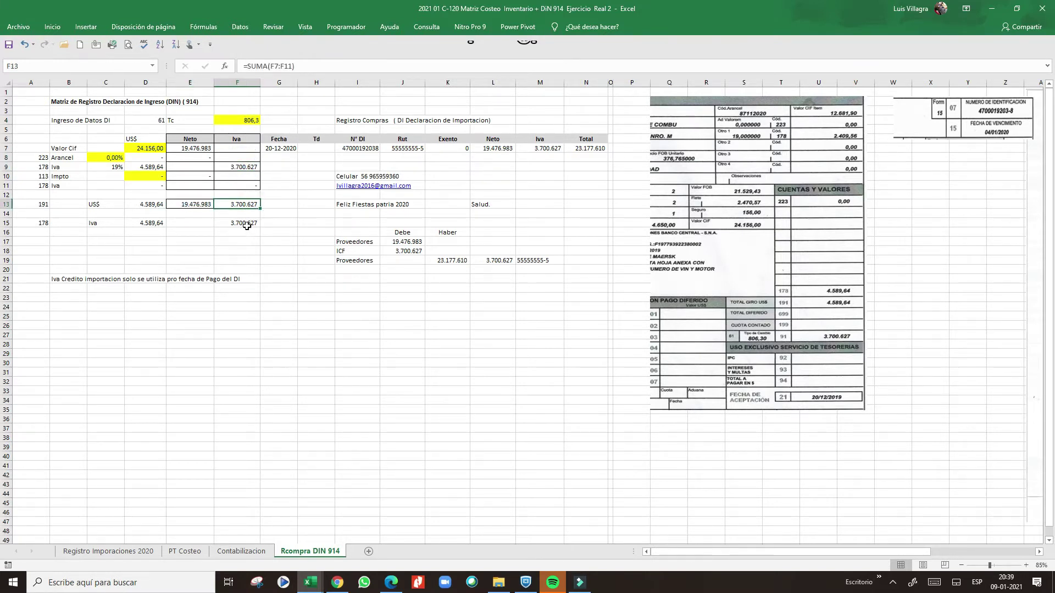
click(412, 231)
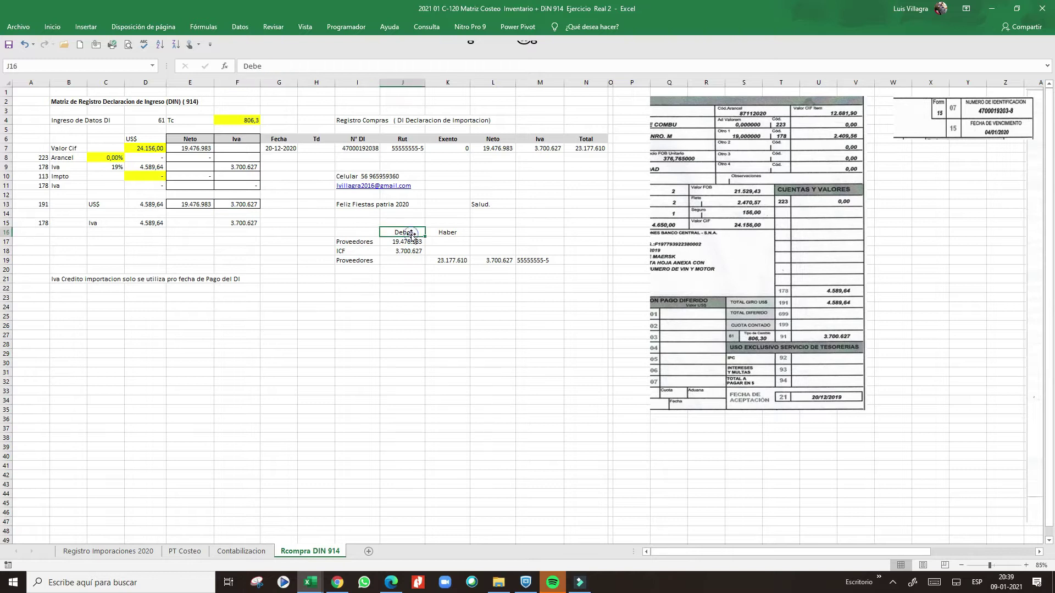
click(471, 148)
click(404, 148)
click(340, 148)
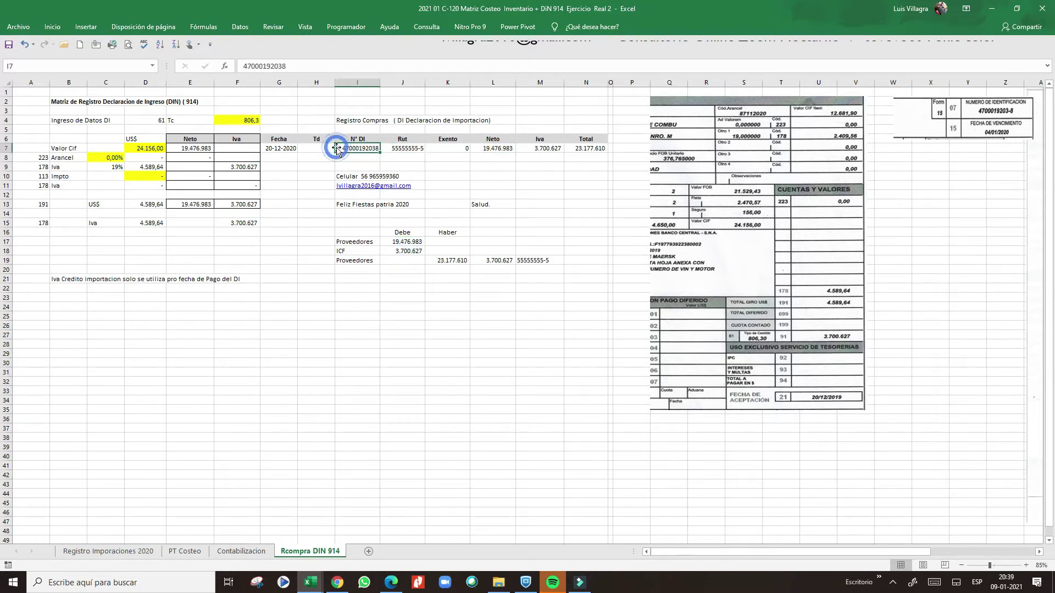
click(273, 156)
click(280, 147)
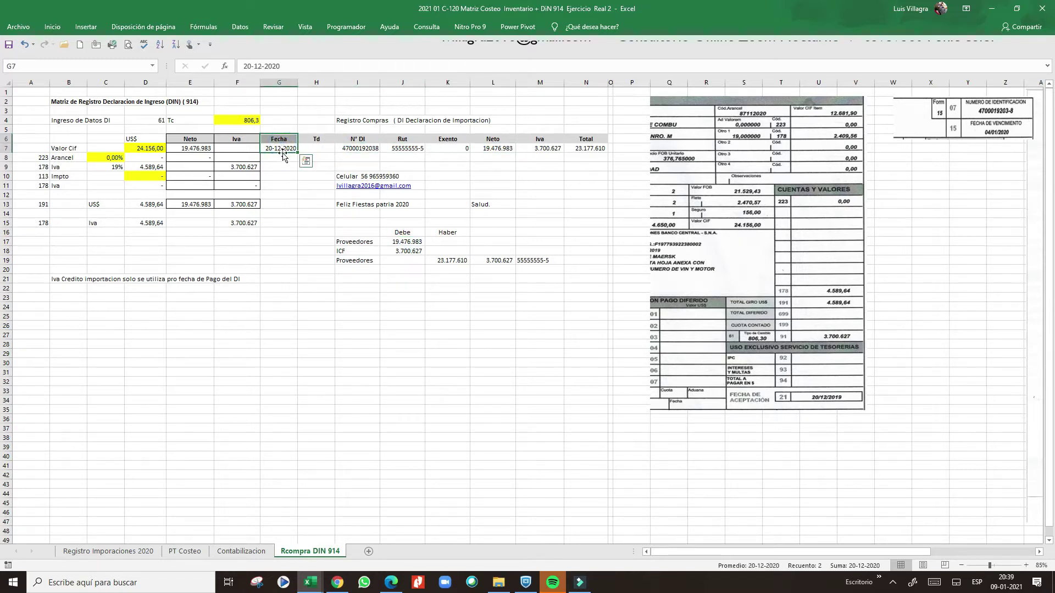
click(354, 148)
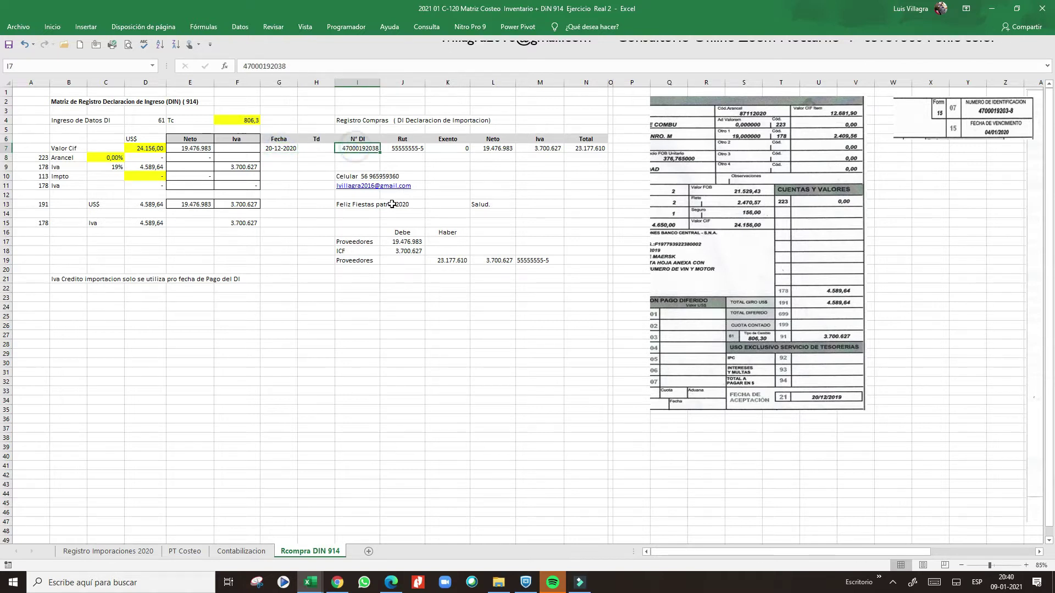
click(403, 146)
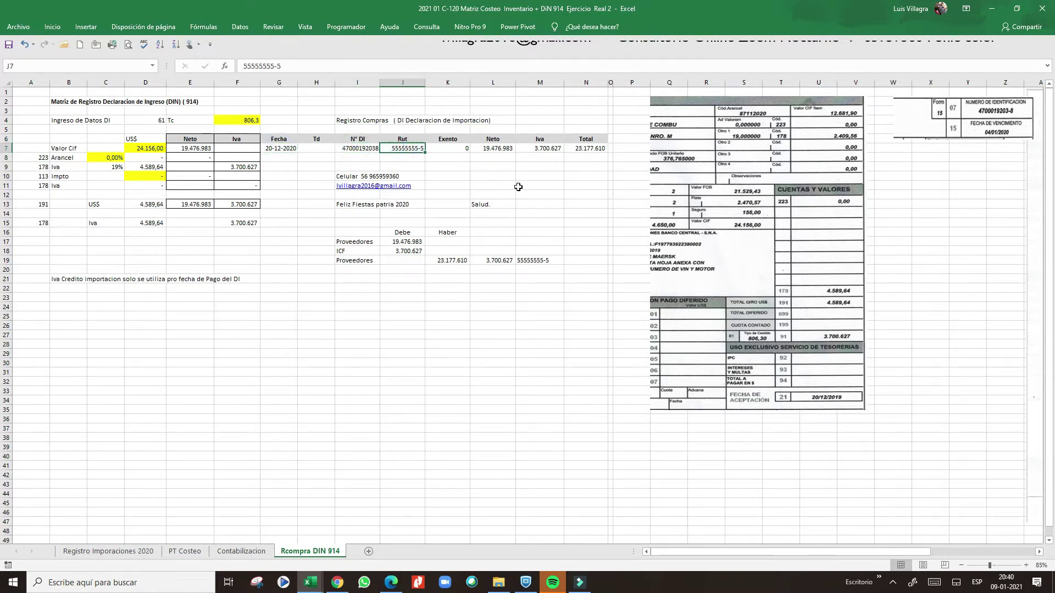
click(497, 148)
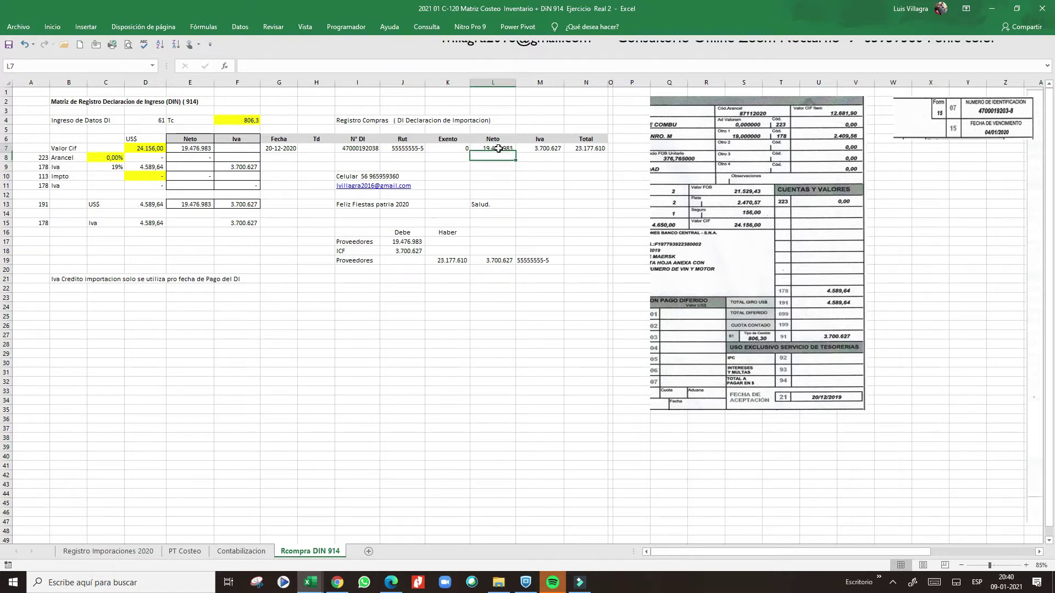
click(550, 149)
click(597, 147)
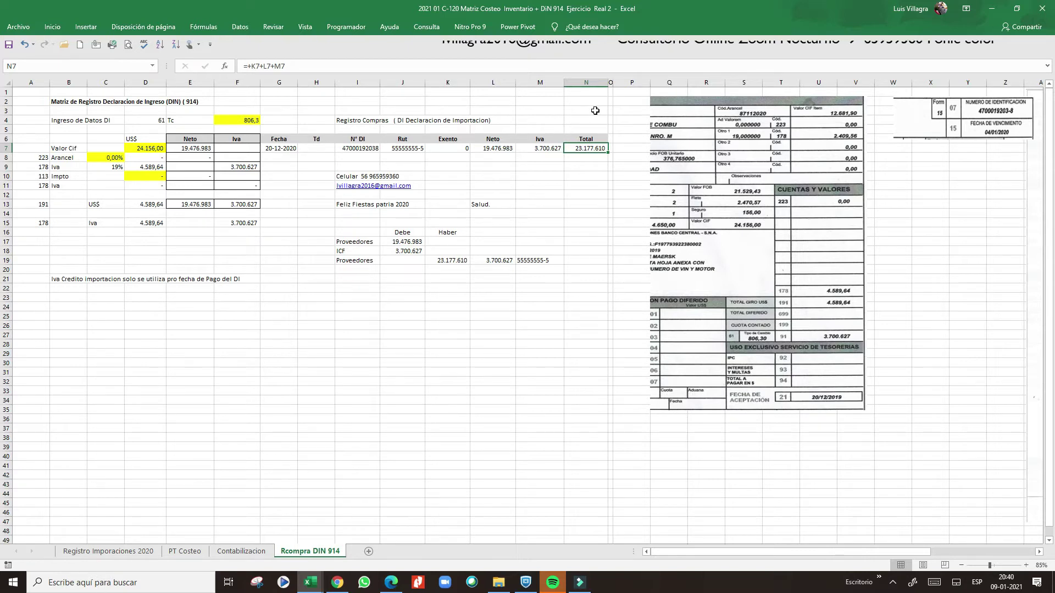
click(369, 242)
click(398, 238)
click(351, 251)
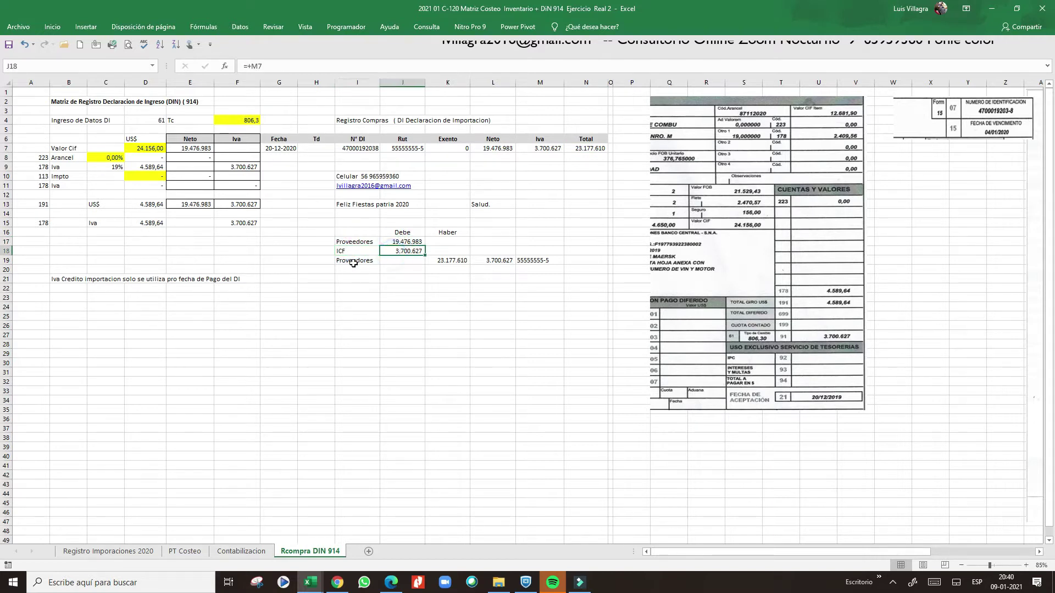
click(438, 263)
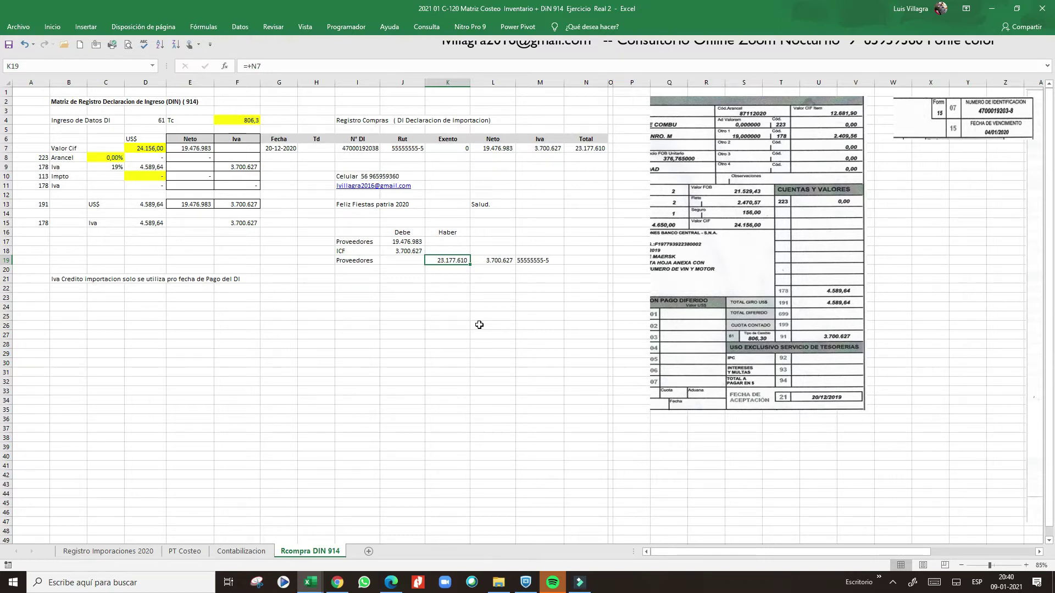
click(515, 220)
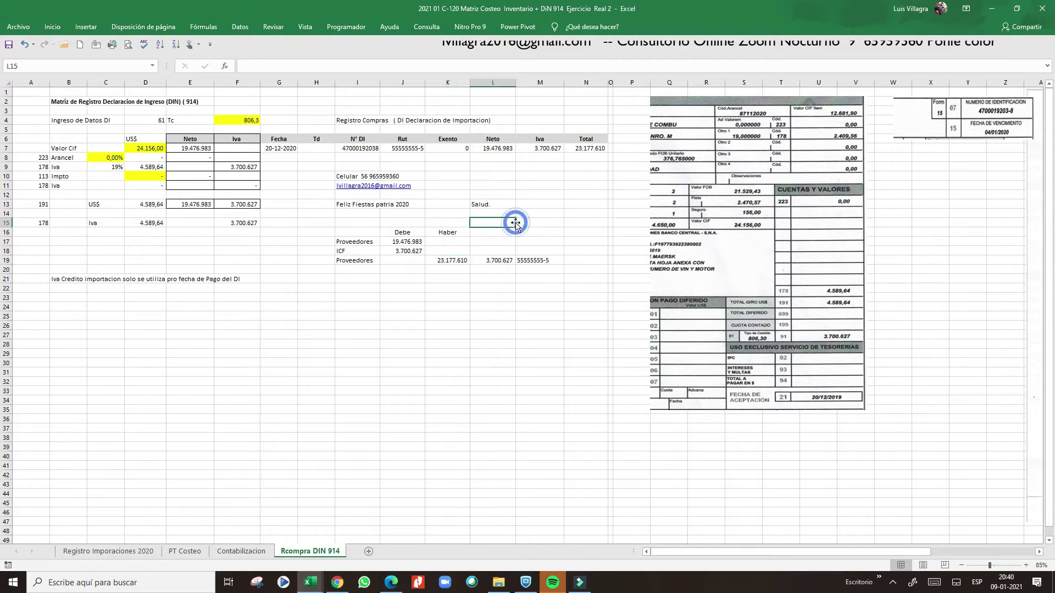
click(536, 260)
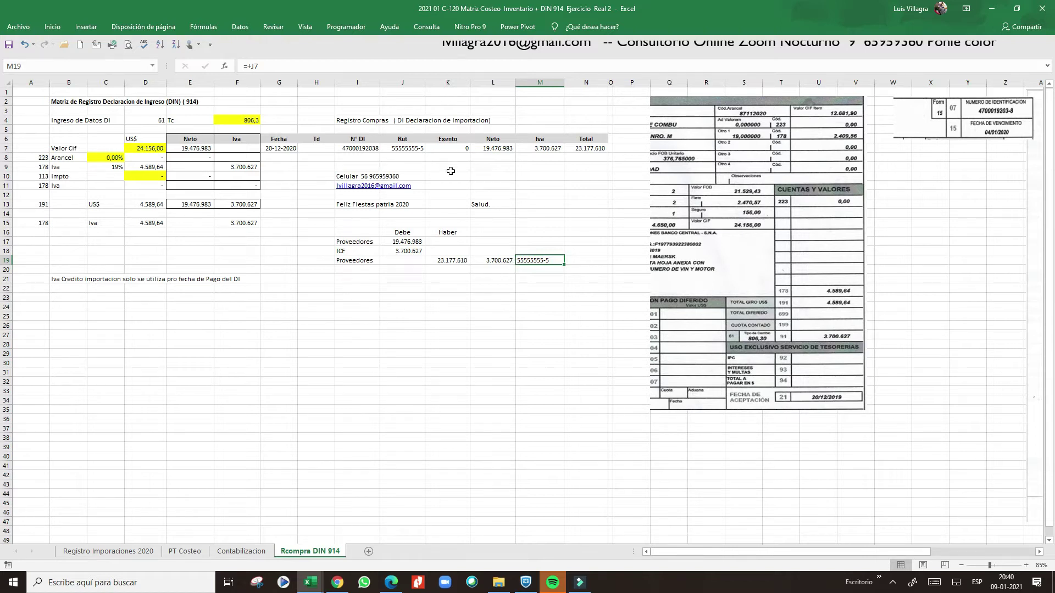
Trace the Proveedores debit, Neto sum, Iva and Arancel formulas before moving to the Contabilizacion sheet.
drag(364, 241, 551, 262)
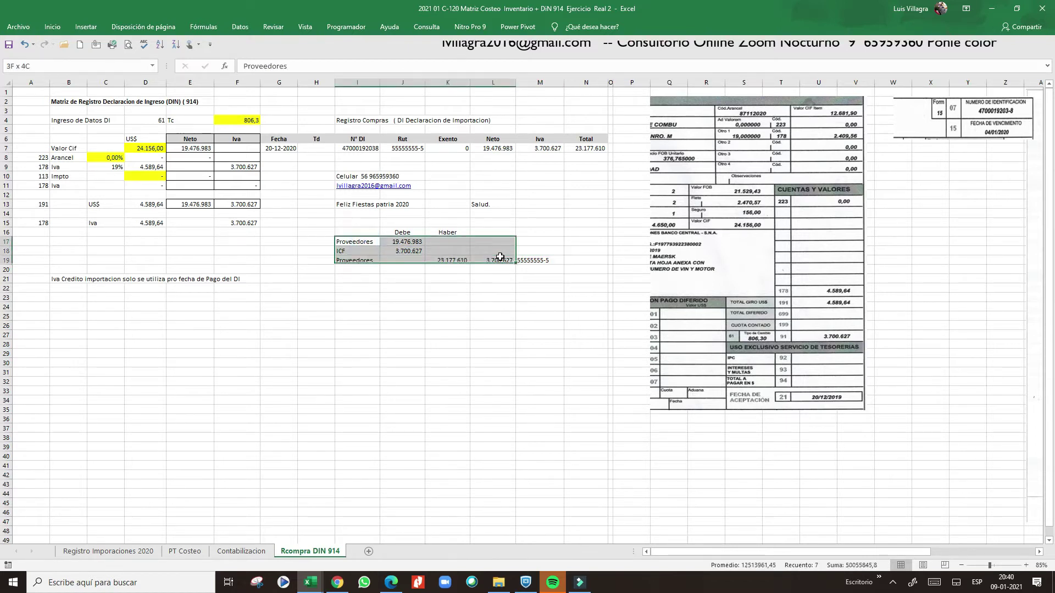
click(404, 242)
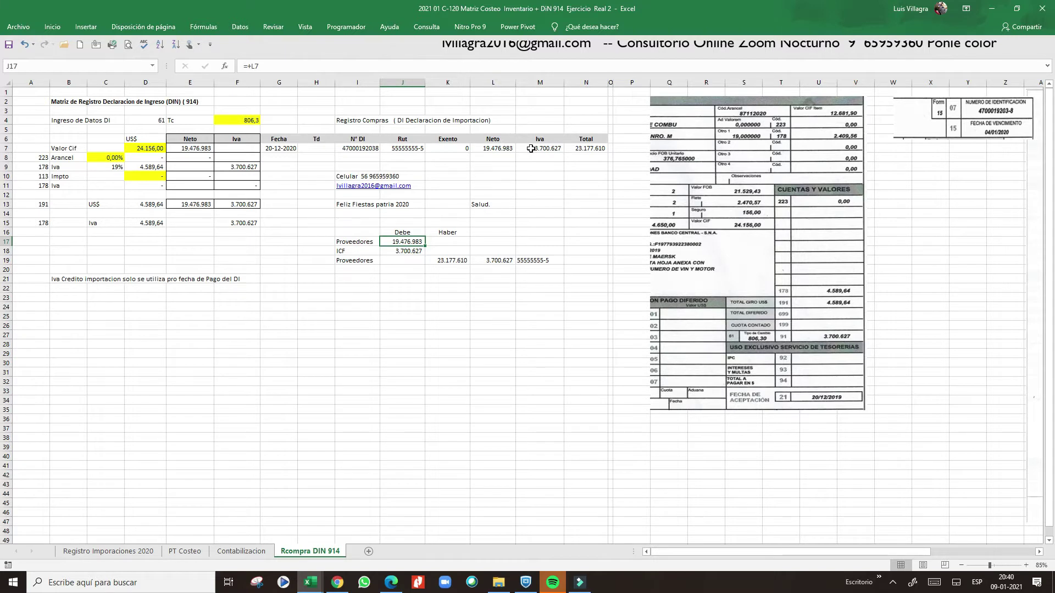
click(497, 150)
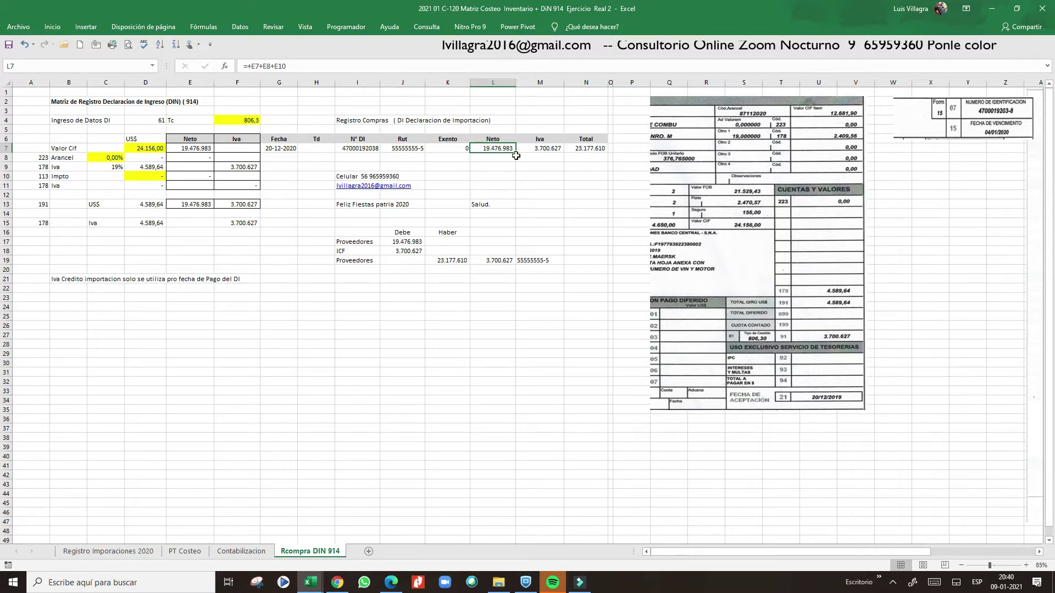
click(544, 147)
click(588, 148)
click(553, 146)
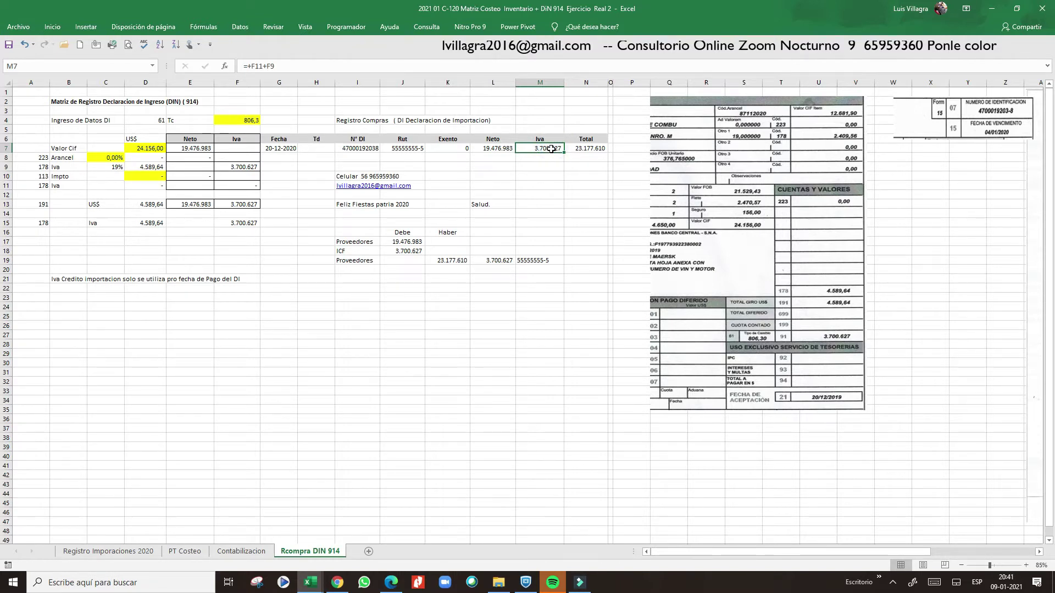
drag(538, 325, 538, 331)
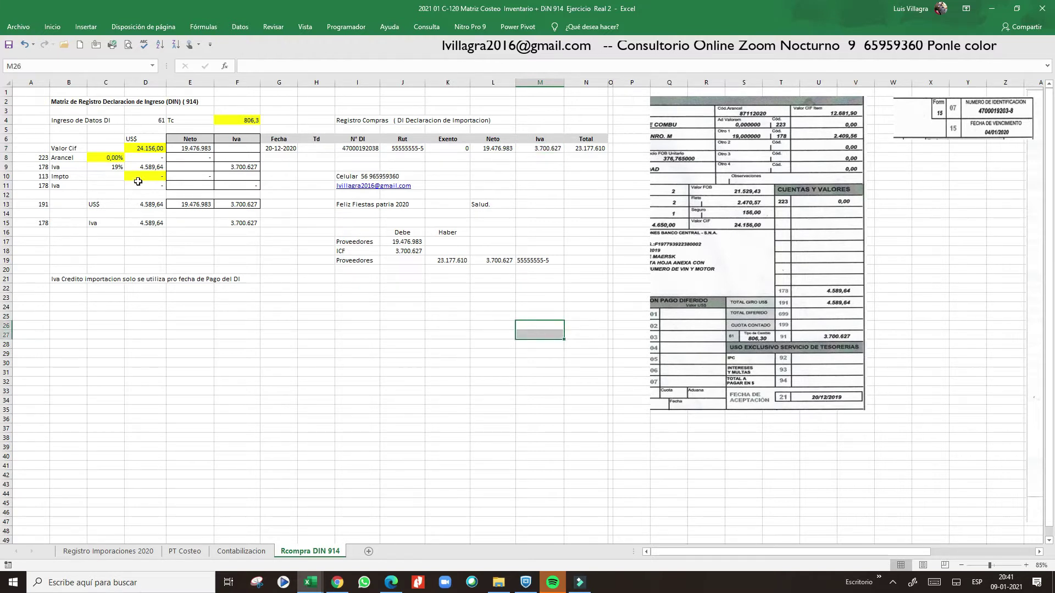
click(113, 158)
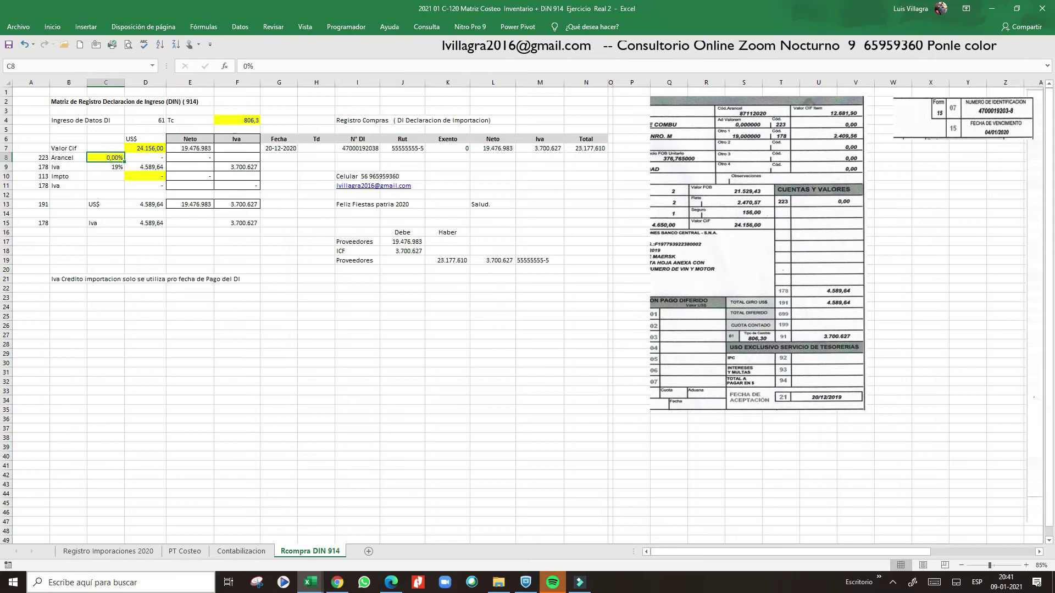
click(240, 551)
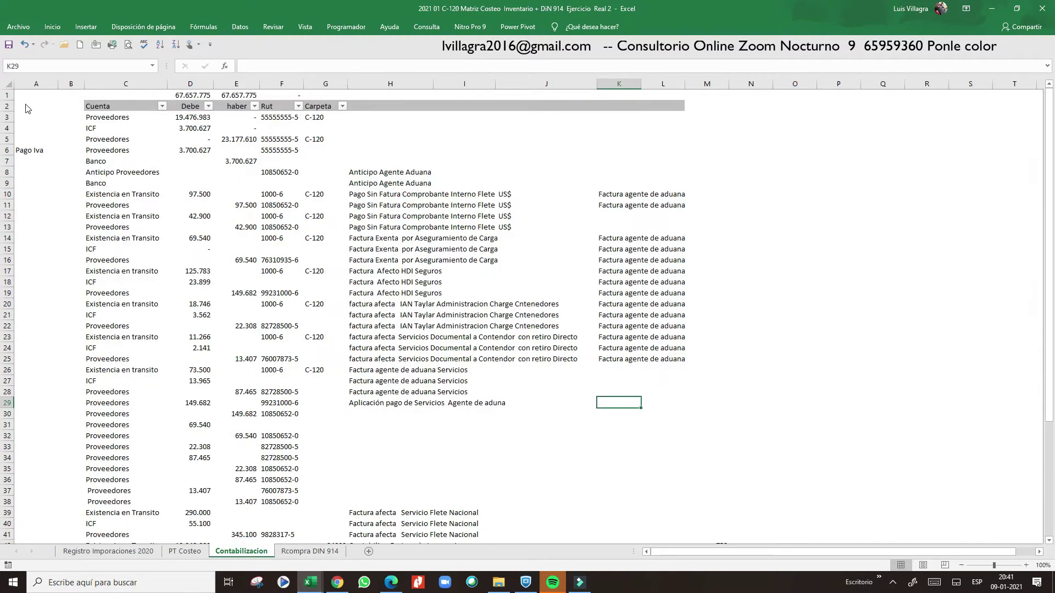
Scroll to the top of the journal and enter entry number 1 in B3.
drag(1051, 149, 39, 283)
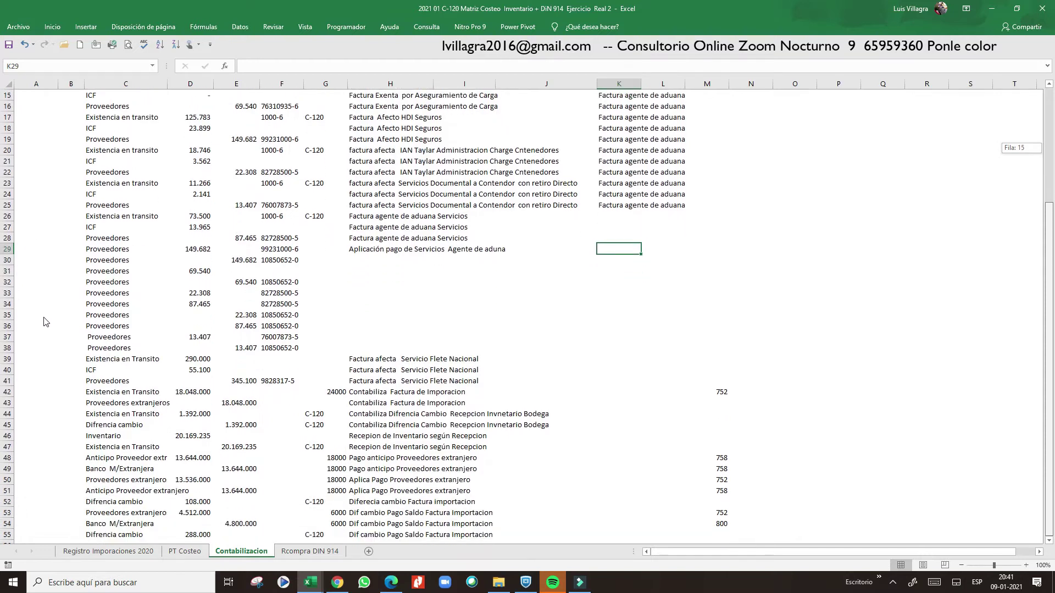
drag(46, 322, 518, 268)
scroll(332, 250, up, 5)
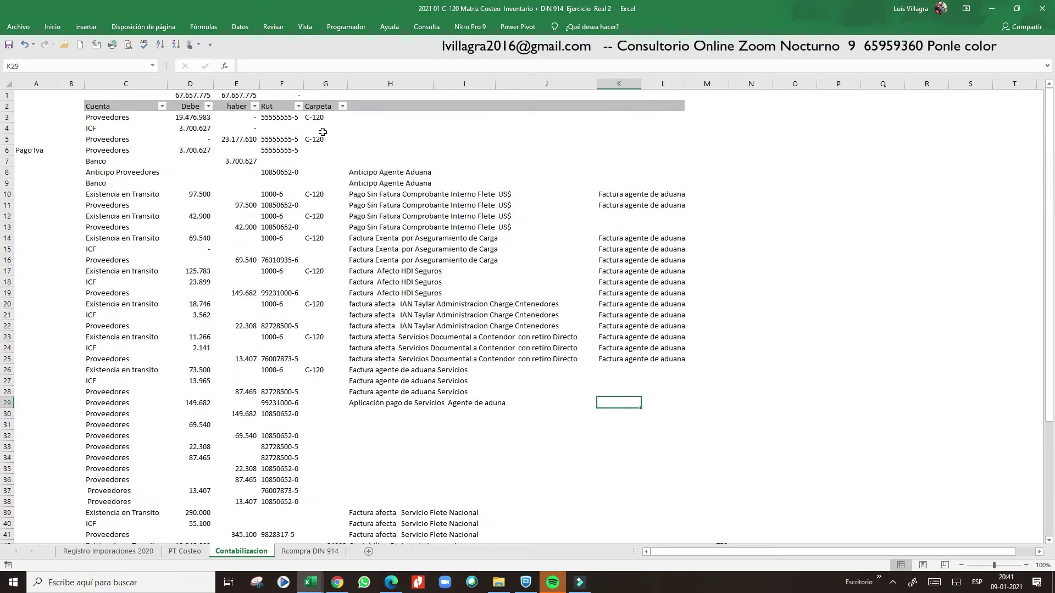
click(384, 117)
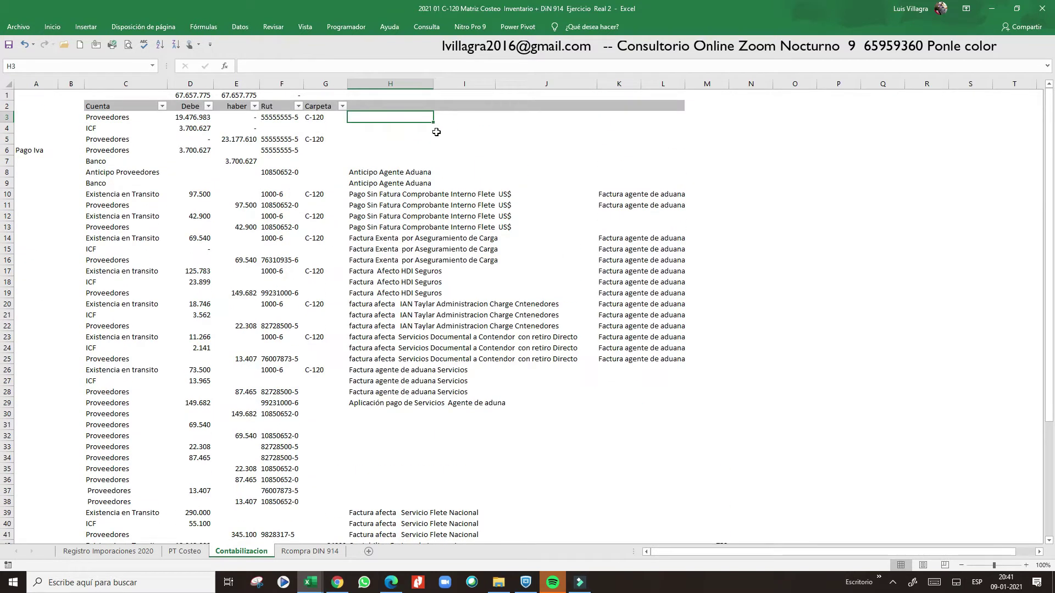
key(Left)
key(Left)
key(Left)
key(Left)
key(Left)
key(Left)
text(1)
key(Return)
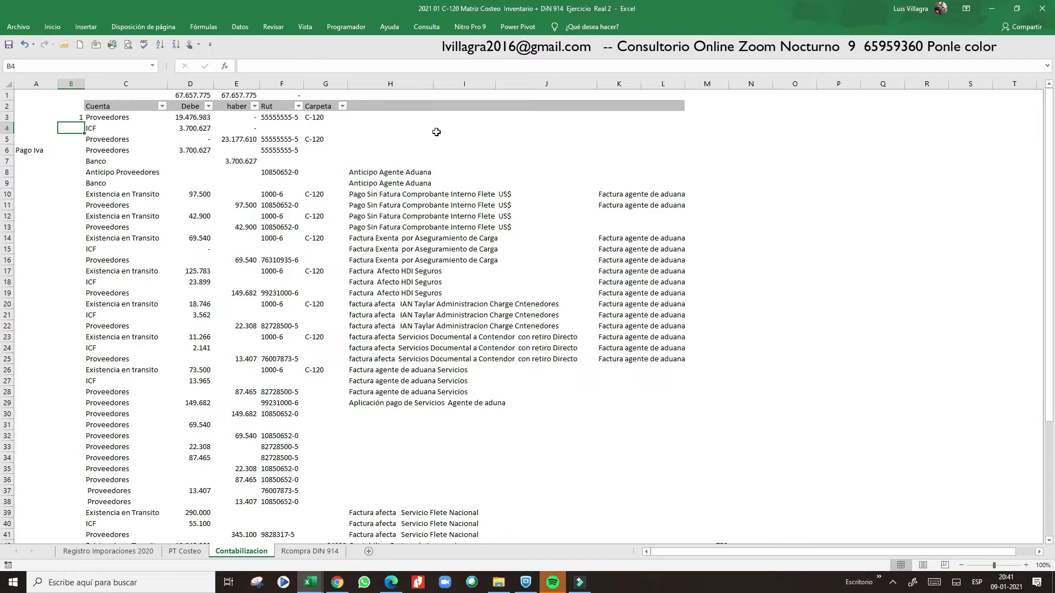
Enter 1 in B4 and B5 for the ICF and second Proveedores lines.
key(ctrl+Tab)
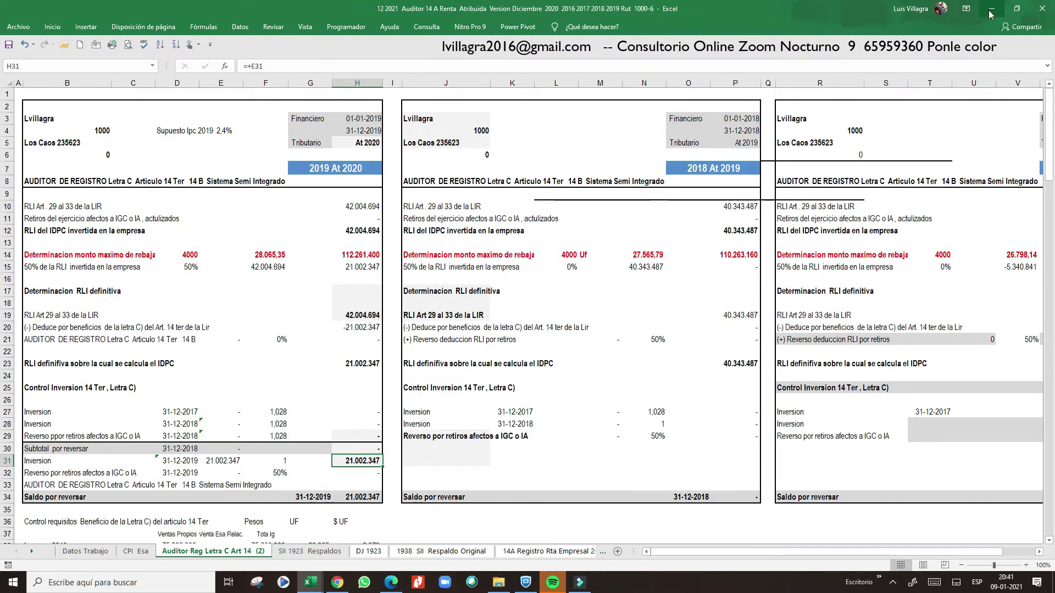
key(ctrl+Tab)
text(1)
key(Return)
text(1)
key(Return)
key(Up)
key(Right)
key(Right)
key(Right)
key(Right)
key(Right)
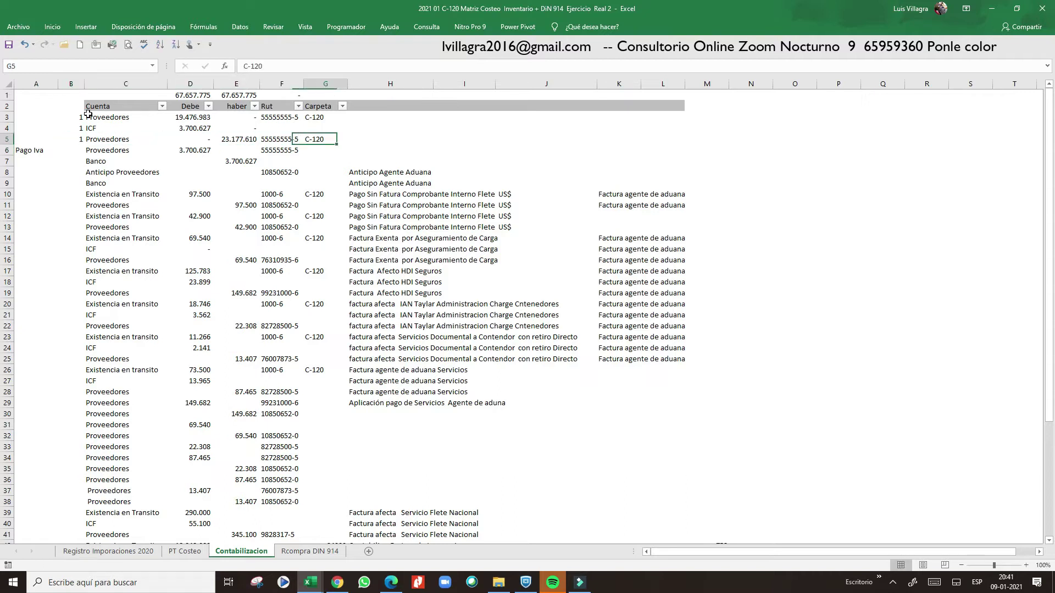
key(Right)
key(Up)
key(Up)
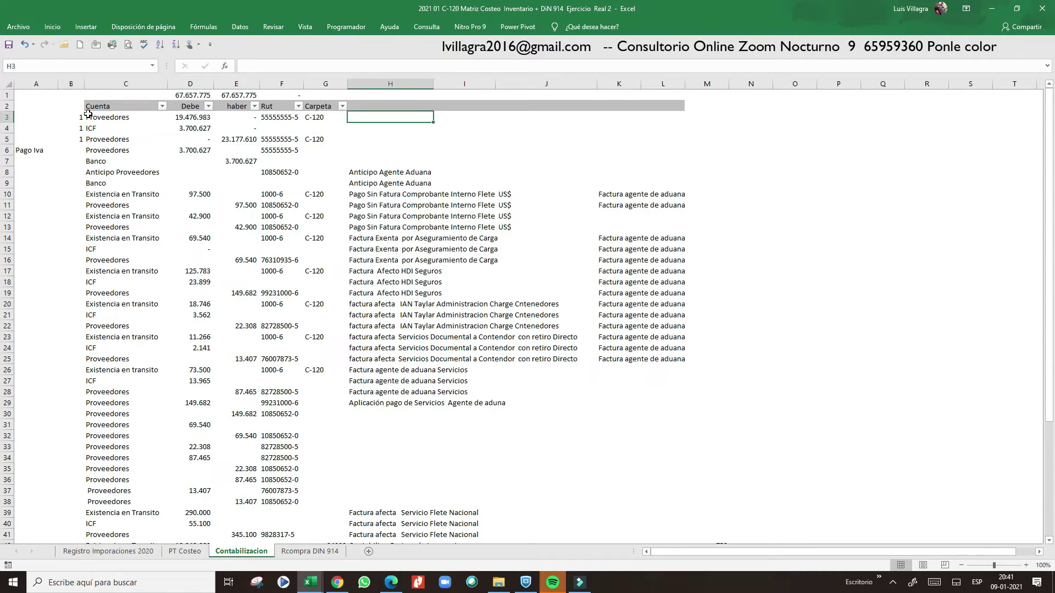
Enter the description 'Registro Compras 12-2020 Din 914' in H3.
text(Re)
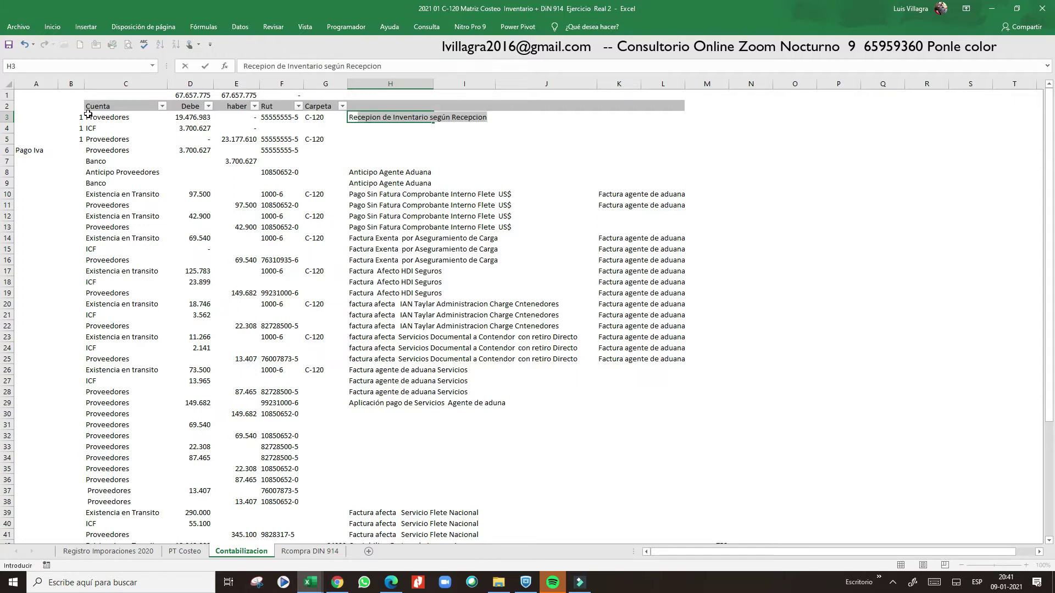
text(gistro Compras)
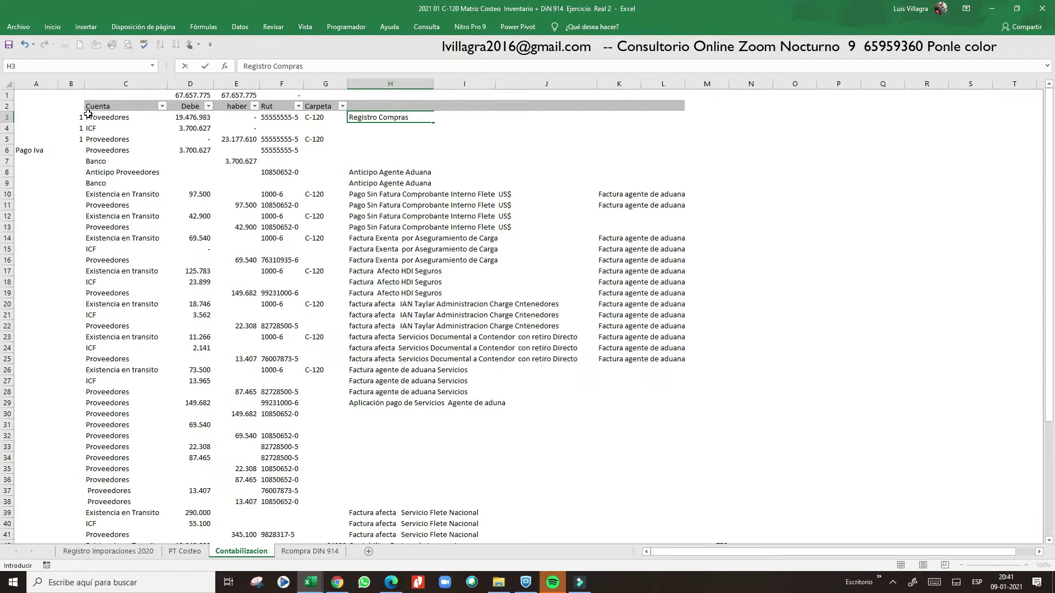
text(20)
key(BackSpace)
key(BackSpace)
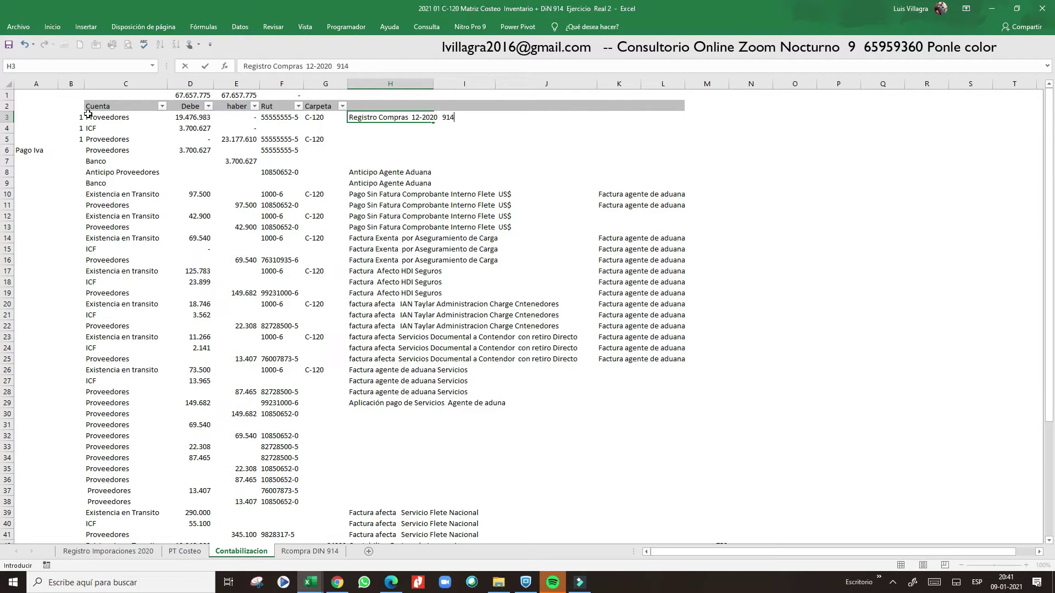
key(ctrl+Return)
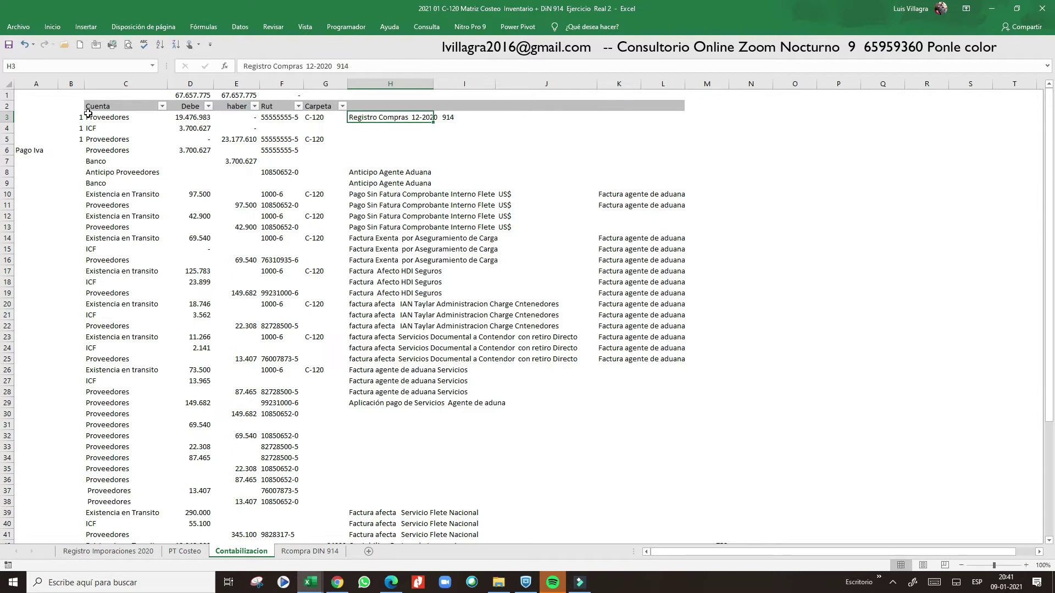
click(305, 553)
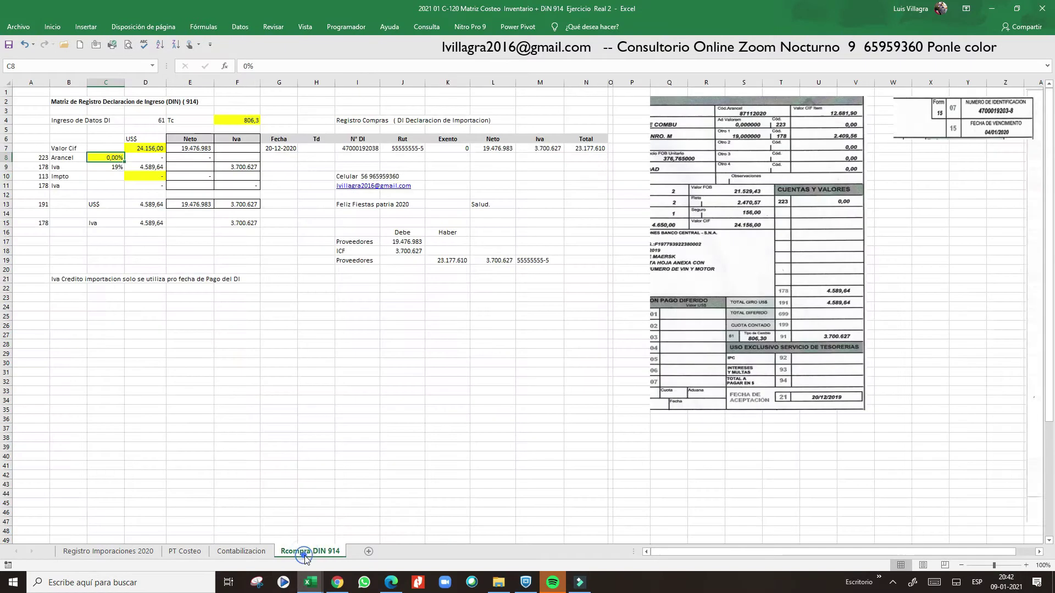
click(257, 552)
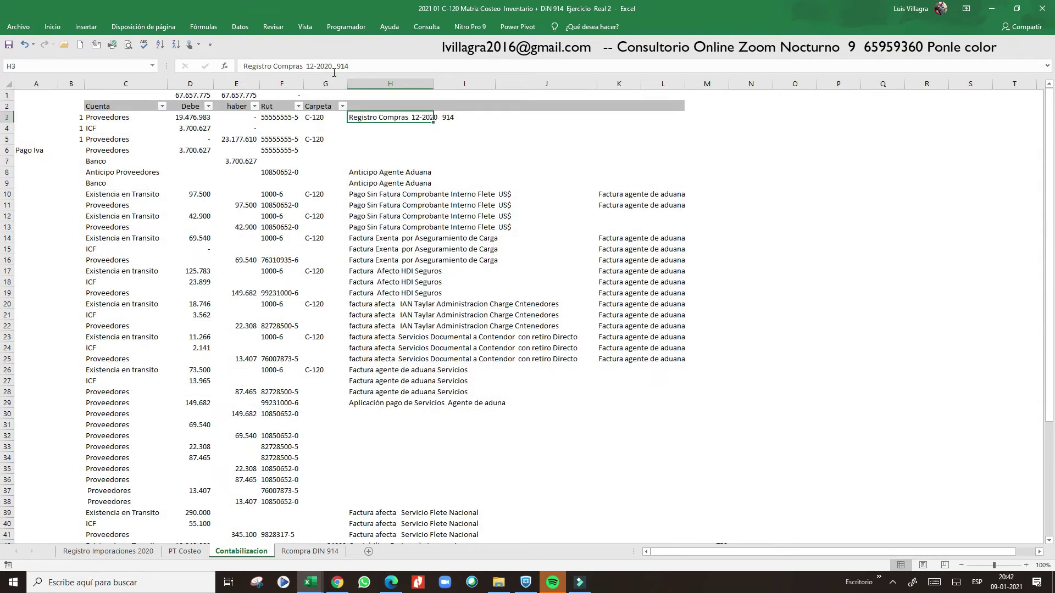
click(335, 67)
text(Din)
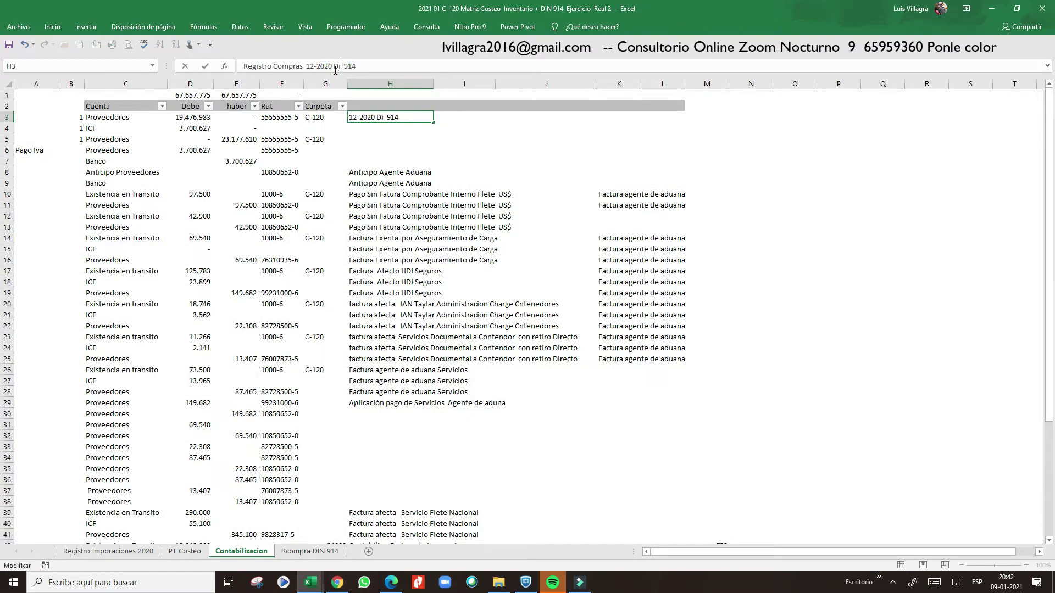
key(Return)
Copy the description into H4 and link H5 to it with =+H4.
key(Up)
key(ctrl+c)
key(Down)
key(Return)
key(Up)
key(ctrl+c)
key(Down)
key(Return)
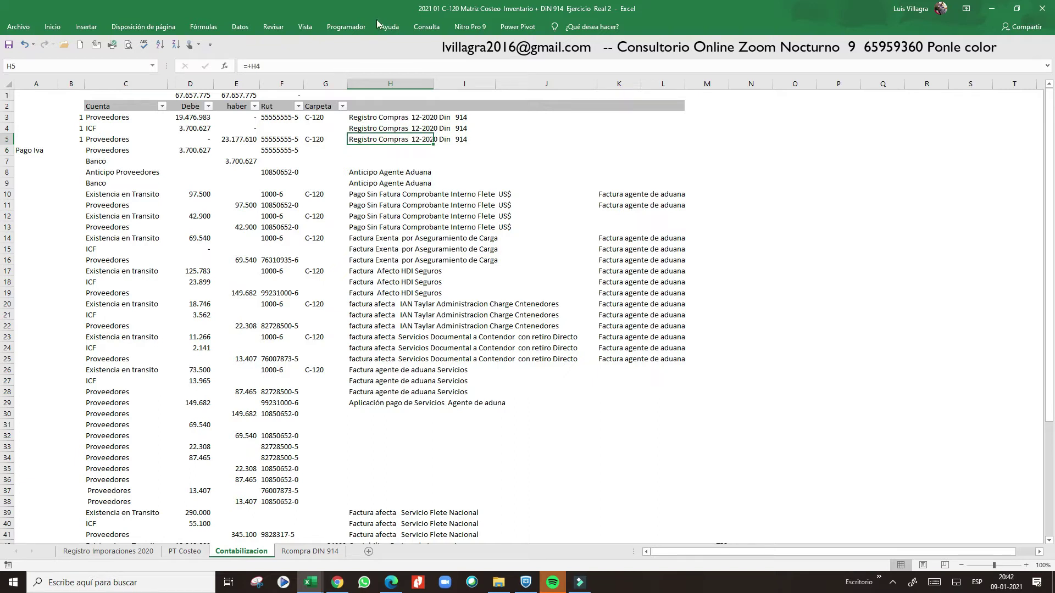
click(74, 111)
drag(73, 110, 666, 103)
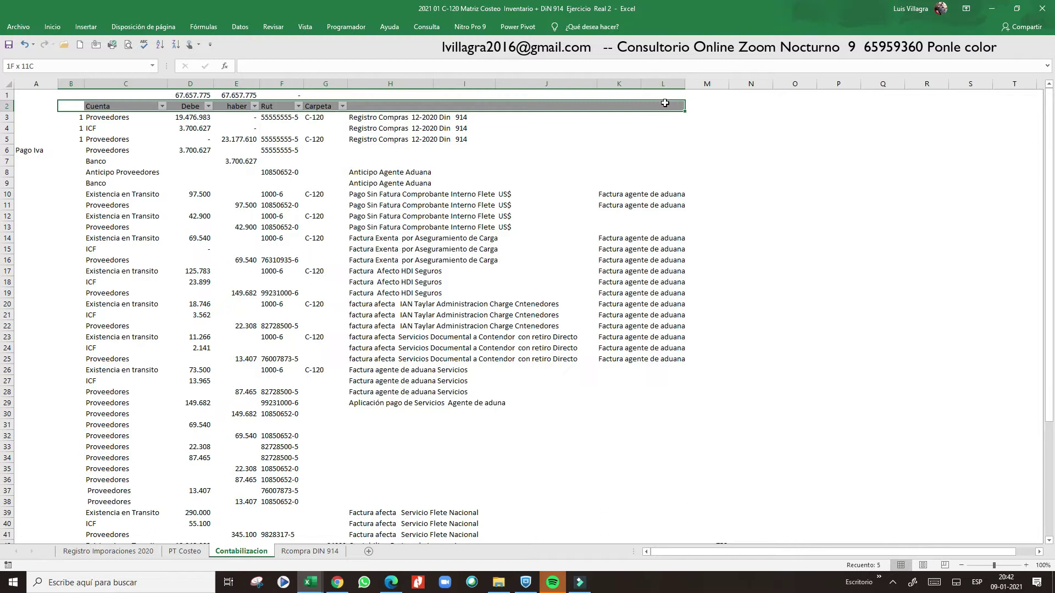
Reapply Data > Filter to the journal's header row.
click(53, 29)
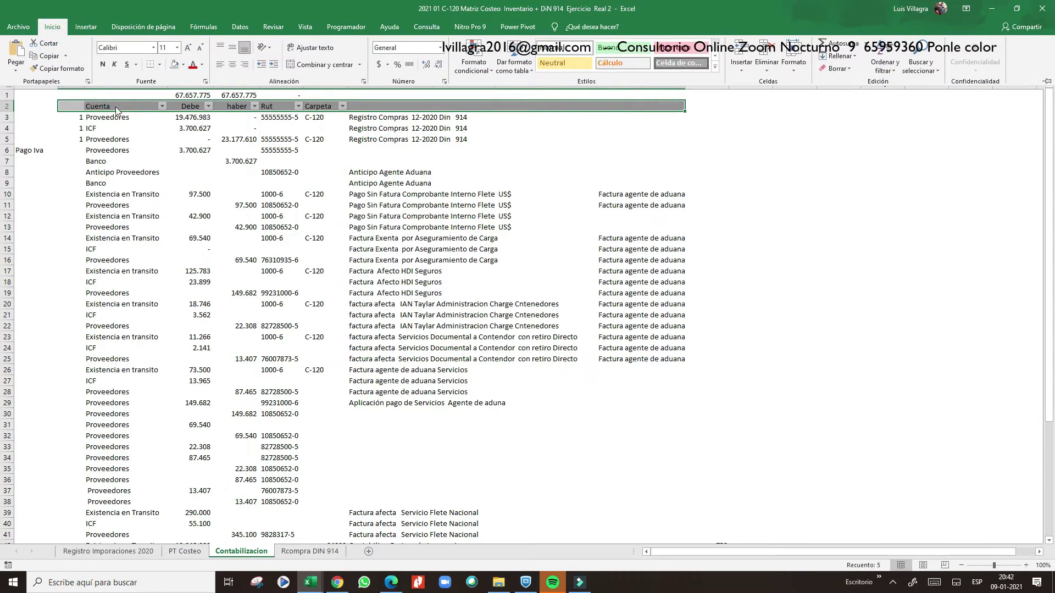
click(240, 27)
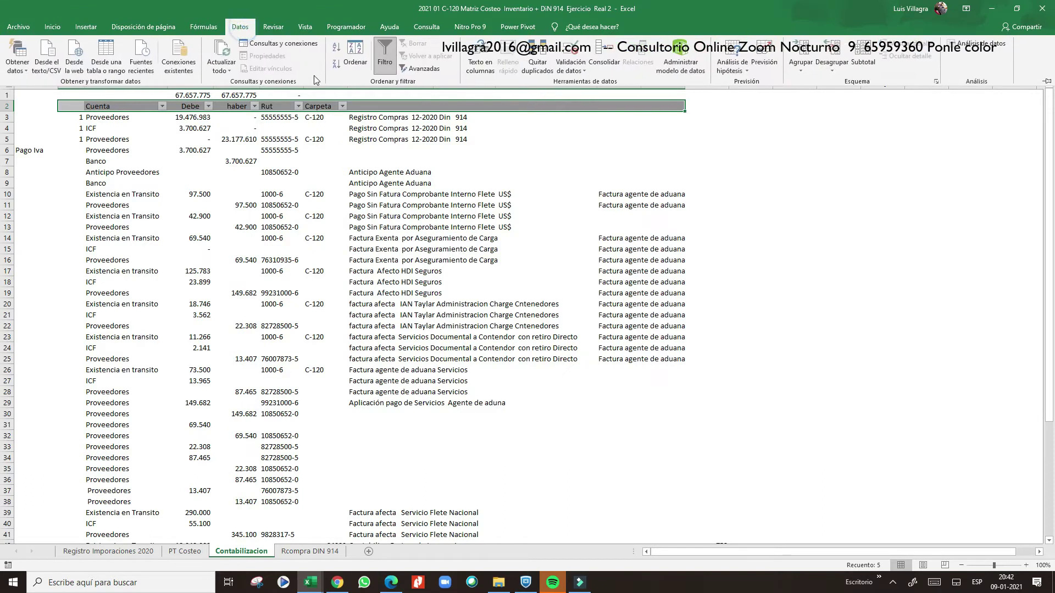
click(387, 53)
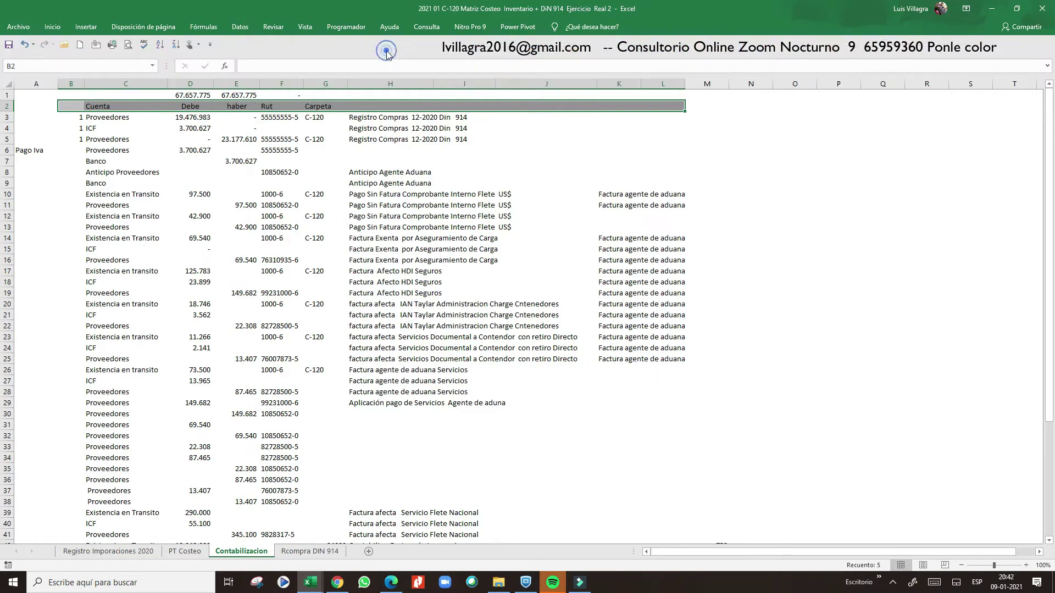
click(245, 31)
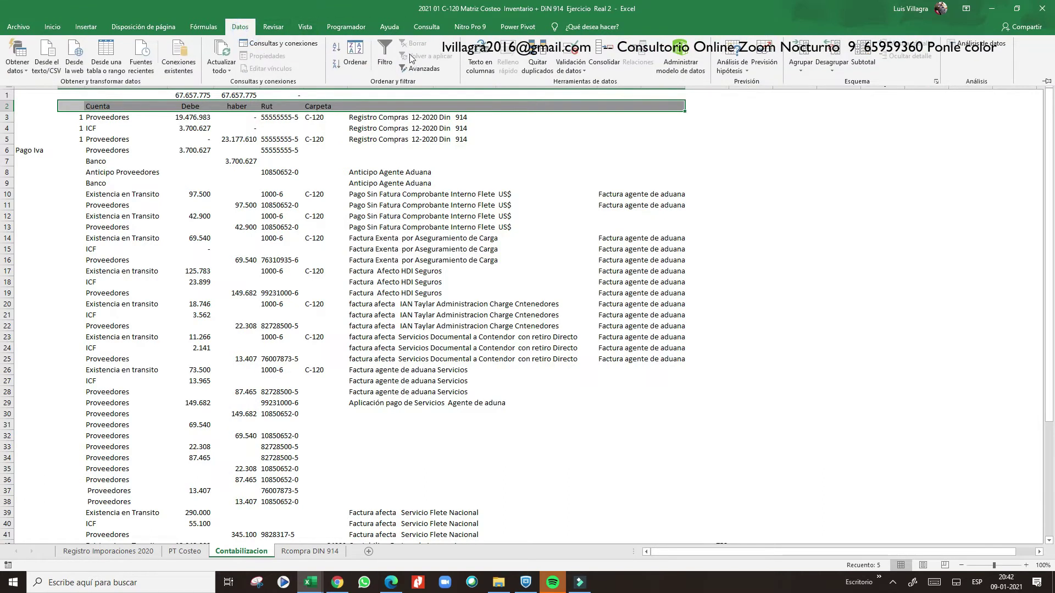
click(384, 53)
click(191, 177)
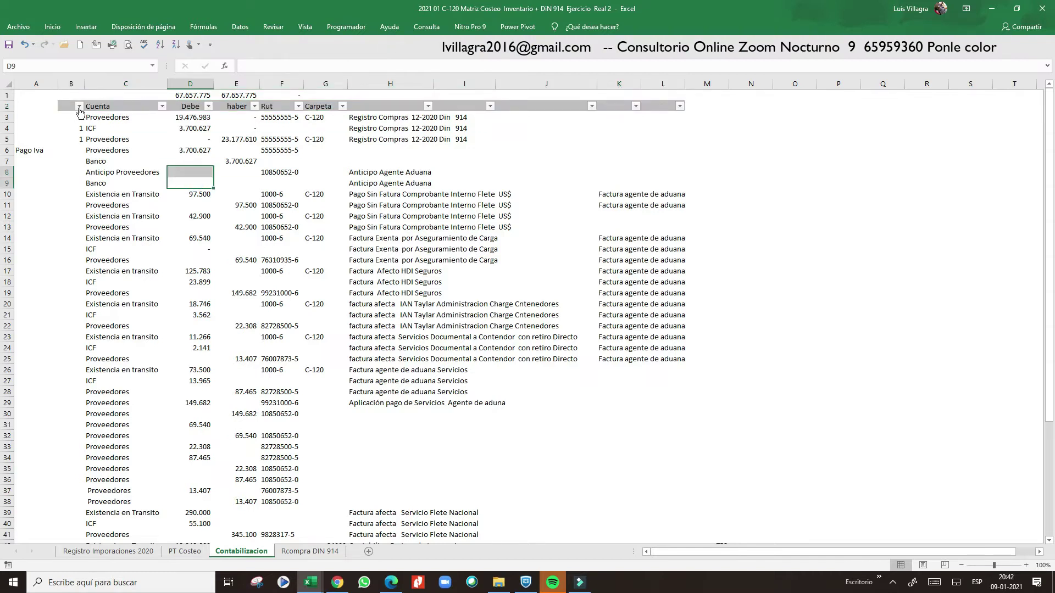
Filter Cuenta to Proveedores and column B to numbered rows, then check the Debe-haber difference.
click(79, 106)
click(248, 150)
click(162, 106)
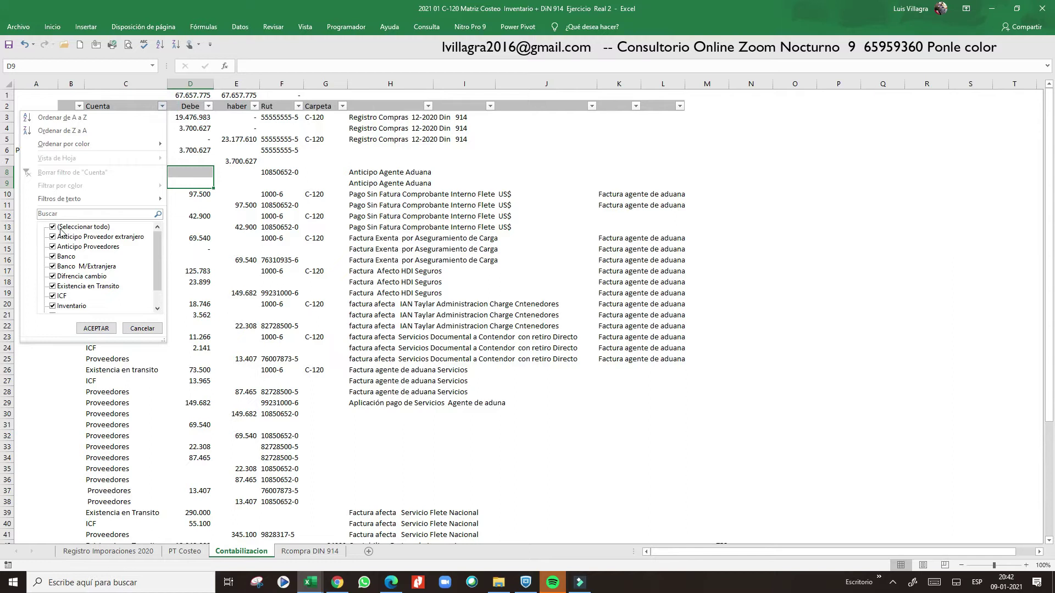
click(71, 227)
drag(156, 266, 157, 279)
click(61, 296)
click(96, 328)
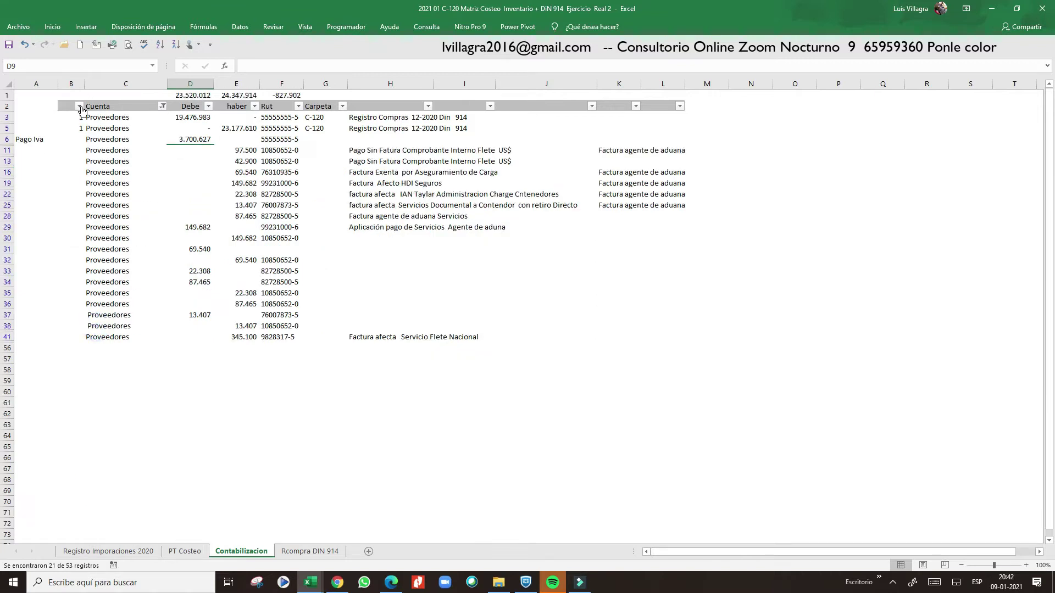
click(79, 106)
click(34, 247)
click(63, 328)
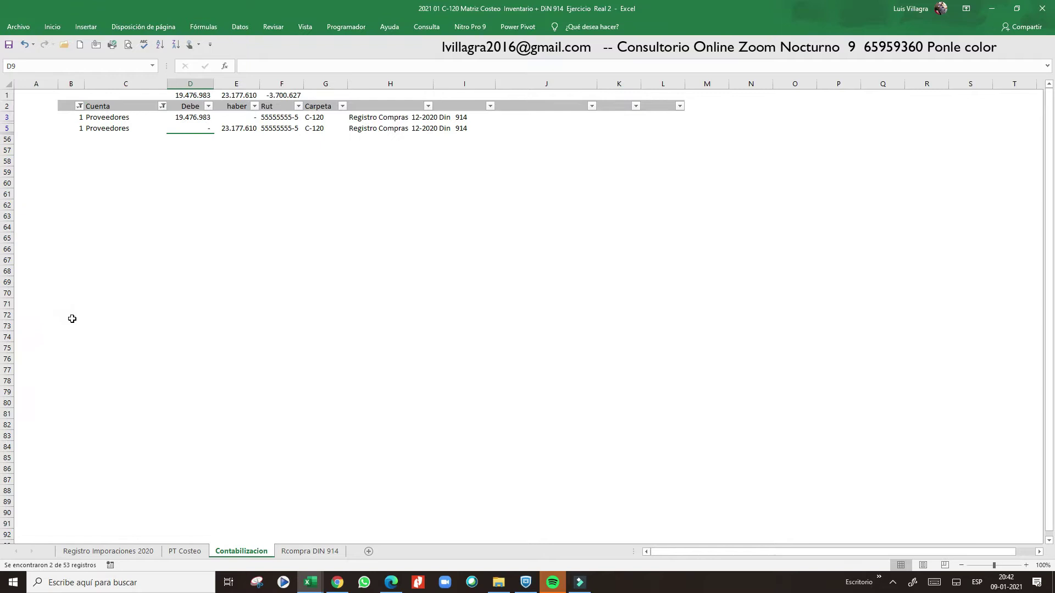
click(283, 96)
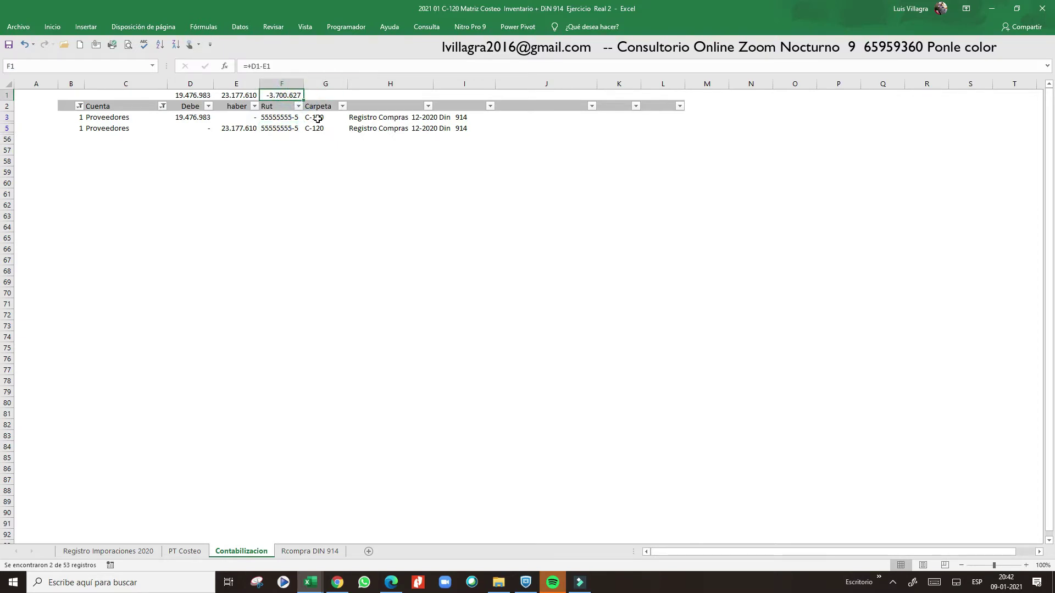
After checking Rcompra DIN 914, select all values in both filters so every entry shows.
click(310, 551)
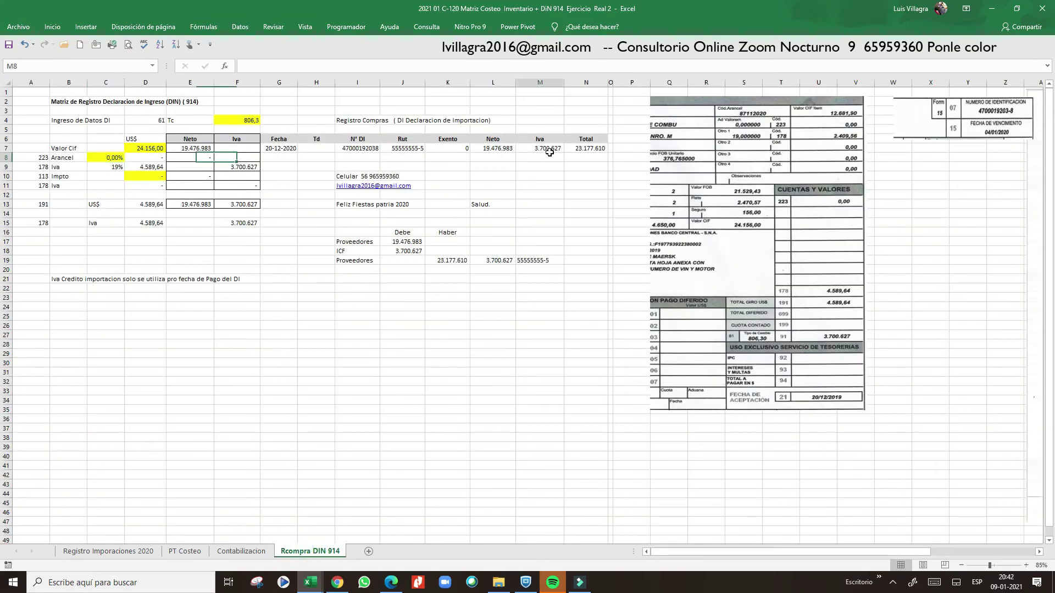
click(241, 551)
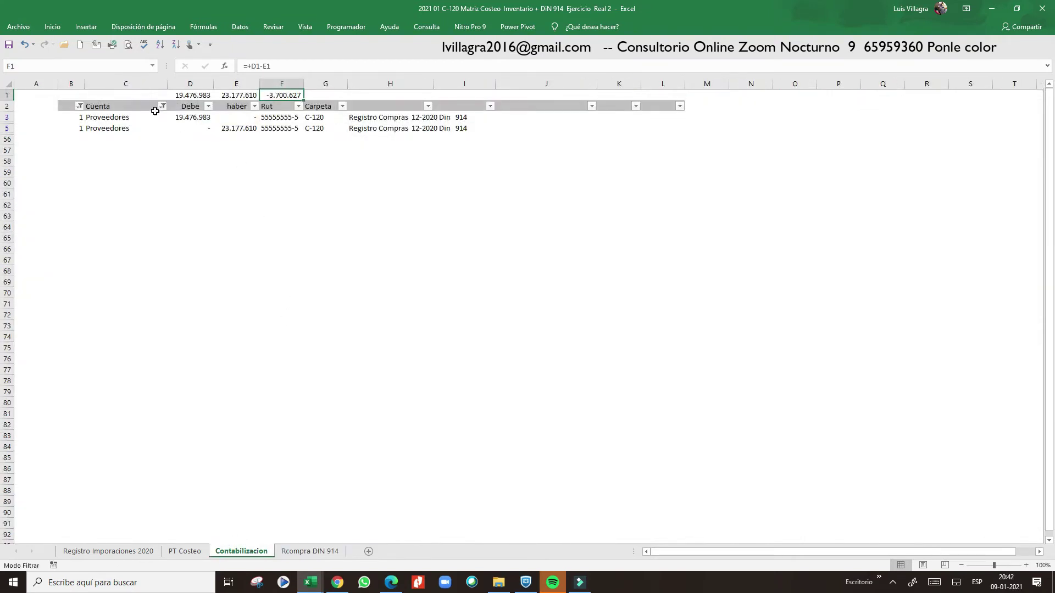
click(80, 105)
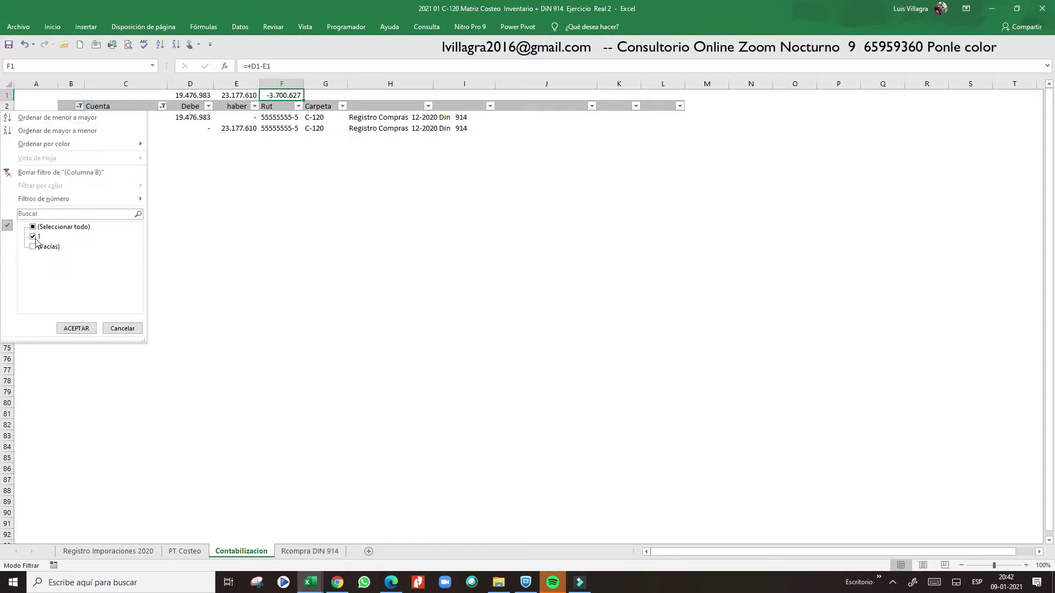
click(37, 226)
click(77, 328)
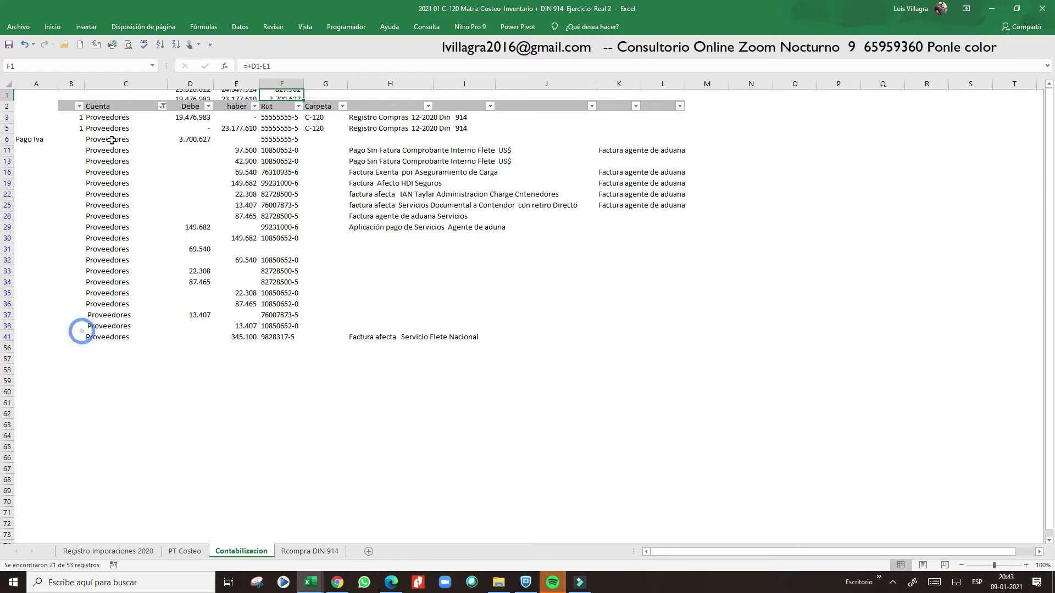
click(162, 106)
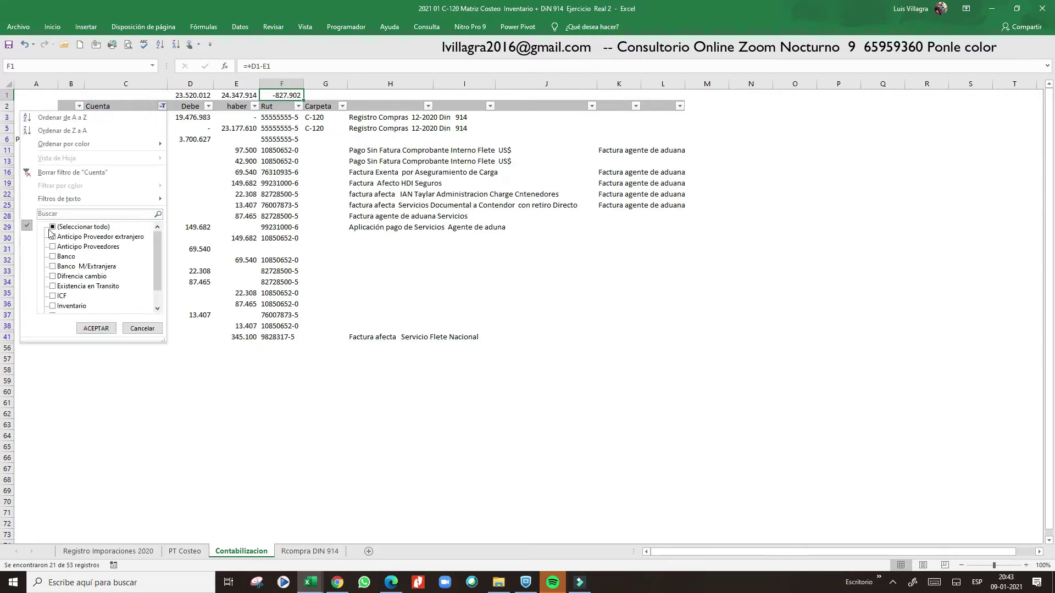
click(52, 226)
click(98, 328)
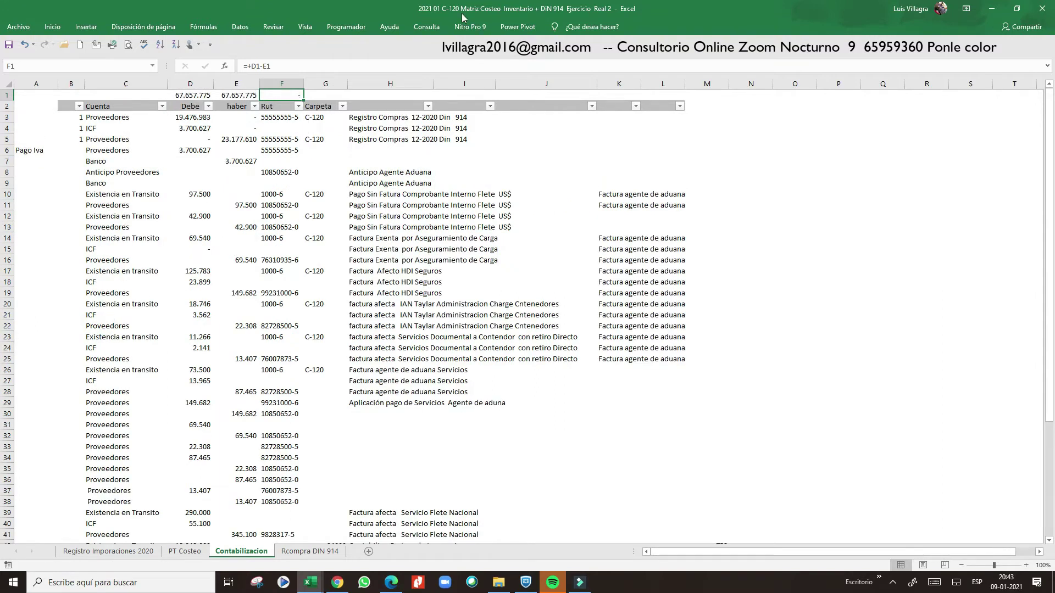
Check the linked Debe and haber amounts of the Proveedores and Banco lines in rows 6-7.
click(108, 152)
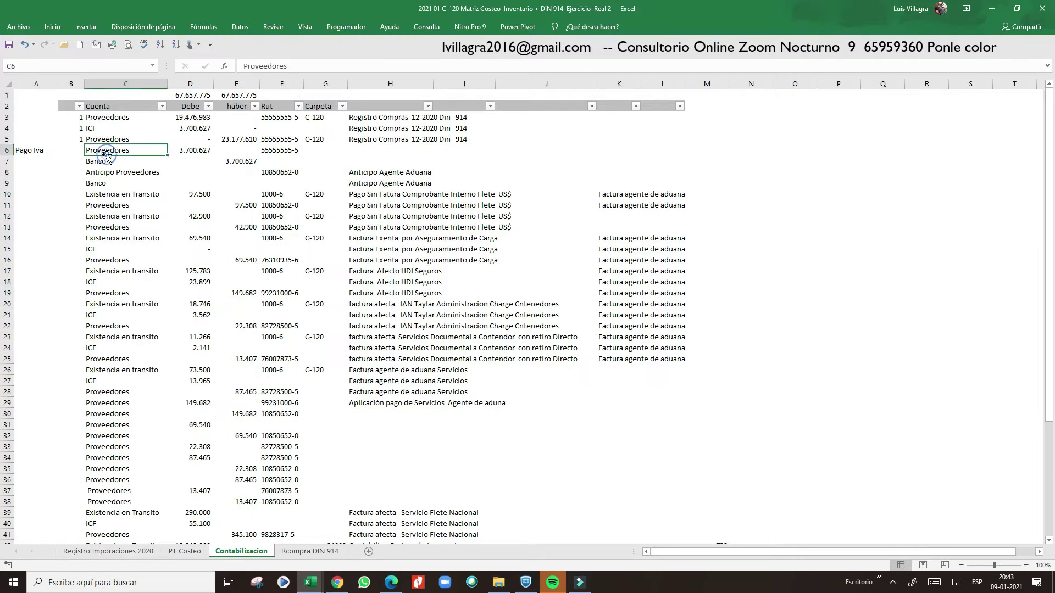
click(190, 151)
click(241, 160)
click(192, 150)
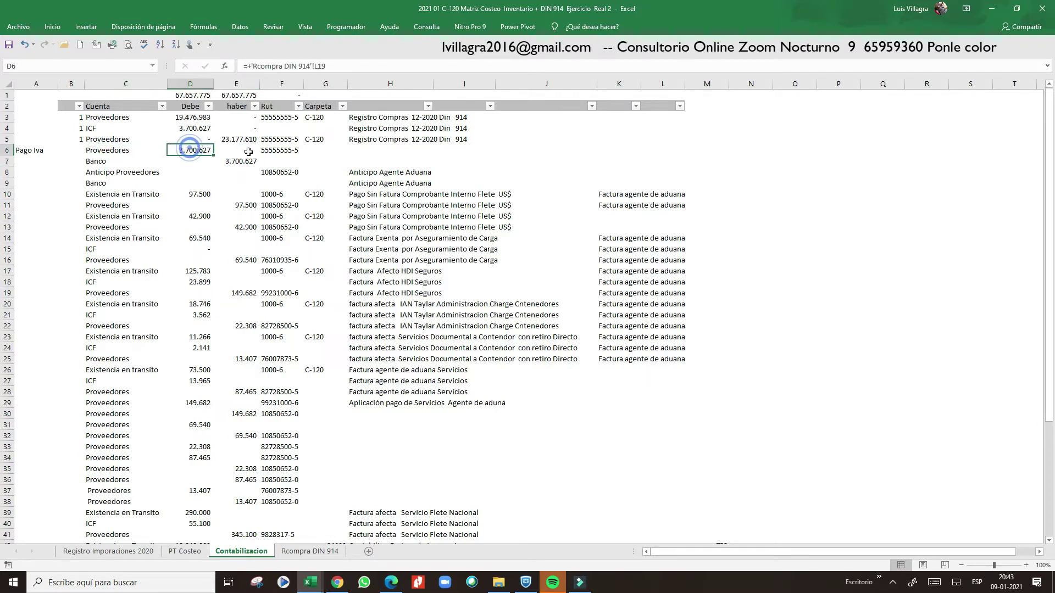
click(276, 149)
click(110, 151)
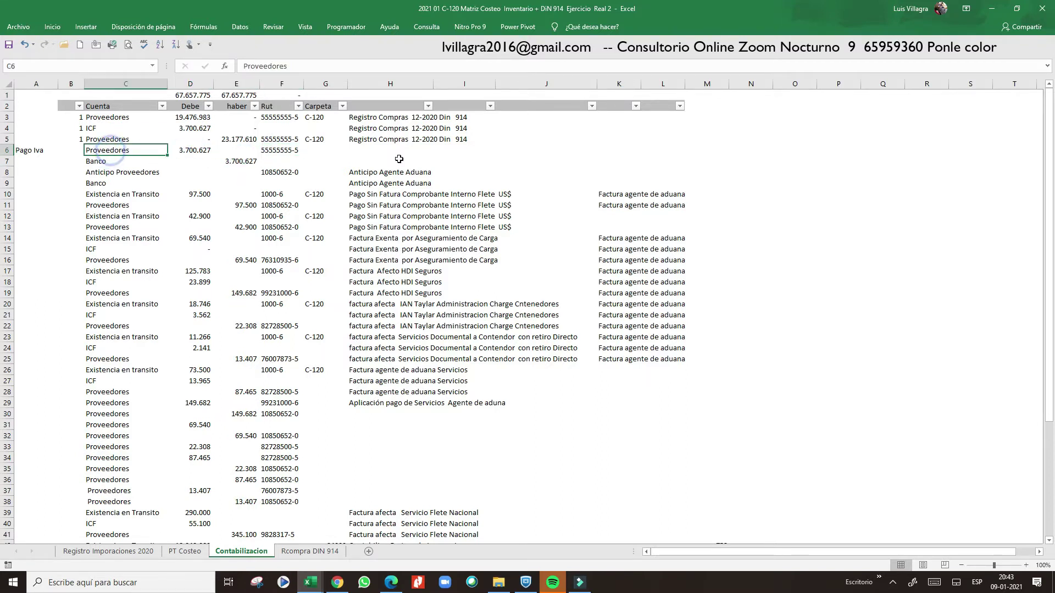
Enter 'Pago DIN 914 A tesoreria General de Republica' in H6 and fill it down to H7.
click(366, 151)
text(Pago DIN 914)
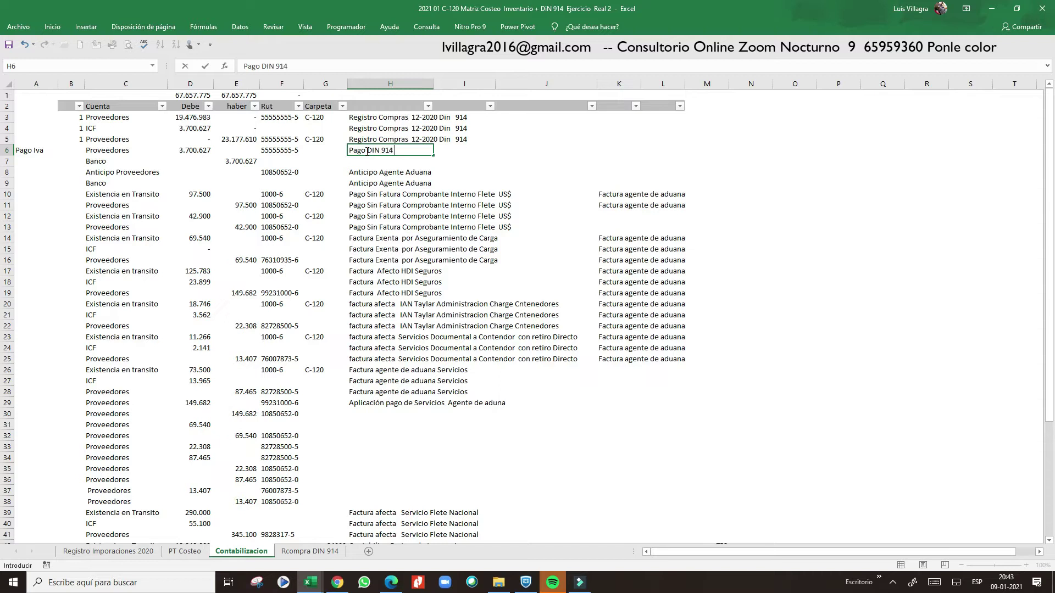
text(tesorer)
text(ia General de RE)
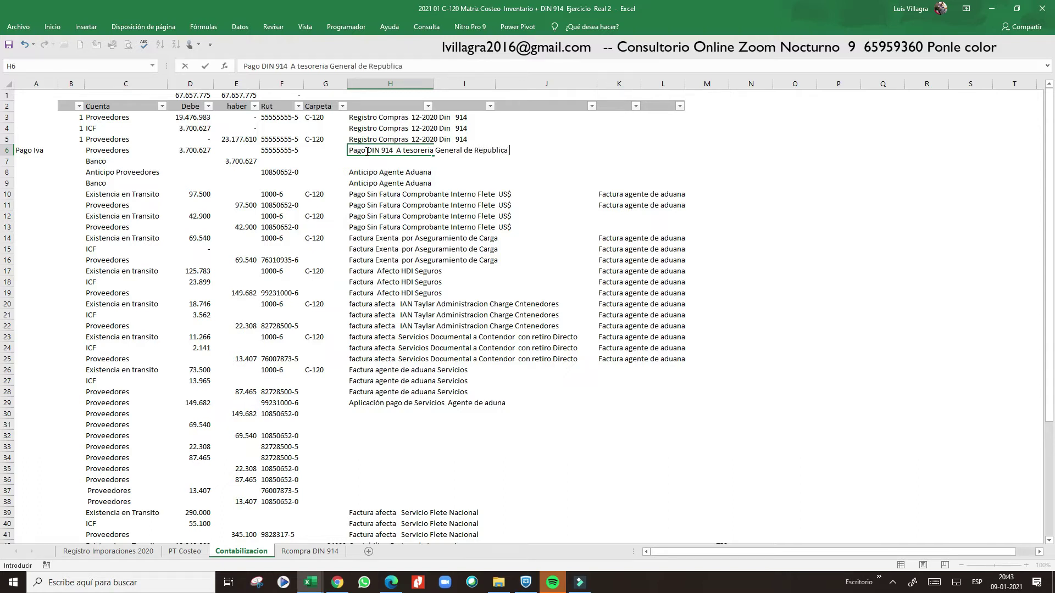
key(Return)
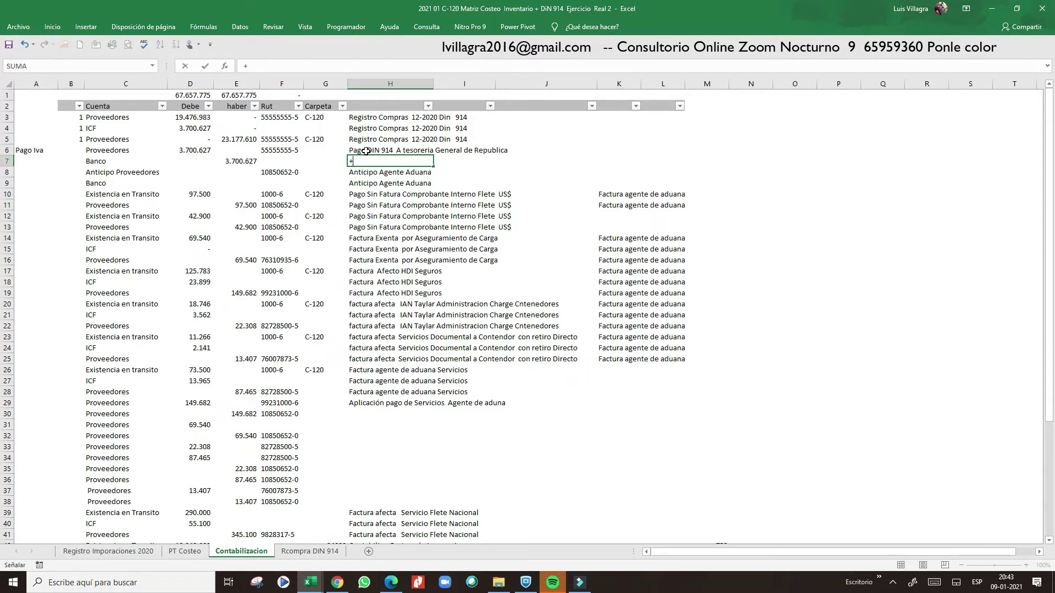
key(ctrl+d)
key(Up)
key(Left)
key(Left)
key(Left)
key(Left)
key(Left)
key(Down)
key(Down)
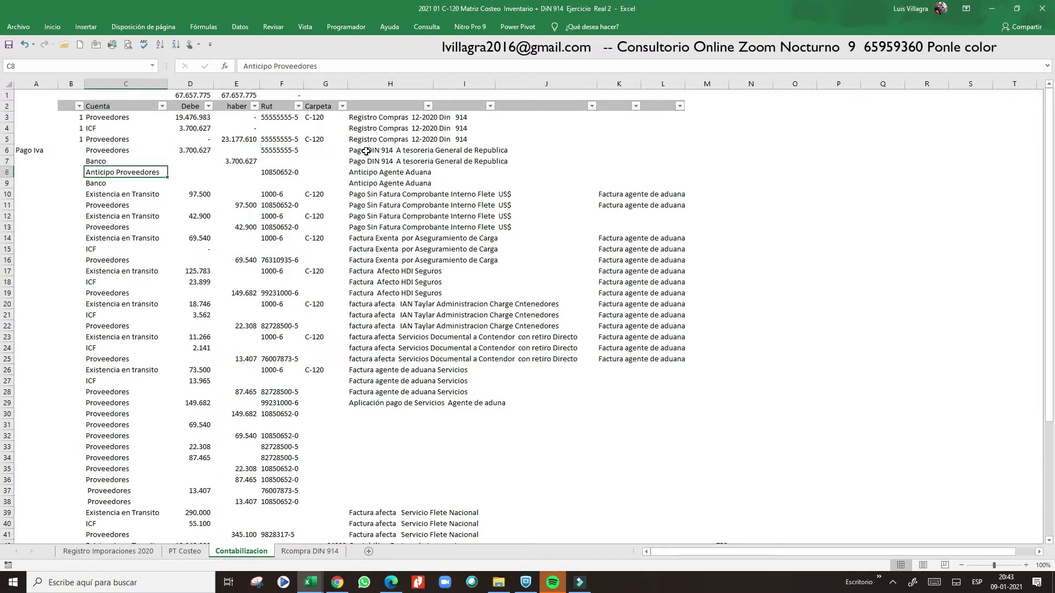
Enter 0 as the Debe amount for the Anticipo Proveedores line in D8.
key(Right)
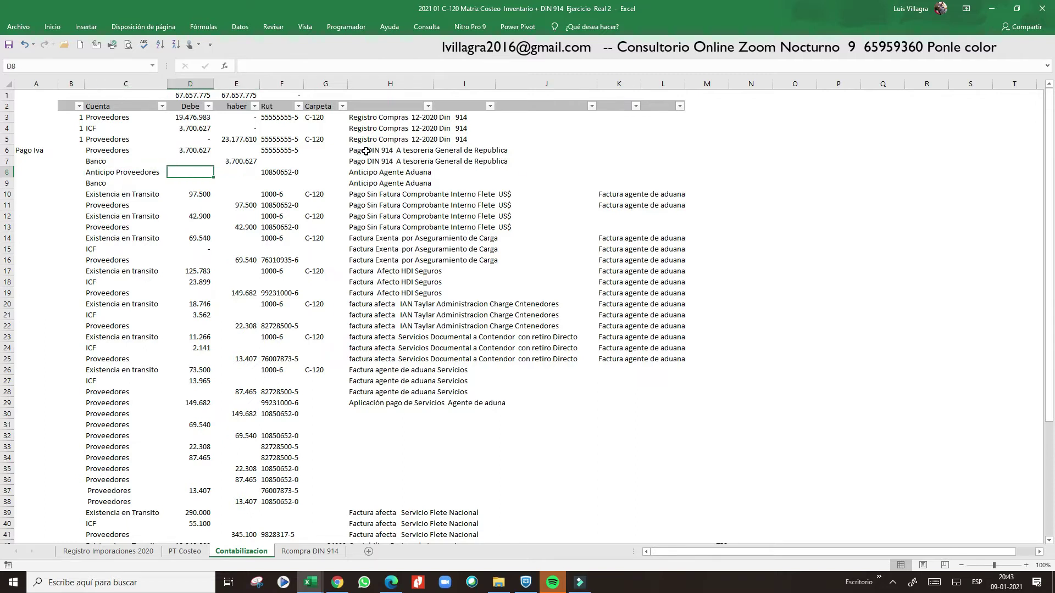
text(0)
key(Tab)
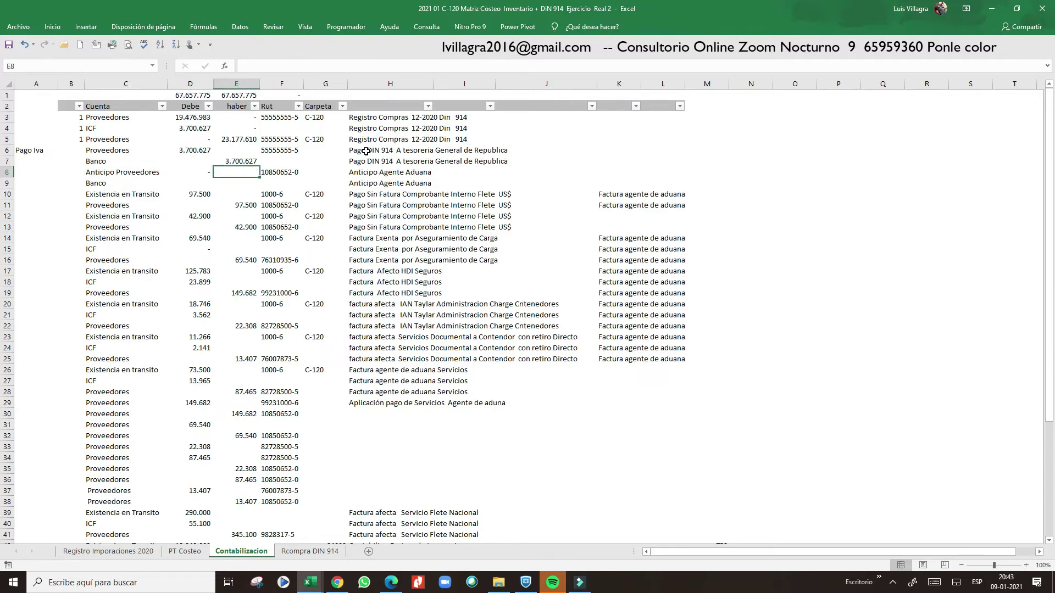
key(Left)
key(Left)
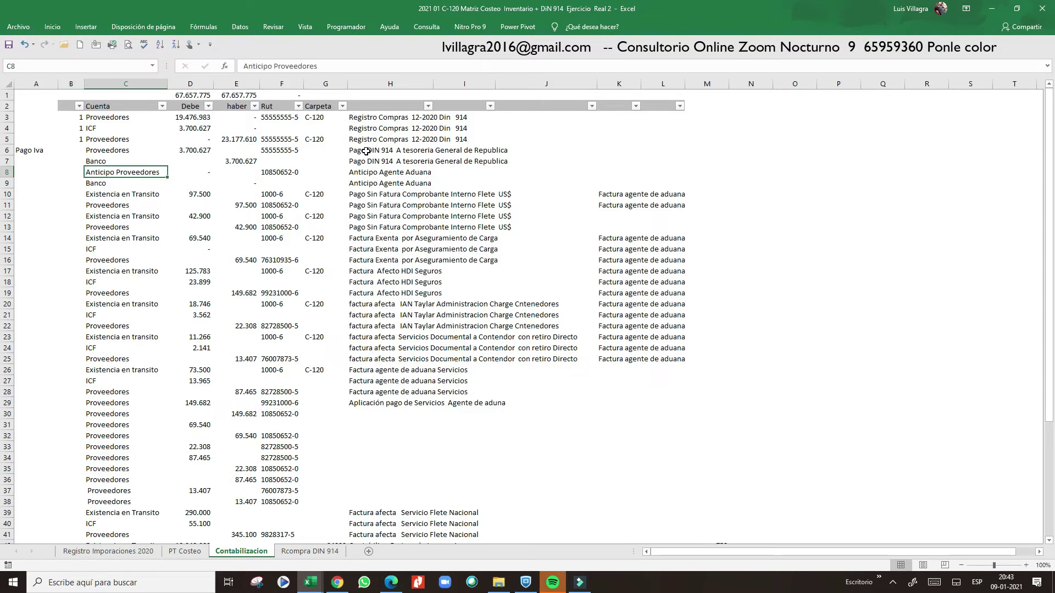
key(Right)
key(Right)
key(Right)
key(Left)
key(Left)
key(Left)
key(Left)
key(Right)
Review the linked Debe, haber and F values of the Pago Iva lines in rows 6-7.
key(Up)
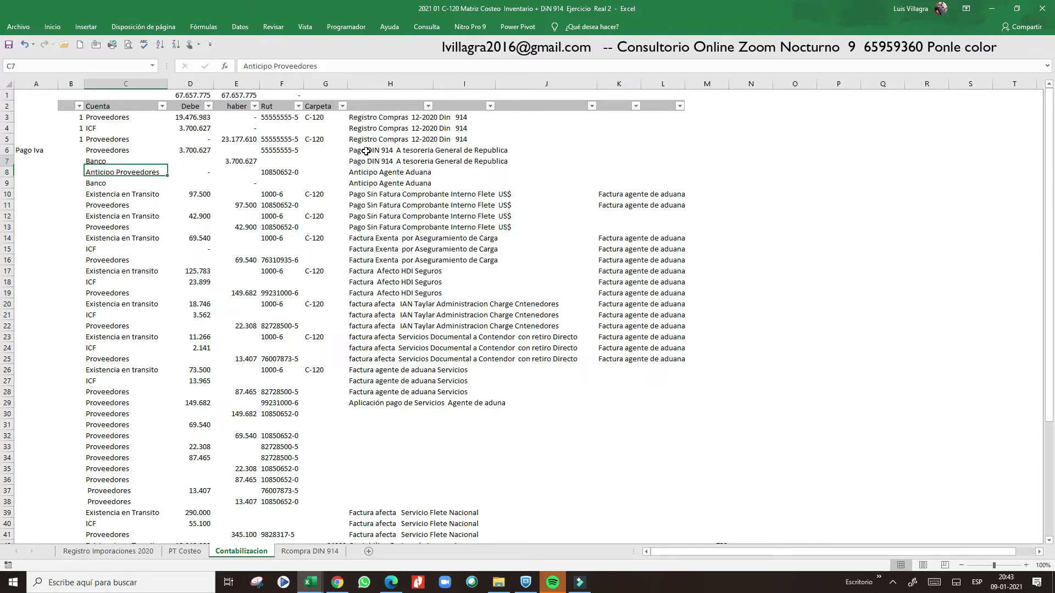
key(Up)
key(Right)
key(Left)
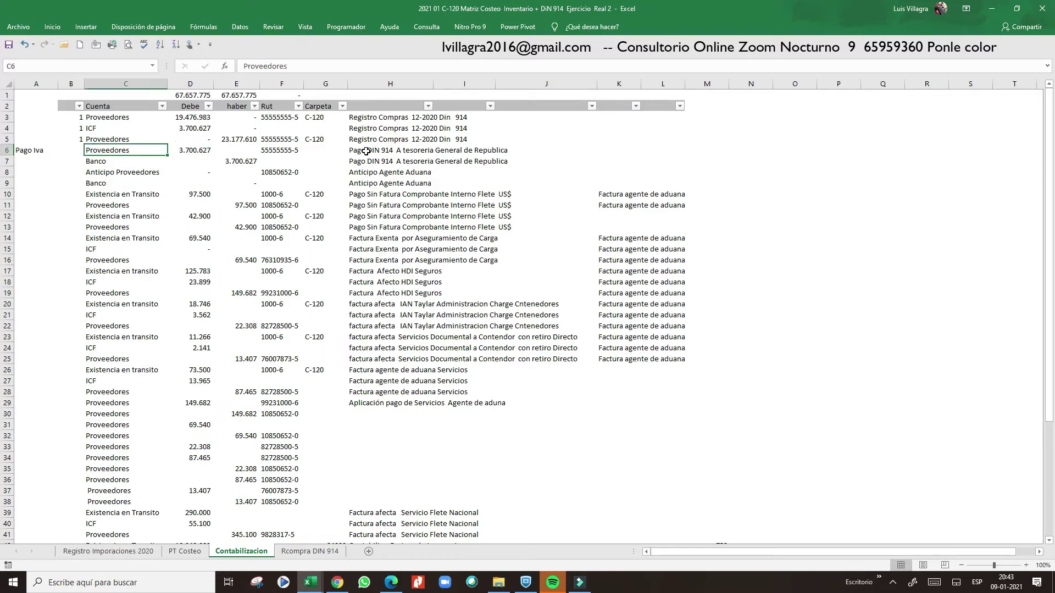
key(Right)
key(Right)
key(Right)
key(Left)
key(Left)
key(Left)
key(Right)
key(Right)
key(Right)
key(Right)
key(Right)
key(Right)
key(Left)
key(Left)
key(Left)
key(Left)
key(Left)
key(Left)
key(Down)
key(Right)
key(Right)
key(Right)
key(Right)
key(Right)
key(Down)
key(Left)
key(Left)
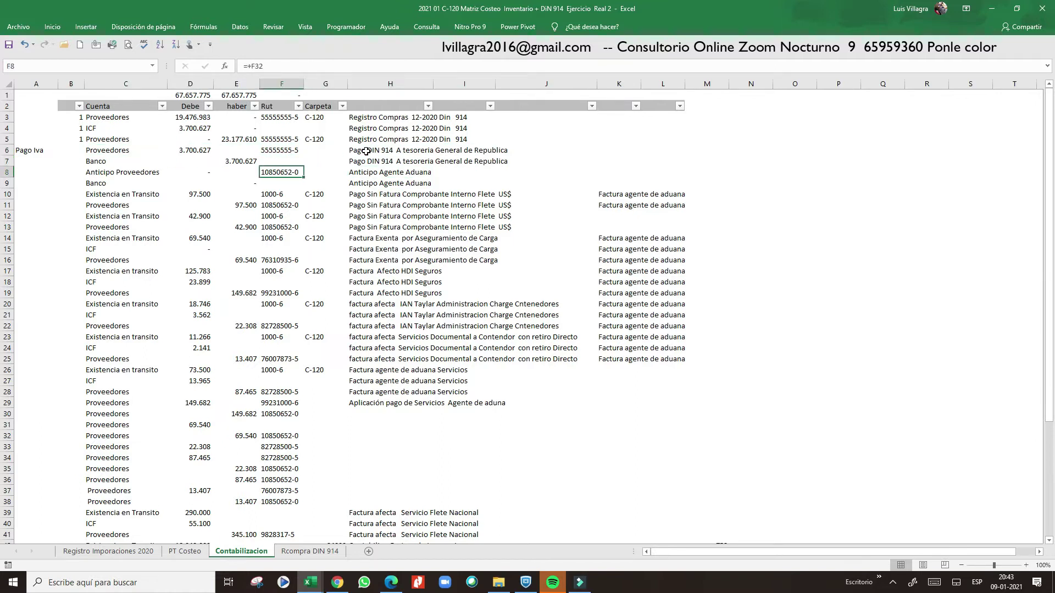
key(Left)
key(Left)
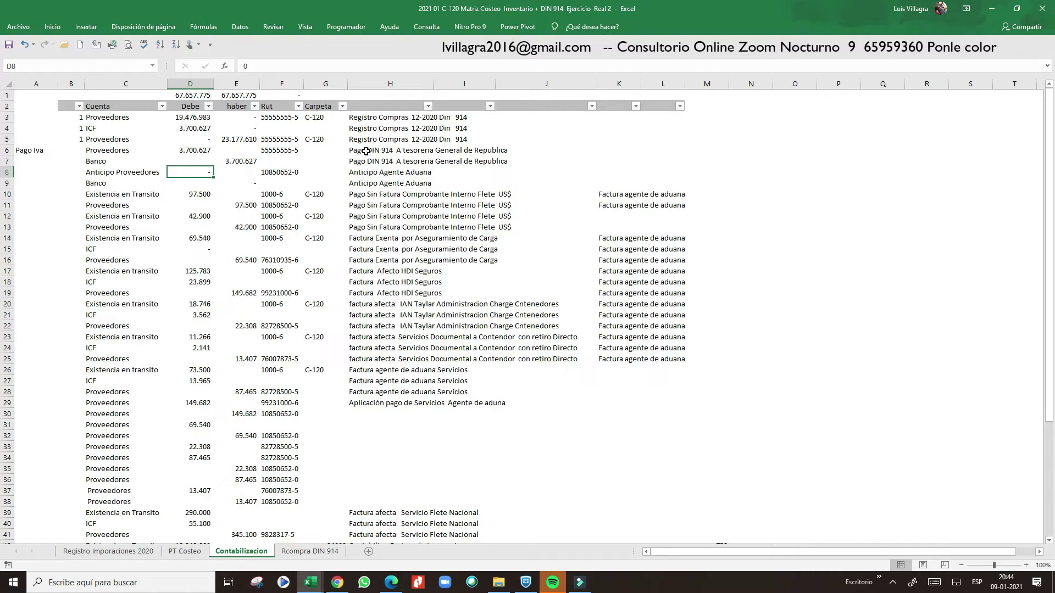
Review rows 8 to 10, including the 97.500 Existencia en Transito amount in row 10.
key(Right)
key(Down)
key(Up)
key(Right)
key(Right)
key(Right)
key(Left)
key(Left)
key(Left)
key(Left)
key(Left)
key(Right)
key(Left)
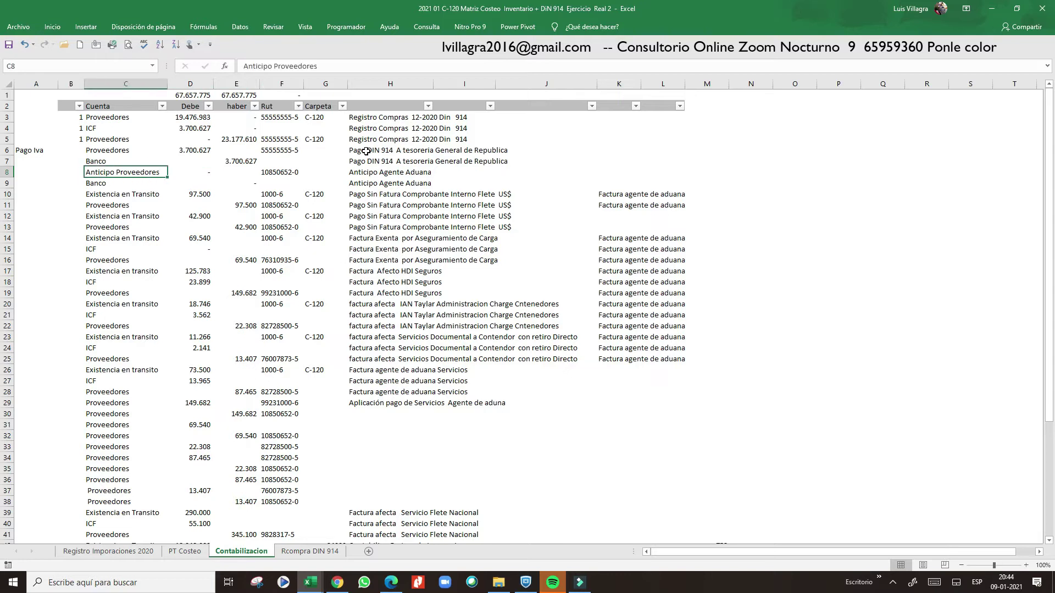
key(Down)
key(Down)
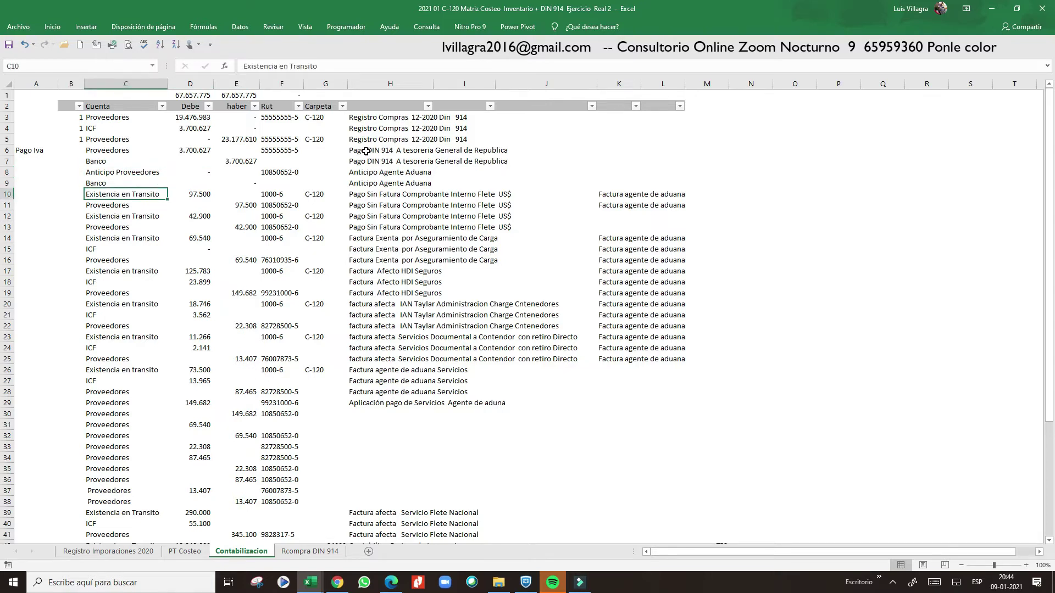
key(Right)
key(Right)
key(Right)
key(Right)
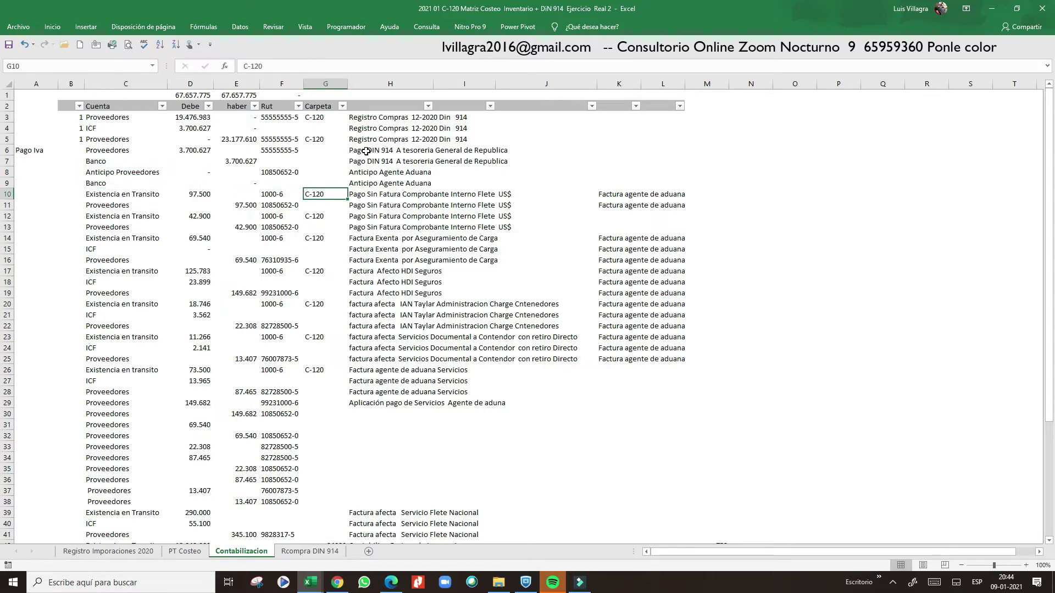
key(Right)
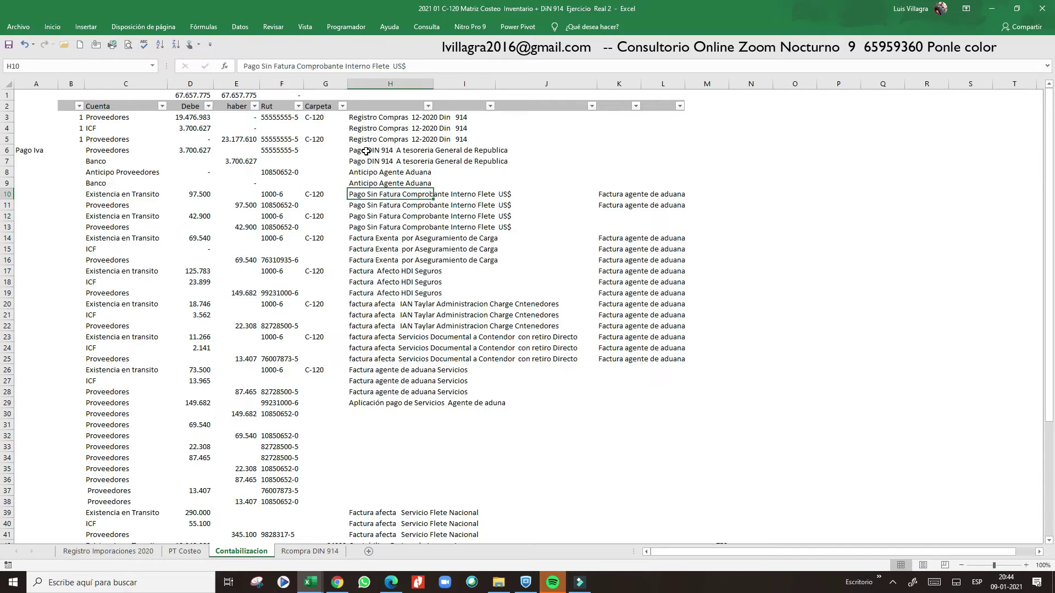
key(Left)
key(Left)
key(Left)
key(Left)
key(Left)
key(Right)
key(Right)
key(Right)
key(Right)
key(Right)
key(Right)
key(Right)
key(Left)
key(Left)
key(Left)
key(Left)
key(Right)
Fill 'Nota de Cobro' down column N from N10, clearing the extra one in N26.
text(Not)
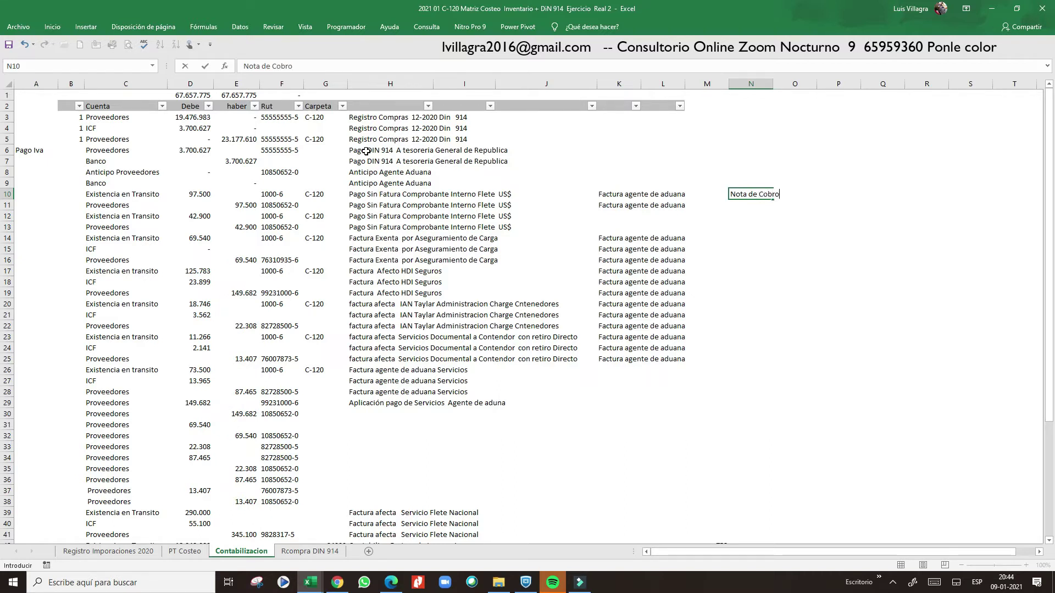
key(Return)
text(N)
key(Return)
key(Up)
key(ctrl+c)
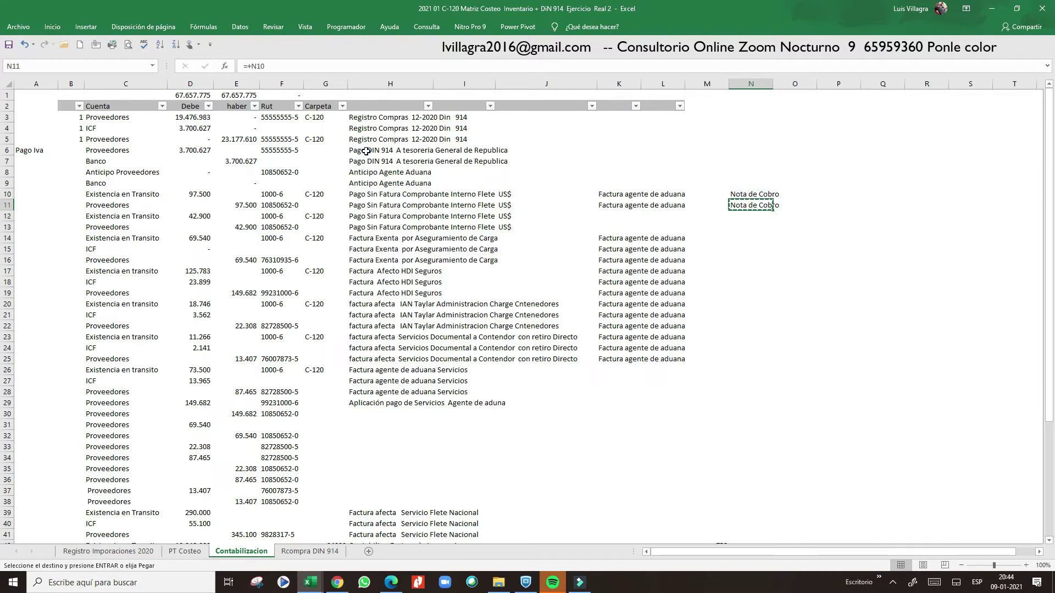
key(shift+Down)
key(shift+Down)
key(shift+Down)
key(shift+Down)
key(shift+Down)
key(shift+Down)
key(shift+Down)
key(shift+Down)
key(Return)
key(Down)
key(Down)
key(Down)
key(Down)
key(Down)
key(Down)
key(Down)
key(Down)
key(Down)
key(Down)
key(Delete)
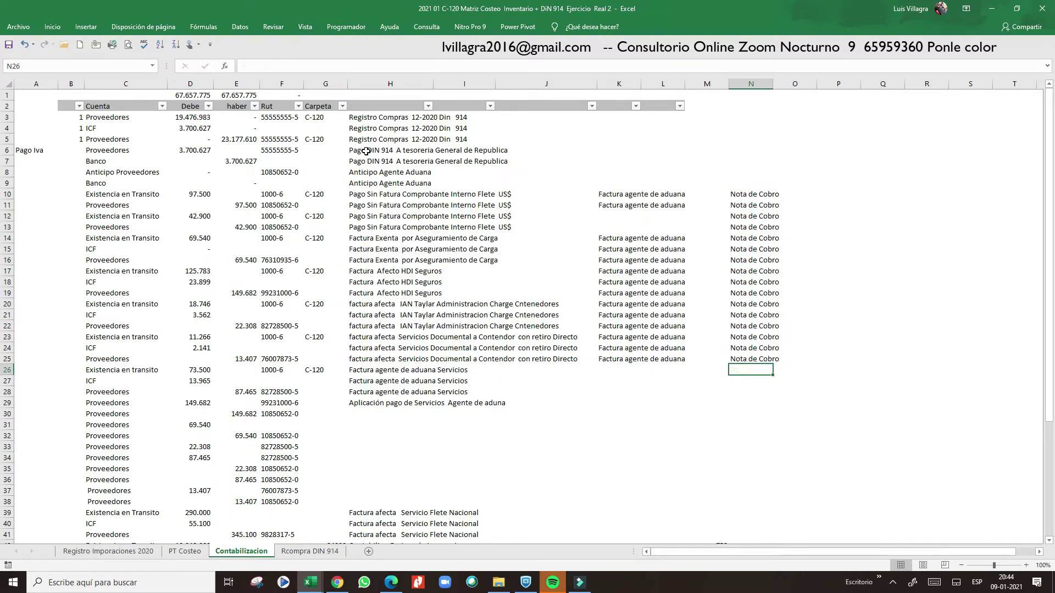
Enter =+K11 in K12 and =+K12 in K13 to repeat 'Factura agente de aduana'.
click(637, 216)
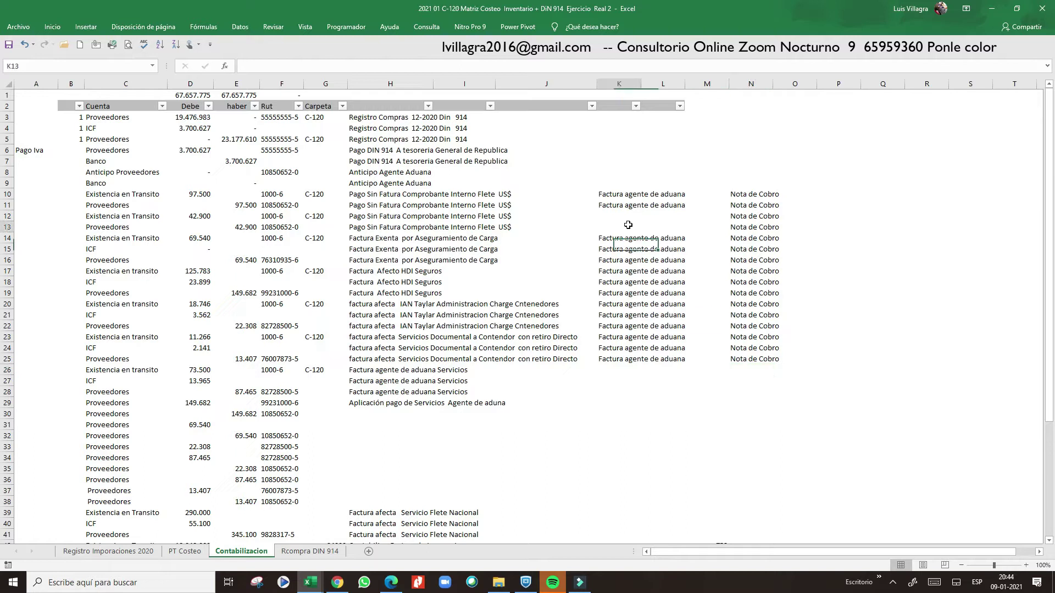
text(+)
key(Up)
key(Return)
text(+)
key(Up)
key(Return)
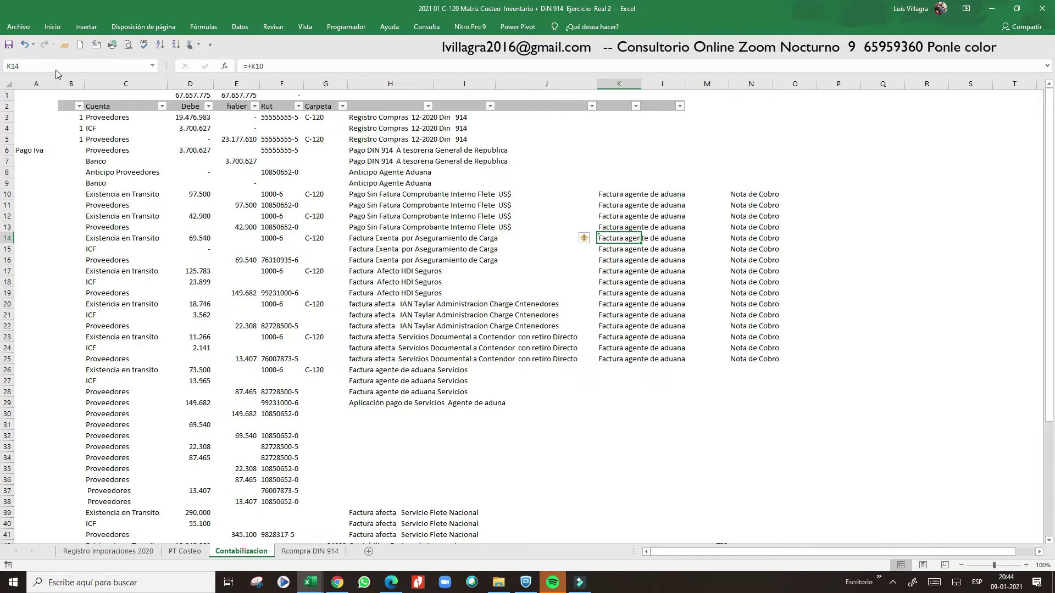
click(99, 585)
click(257, 582)
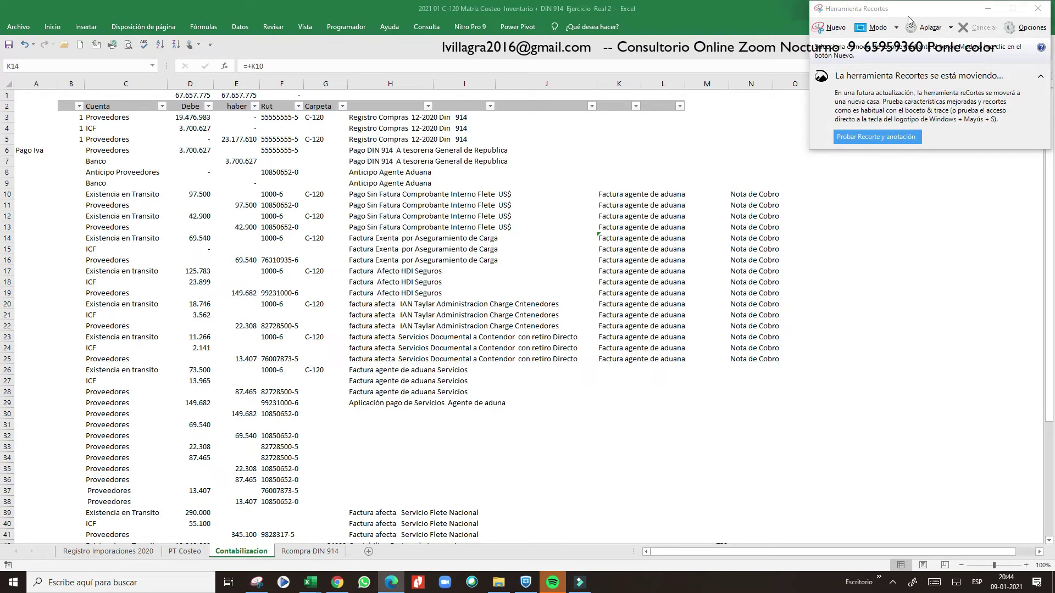
Capture a snip of the supplier invoice list with handwritten totals in Herramienta Recortes.
click(831, 29)
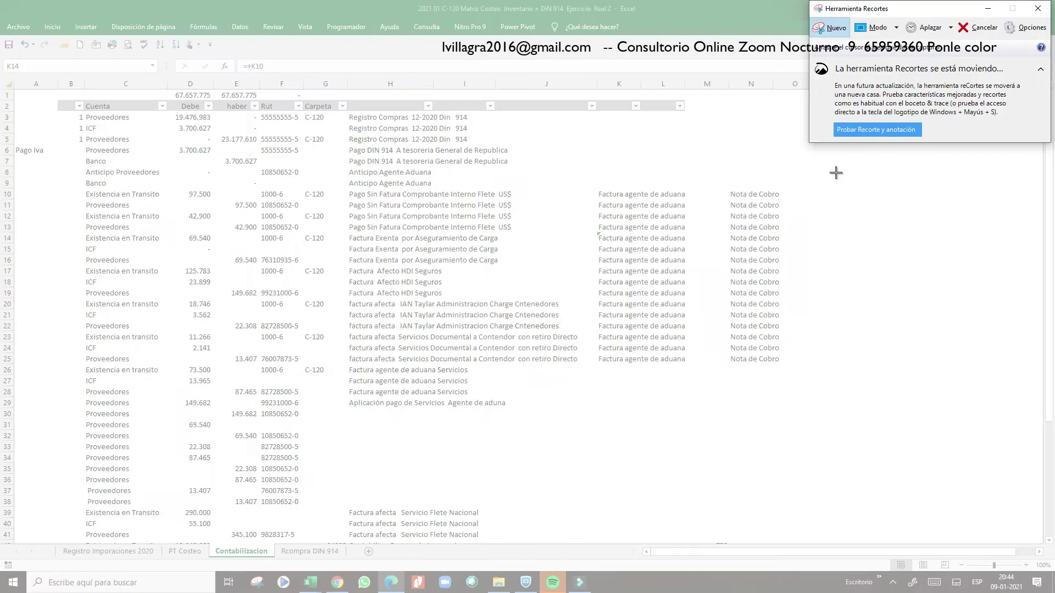
click(351, 495)
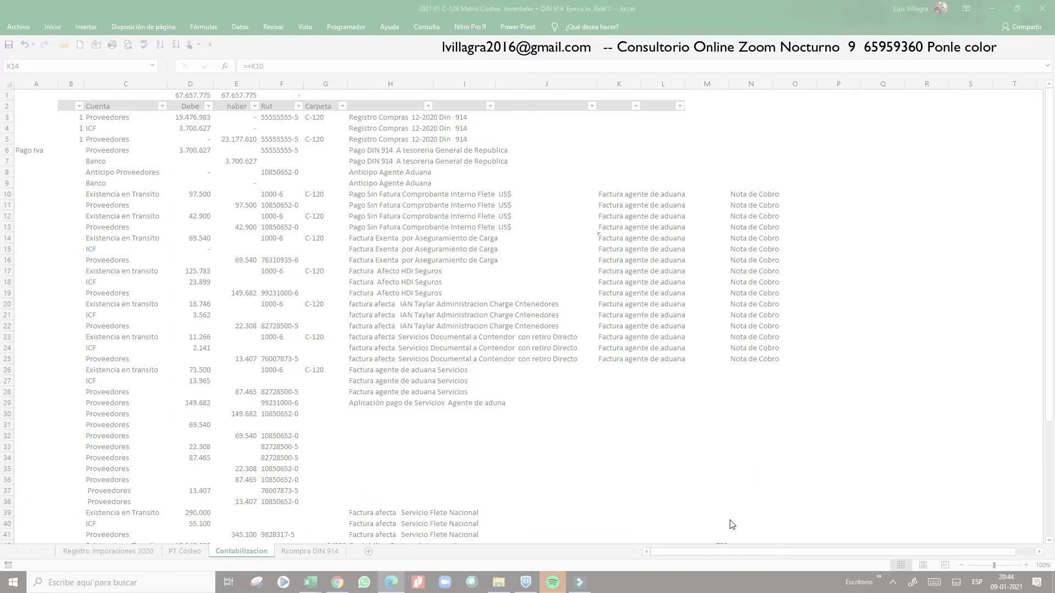
key(Escape)
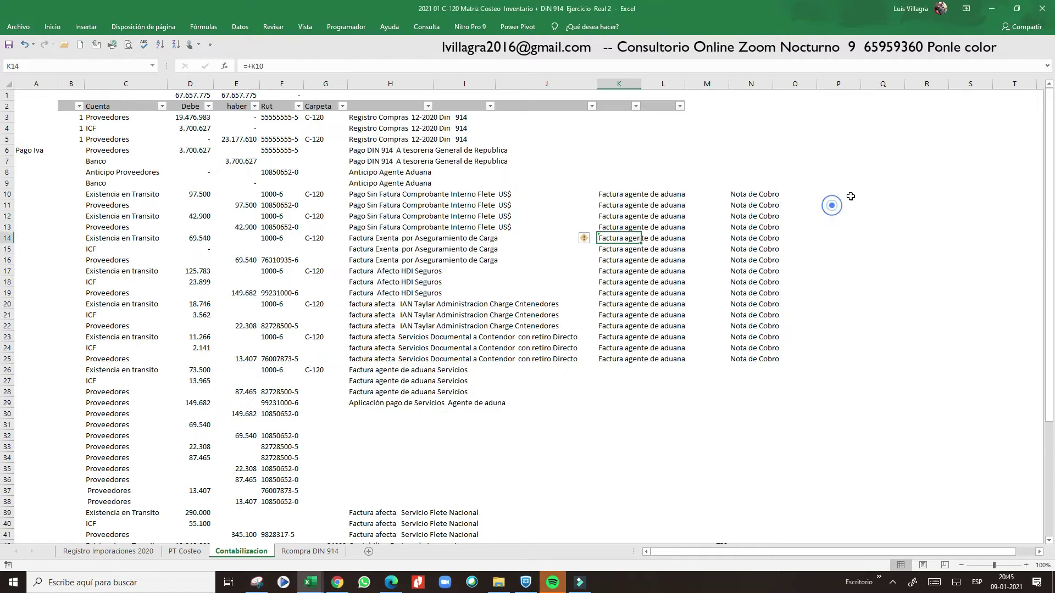
Paste the invoice picture at Q9 and shift it left to column P.
click(877, 185)
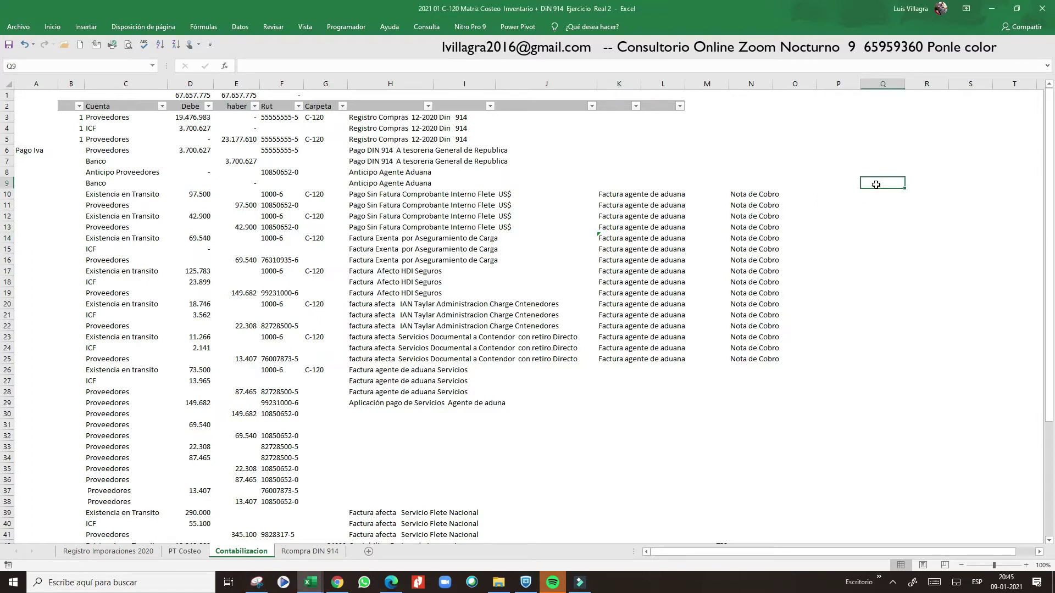
right_click(876, 188)
click(899, 233)
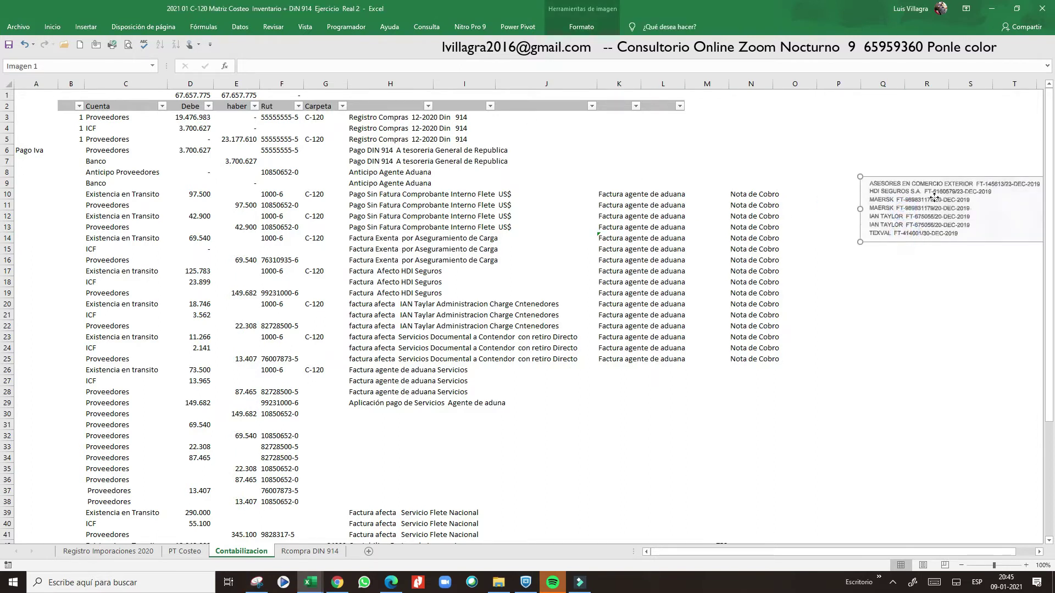
drag(902, 209, 842, 210)
drag(934, 552, 1017, 540)
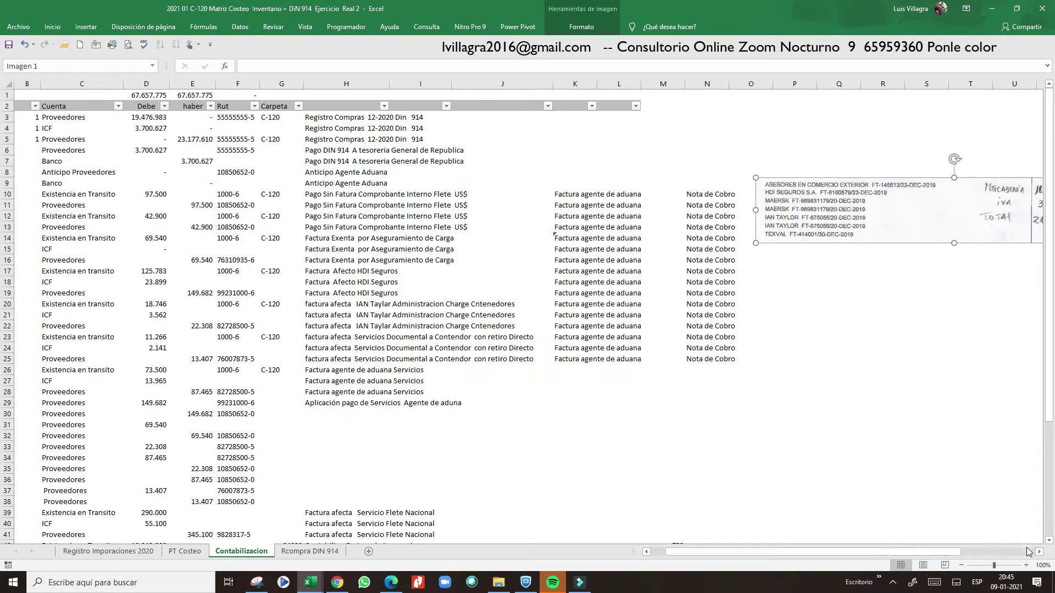
click(1039, 552)
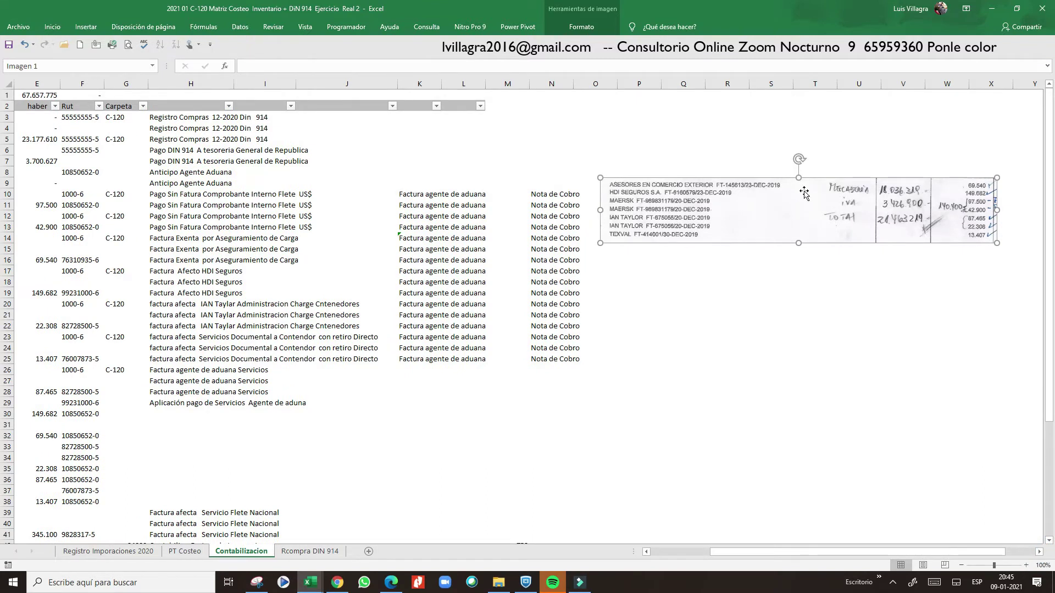
Append 'S Aseguramiento' to H14 so it reads 'Factura Exenta por Aseguramiento de CargaS Aseguramiento'.
click(28, 270)
click(163, 258)
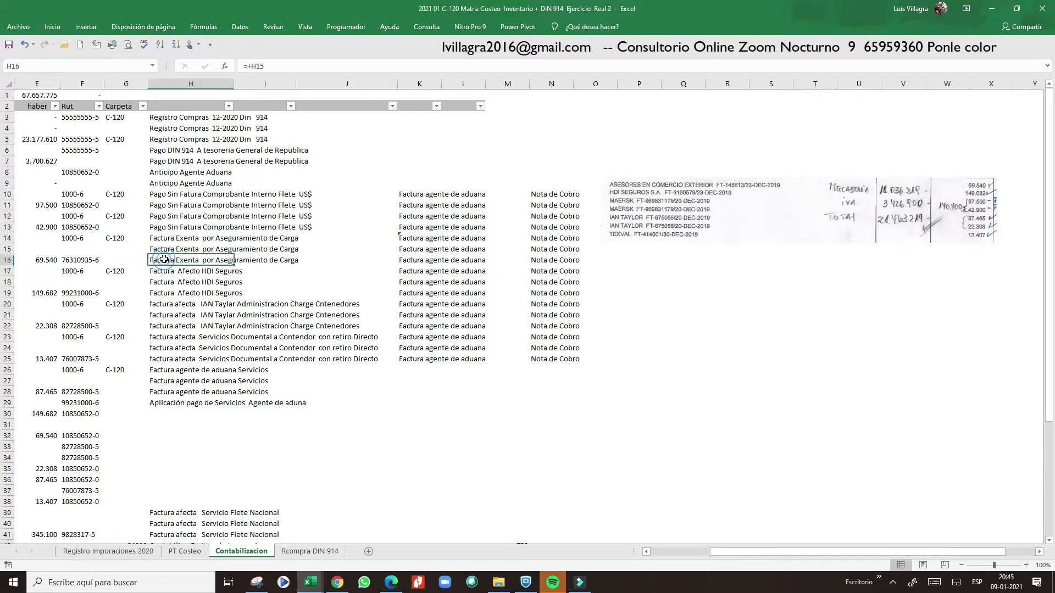
key(Left)
key(Left)
key(Left)
key(Left)
key(Left)
key(Left)
key(Right)
key(Right)
key(Right)
key(Right)
key(Right)
key(Up)
key(Up)
key(Right)
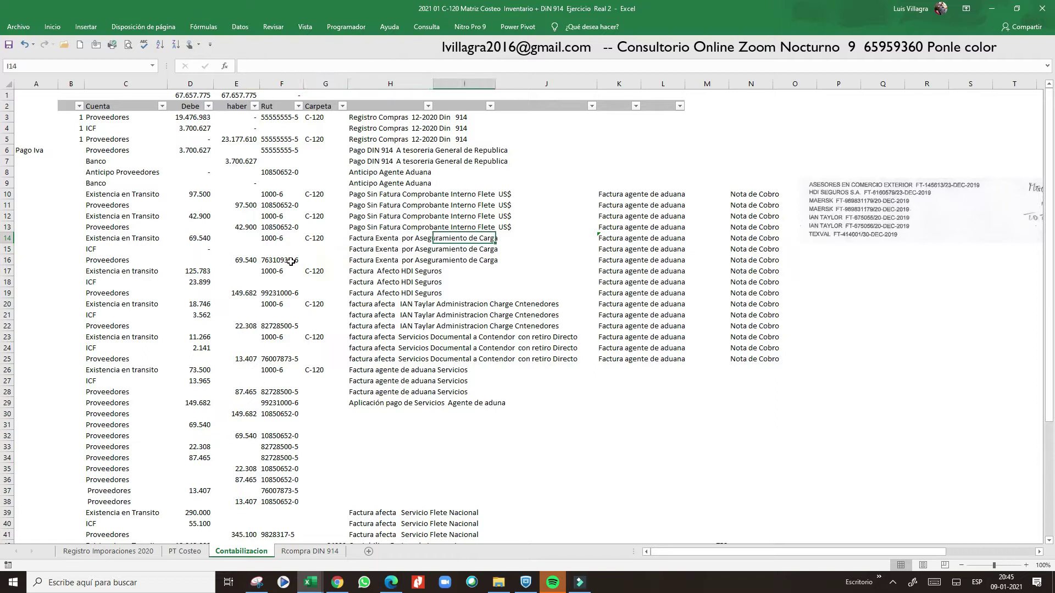
key(F2)
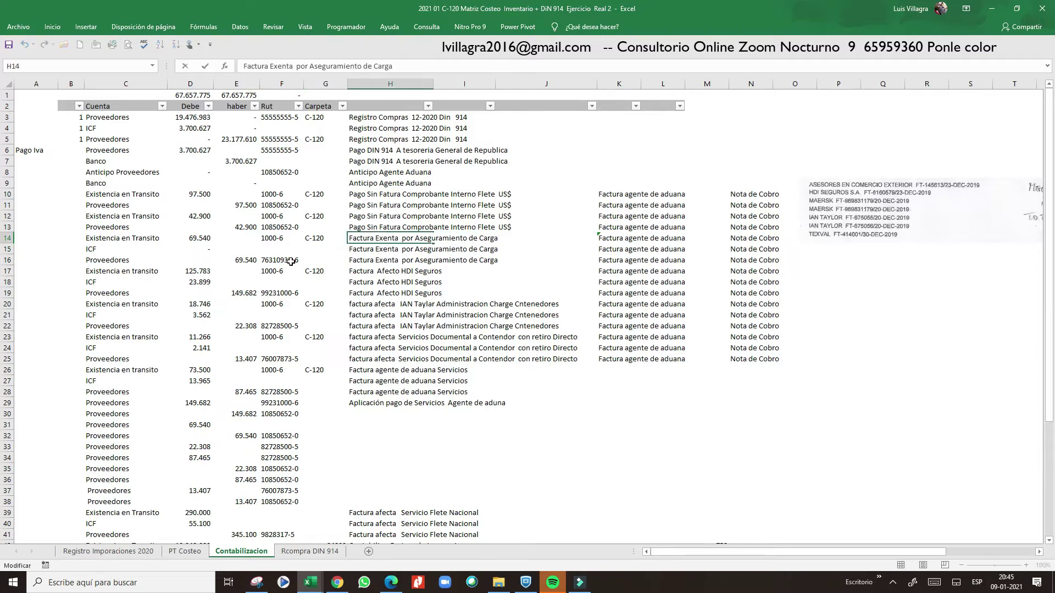
text(S Asegiu)
text(ramiento)
key(Return)
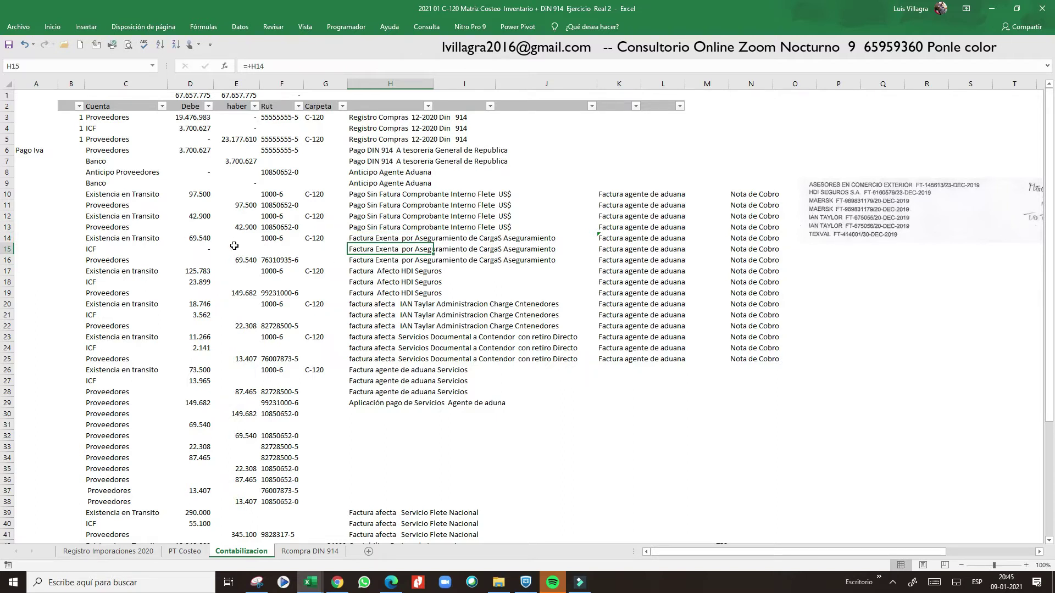
Review cells E13, D9 and C6, then select B6 for entry numbering.
click(255, 229)
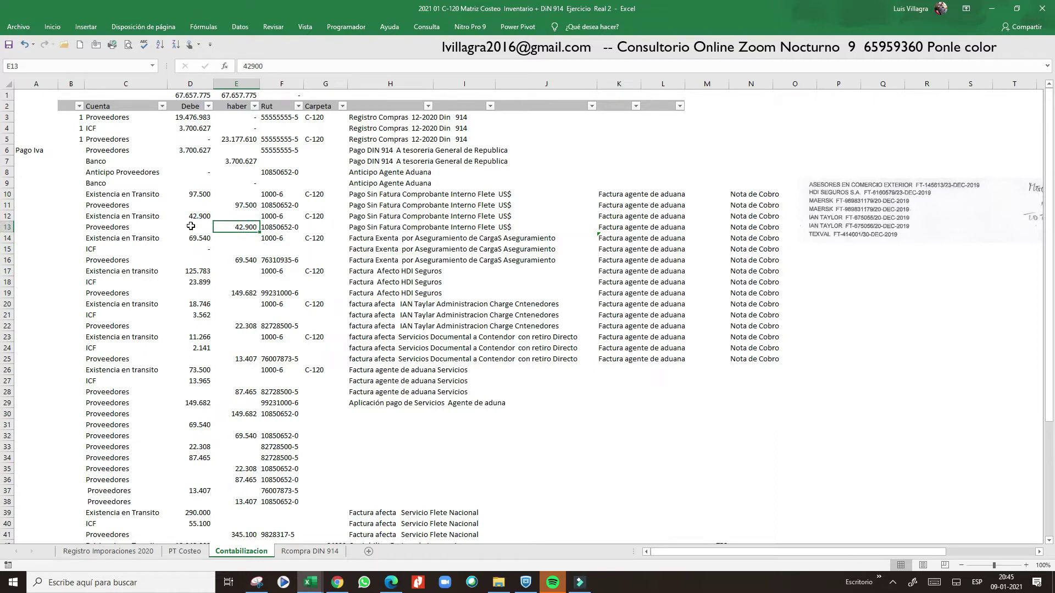
click(196, 184)
click(108, 151)
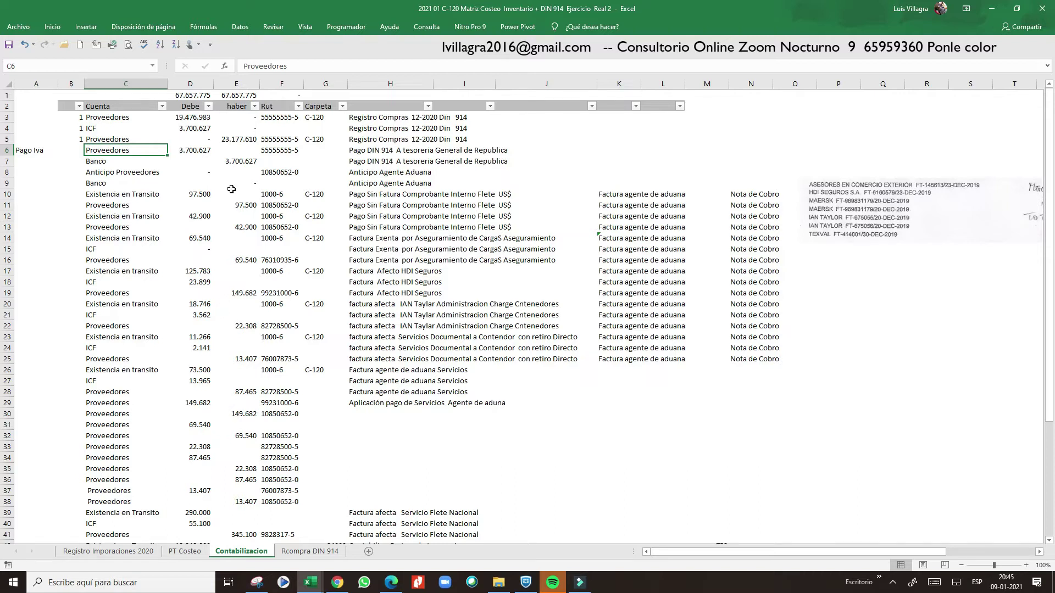
click(76, 151)
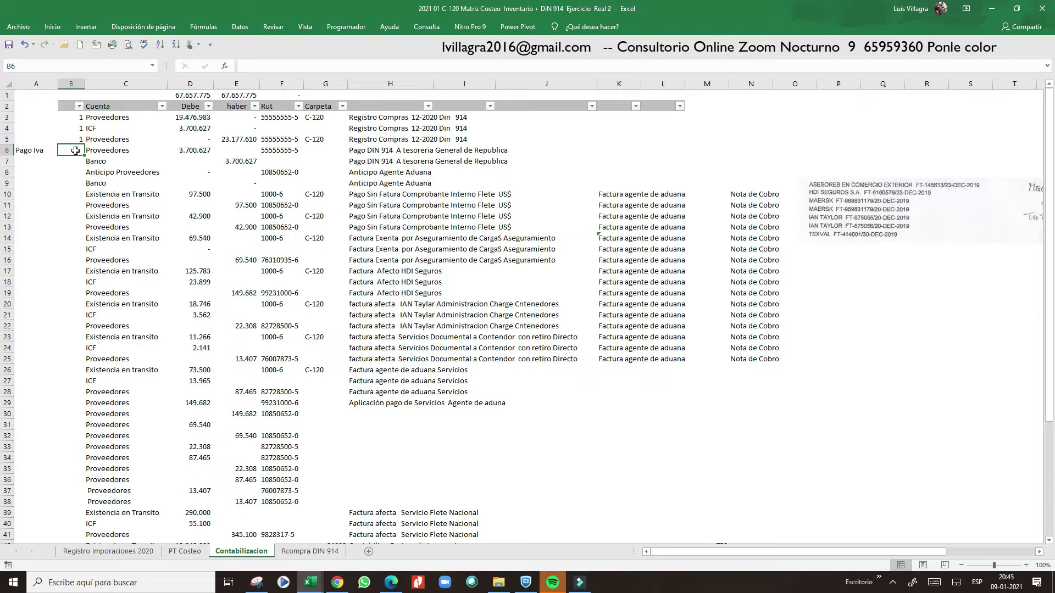
Minimize the auditor workbook and return to cell B6 of the C-120 journal sheet.
key(alt+Tab)
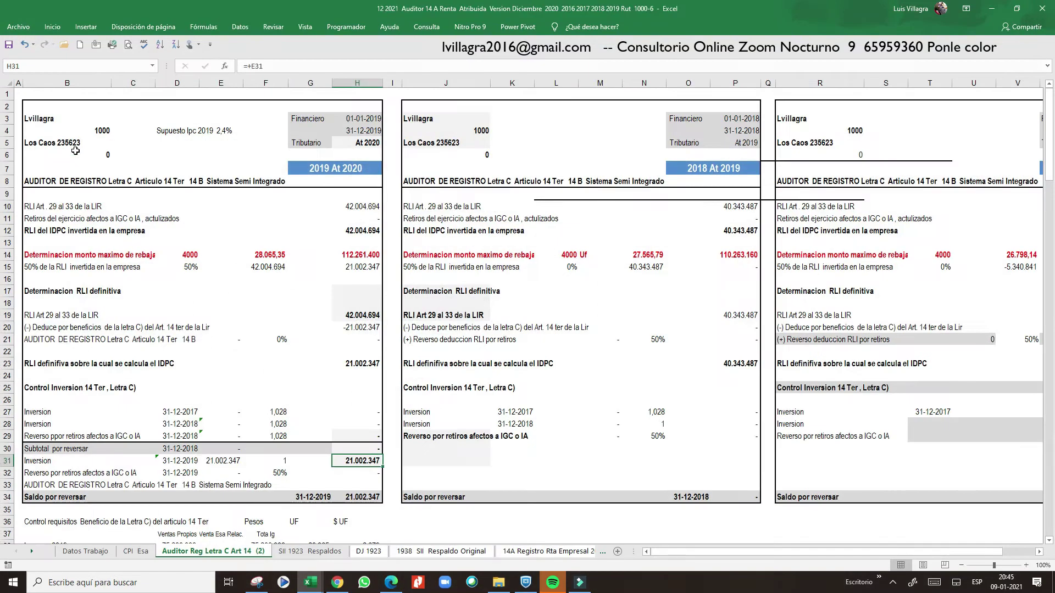
click(996, 8)
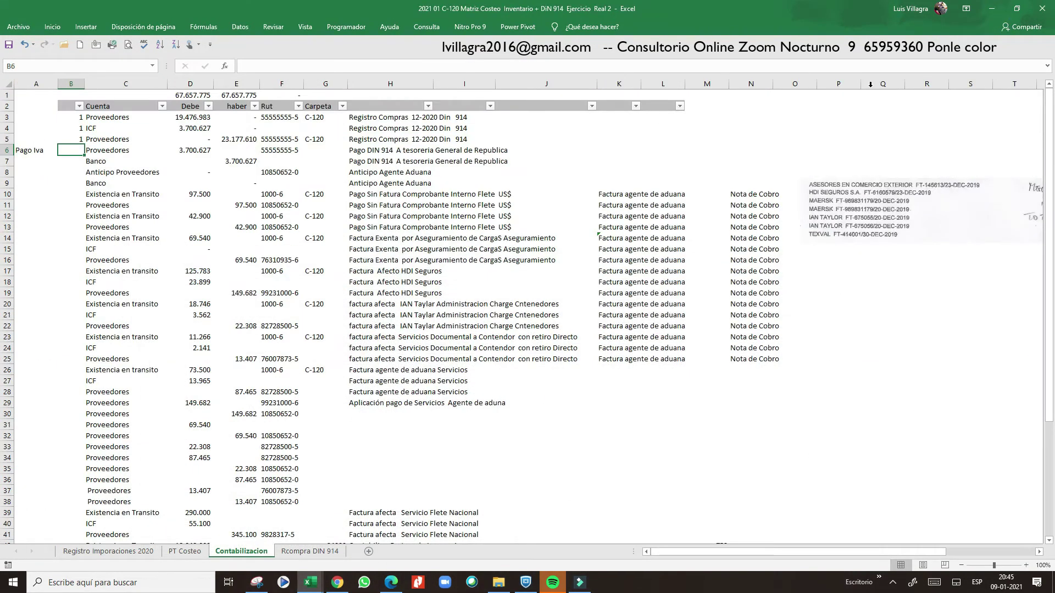
click(64, 129)
click(73, 151)
Number B6:B13 as entries 2, 2, 3, 3, 4, 4, 5, 5.
text(2)
key(Return)
text(2)
key(Return)
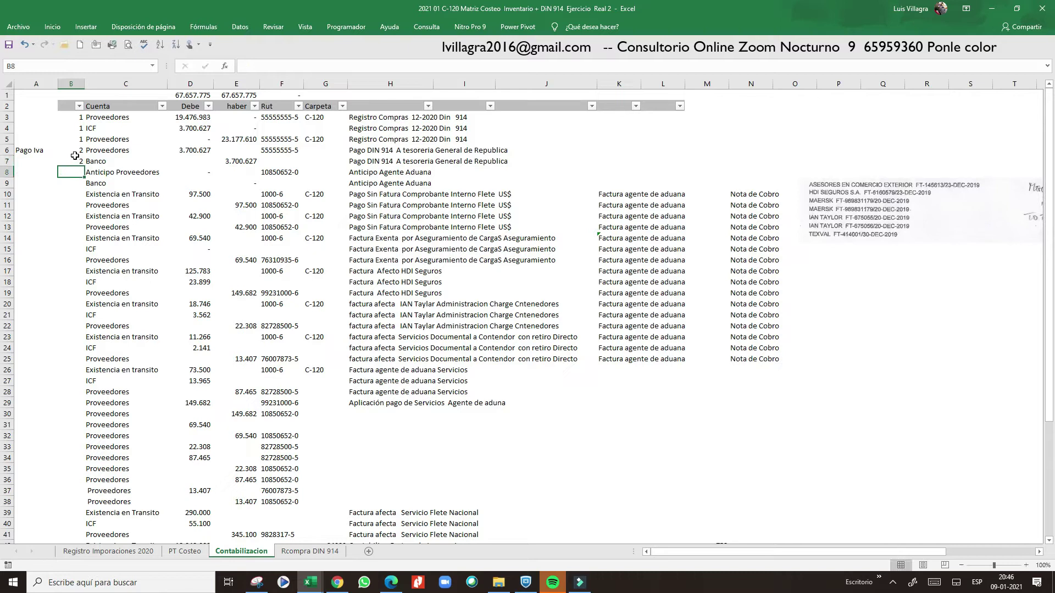
text(3)
key(Return)
text(3)
key(Return)
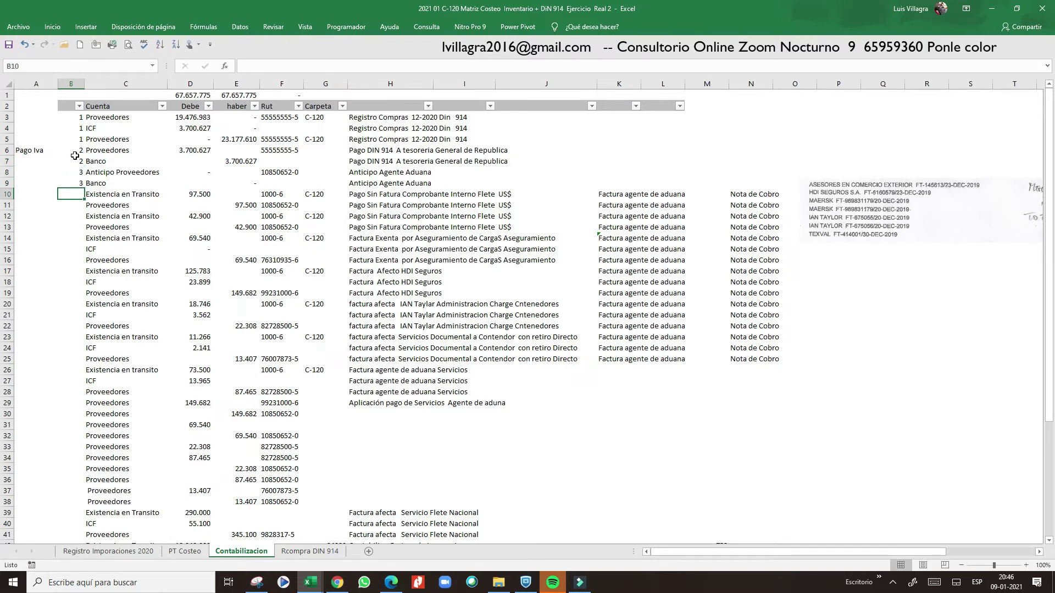
text(4)
key(Return)
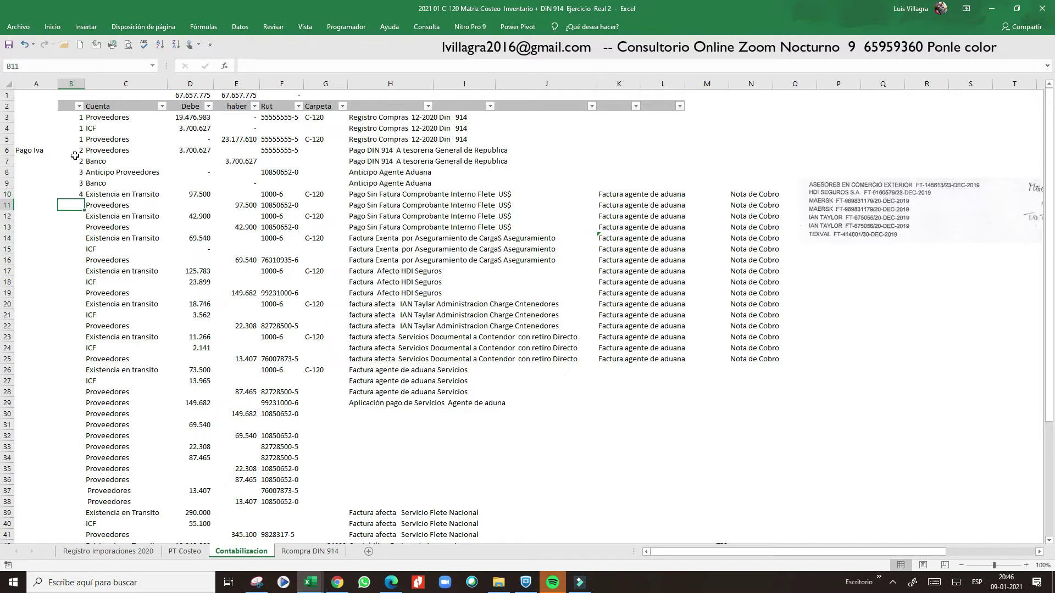
text(4)
key(Return)
text(5)
key(Return)
text(5)
key(Return)
key(Up)
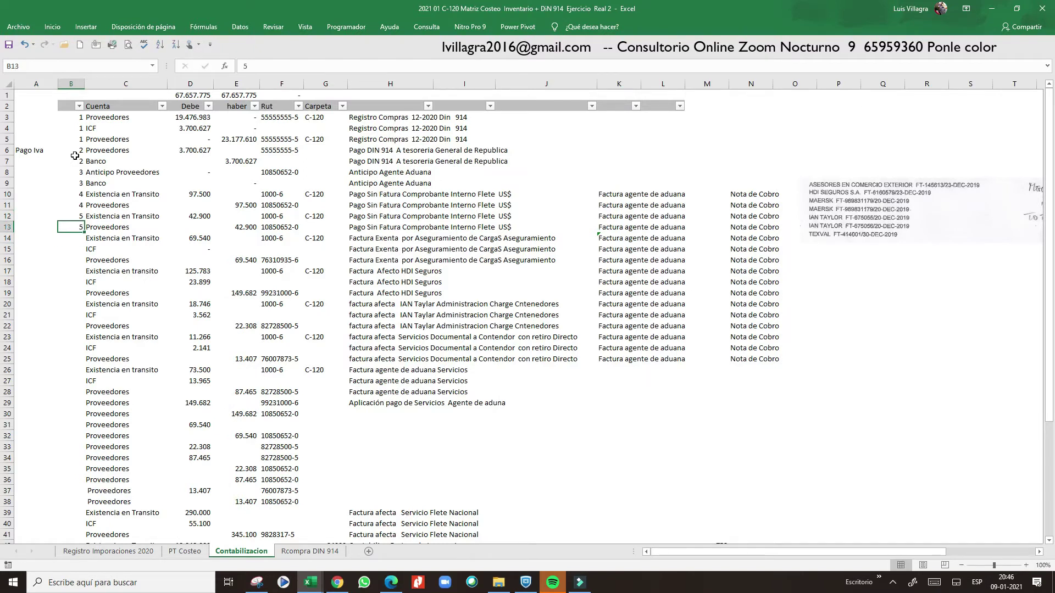
key(Down)
Number B14:B28 as entries 6 through 10, three rows per entry.
text(6)
key(Return)
text(6)
key(Return)
text(6)
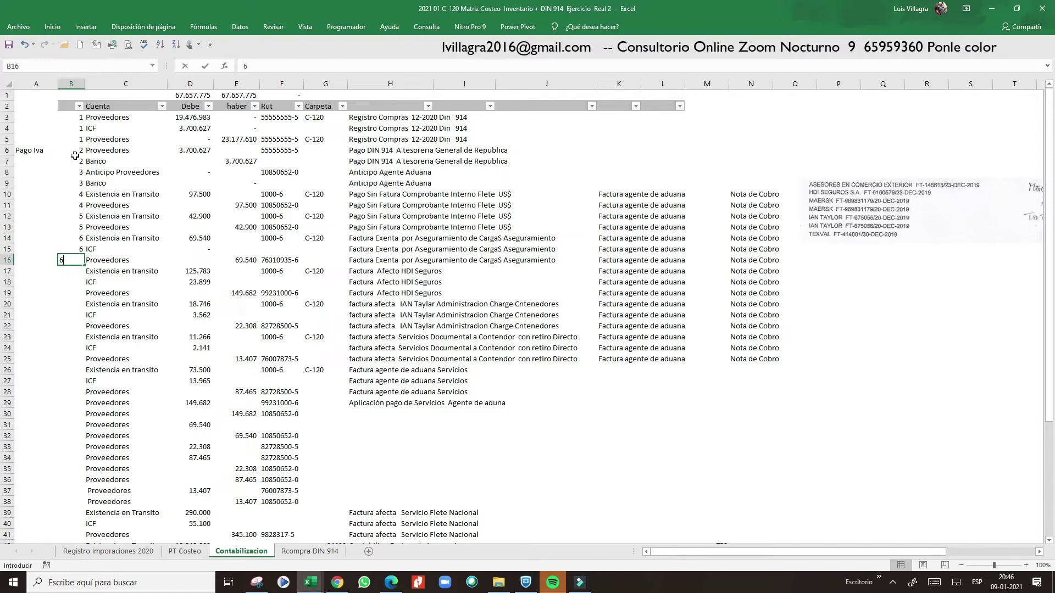
key(Return)
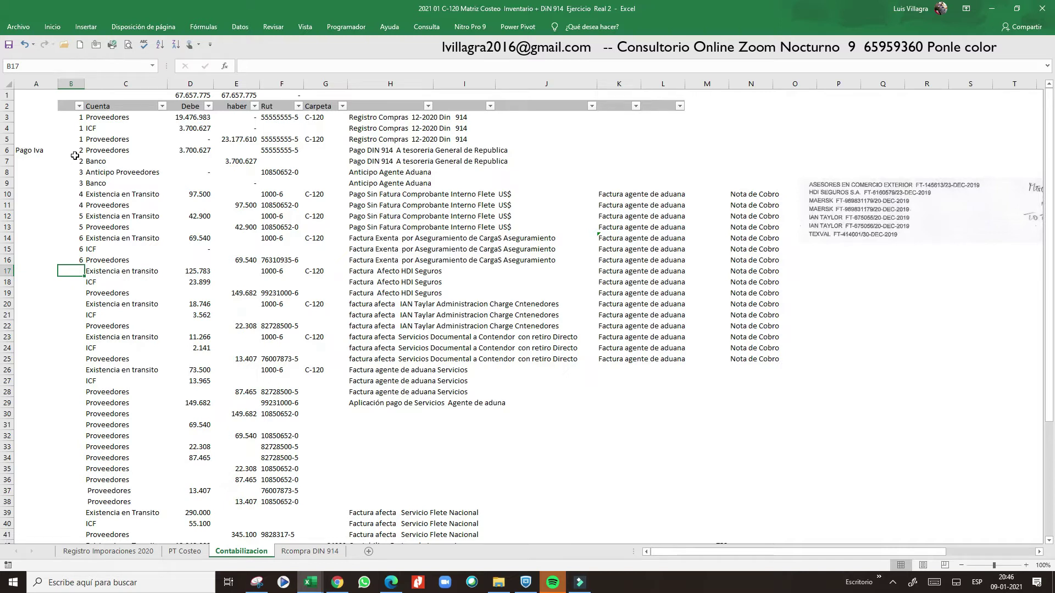
text(7)
key(Return)
text(7)
key(Return)
text(7)
key(Return)
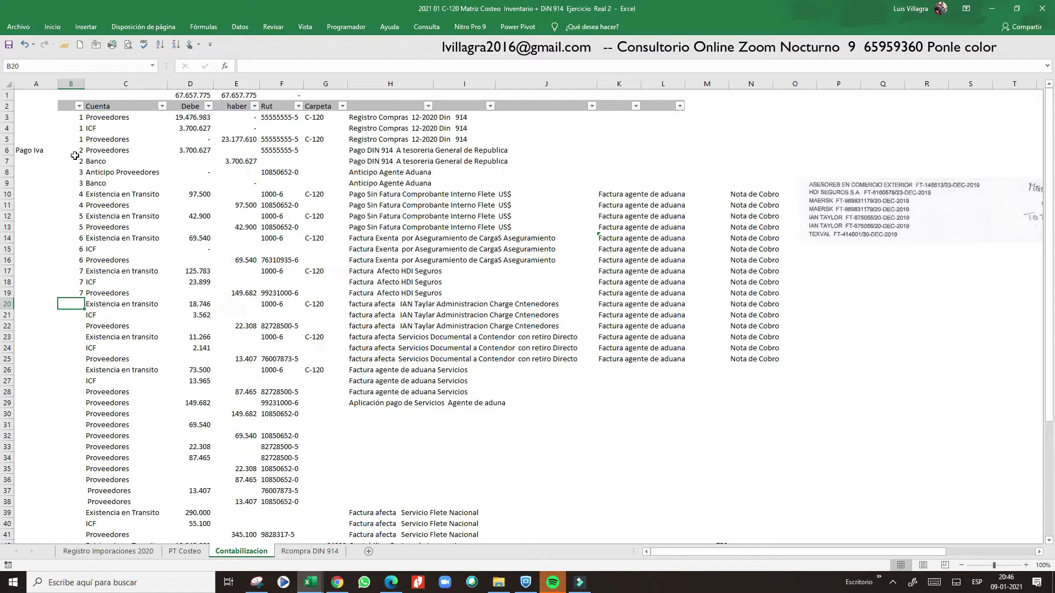
text(8)
key(Return)
text(8)
key(Return)
text(8)
key(Return)
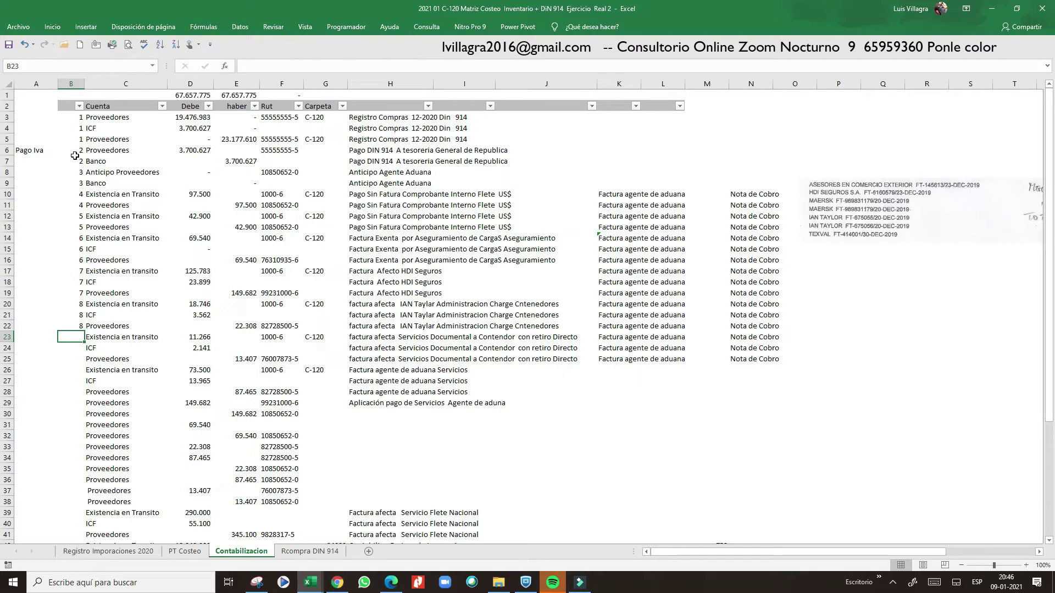
text(9)
key(Return)
text(9)
key(Return)
text(9)
key(Return)
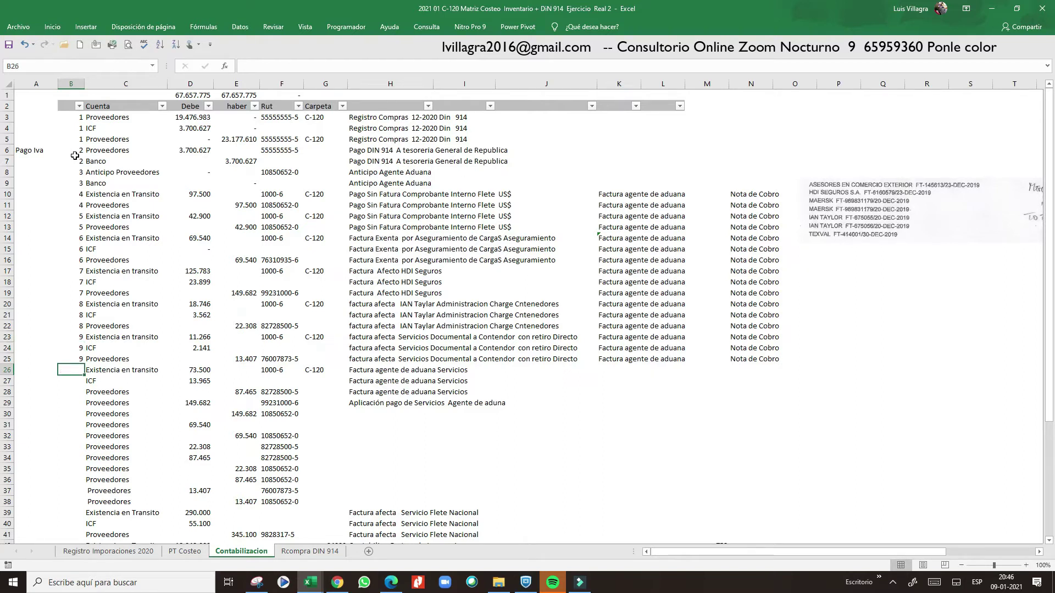
text(10)
key(Return)
text(10)
key(Return)
text(10)
key(Return)
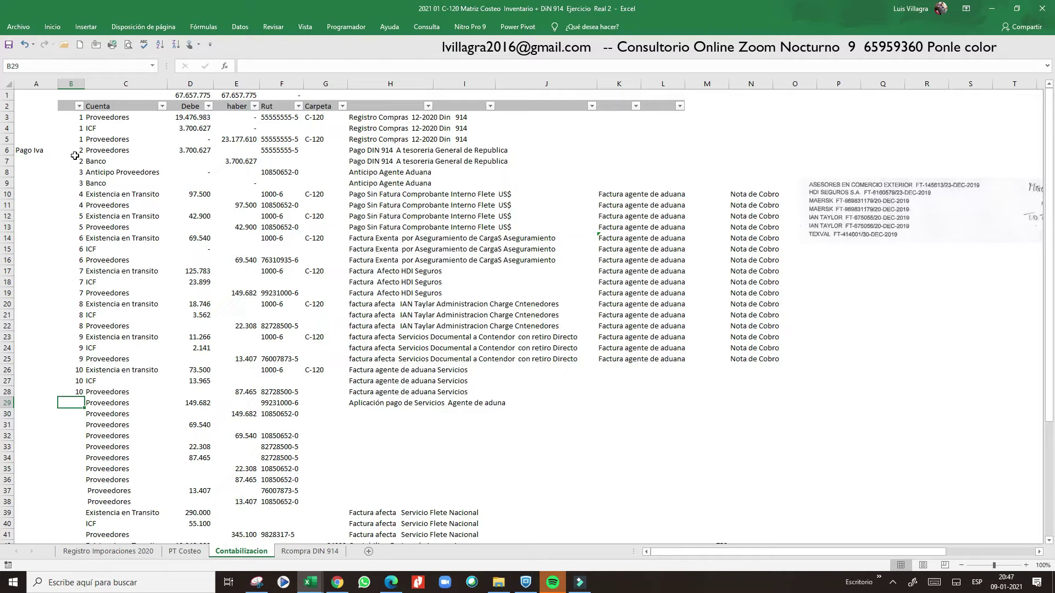
scroll(760, 372, down, 10)
scroll(760, 372, down, 1)
scroll(791, 340, up, 9)
scroll(791, 340, up, 2)
drag(746, 552, 819, 553)
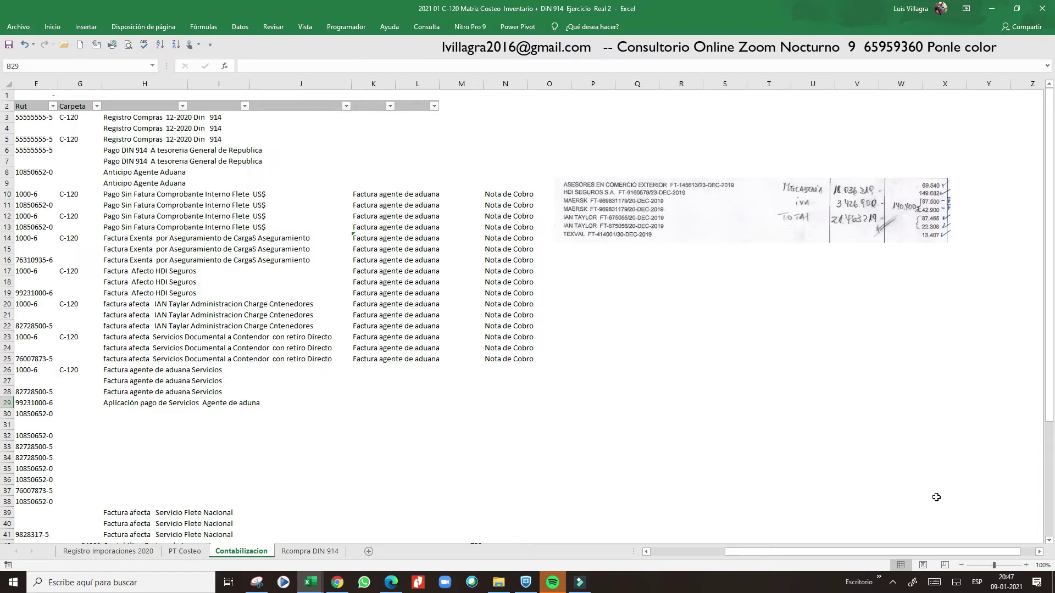
drag(886, 555, 862, 560)
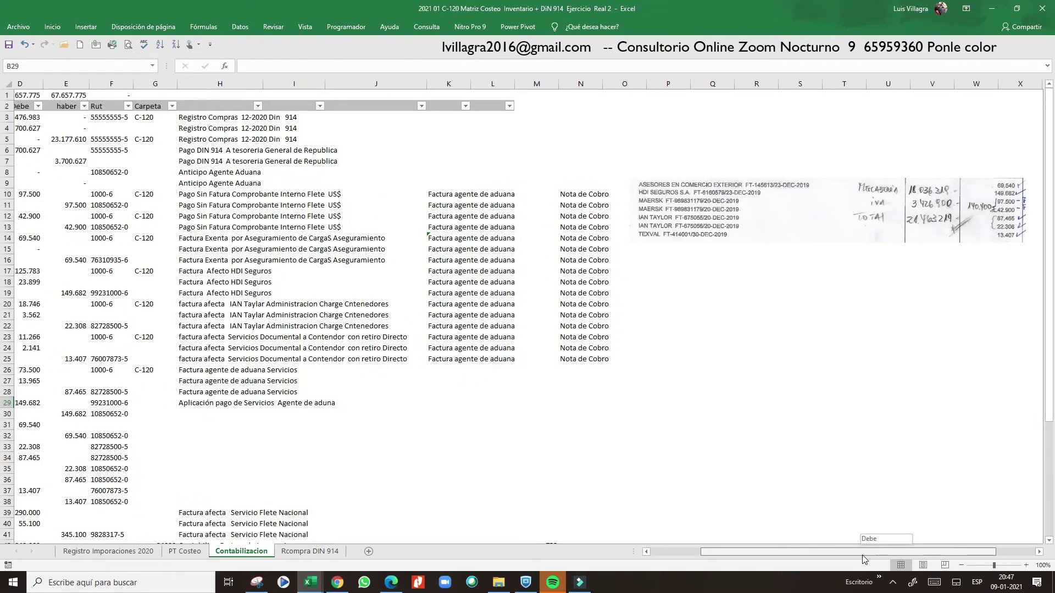
drag(862, 559, 790, 558)
click(363, 391)
click(354, 304)
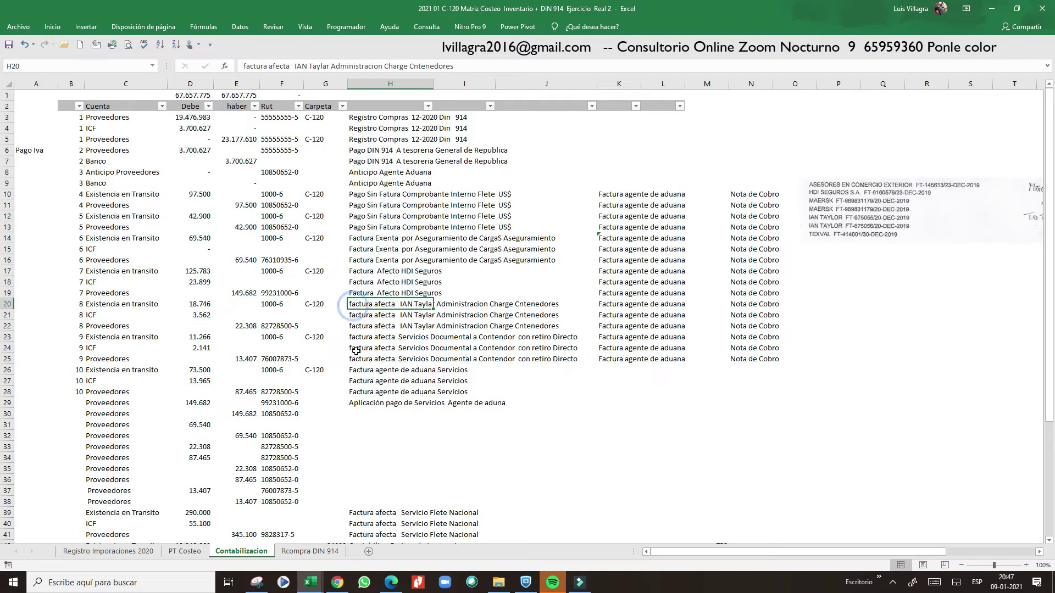
click(379, 413)
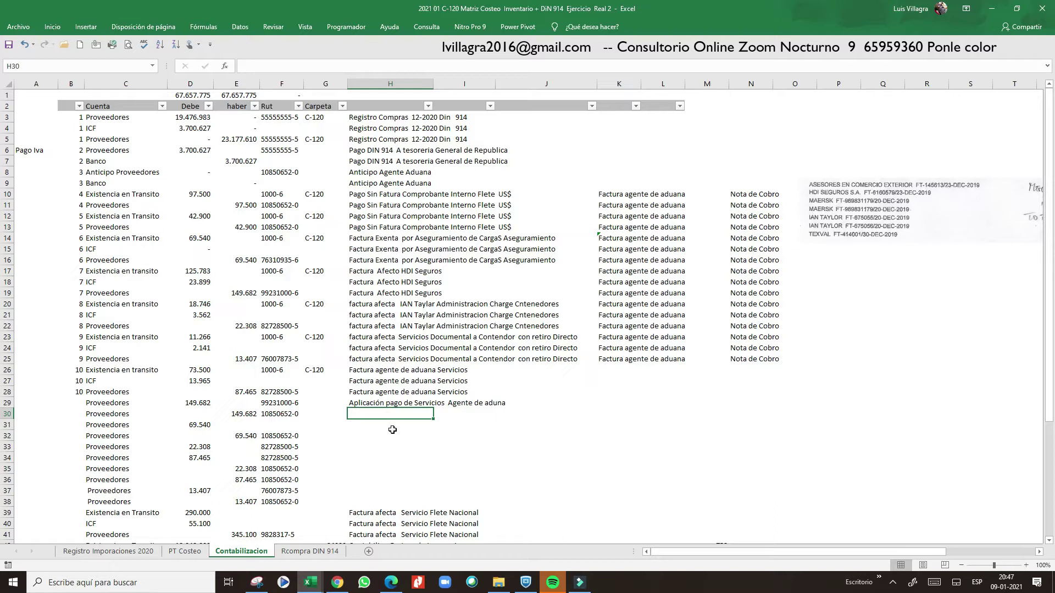
click(205, 173)
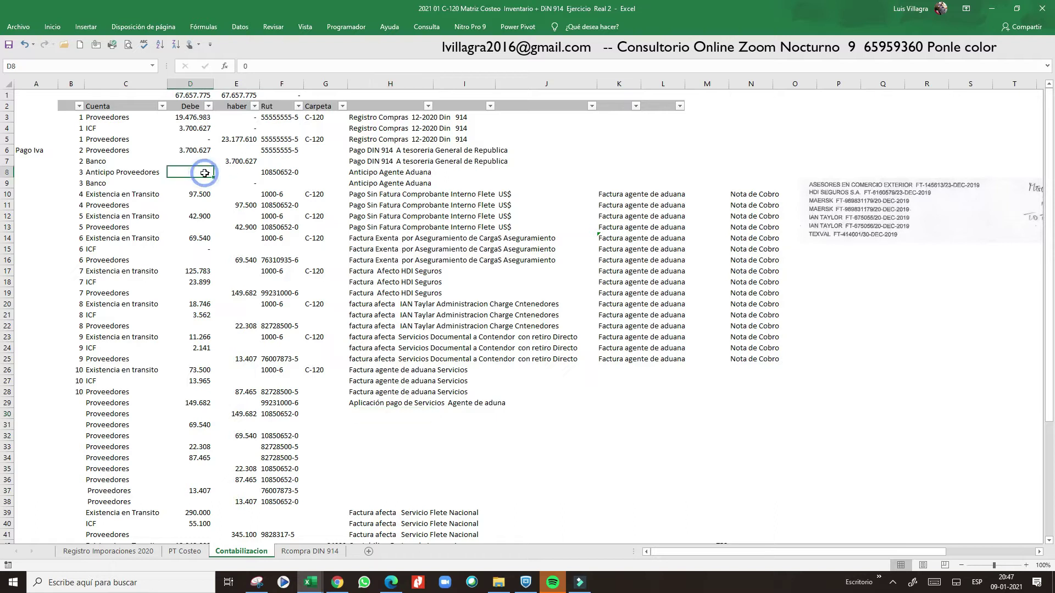
click(245, 187)
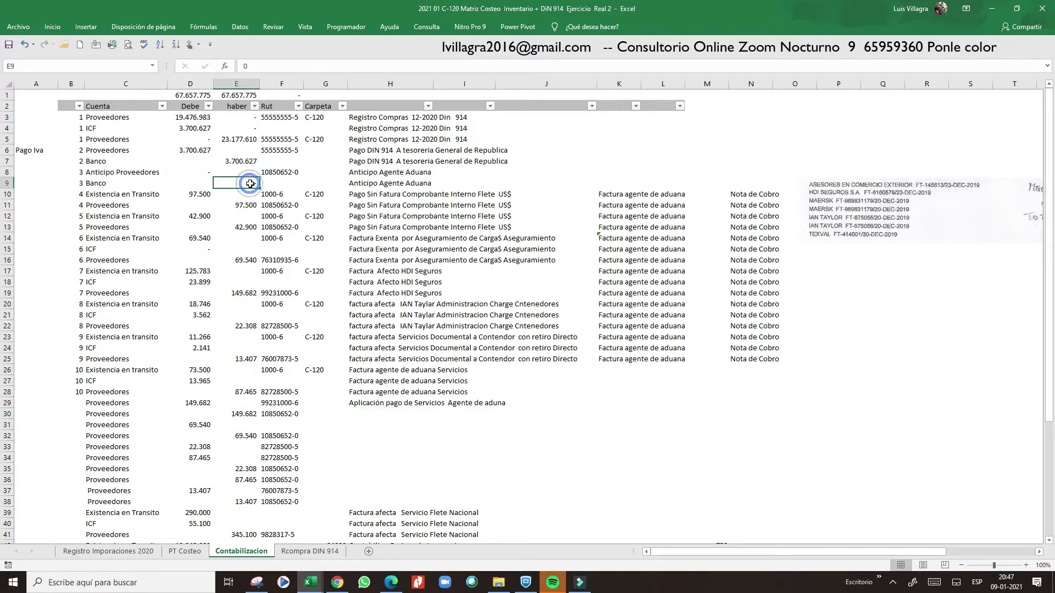
click(151, 145)
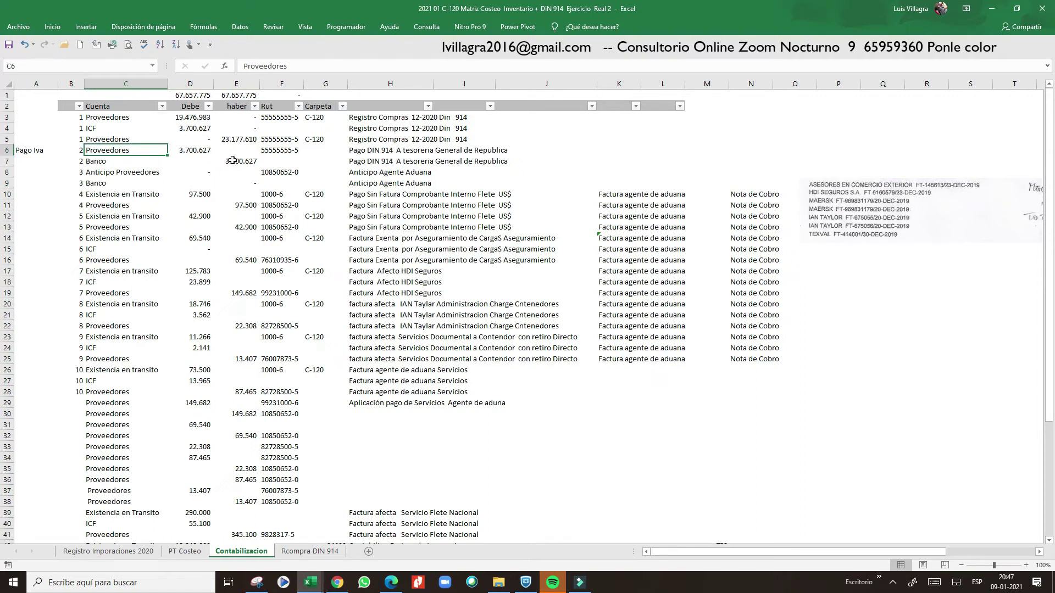
click(237, 150)
click(193, 150)
click(116, 144)
click(235, 164)
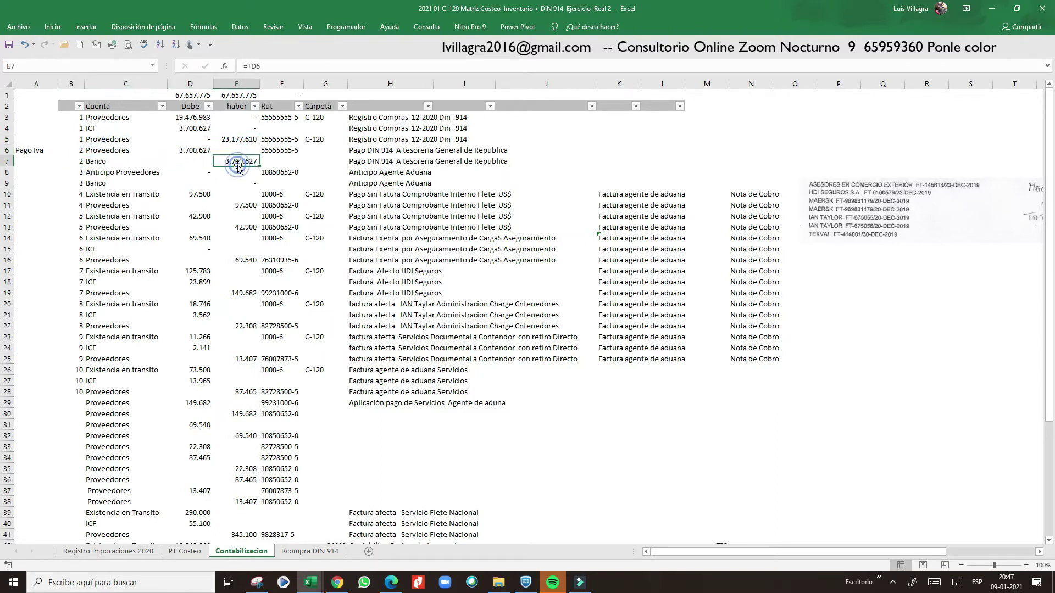
click(112, 392)
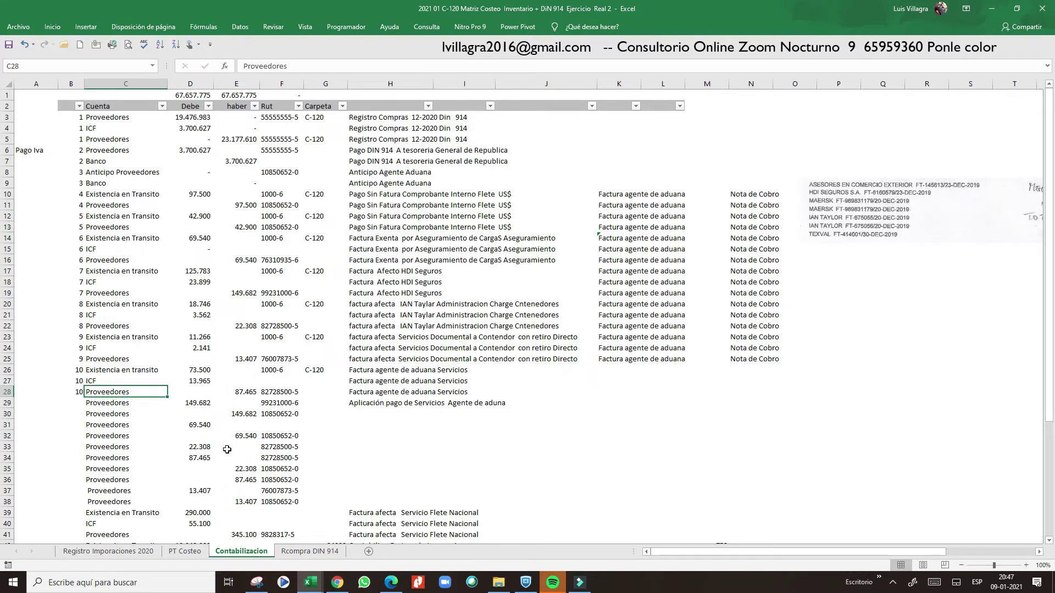
key(Left)
key(Down)
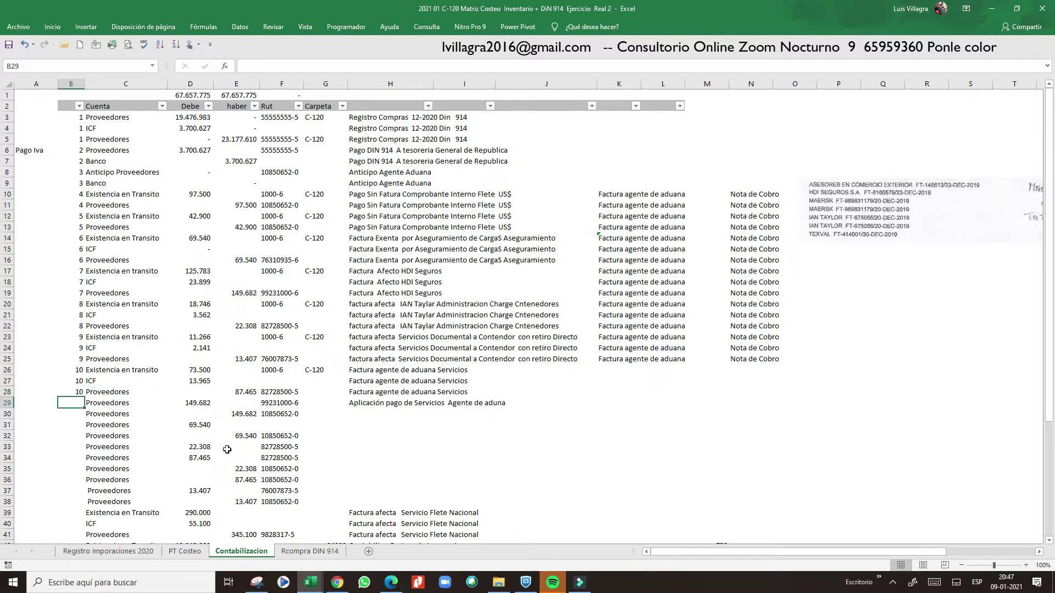
Enter entry number 11 in B29 and save the workbook.
key(End)
text(11)
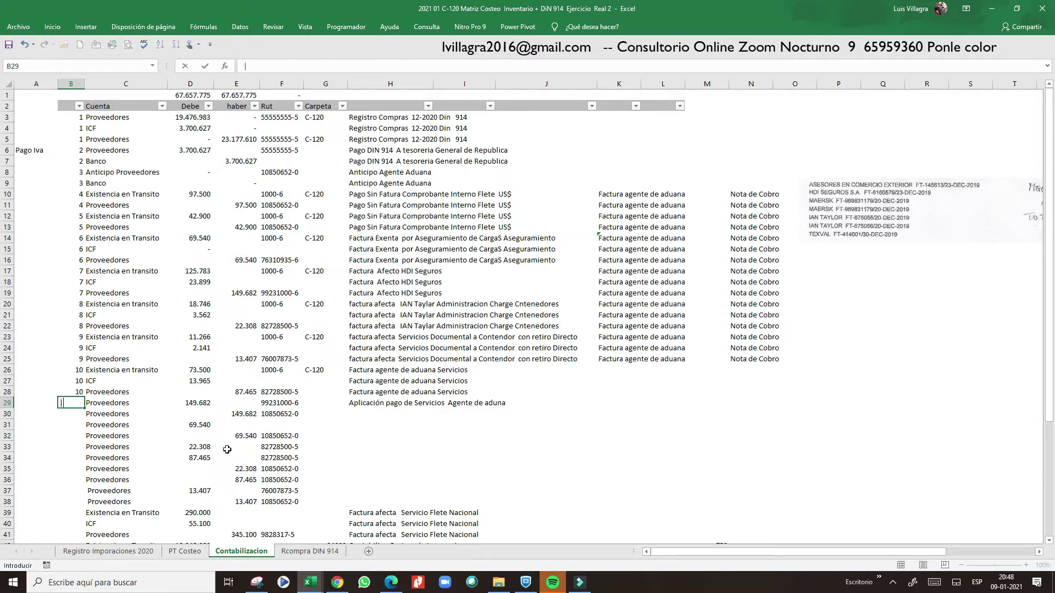
key(Return)
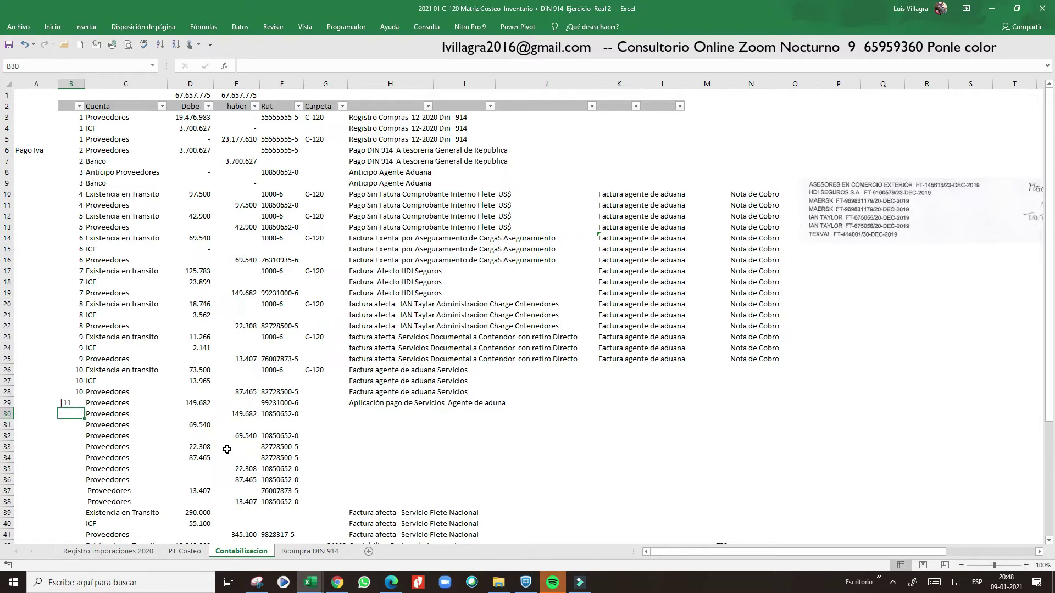
click(80, 405)
click(263, 238)
click(195, 338)
click(74, 405)
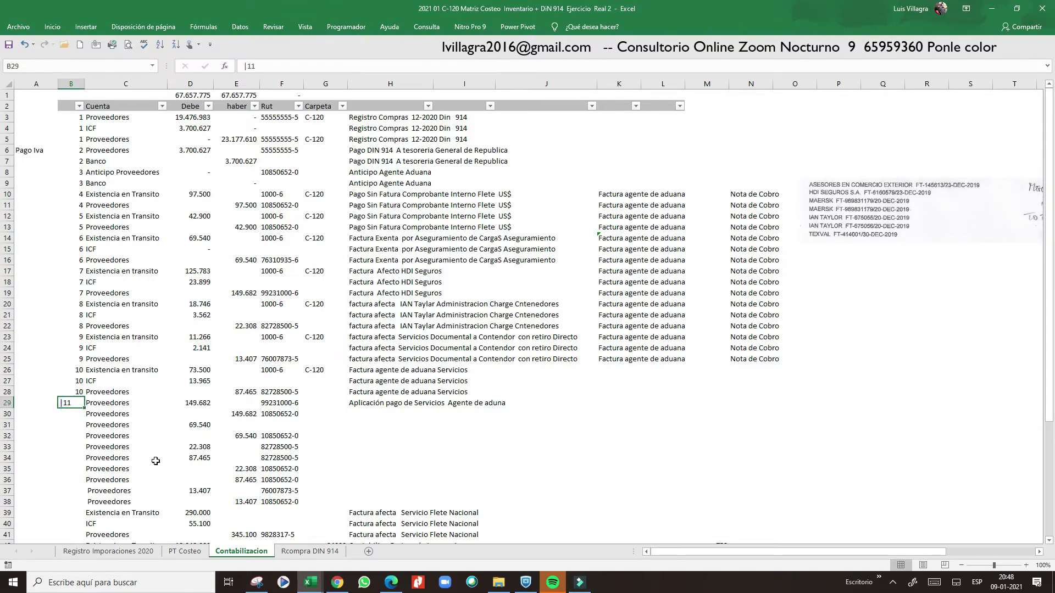
click(356, 238)
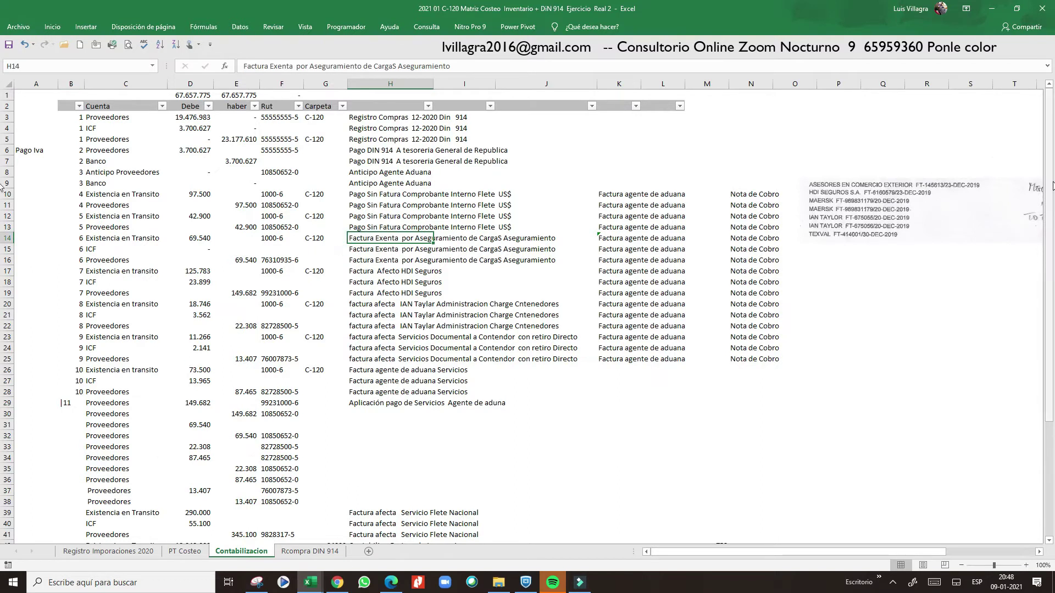
drag(1051, 186, 1049, 269)
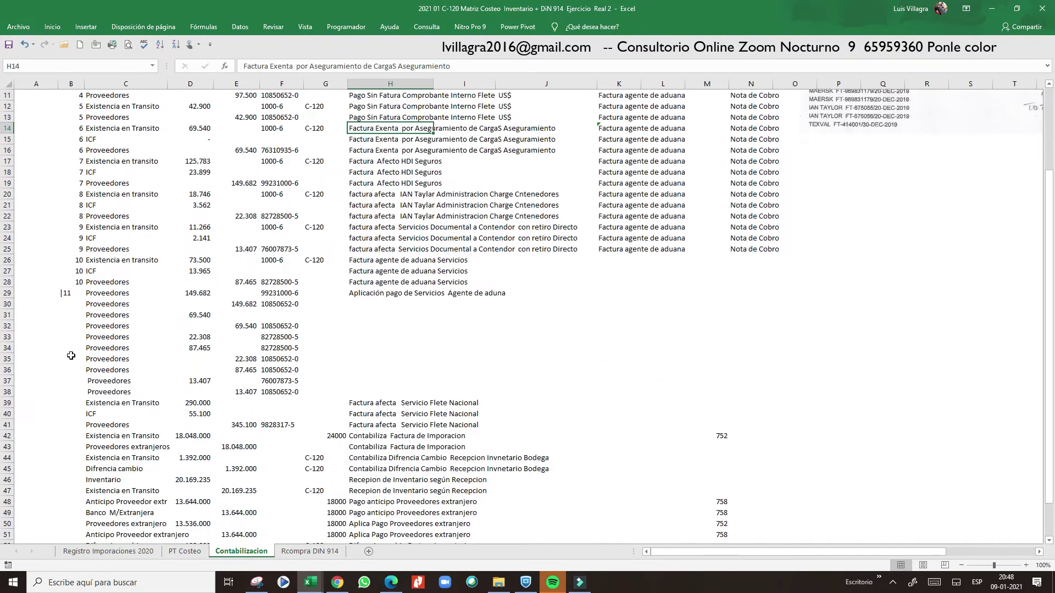
click(67, 294)
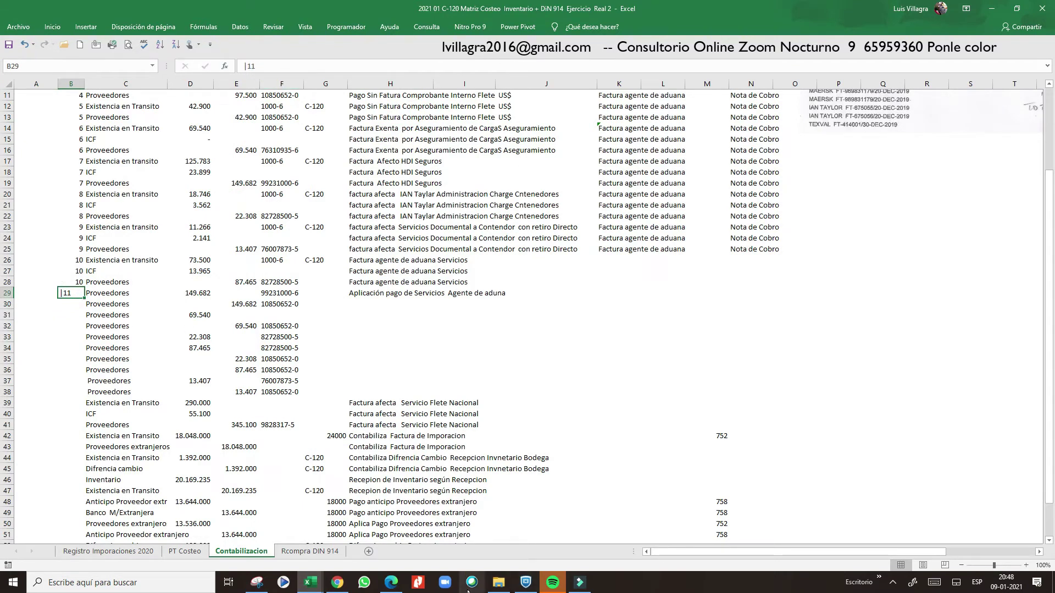
click(9, 45)
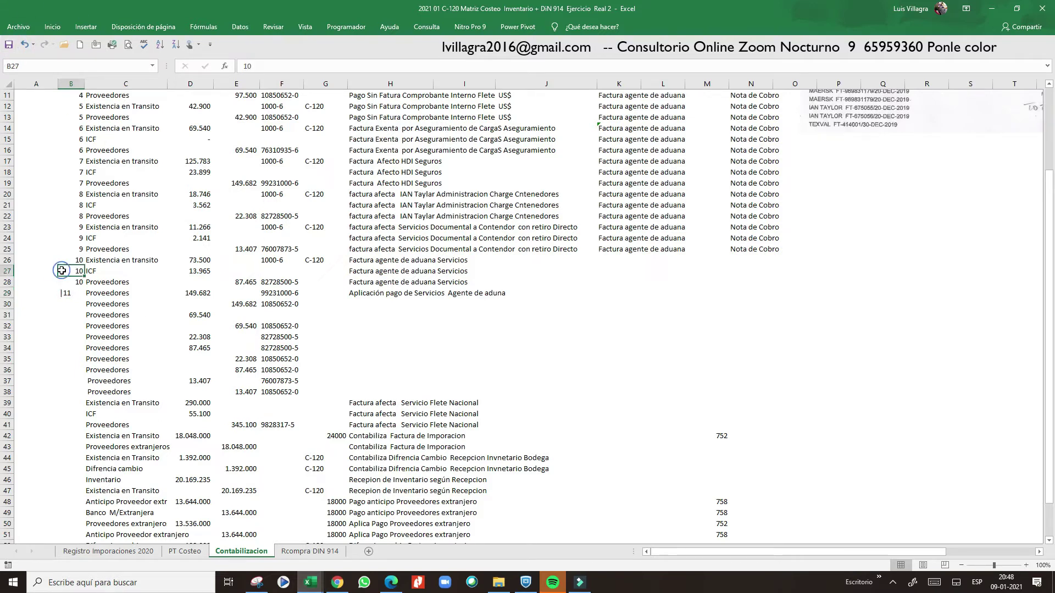
Drag B29's fill handle to B38 to number rows 29–38 as 11 through 20.
click(74, 293)
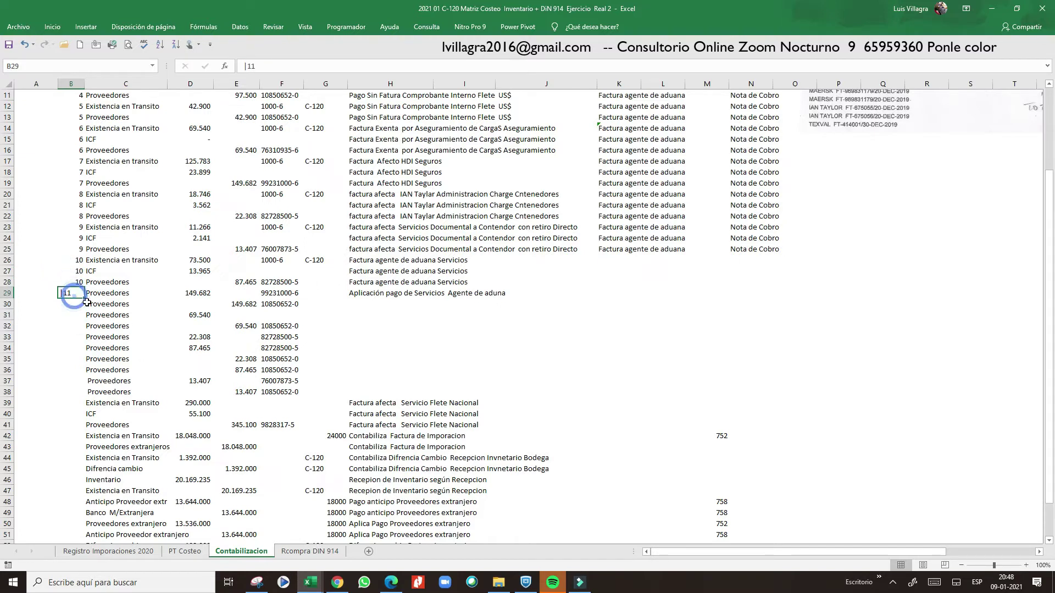
drag(85, 298, 89, 394)
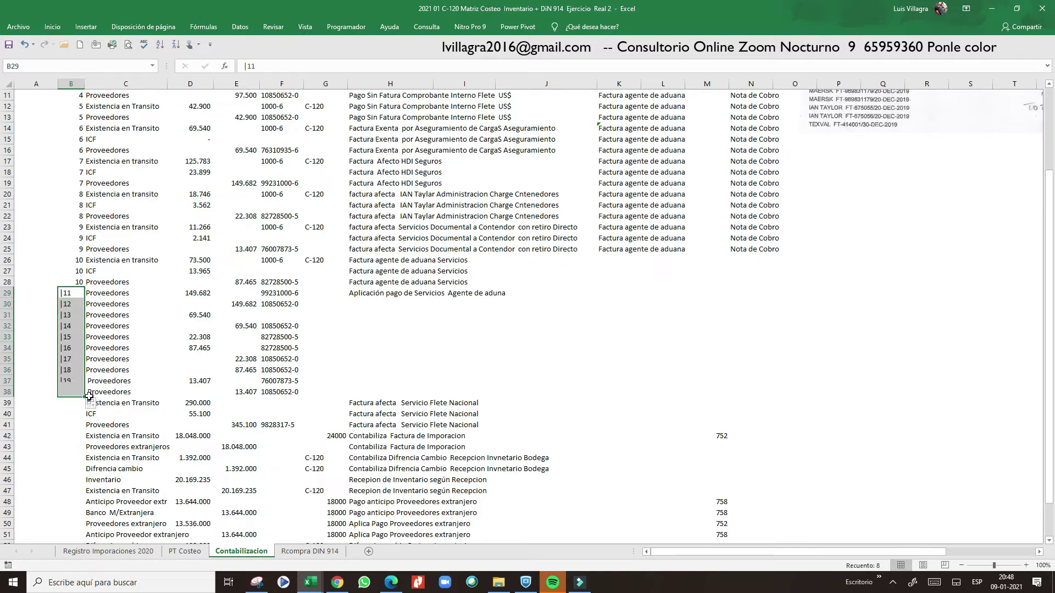
click(79, 292)
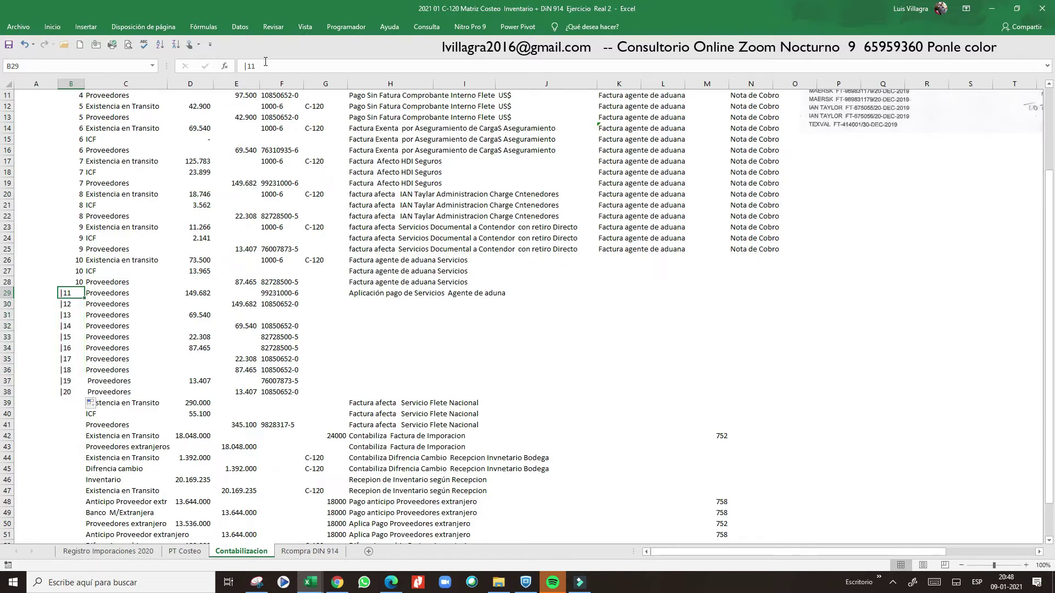
click(76, 273)
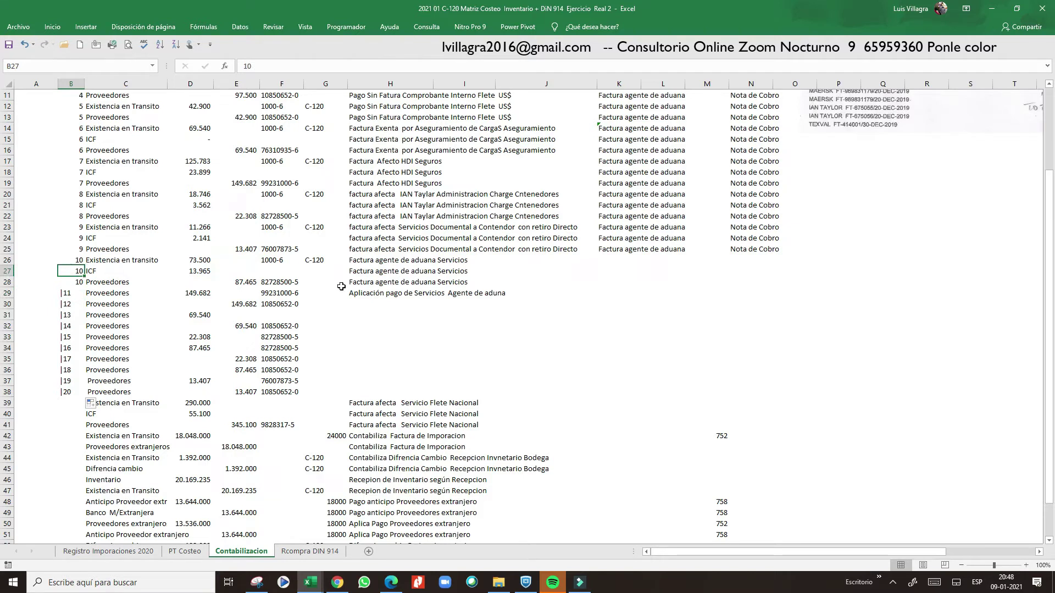
click(672, 272)
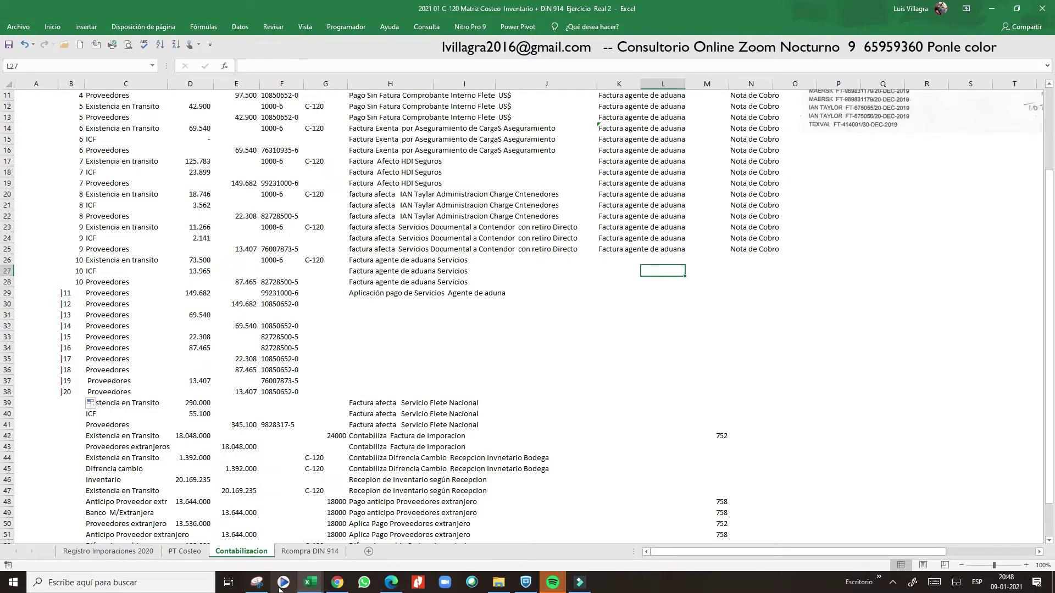
mouse_move(309, 582)
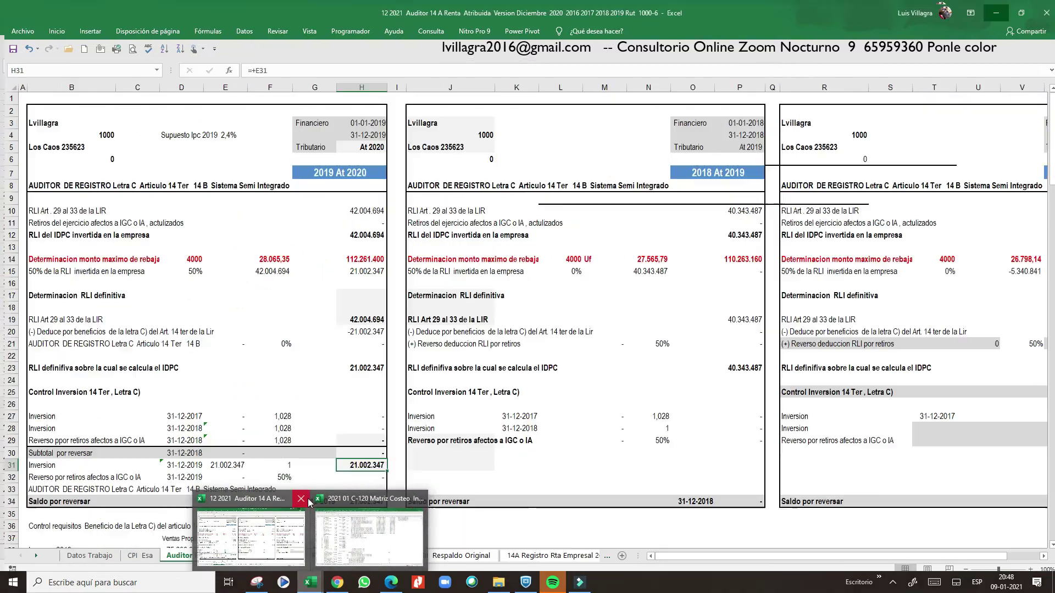
Close the Auditor workbook without saving and re-enter B29 as the plain number 11.
click(301, 500)
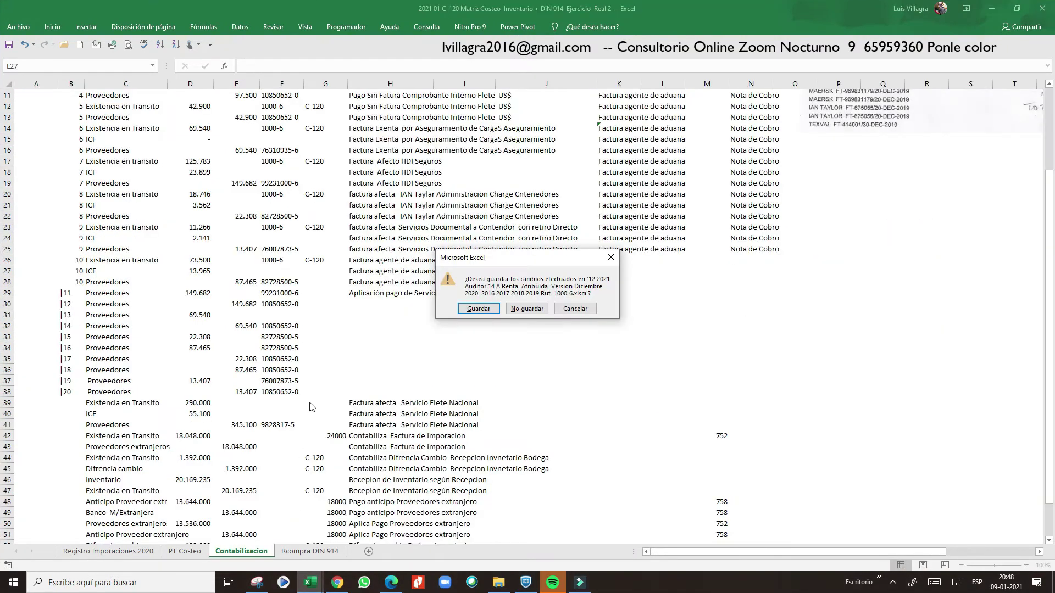
click(508, 309)
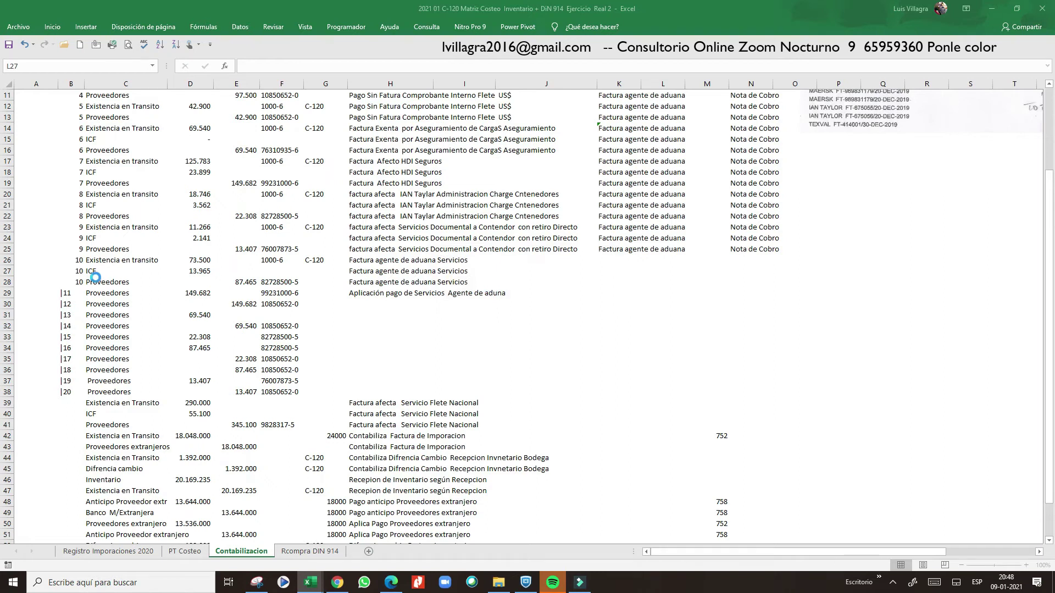
click(63, 294)
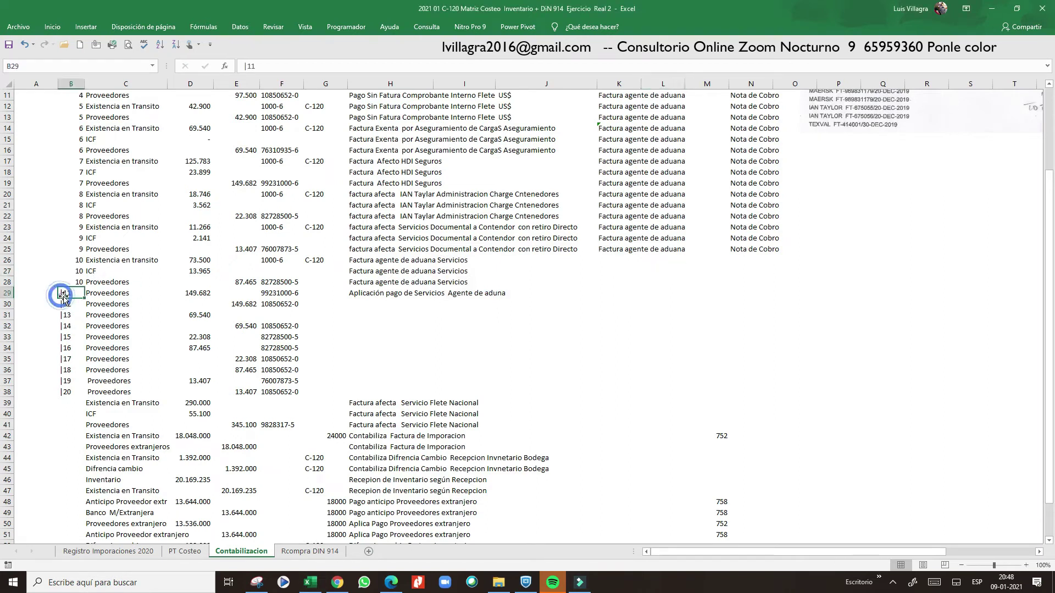
key(End)
key(Return)
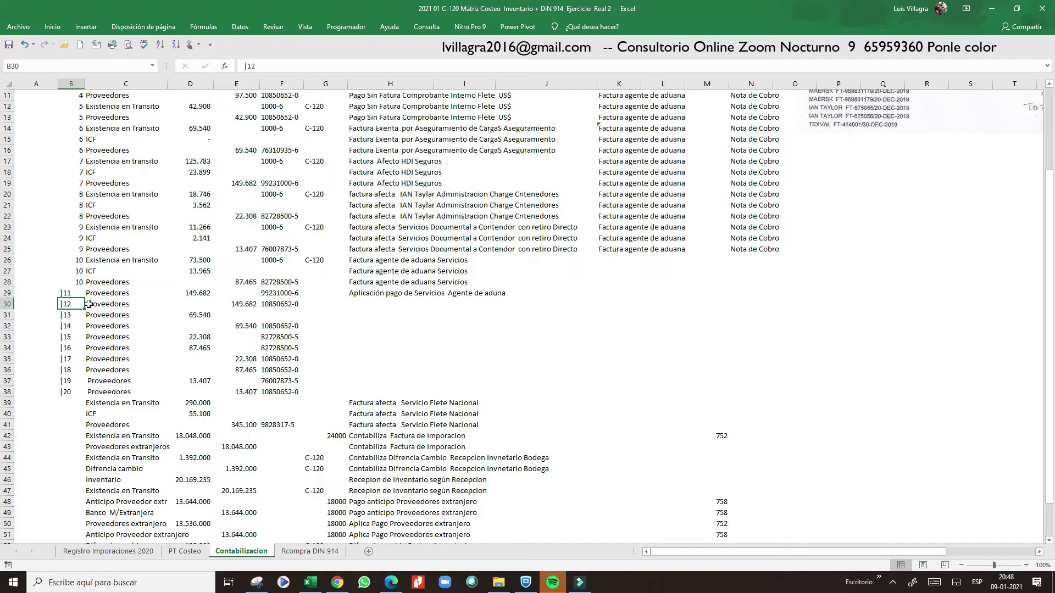
key(Escape)
key(Up)
key(F2)
key(Home)
key(Delete)
key(Return)
Copy 11 from B29 into B30:B38 so rows 29–38 all carry entry 11.
click(82, 293)
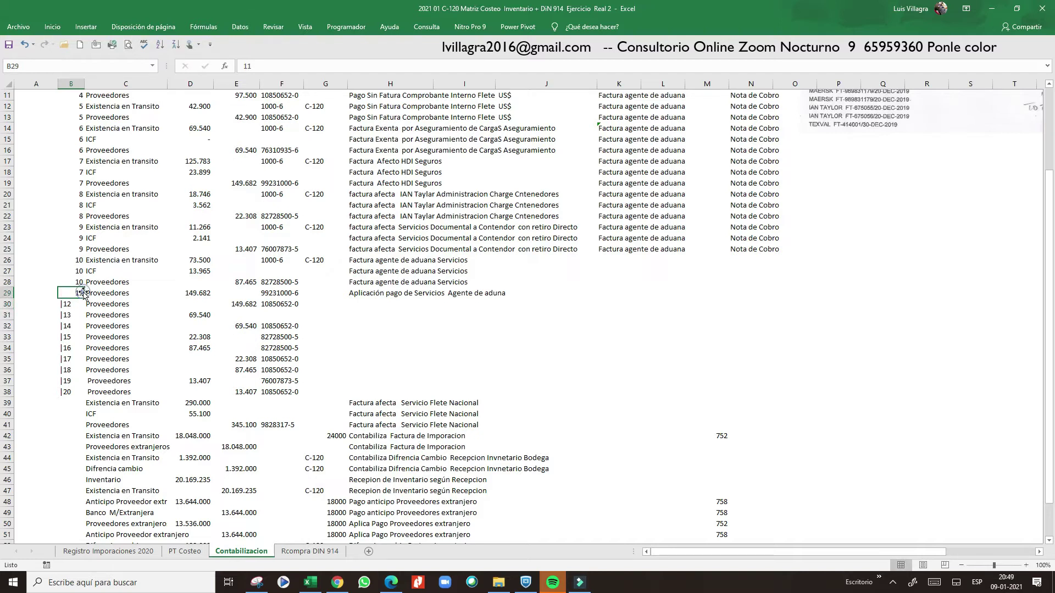
key(ctrl+c)
key(shift+Down)
key(shift+Down)
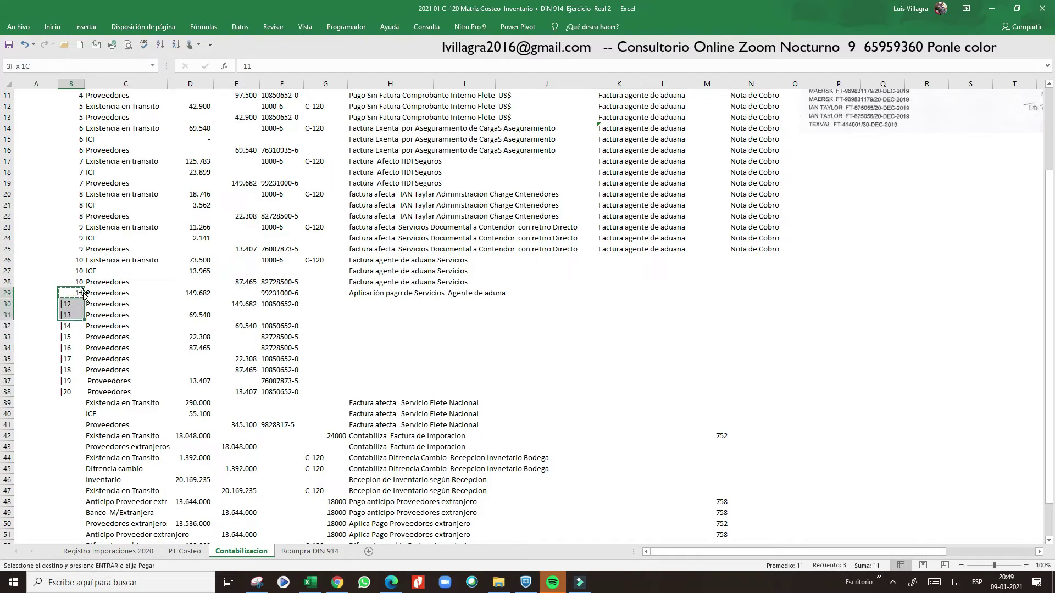
key(shift+Down)
key(shift+Down)
key(shift+Down)
key(shift+Down)
key(shift+Down)
key(shift+Down)
key(Return)
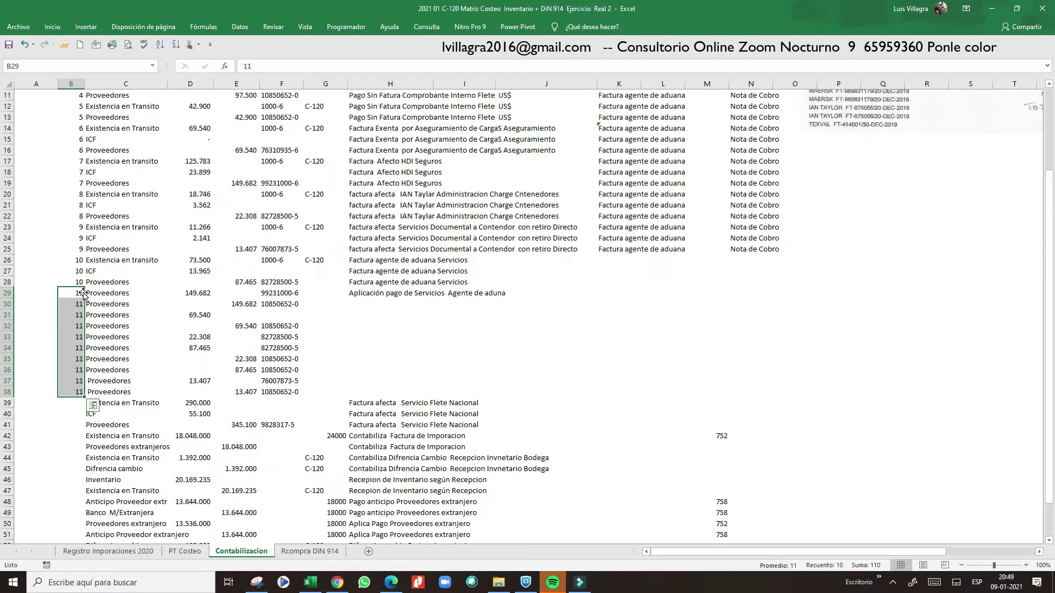
click(246, 284)
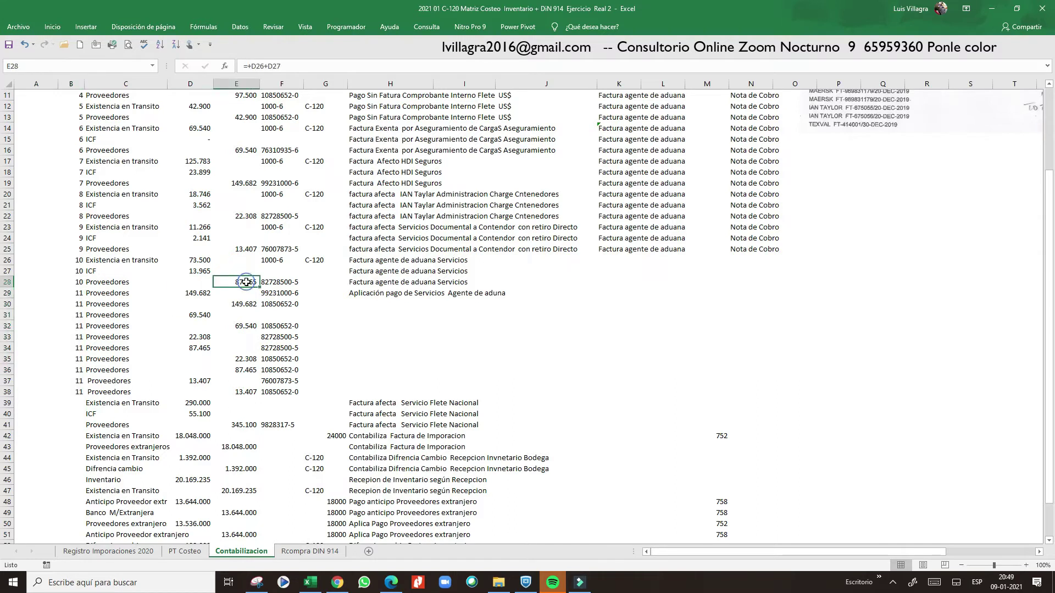
Copy the 'Aplicación pago de Servicios Agente de aduna' description from H29 onto rows 30–38.
click(200, 292)
click(291, 295)
click(370, 295)
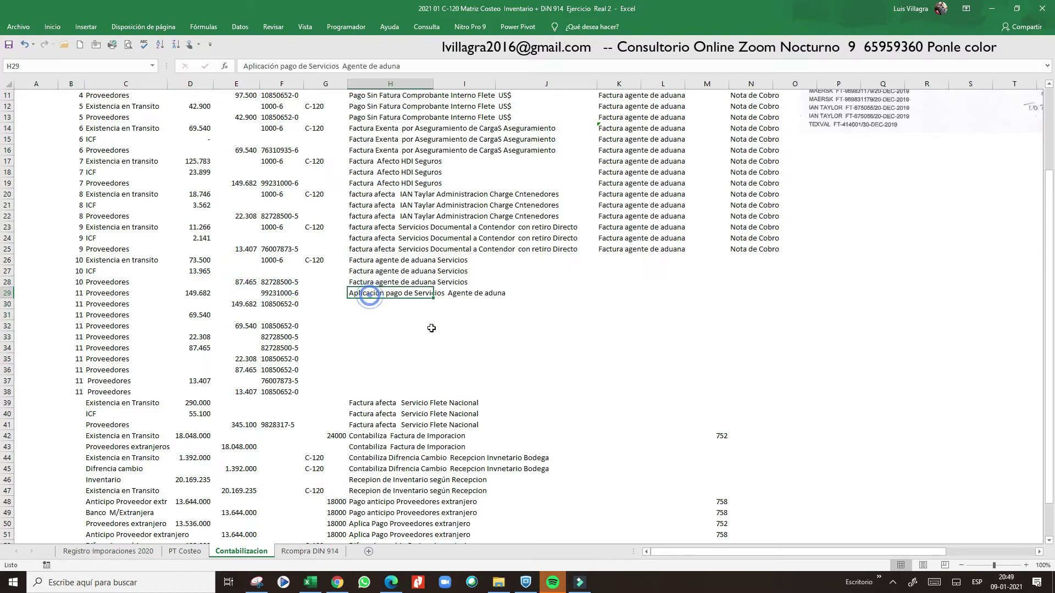
key(ctrl+c)
key(shift+Down)
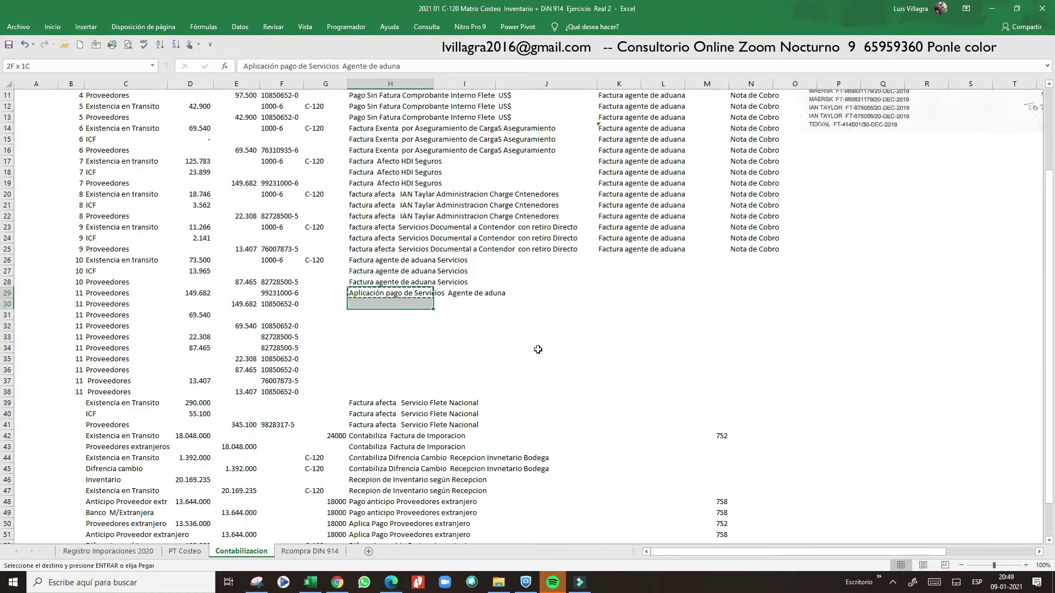
key(shift+Down)
key(shift+Down)
key(shift+Down)
key(shift+Up)
key(Return)
Review the account names in column C, from C38 up to the Banco row.
key(Down)
key(Down)
key(Down)
key(Down)
key(Down)
key(Down)
key(Down)
key(Down)
key(Down)
key(Left)
key(Left)
key(Left)
key(Left)
key(Left)
key(Up)
key(Up)
key(Up)
key(Up)
key(Up)
key(Up)
key(Up)
key(Up)
key(Down)
key(Up)
key(Up)
key(Up)
key(Up)
key(Up)
key(Up)
key(Up)
key(Up)
key(Up)
key(Down)
key(Down)
key(Down)
key(Down)
key(Down)
key(Down)
key(Down)
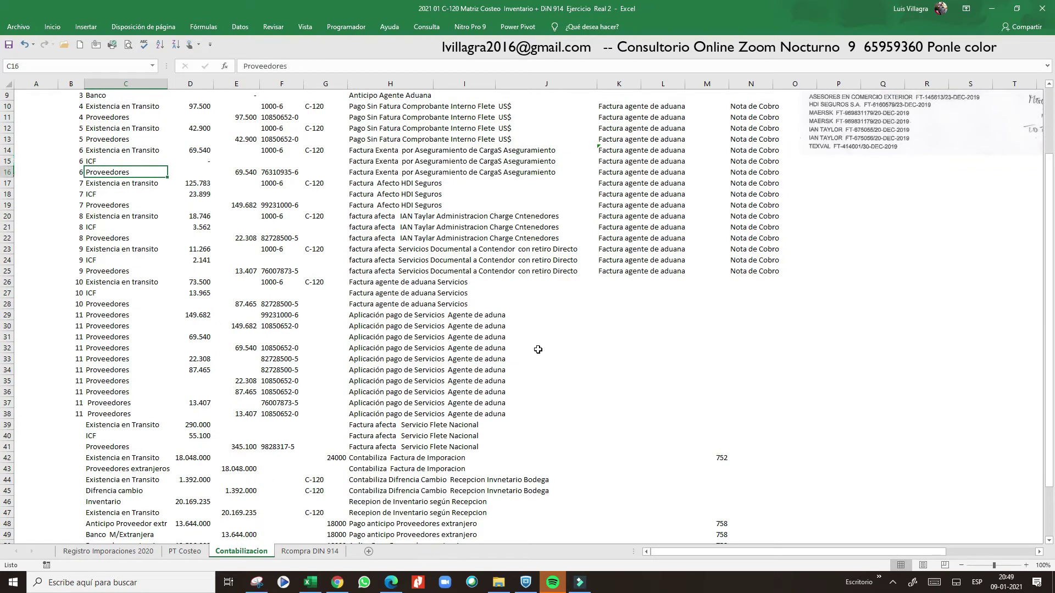
key(Up)
key(Down)
key(Up)
key(Up)
key(Up)
key(Up)
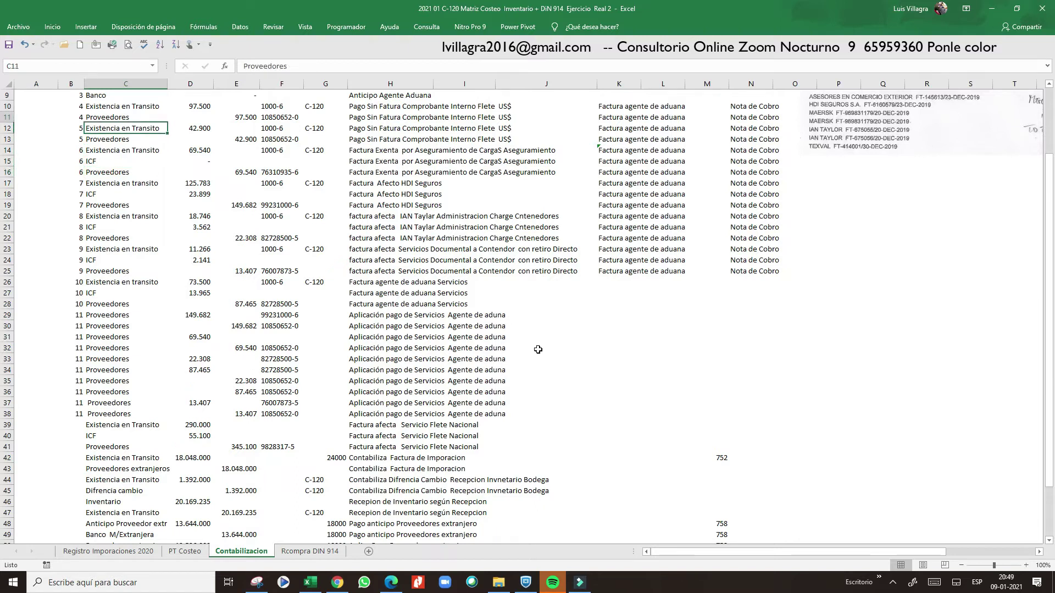
key(Up)
key(Up)
key(Up)
key(Down)
key(Down)
Check the entry 11 amounts and formulas in D28, D29 and rows 35–37.
key(Up)
key(Right)
key(Down)
key(Down)
key(Down)
key(Down)
key(Down)
key(Down)
key(Down)
key(Down)
key(Up)
key(Down)
key(Down)
key(Down)
key(Down)
key(Down)
key(Down)
key(Down)
key(Right)
key(Down)
key(Left)
key(Down)
key(Right)
key(Down)
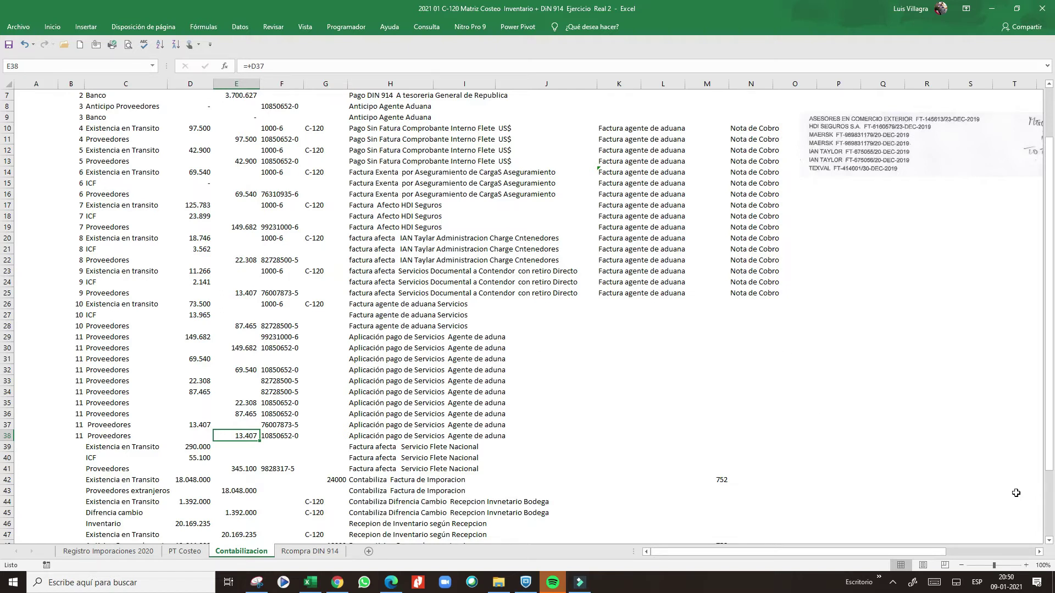
Number the Servicio Flete Nacional lines in B39:B41 as entry 12.
scroll(865, 471, down, 1)
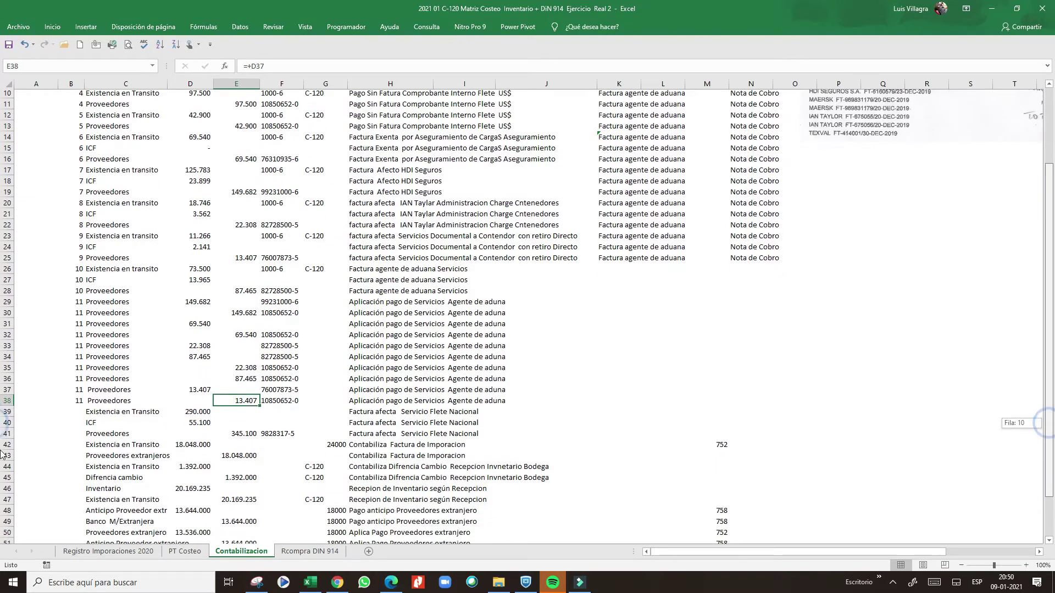
click(130, 415)
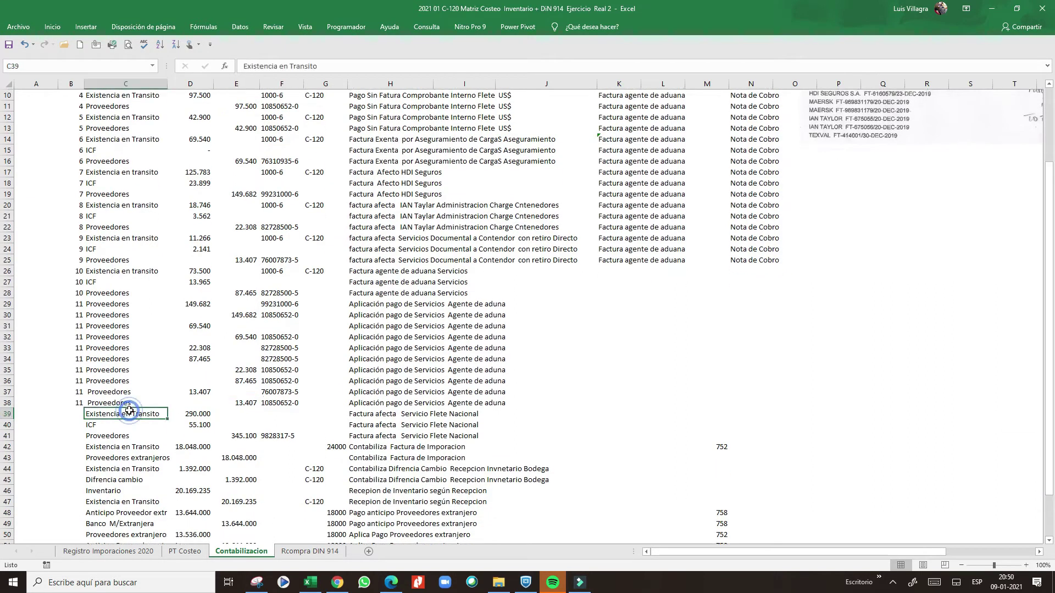
click(413, 417)
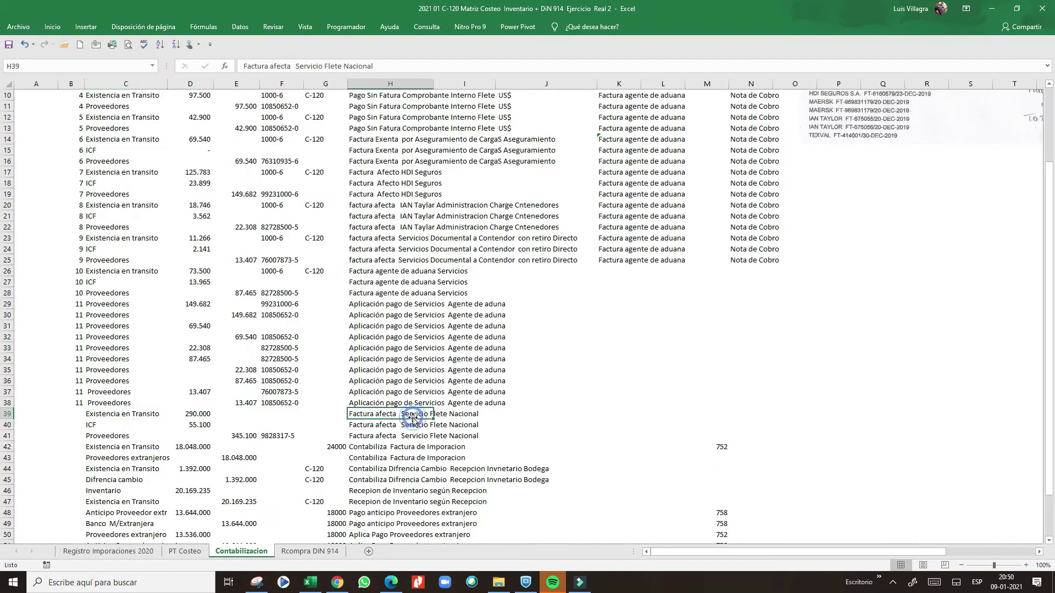
click(75, 414)
text(12)
key(Return)
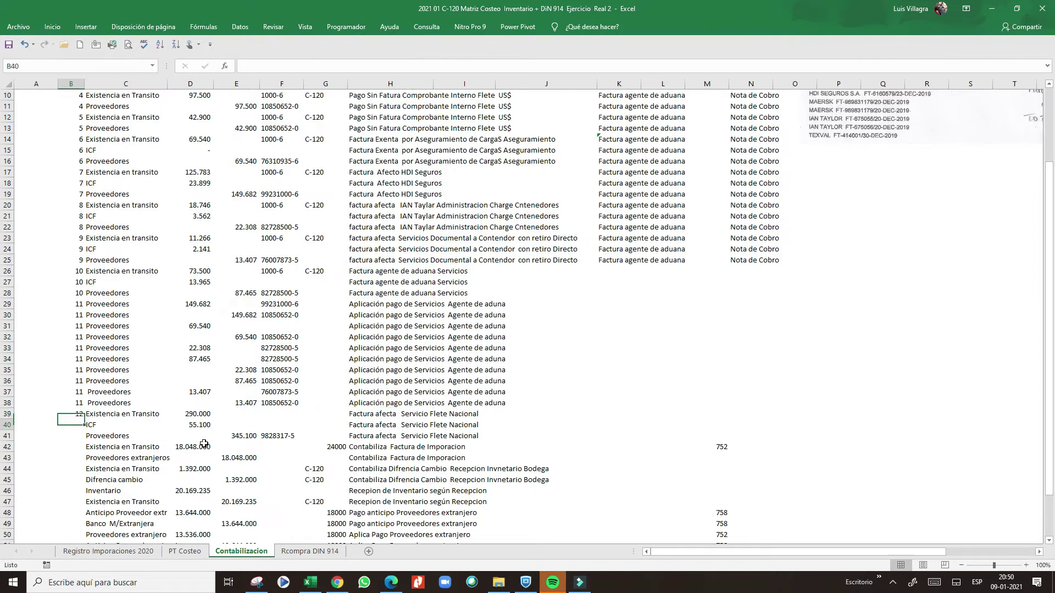
text(12)
key(Return)
text(12)
key(ctrl+Return)
key(Return)
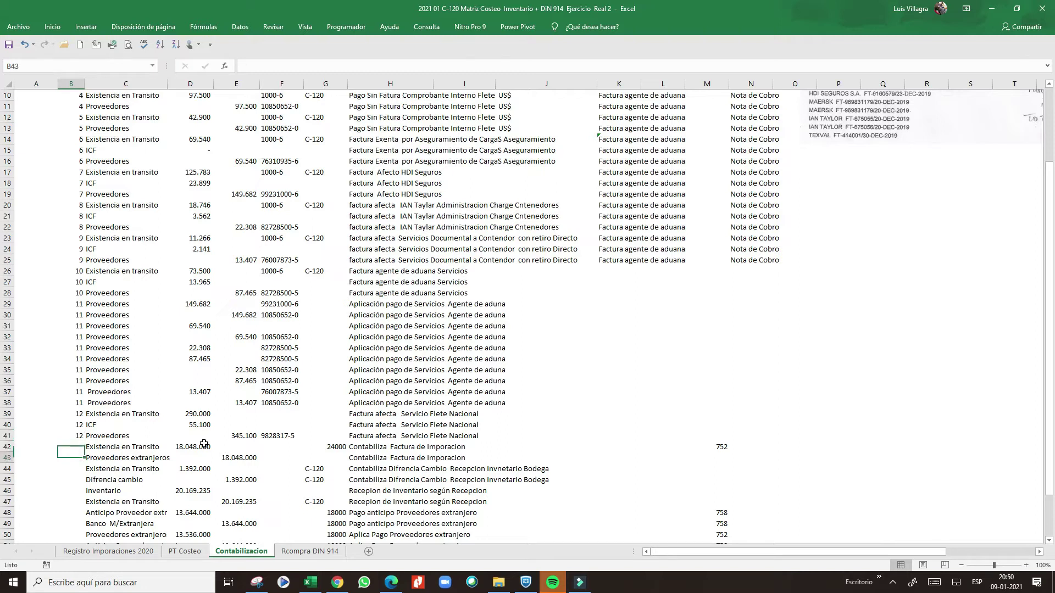
Number the import invoice lines in B42:B43 as entry 13.
key(Up)
key(Up)
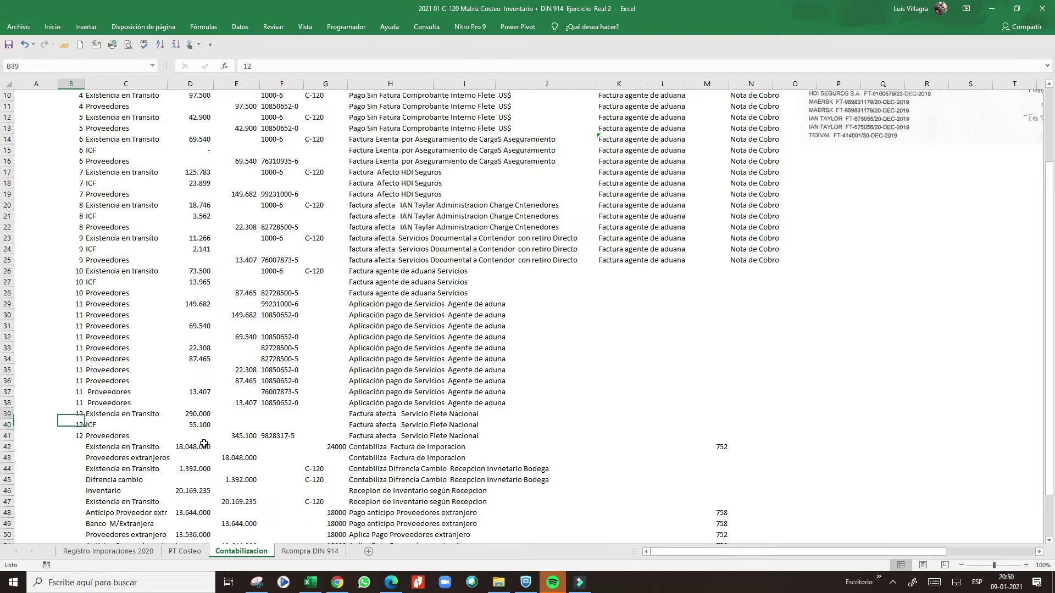
key(Up)
key(Right)
key(Down)
key(Down)
key(Down)
key(Left)
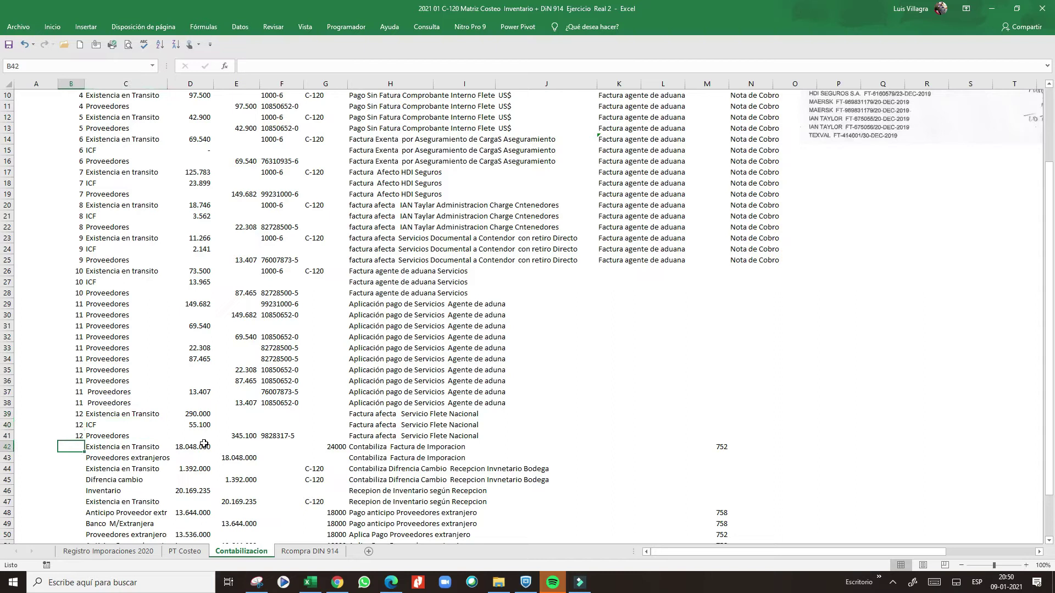
text(13)
key(Return)
text(13)
key(Return)
Review row 42's D42 amount and the 24000 invoice value in G42.
key(Up)
key(Up)
key(Right)
key(Right)
key(Right)
key(Right)
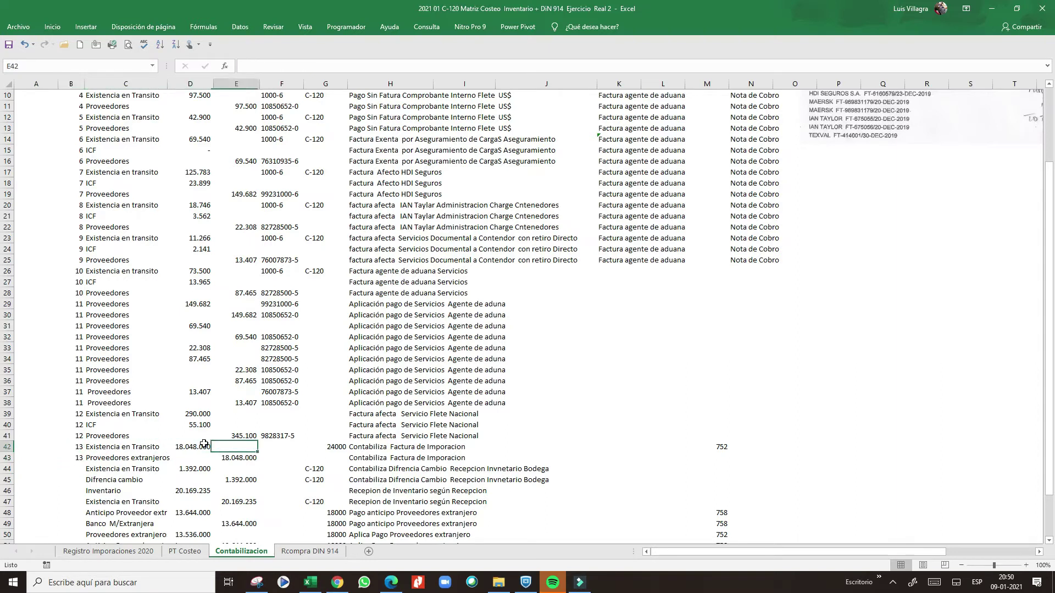
key(Right)
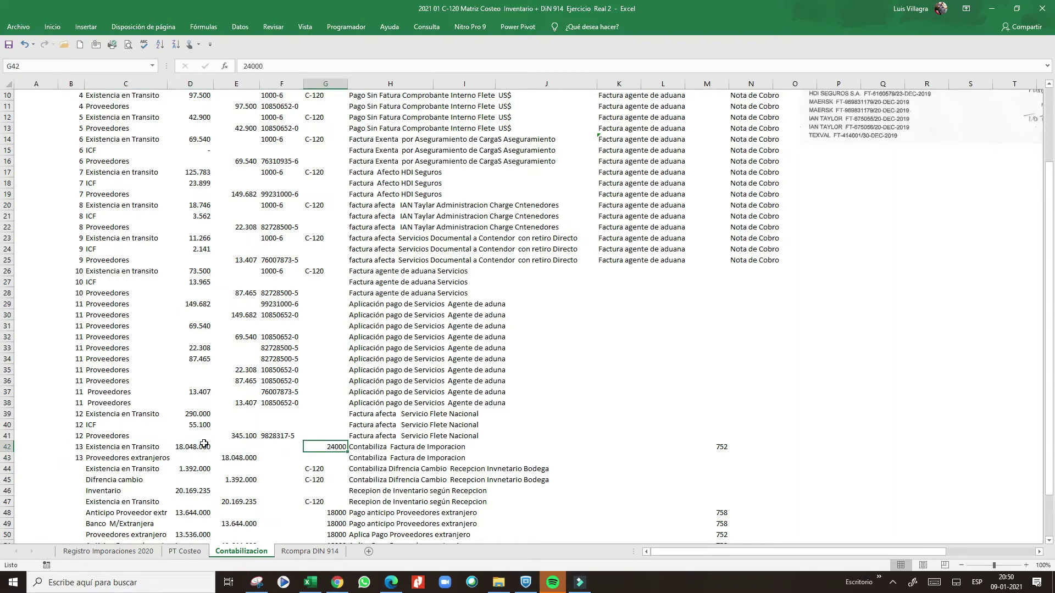
key(Right)
key(Right)
key(Right)
key(Right)
key(Left)
key(Left)
key(Left)
key(Left)
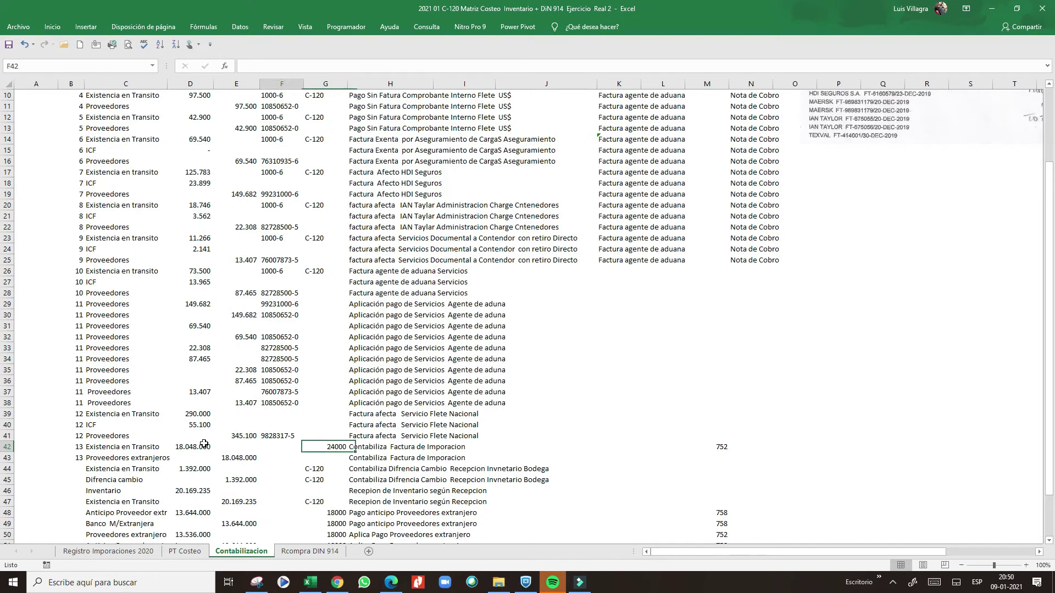
key(Left)
key(Left)
key(Left)
key(Down)
key(Down)
key(Down)
key(Down)
key(Down)
key(Down)
key(Up)
key(Up)
key(Up)
key(Up)
key(Left)
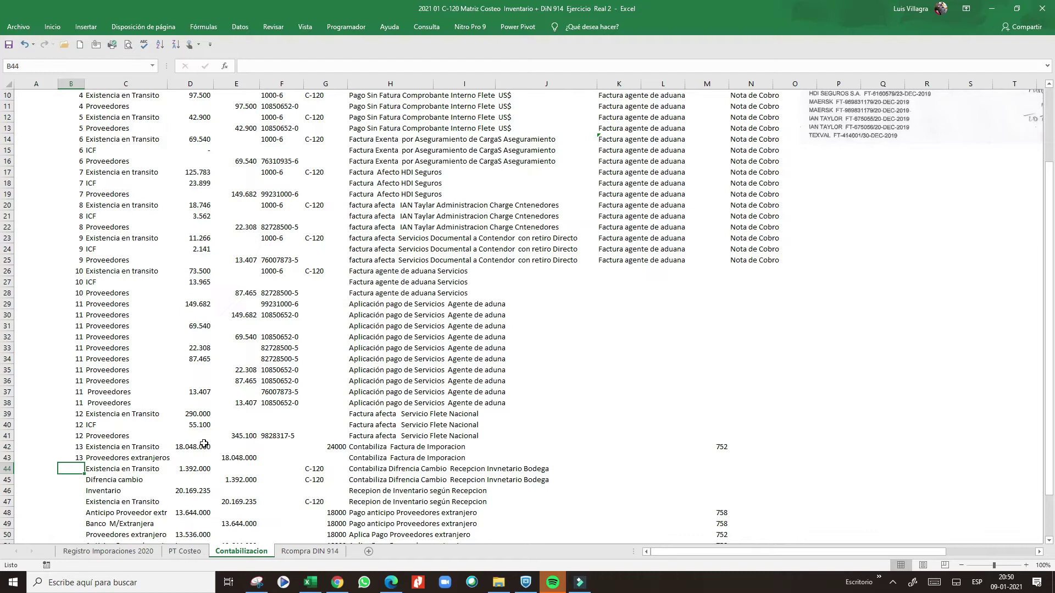
Check D42 and G42, then PT Costeo's purchase total in H11 and CI value in H4.
click(189, 447)
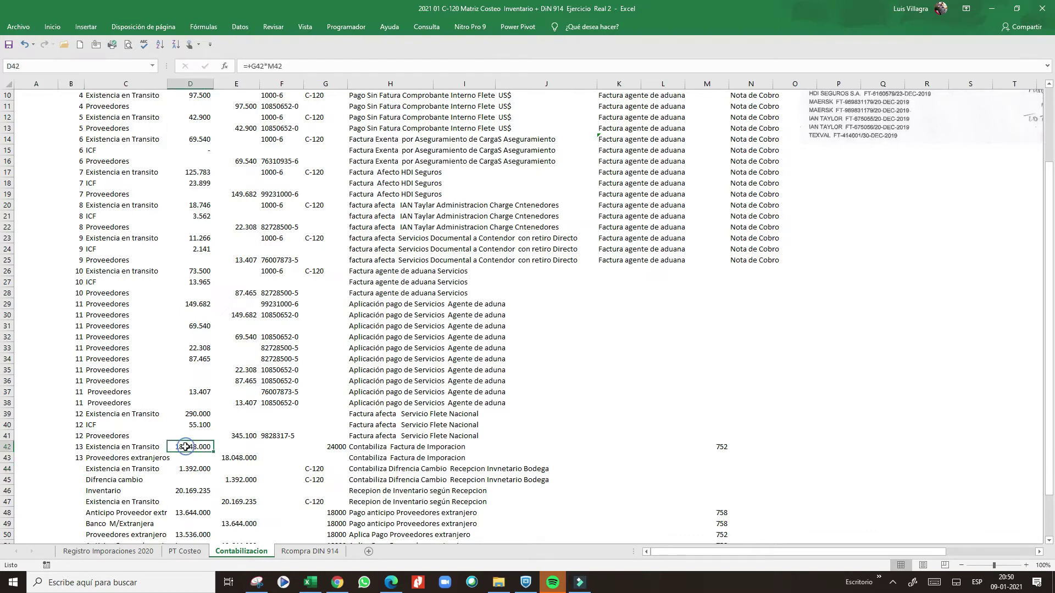
click(333, 448)
click(185, 551)
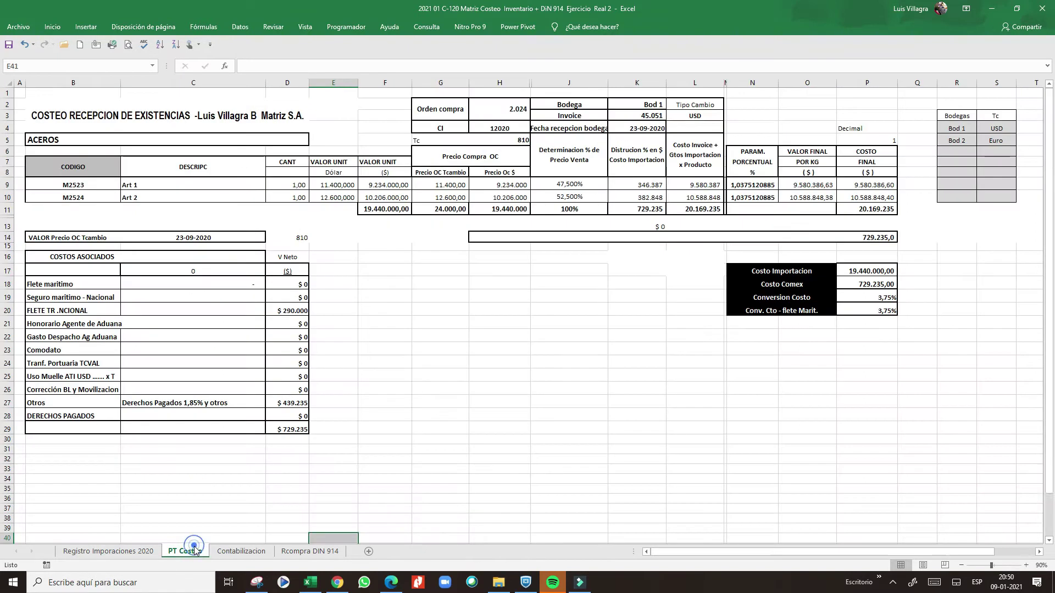
click(427, 213)
click(487, 211)
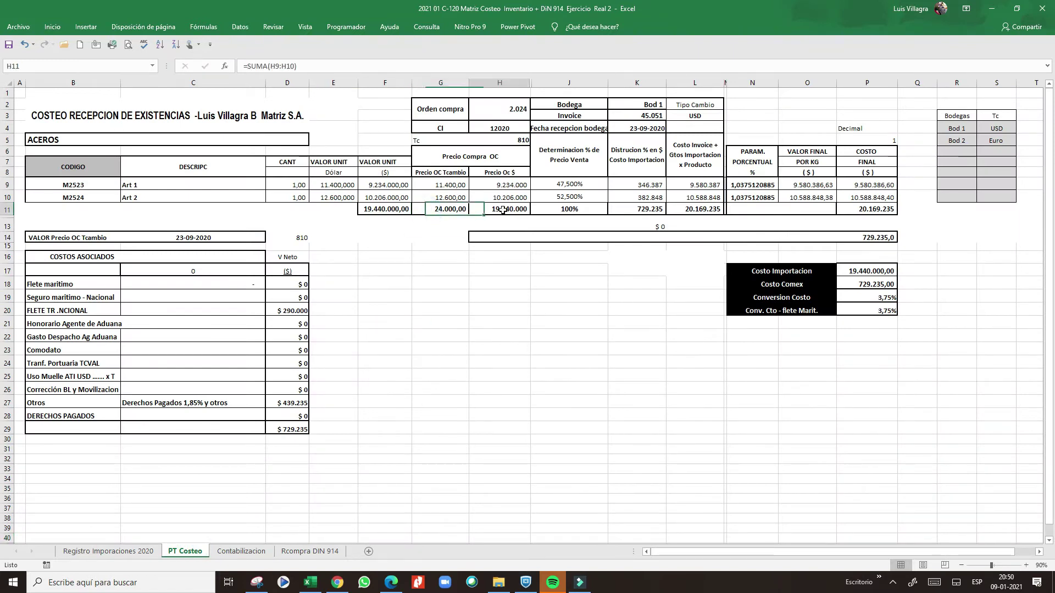
click(505, 131)
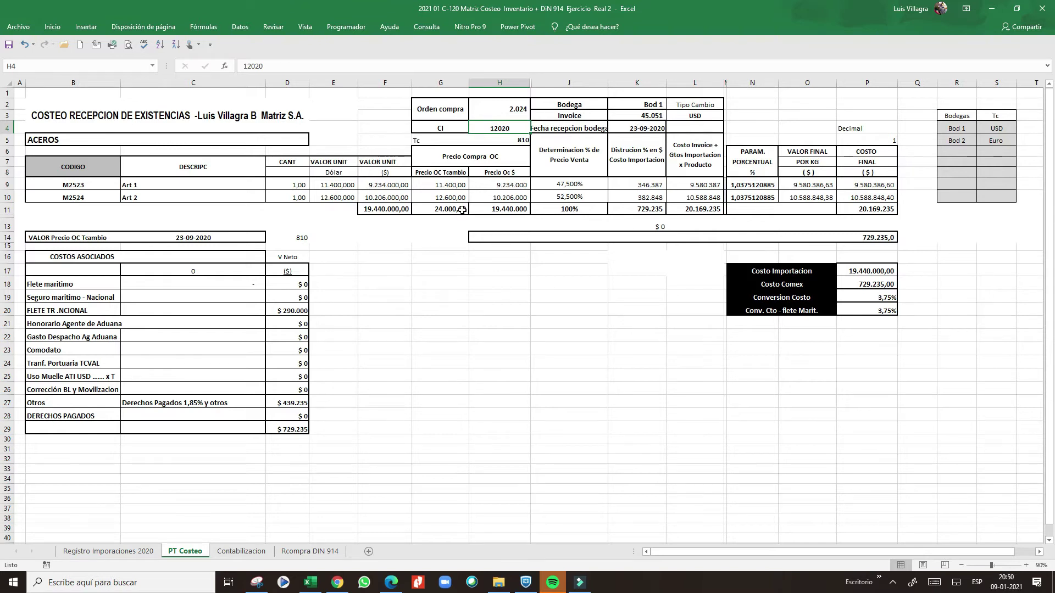
Set PT Costeo's exchange rate in H5 to 700, then revise it to 760.
click(516, 141)
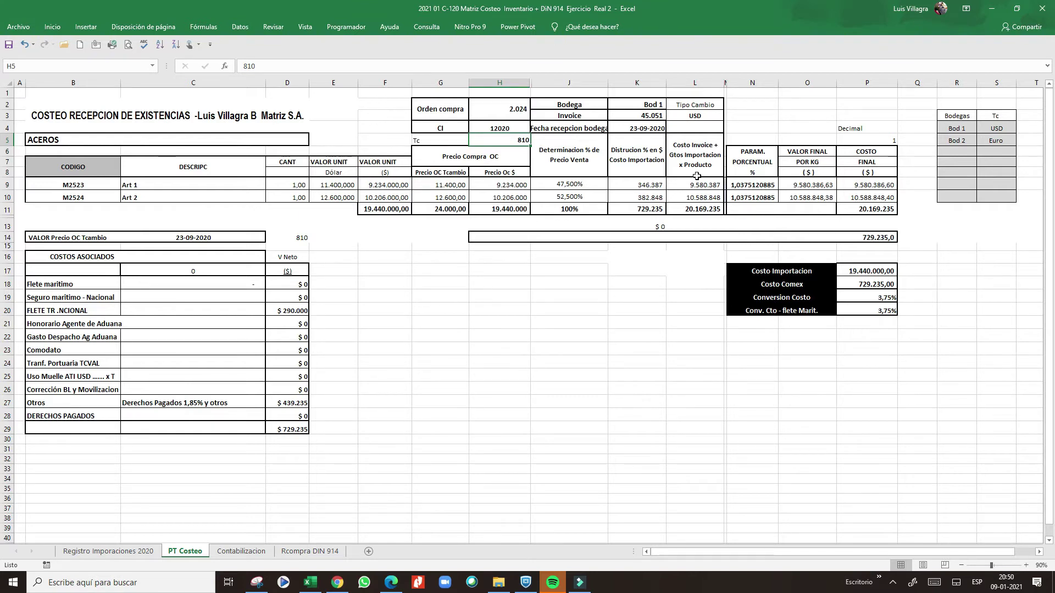
text(74)
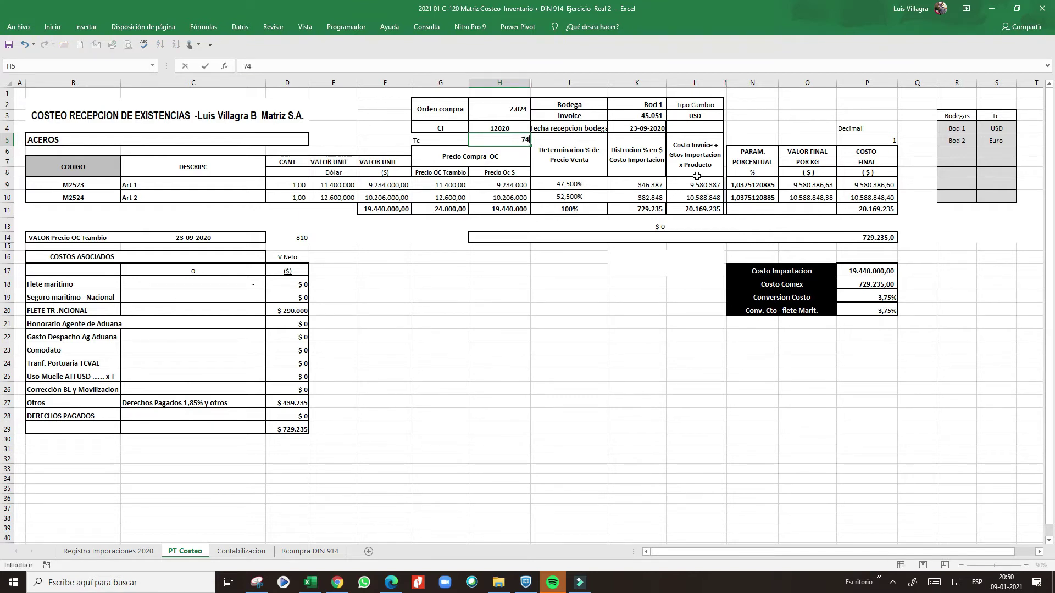
key(BackSpace)
key(BackSpace)
key(Return)
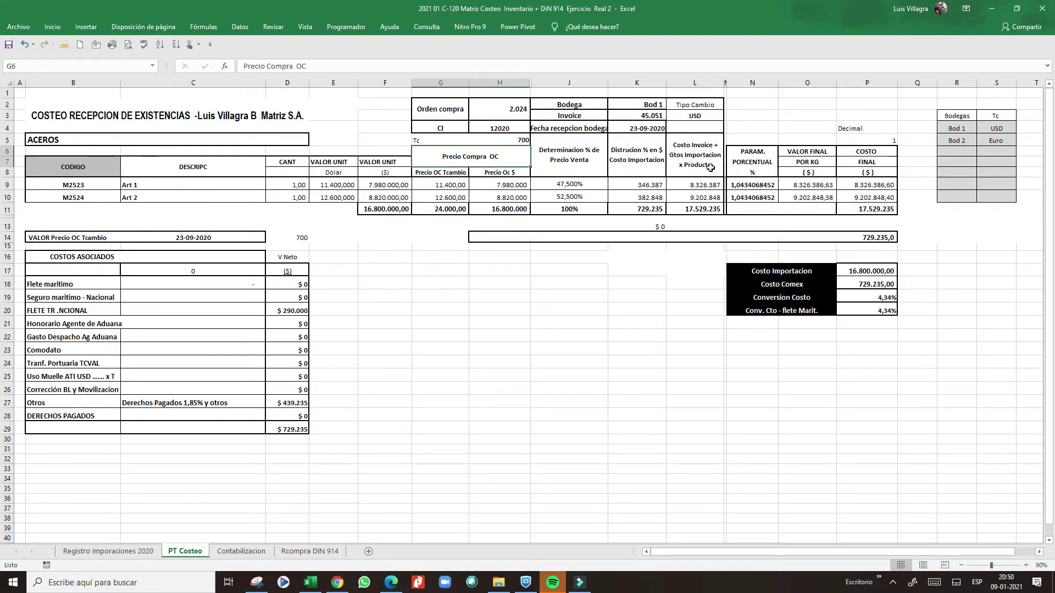
click(511, 141)
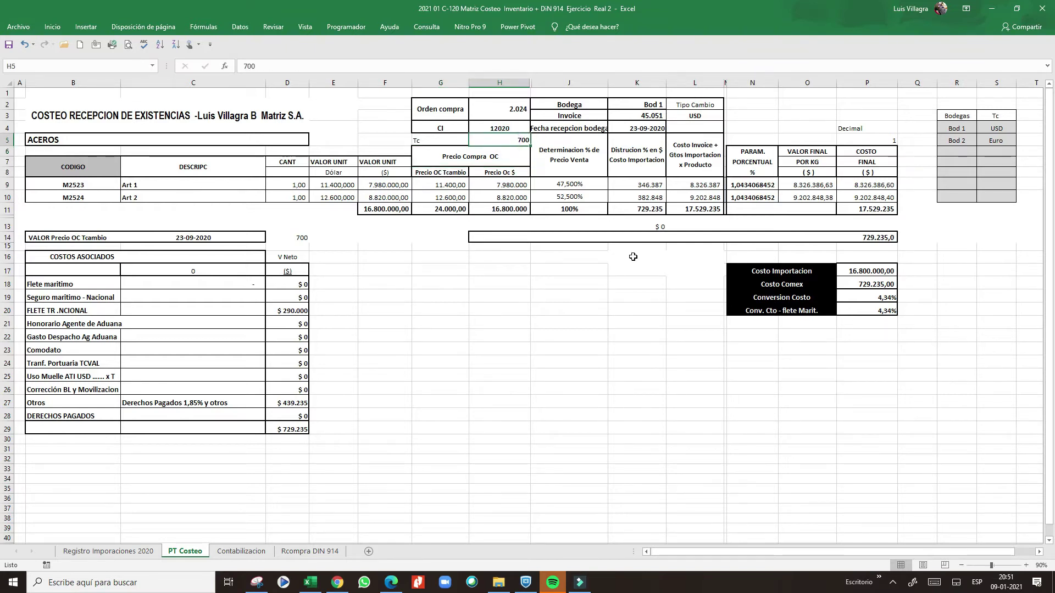
text(7)
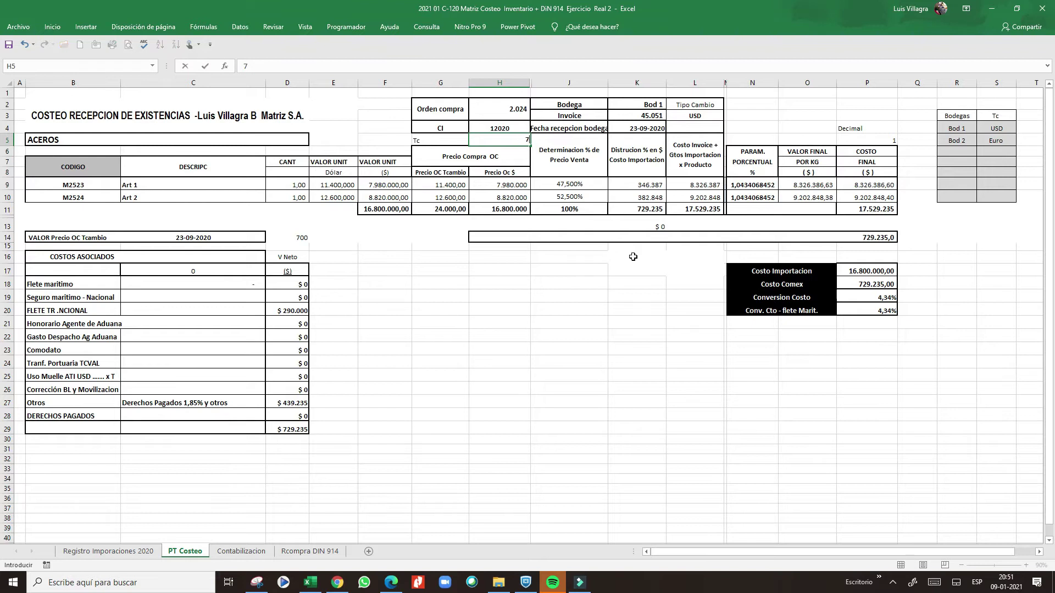
key(Return)
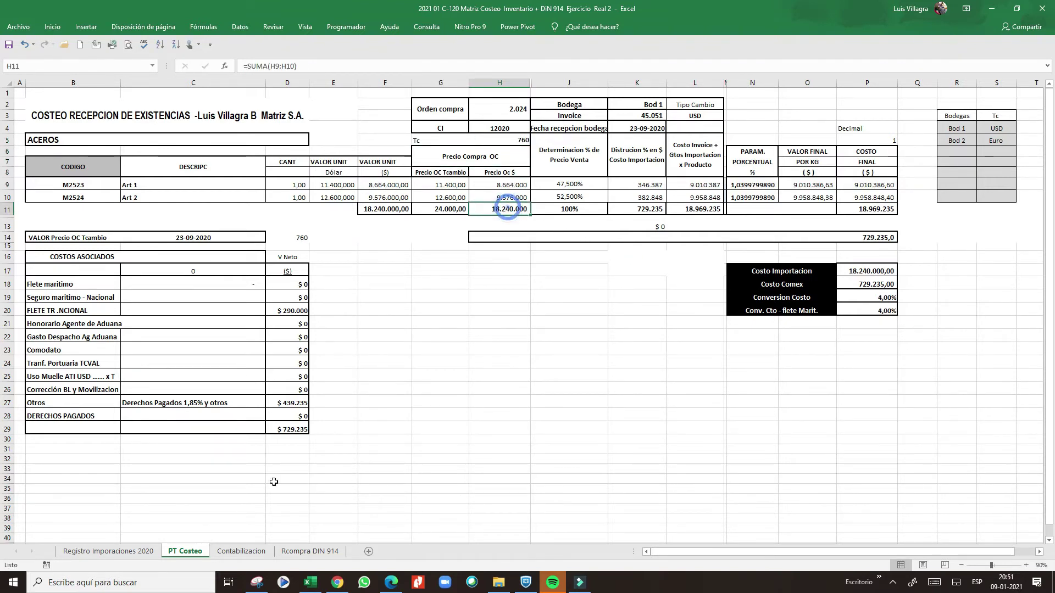
click(223, 556)
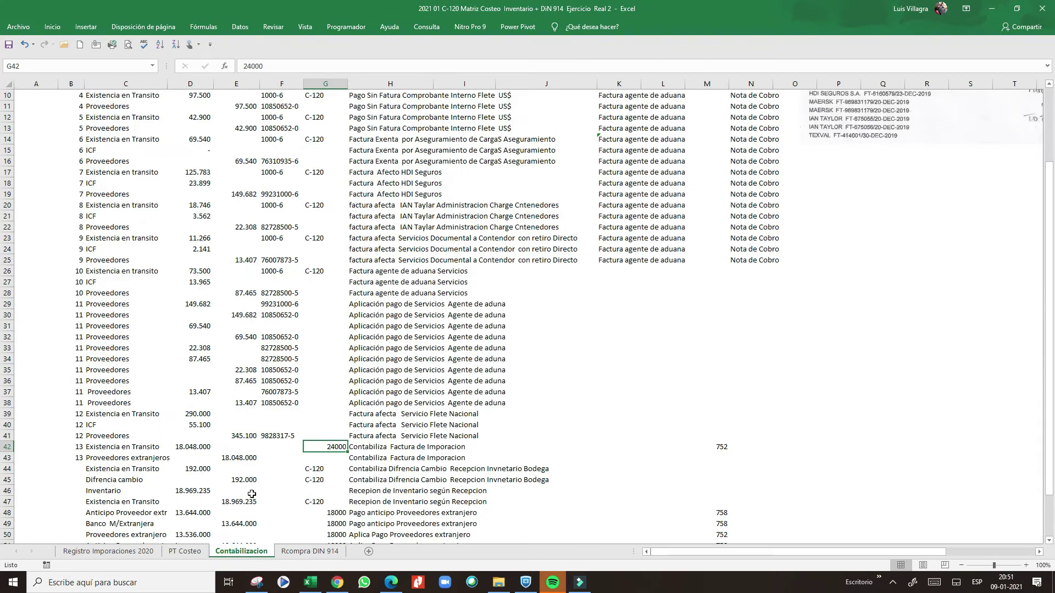
Check D42, the 752 rate in M42, and PT Costeo's recalculated H11 peso total.
click(189, 447)
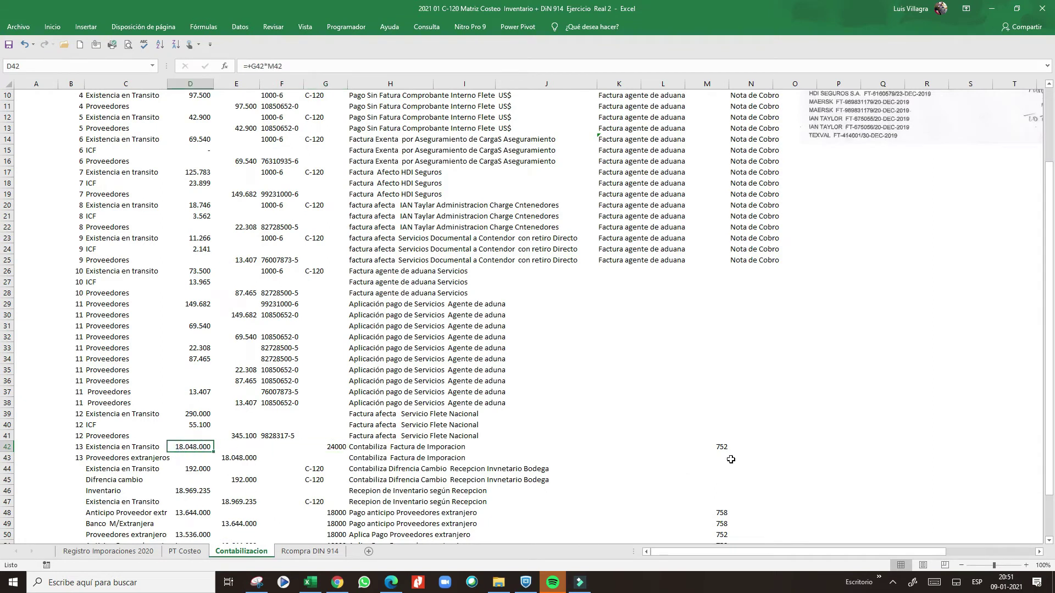
click(717, 448)
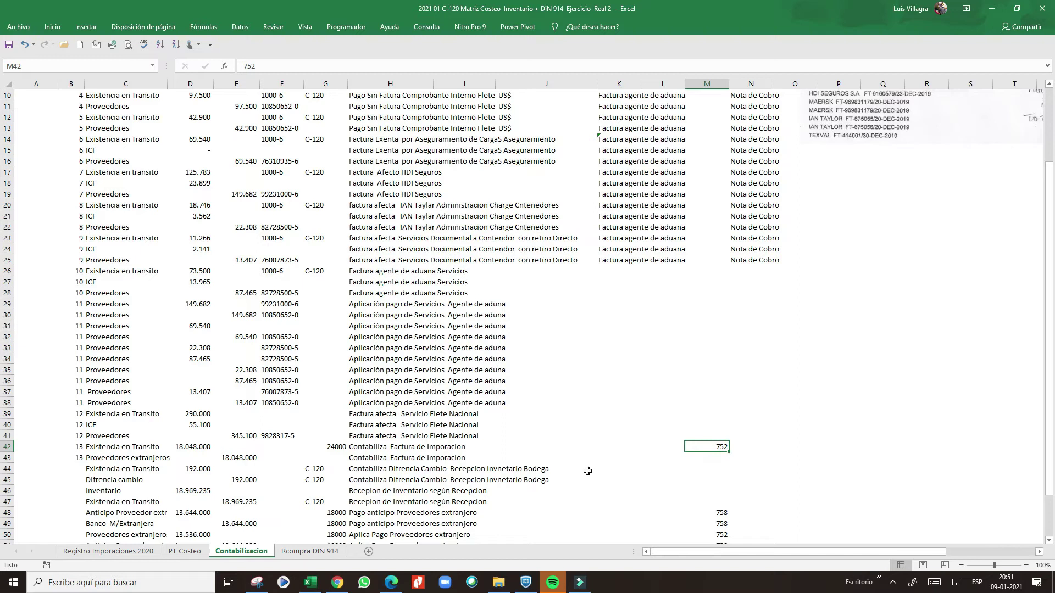
click(185, 551)
click(502, 142)
click(529, 206)
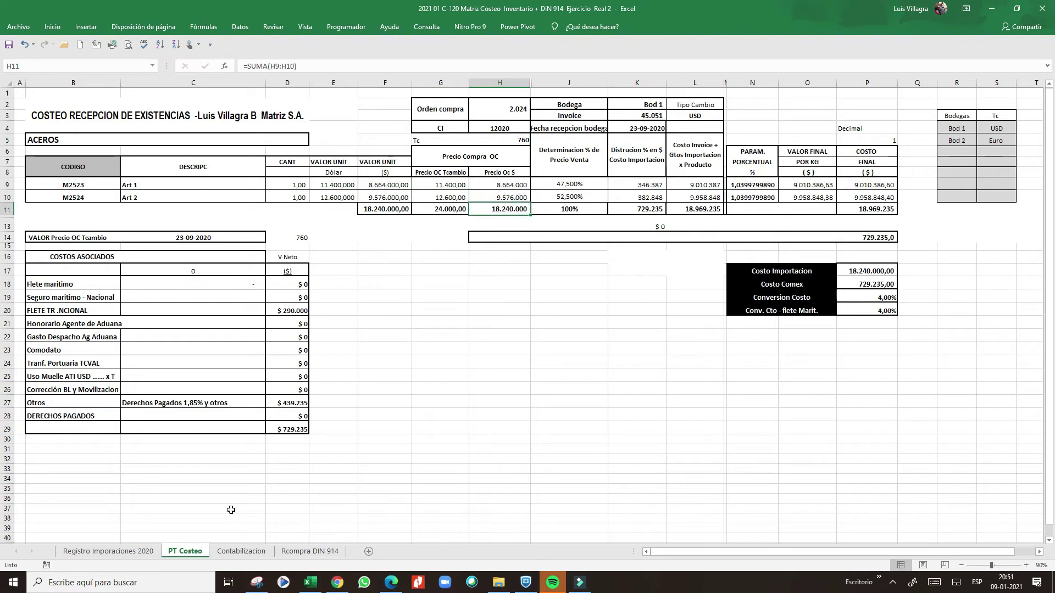
click(234, 551)
Review D42, E43 and the exchange-difference formulas in C44, D44 and E45.
click(187, 447)
click(236, 458)
click(139, 470)
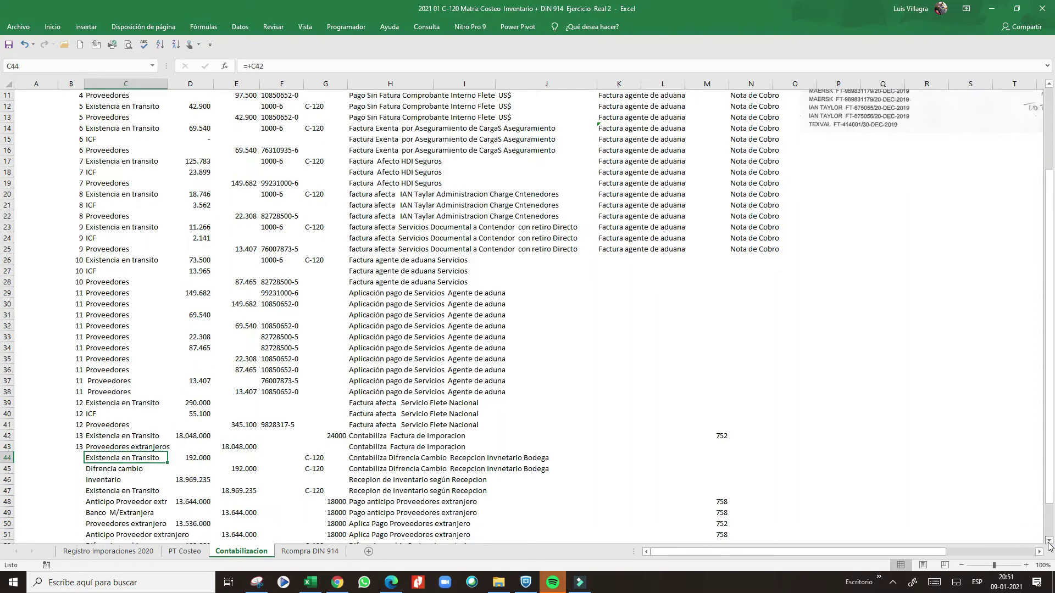
scroll(1049, 541, down, 4)
click(199, 426)
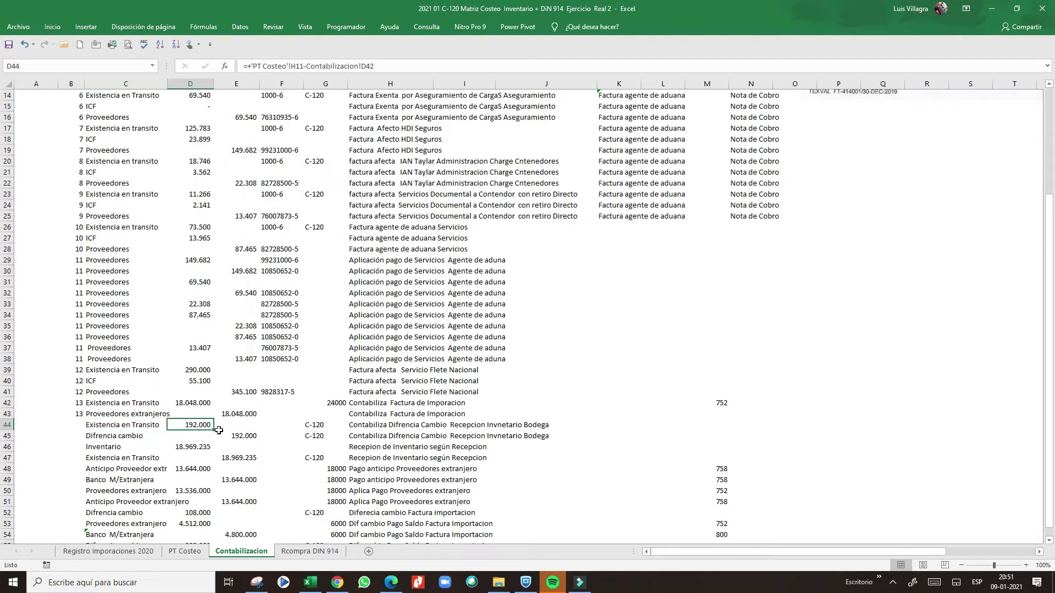
click(219, 435)
Number the exchange-difference lines in B44 and B45 as entry 14.
click(68, 424)
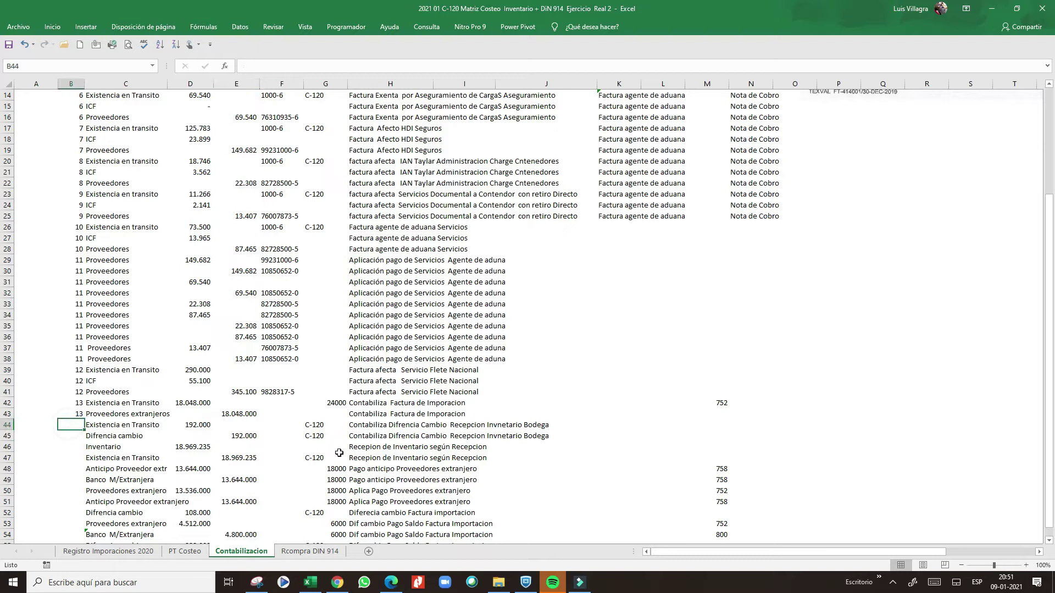
text(14)
key(Return)
text(14)
key(Return)
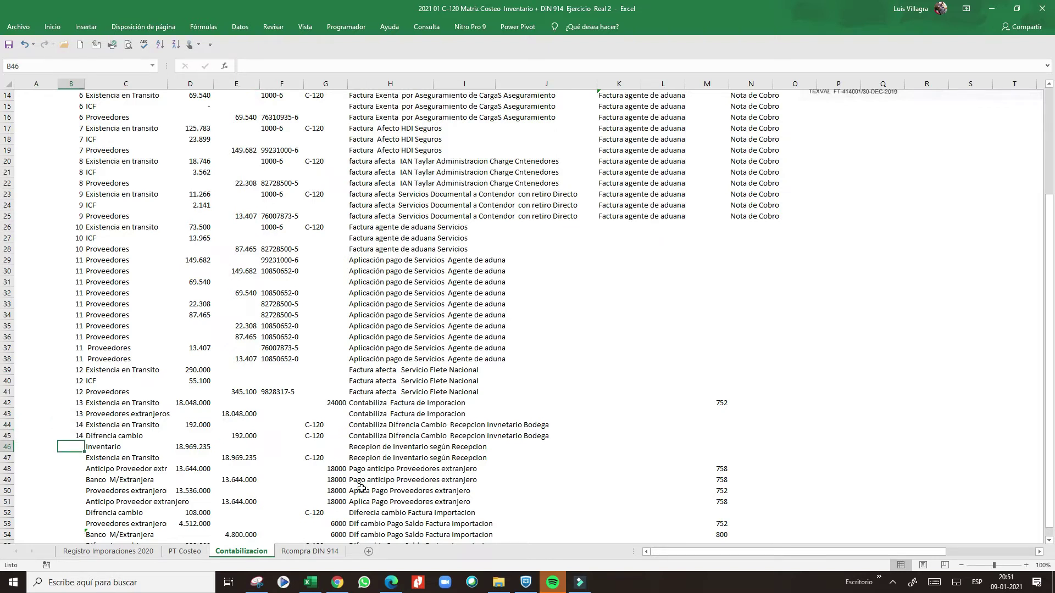
mouse_move(390, 582)
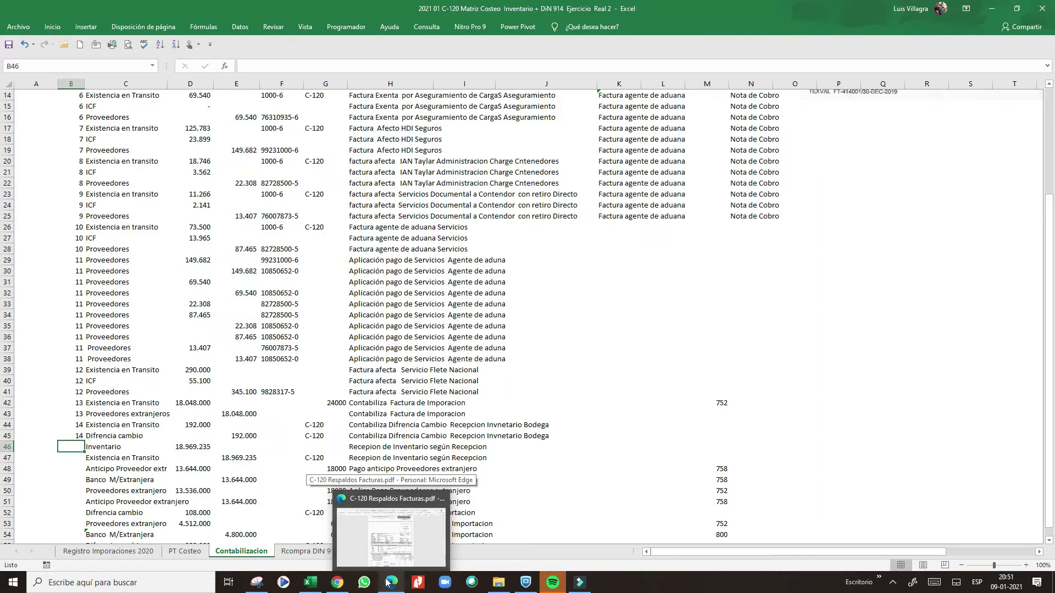
Select the inventory reception rows through row 47 across the journal columns.
click(794, 458)
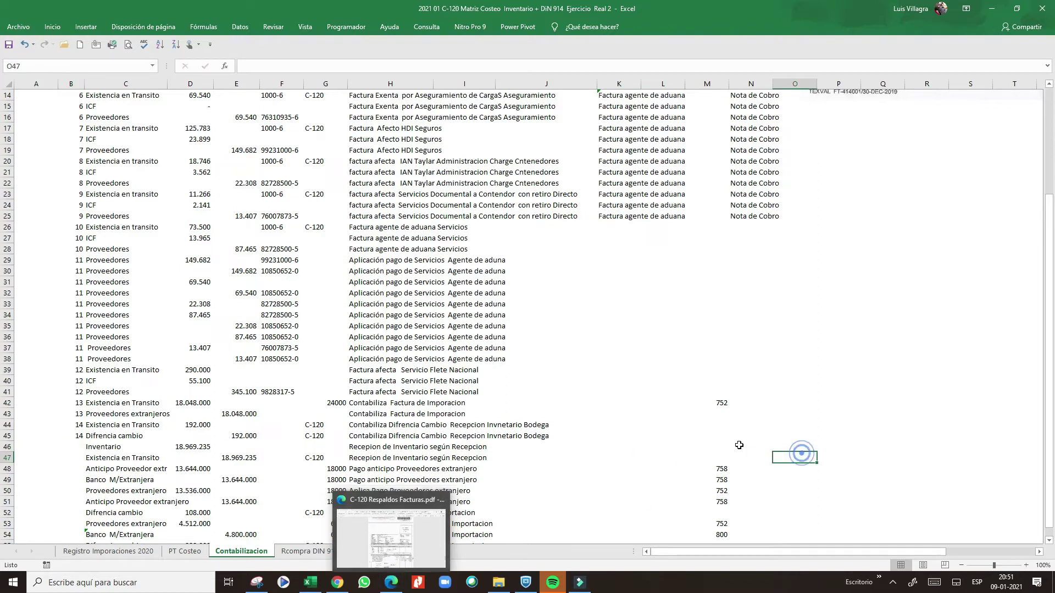
click(74, 444)
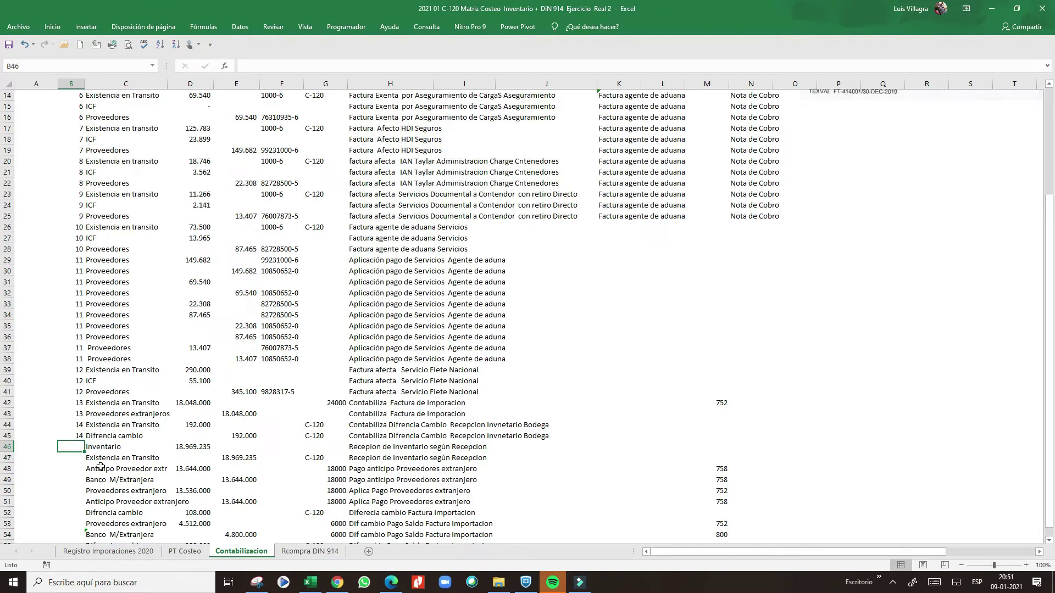
click(74, 457)
mouse_move(230, 462)
mouse_down()
mouse_move(593, 444)
mouse_move(785, 456)
mouse_up()
Give row 47 a Borde superior e inferior and check the E47 and D46 formulas.
click(52, 26)
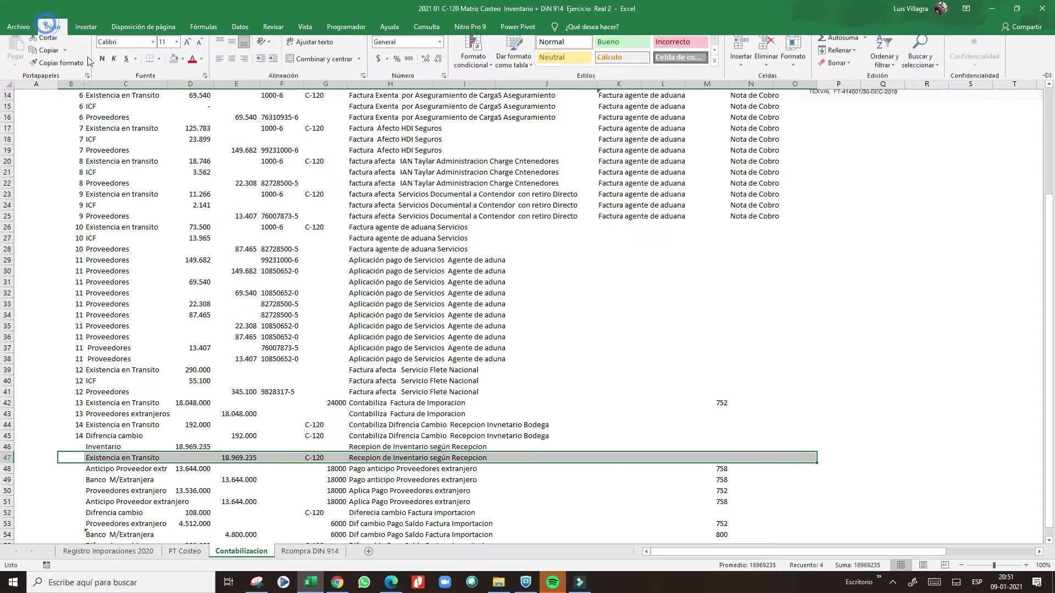
click(158, 66)
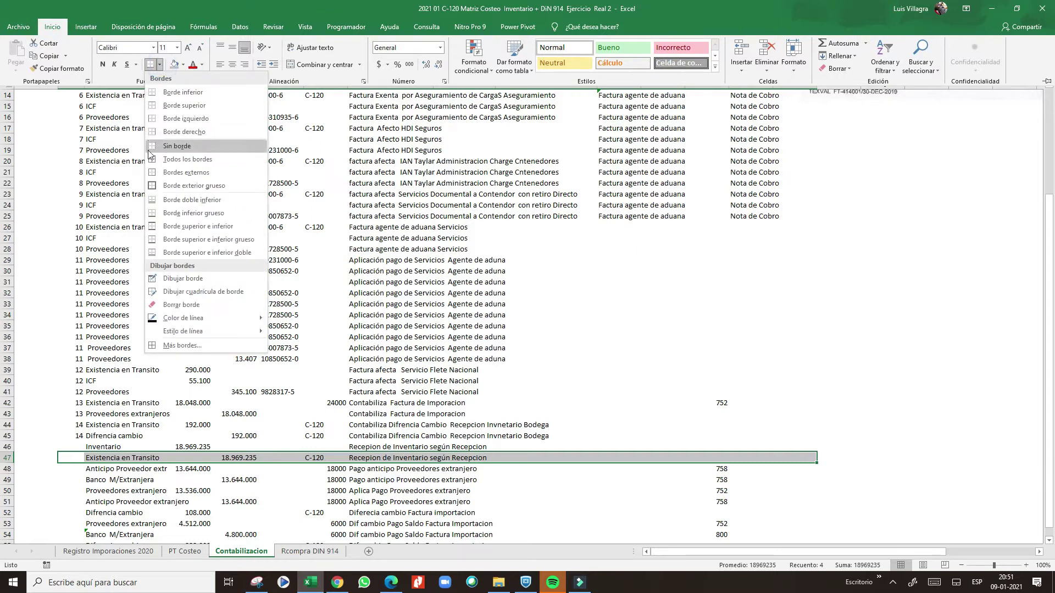
click(154, 227)
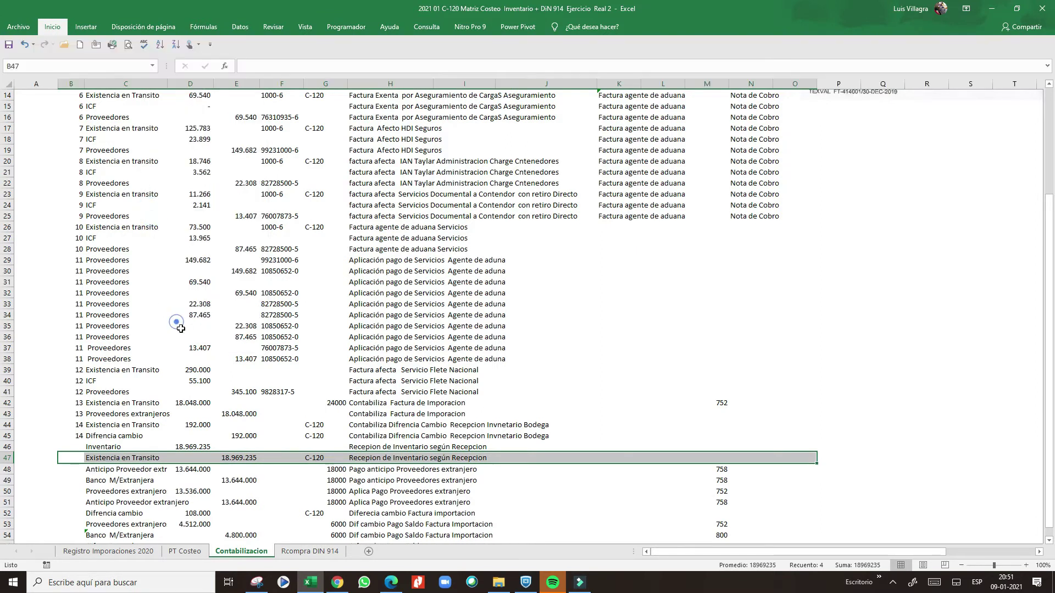
click(101, 446)
click(190, 446)
key(Down)
key(Right)
click(190, 446)
Filter the Cuenta column to show only Existencia en Transito.
scroll(277, 241, up, 5)
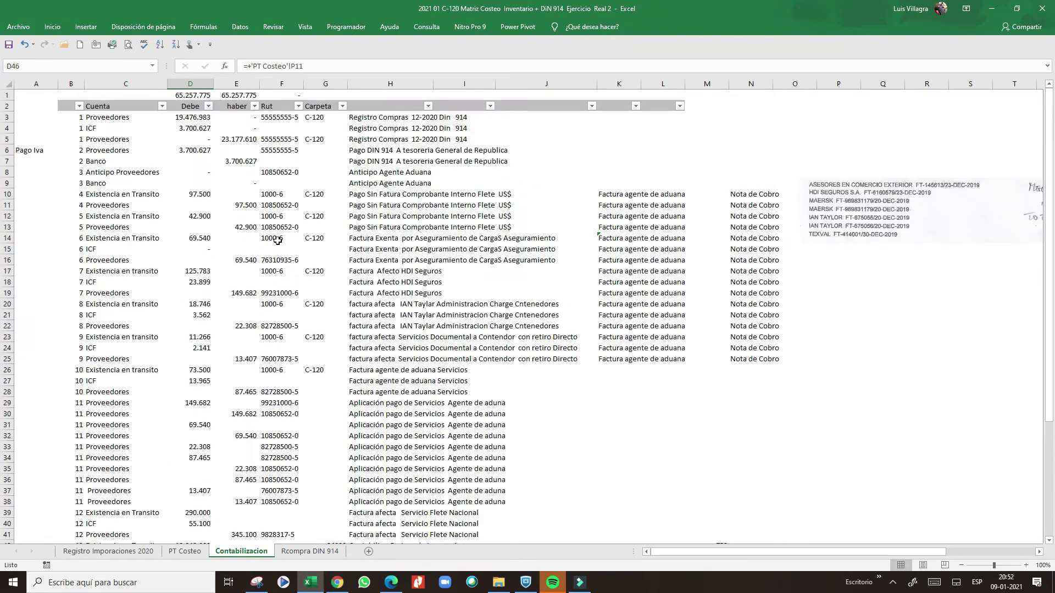
click(162, 106)
click(52, 227)
drag(160, 243, 156, 265)
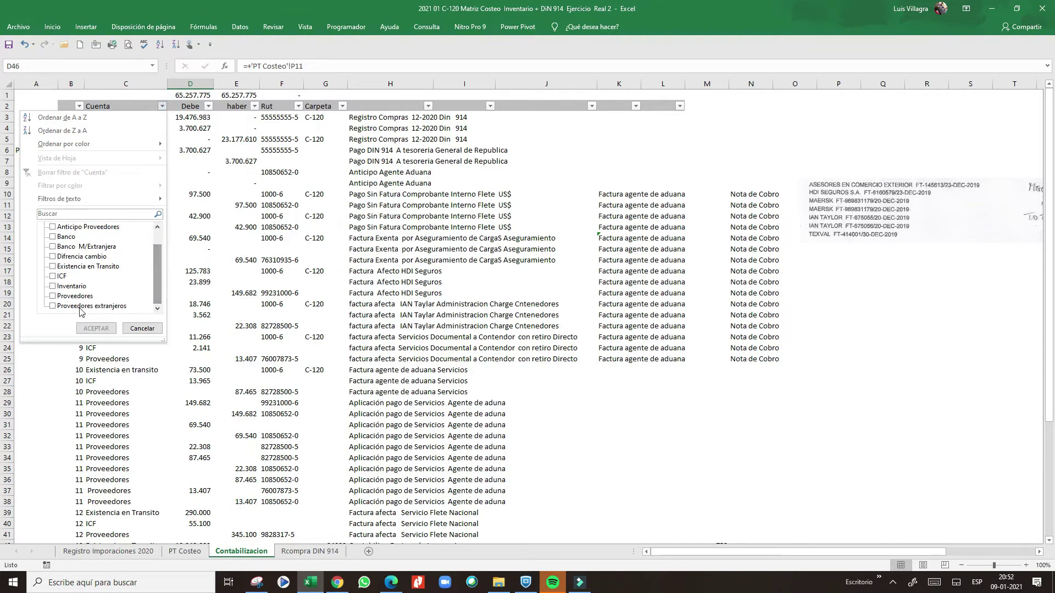
click(52, 267)
Apply the Existencia en Transito filter and review the F1 balance and Debe amounts in D10–D12.
click(96, 328)
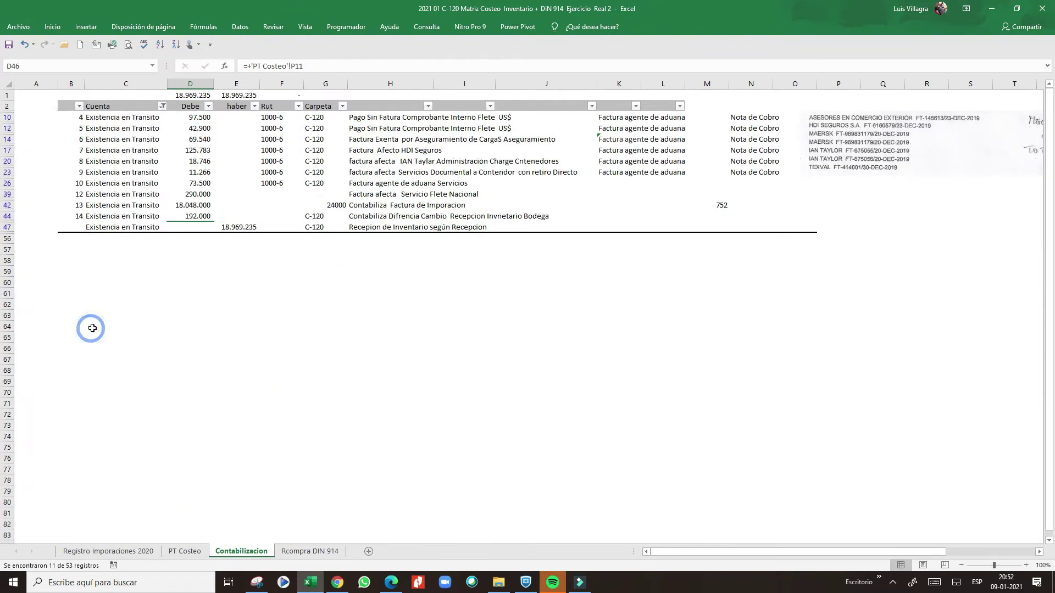
click(293, 171)
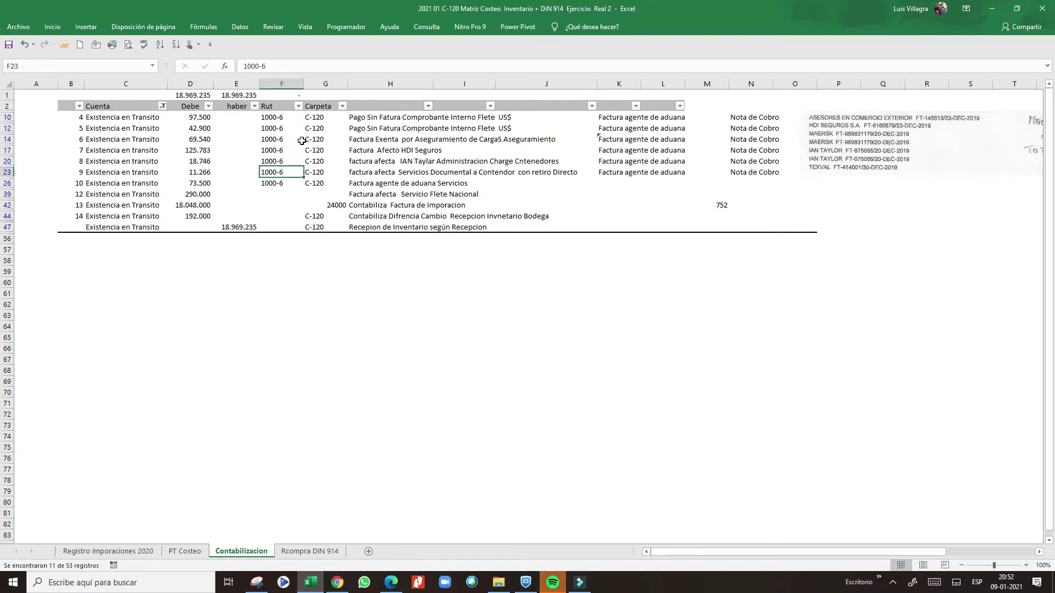
click(284, 92)
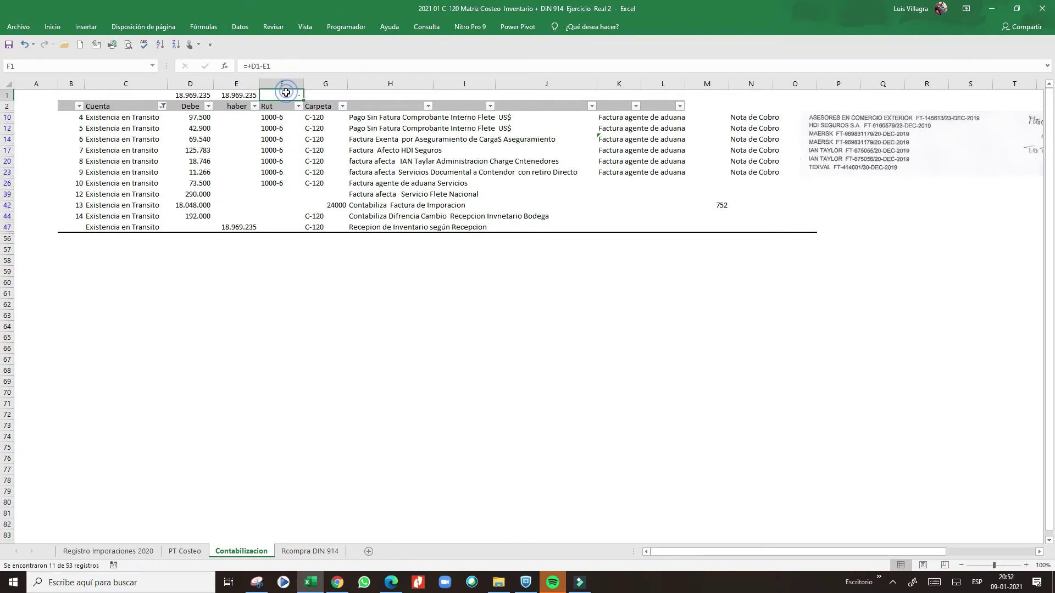
click(199, 118)
click(200, 132)
click(202, 119)
click(204, 117)
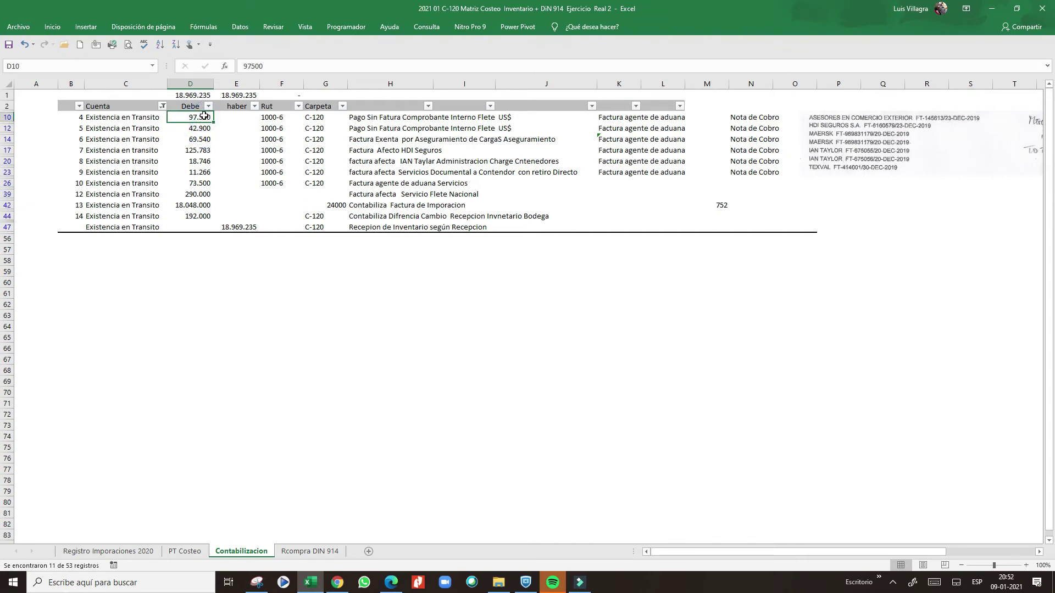
click(201, 129)
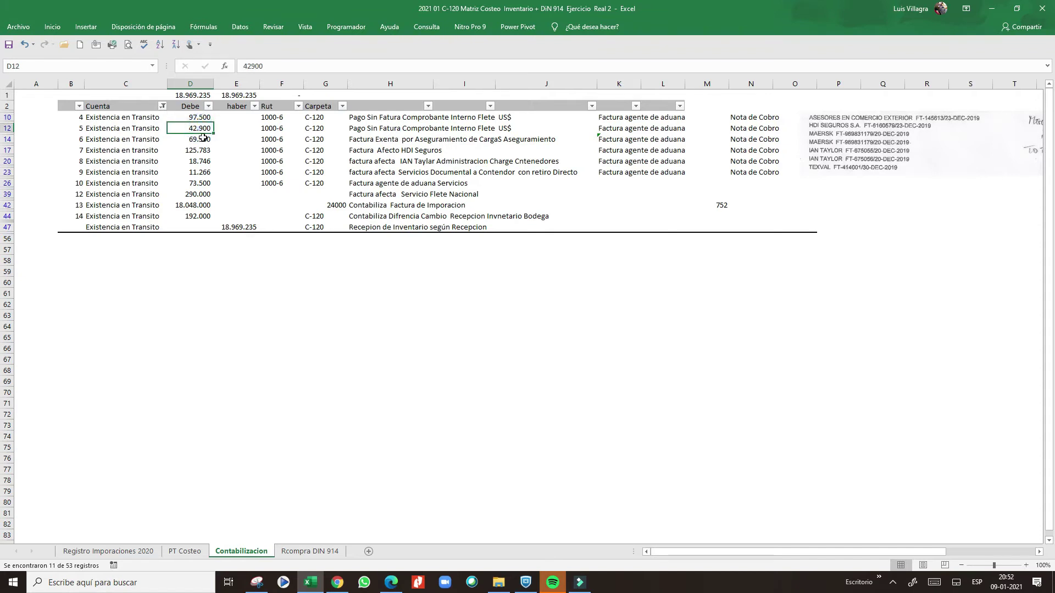
Review the filtered Debe amounts from D14 through D42.
click(203, 139)
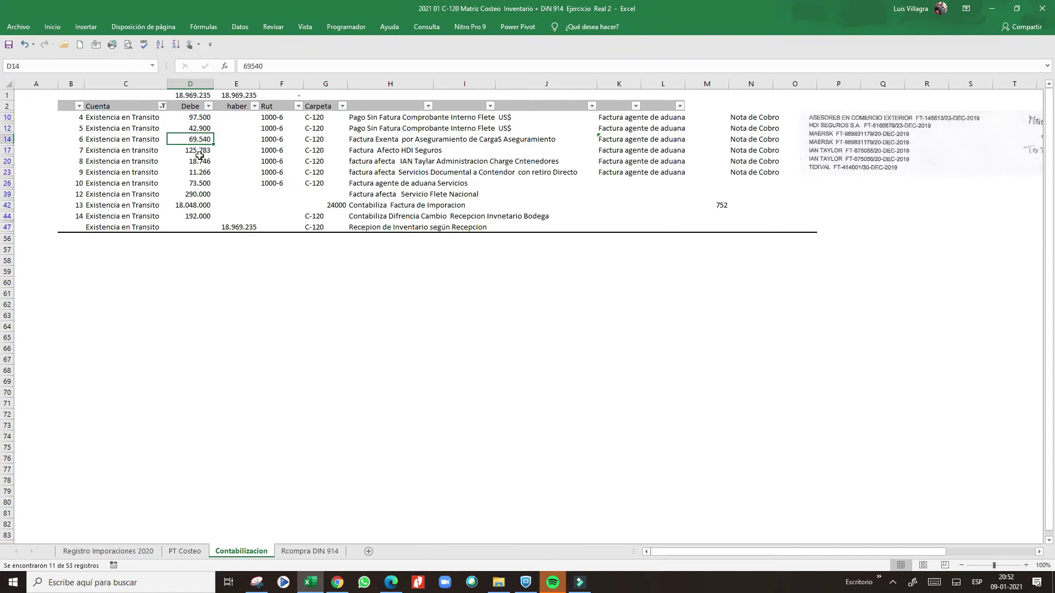
click(197, 150)
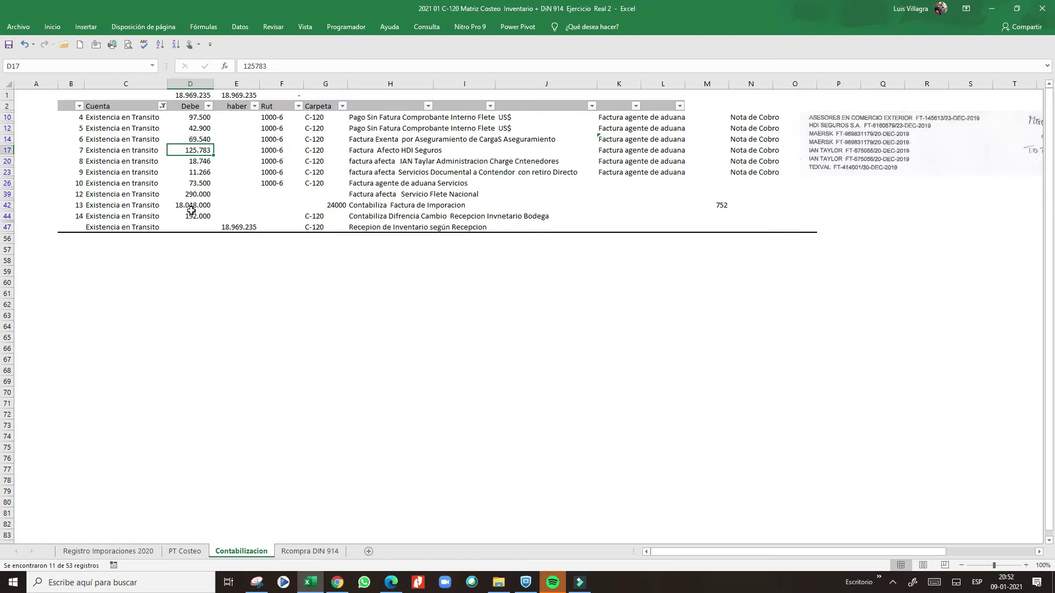
click(204, 161)
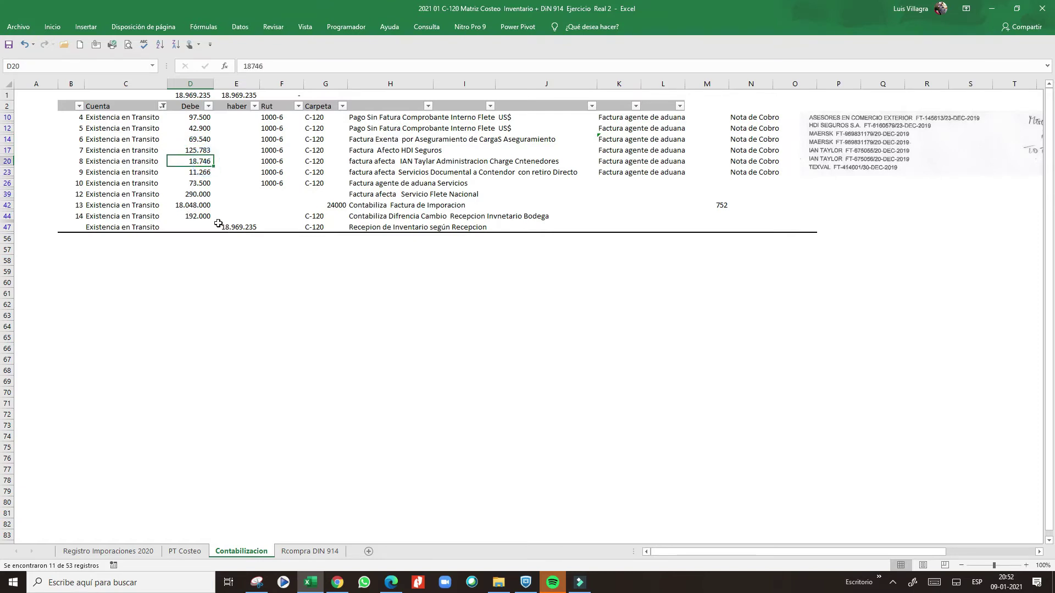
click(207, 169)
click(207, 183)
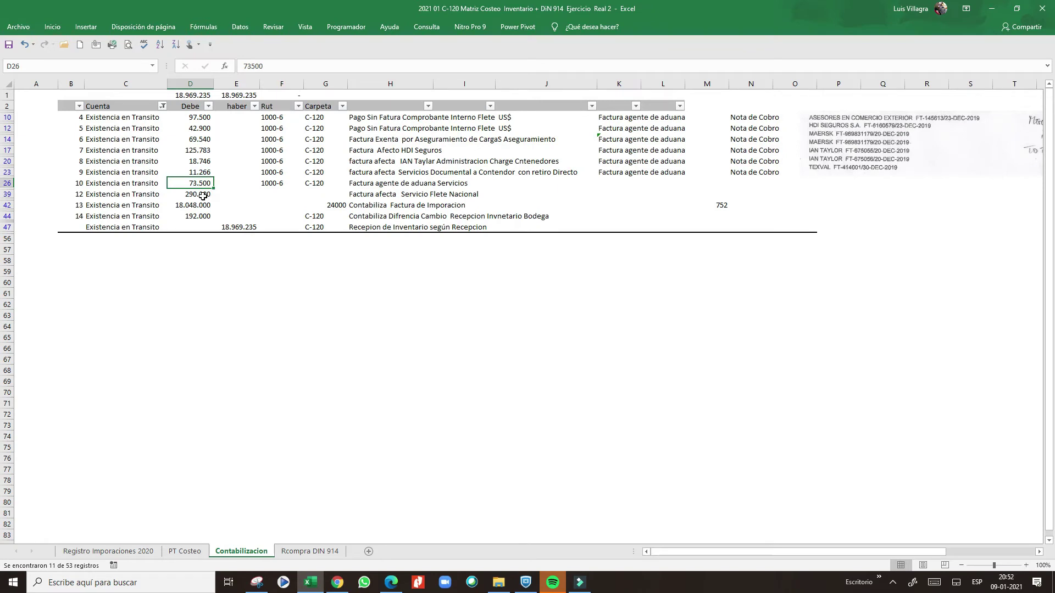
click(202, 195)
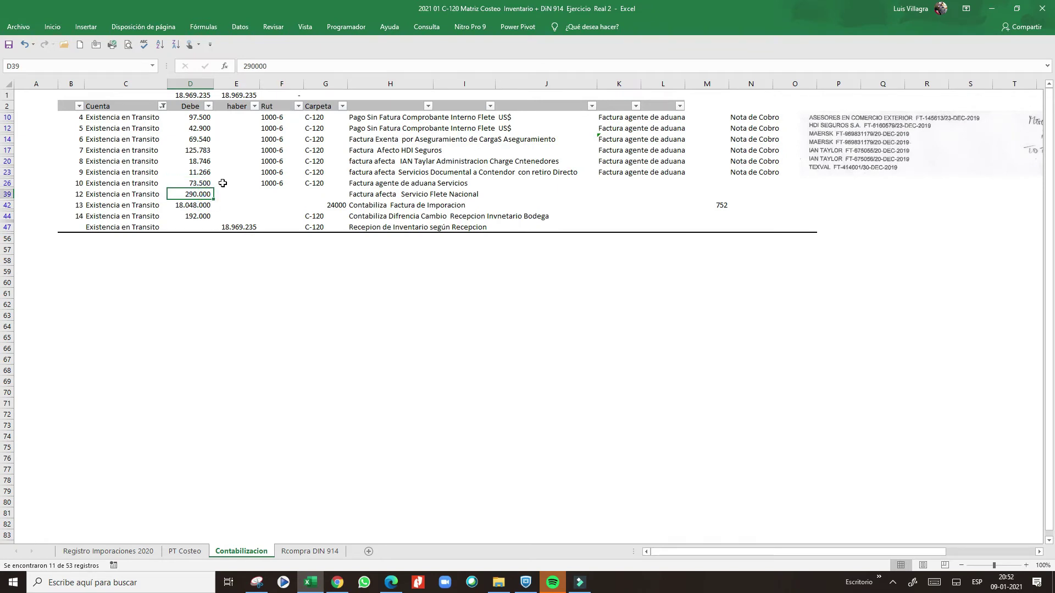
click(198, 205)
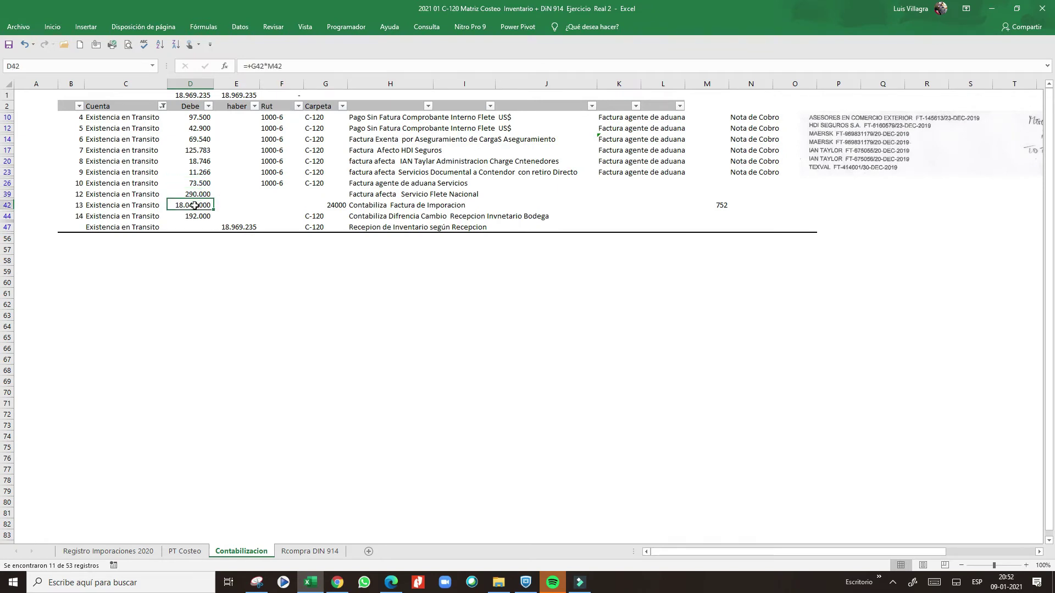
Correct H42 to 'Contabiliza Factura de Importacion' and recheck the 24000 in G42.
click(387, 207)
click(375, 64)
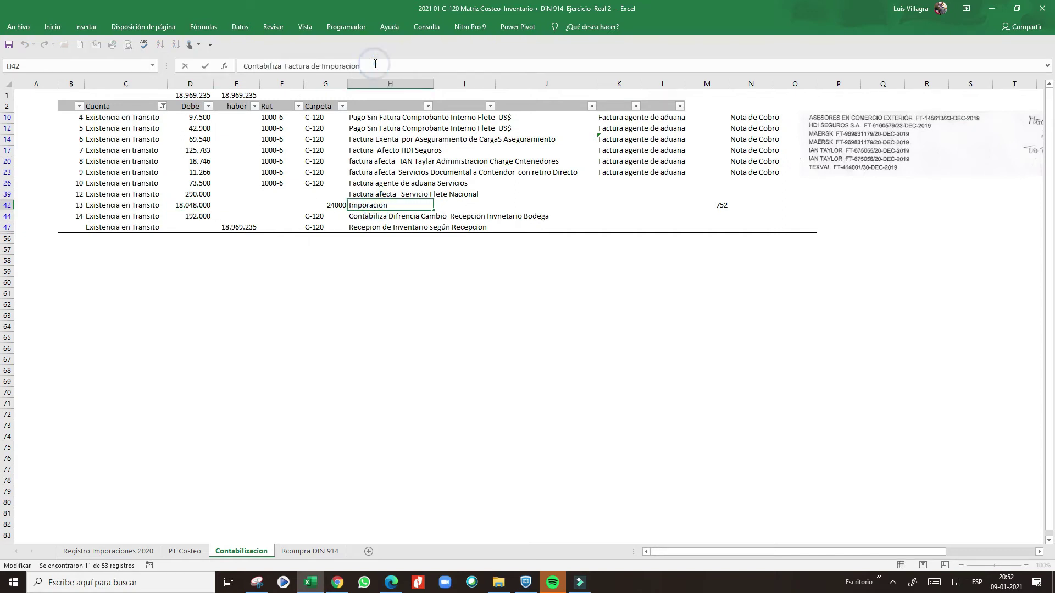
key(BackSpace)
key(BackSpace)
key(Return)
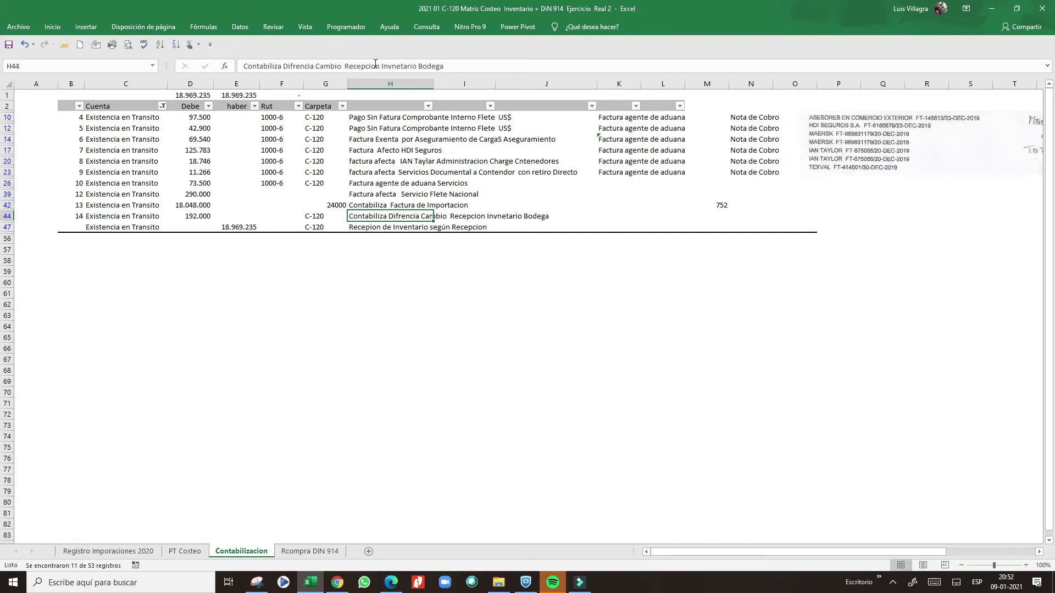
click(189, 226)
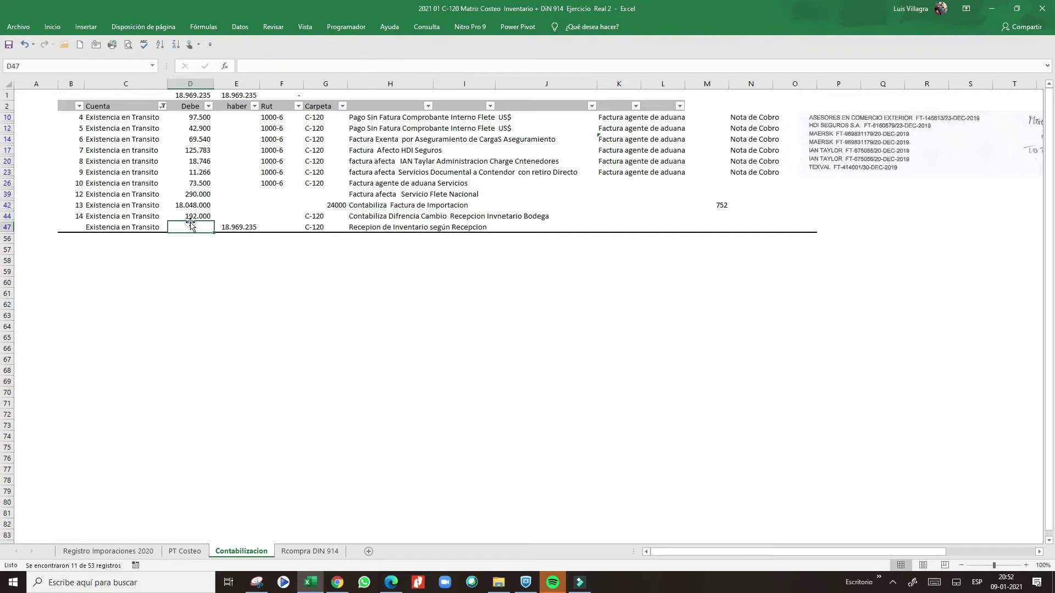
click(186, 205)
click(341, 205)
click(209, 205)
click(184, 551)
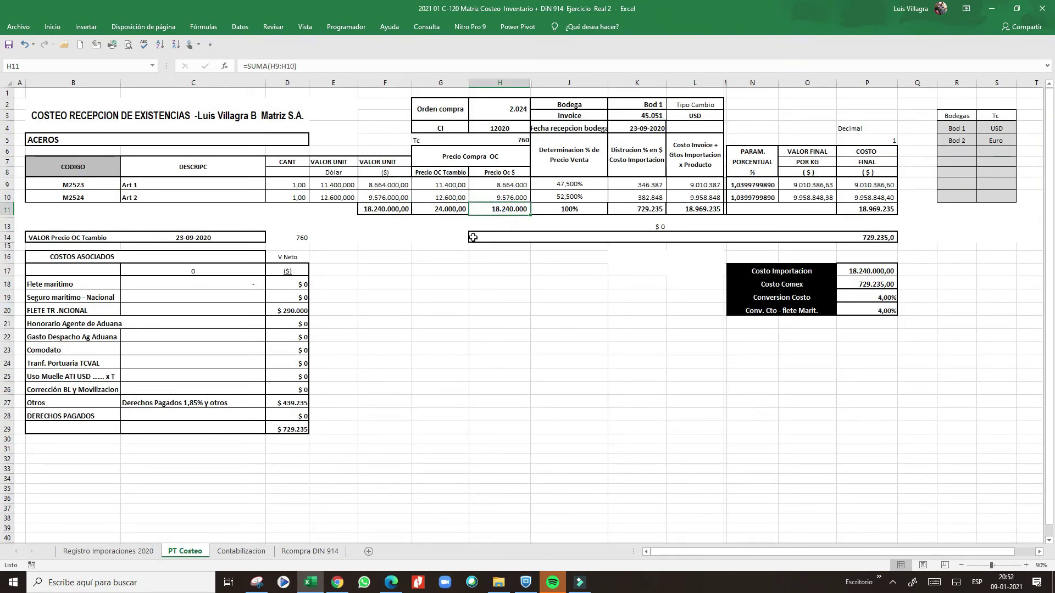
click(242, 550)
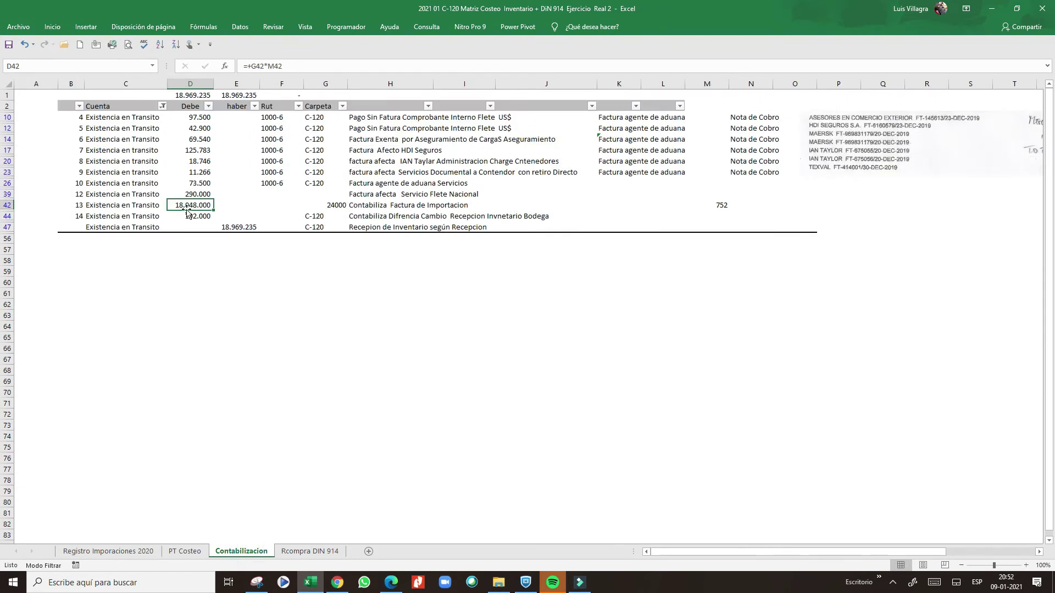
click(238, 227)
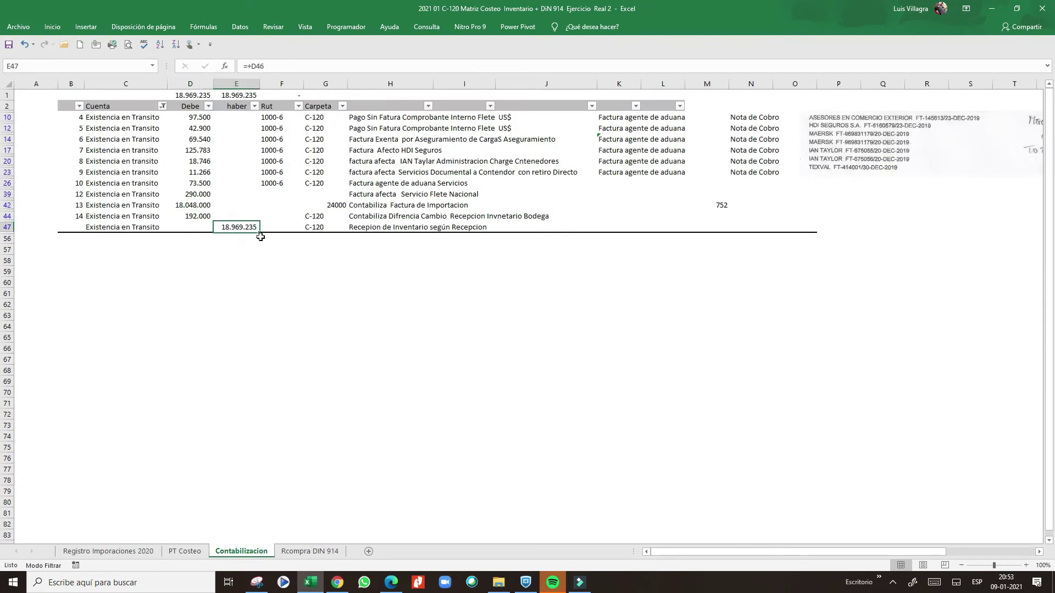
click(190, 95)
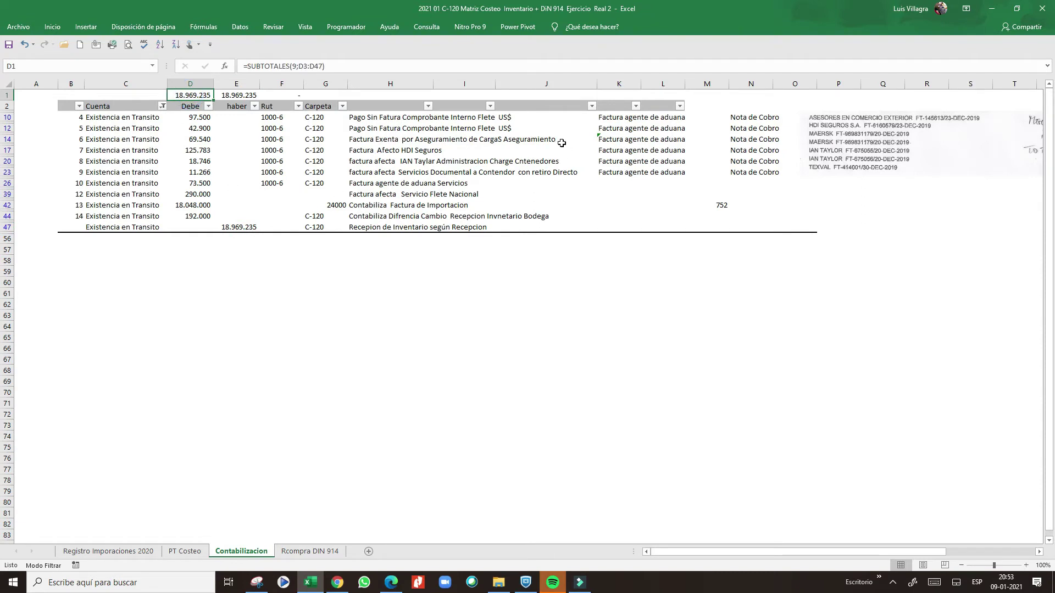
click(314, 119)
click(311, 193)
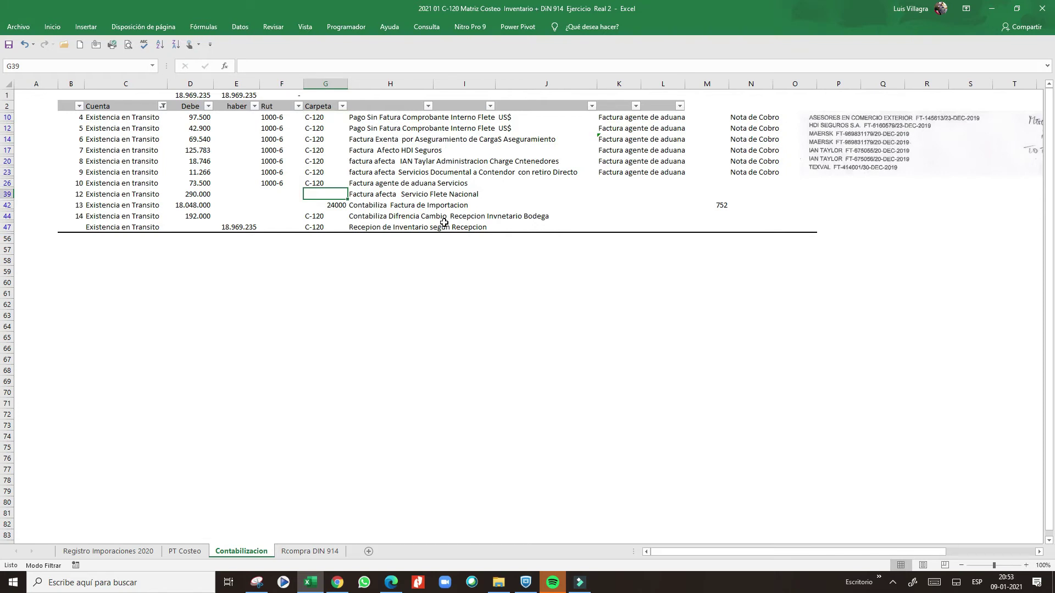
Enter folder C-120 in G39 and review the filtered Carpeta cells.
text(C-120)
key(Return)
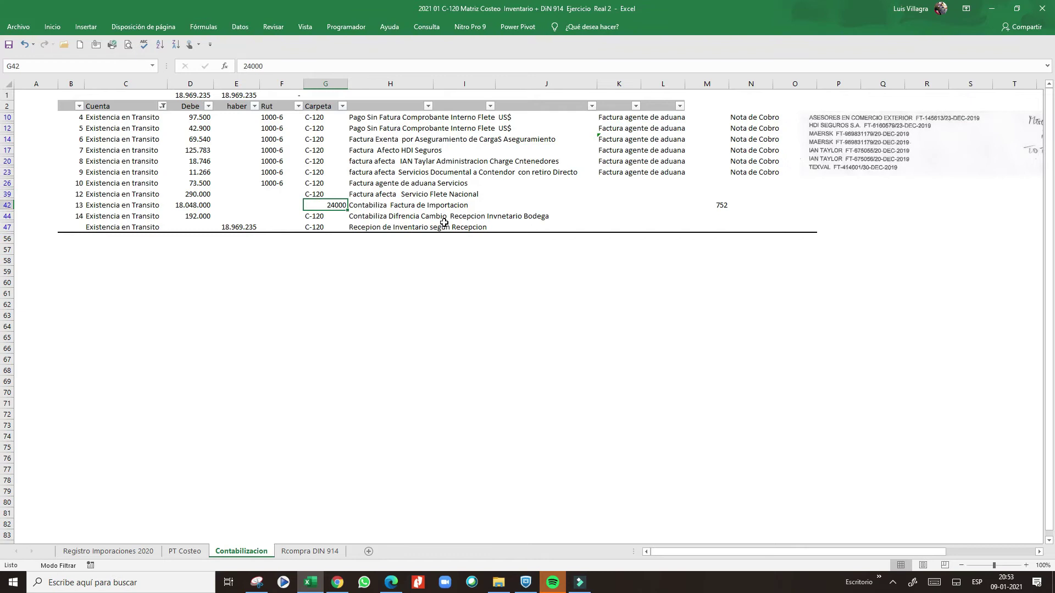
key(Down)
key(Down)
key(Up)
key(Up)
key(Down)
Format the 24000 in G42 with the Millares thousands separator.
click(51, 26)
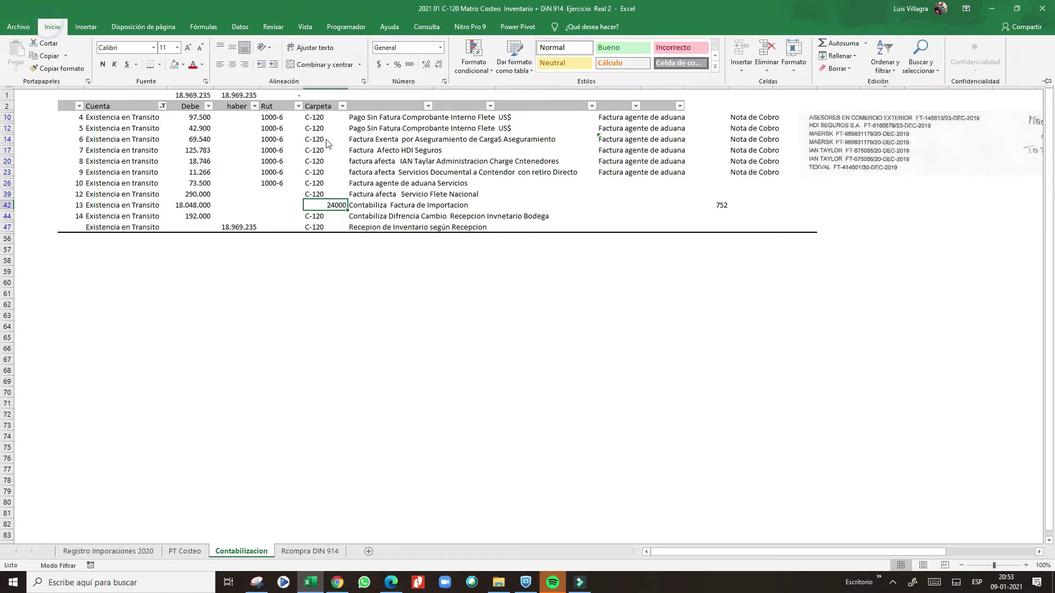
click(232, 65)
click(409, 64)
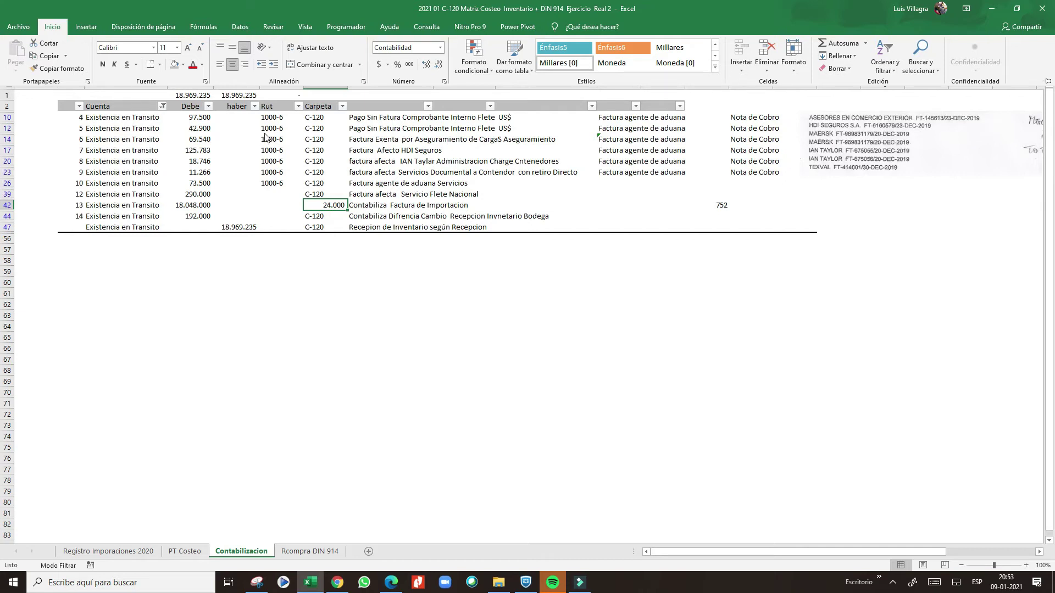
Review the debit and credit amounts (D10, D17, D23, D39, E47) and the E1 credit subtotal.
click(199, 122)
click(197, 128)
click(197, 148)
click(197, 172)
click(204, 117)
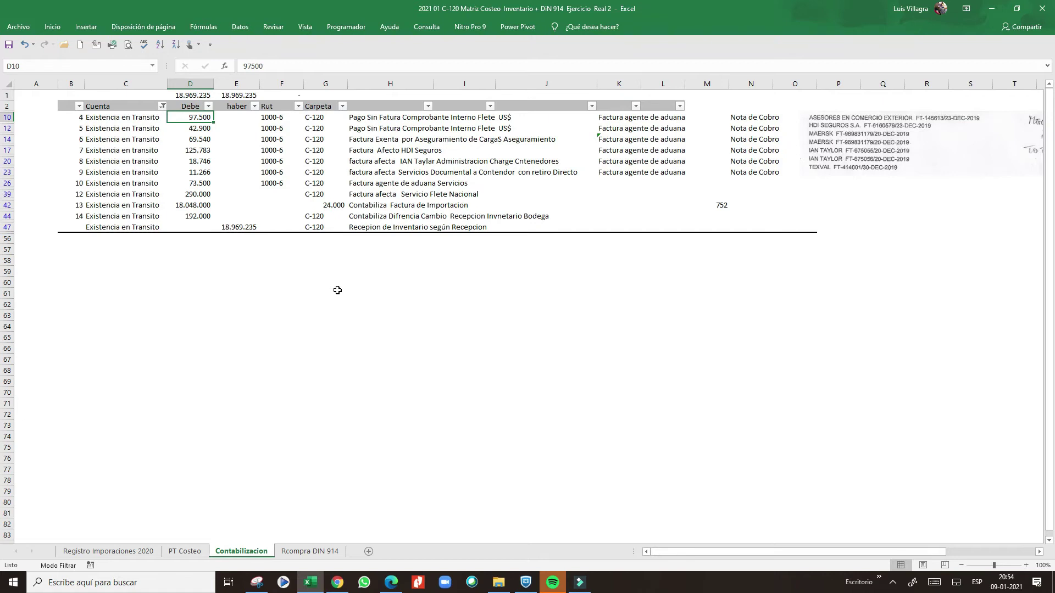
click(290, 210)
click(203, 195)
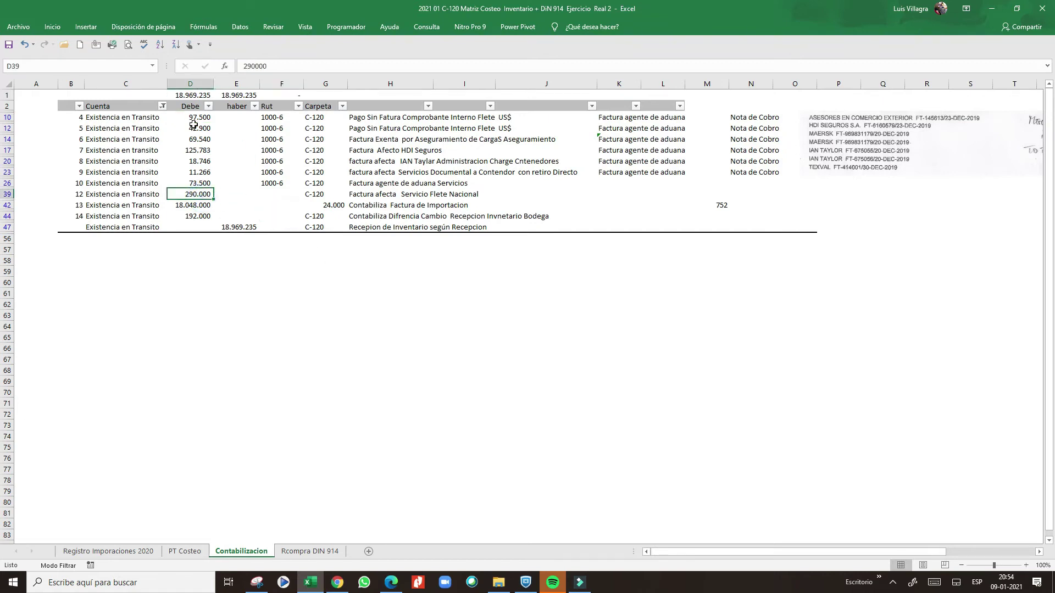
click(234, 227)
click(237, 94)
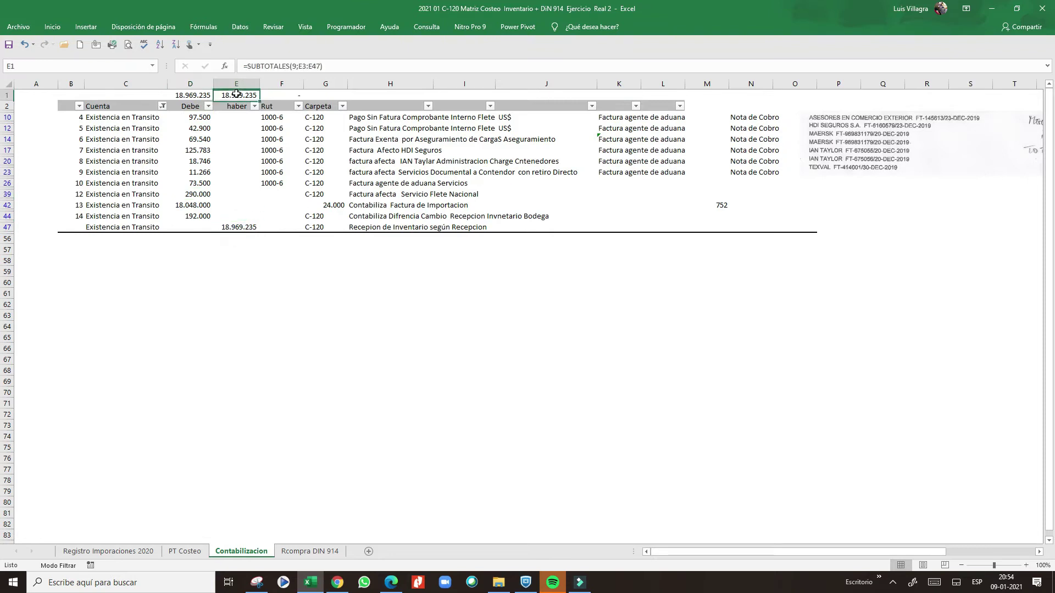
click(318, 95)
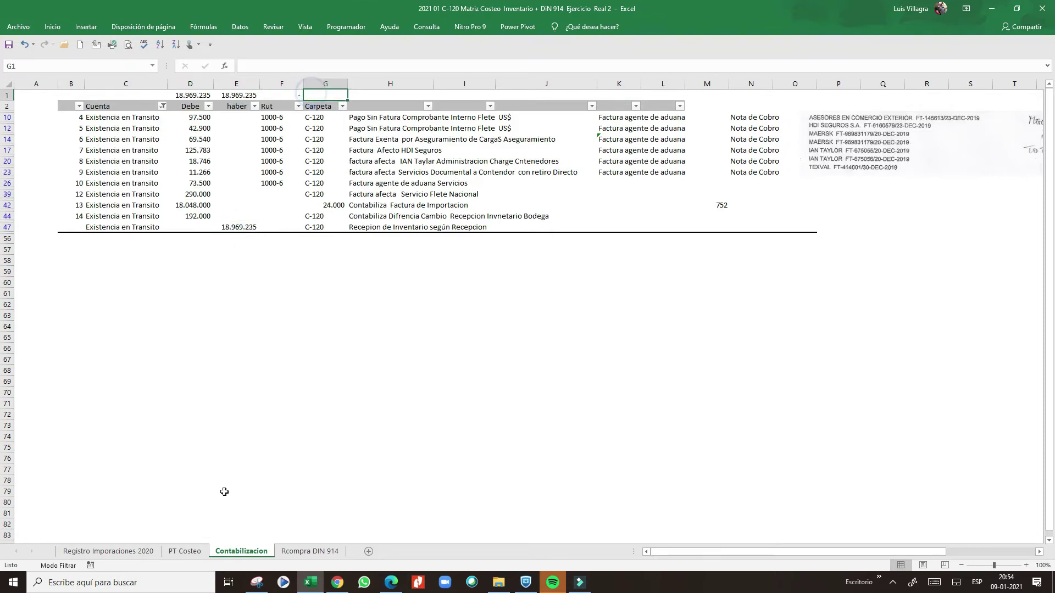
Filter the Cuenta column to show only Difrencia cambio entries.
click(162, 106)
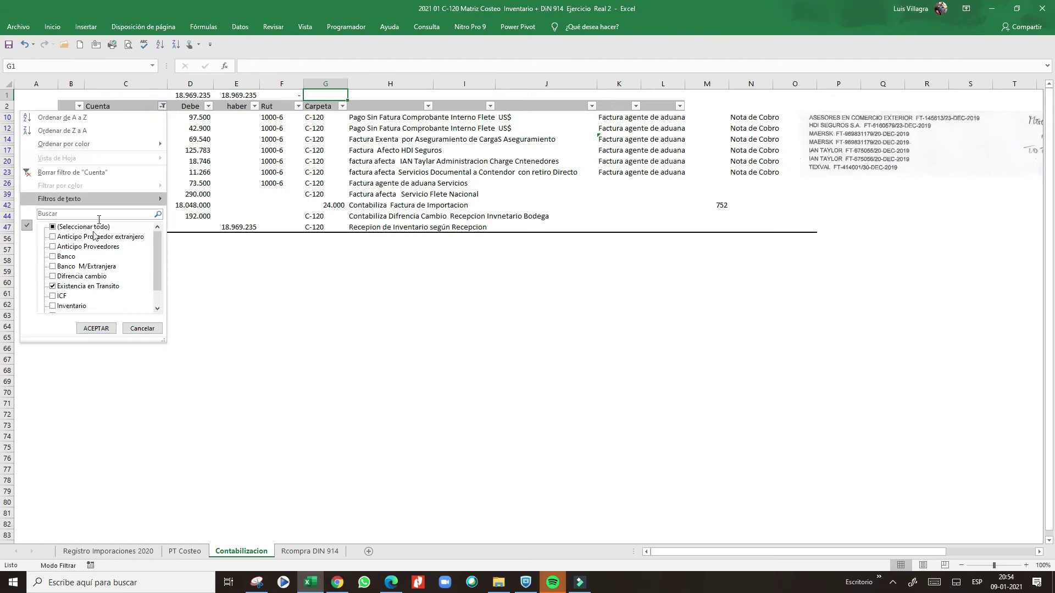
click(58, 227)
click(57, 227)
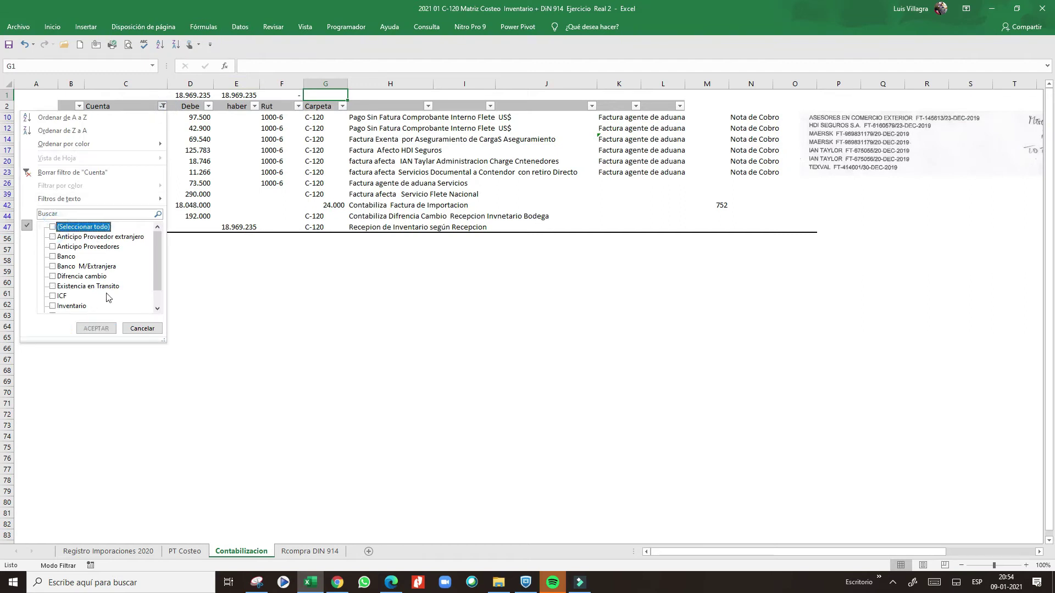
click(55, 276)
click(96, 329)
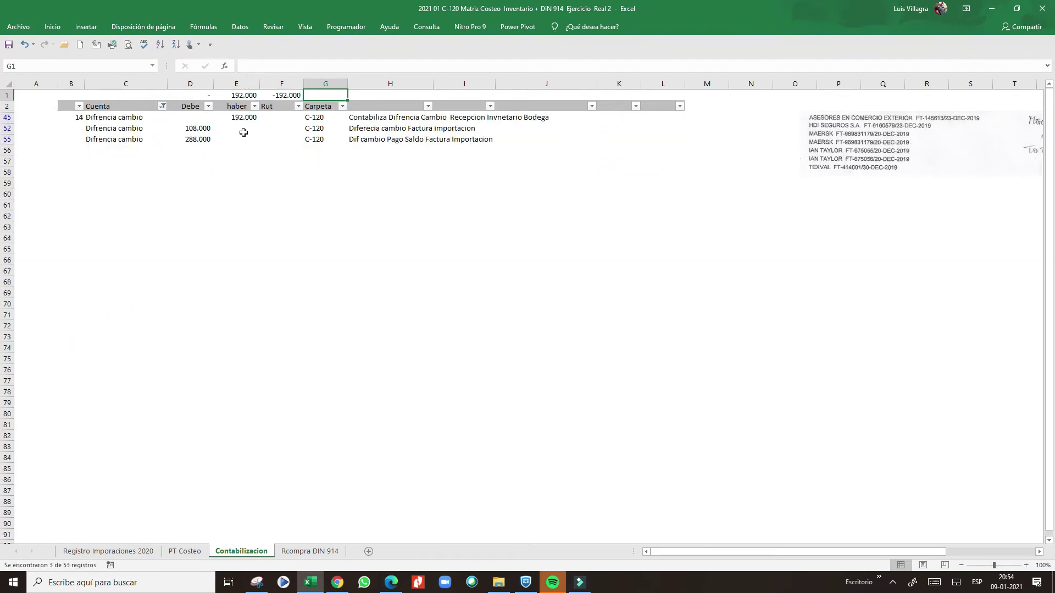
Inspect the filtered rows' description and amount formulas in rows 45–55 and the F1 difference.
click(389, 117)
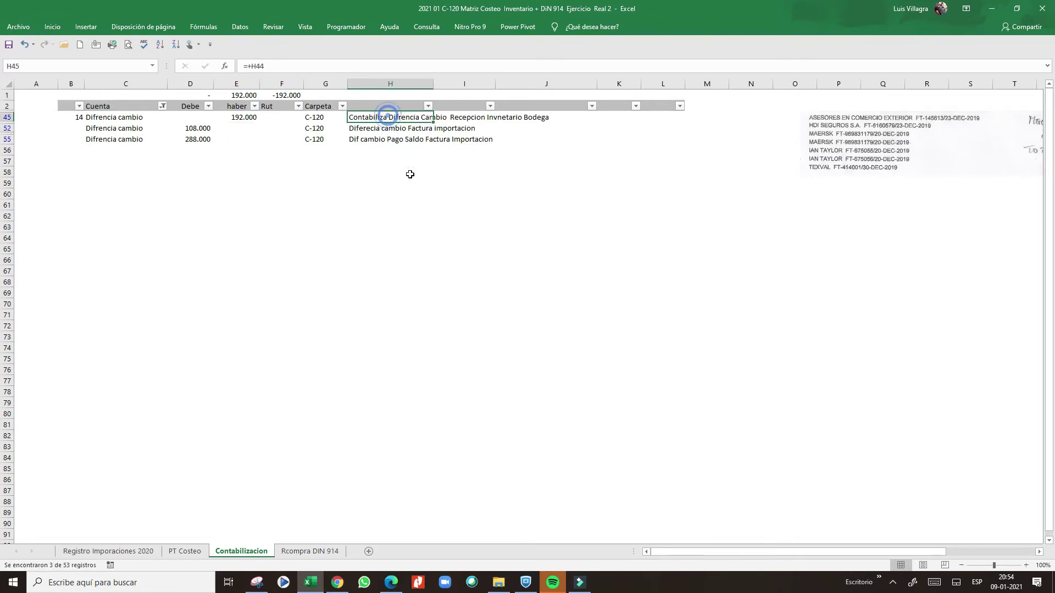
click(250, 118)
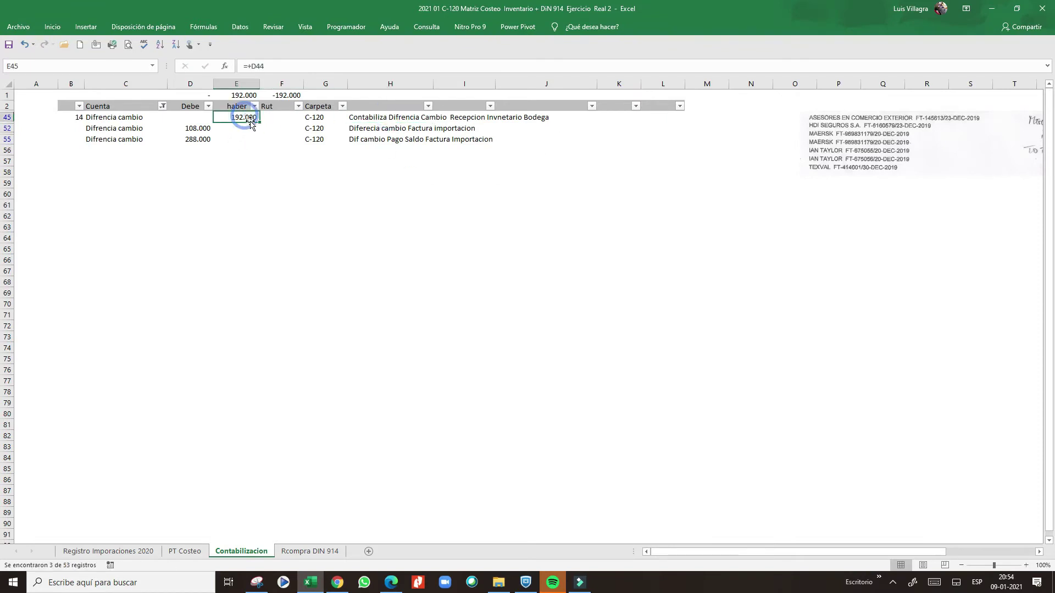
click(384, 128)
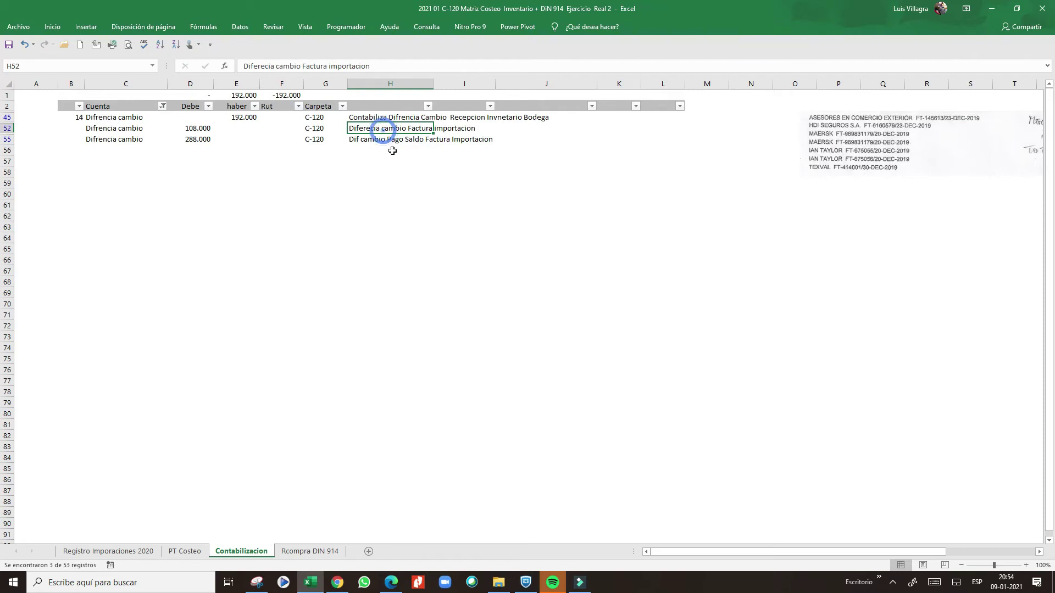
click(199, 128)
key(Down)
click(372, 140)
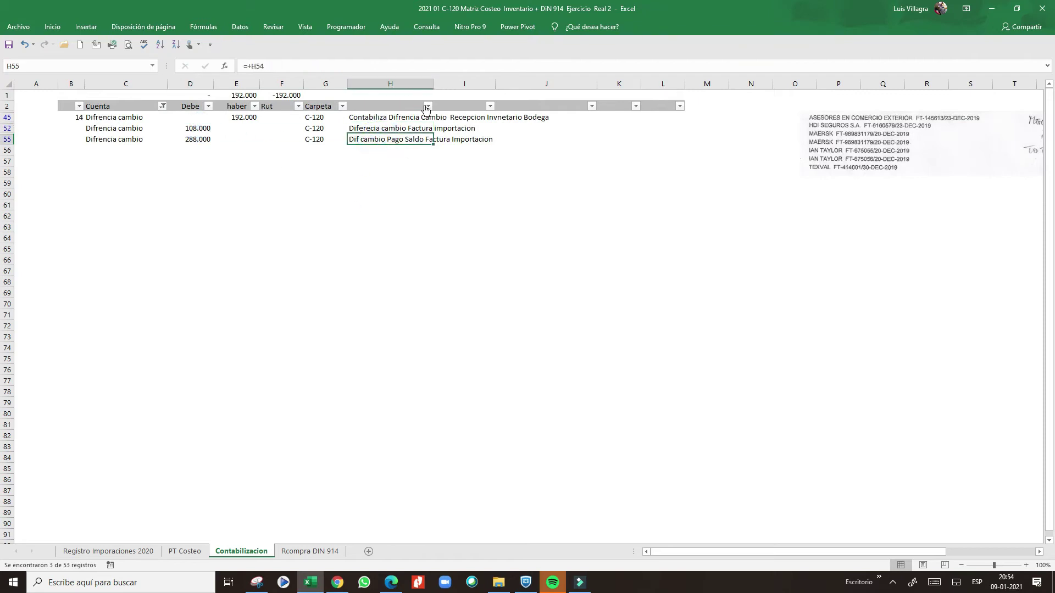
click(201, 139)
click(201, 128)
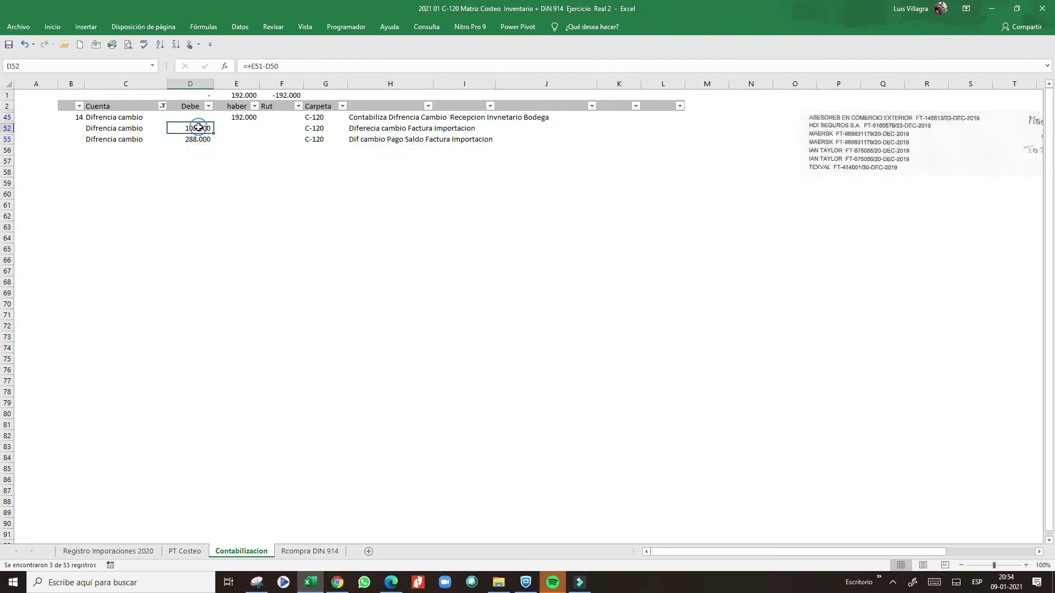
click(281, 94)
Extend the D1 debit SUBTOTAL range to D3:D57.
click(198, 95)
click(298, 69)
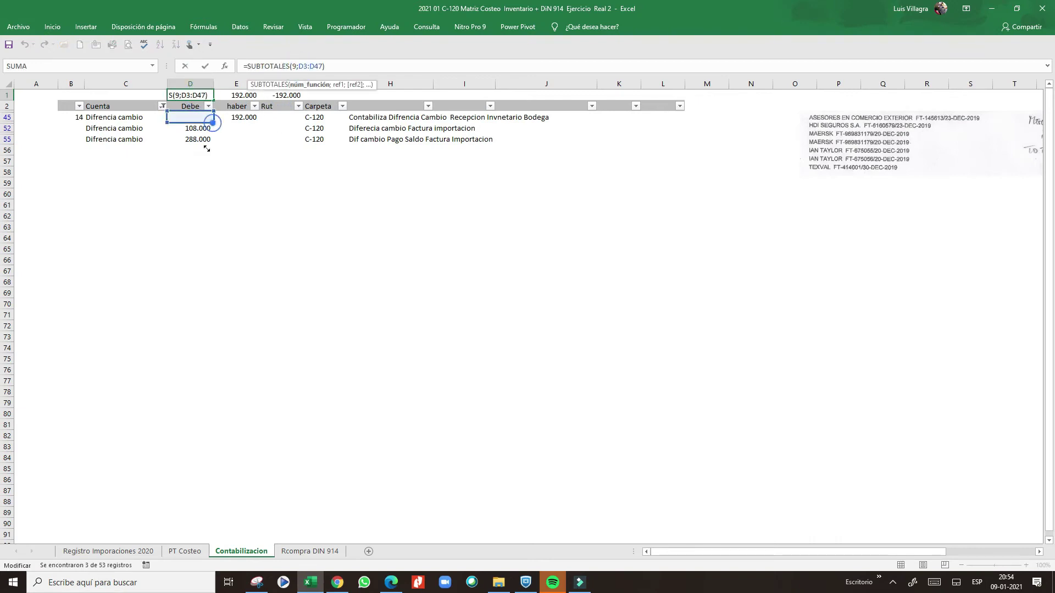
drag(206, 148, 208, 162)
key(ctrl+Return)
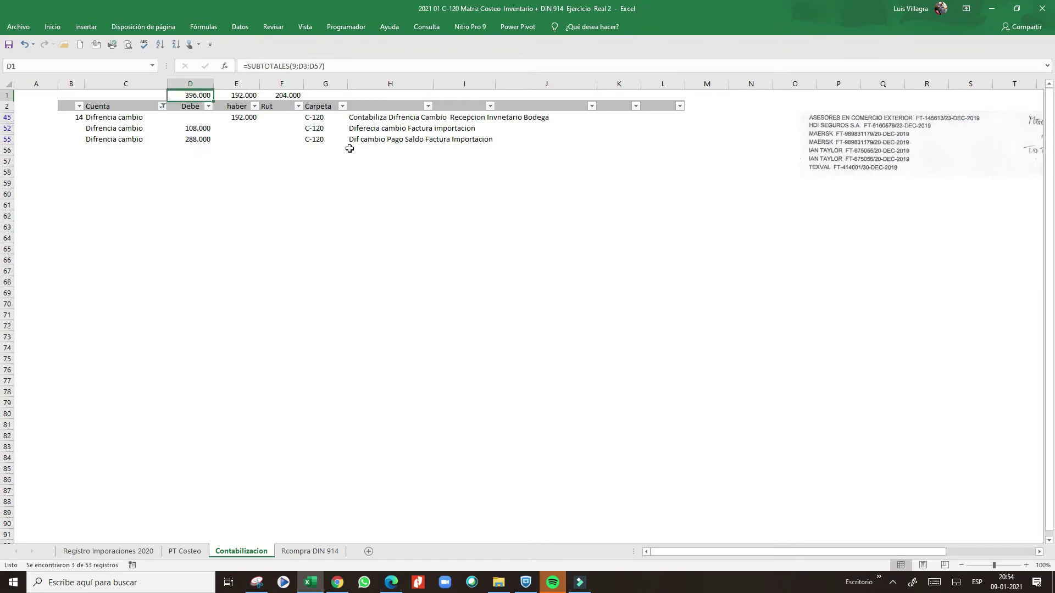
Check the filtered rows' Carpeta and credit values, ending at E45.
key(ctrl+c)
key(shift+Right)
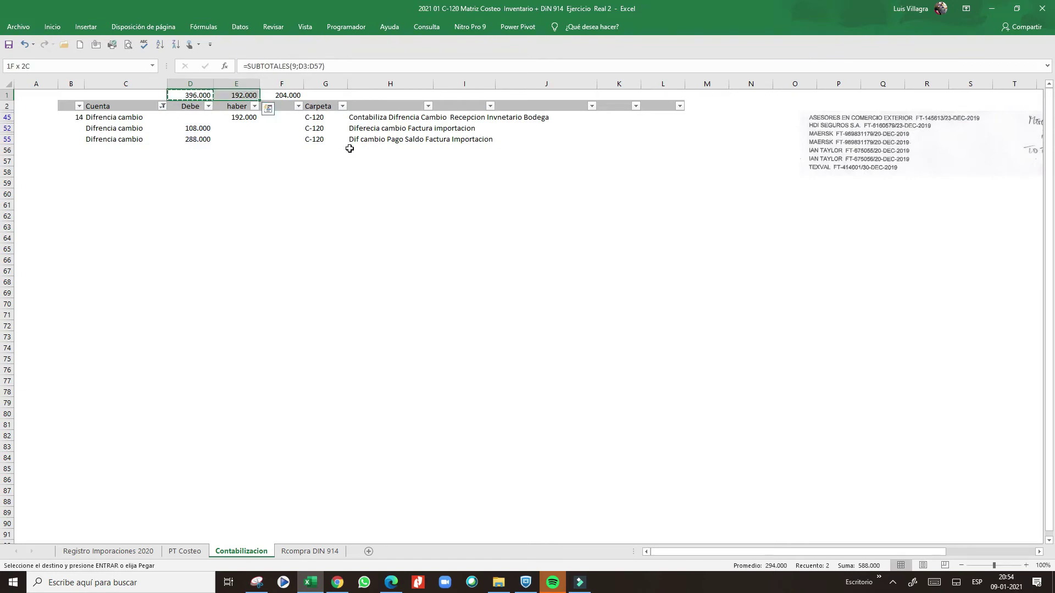
key(Escape)
key(Right)
key(Right)
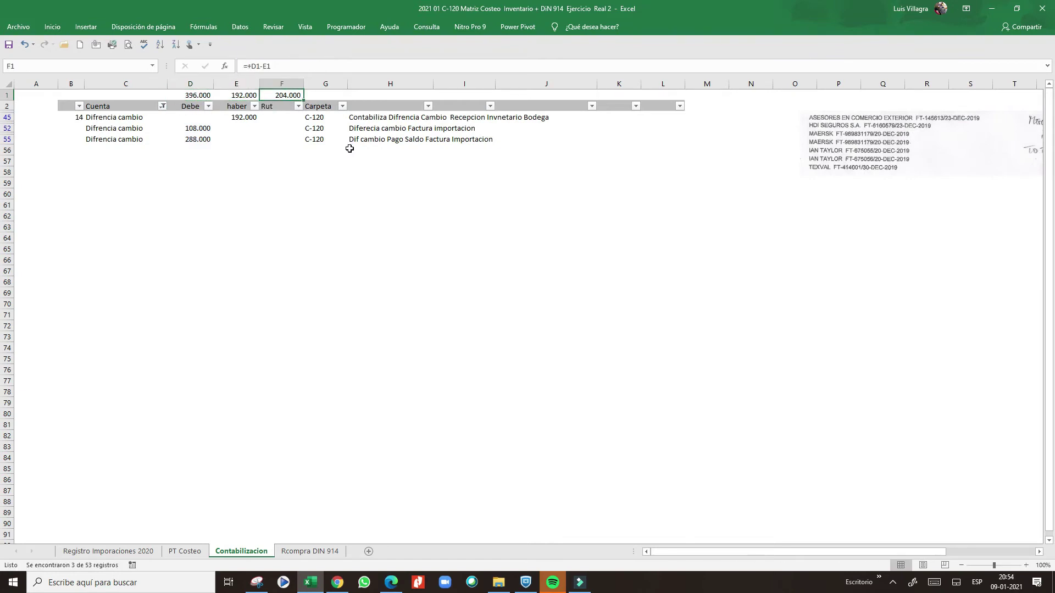
key(Down)
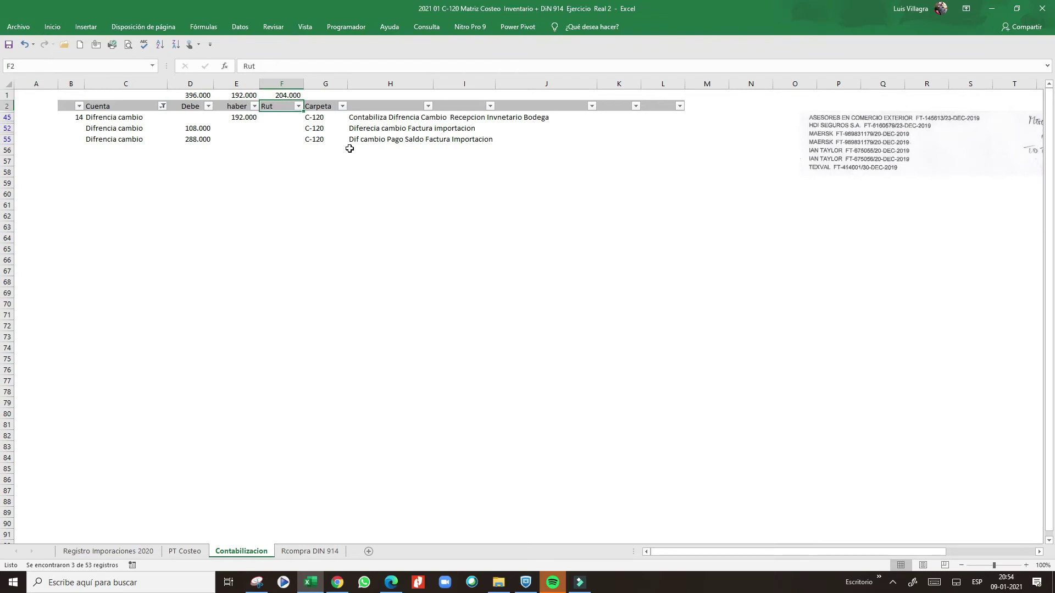
key(Down)
key(Down)
key(Down)
key(Right)
key(Up)
key(Down)
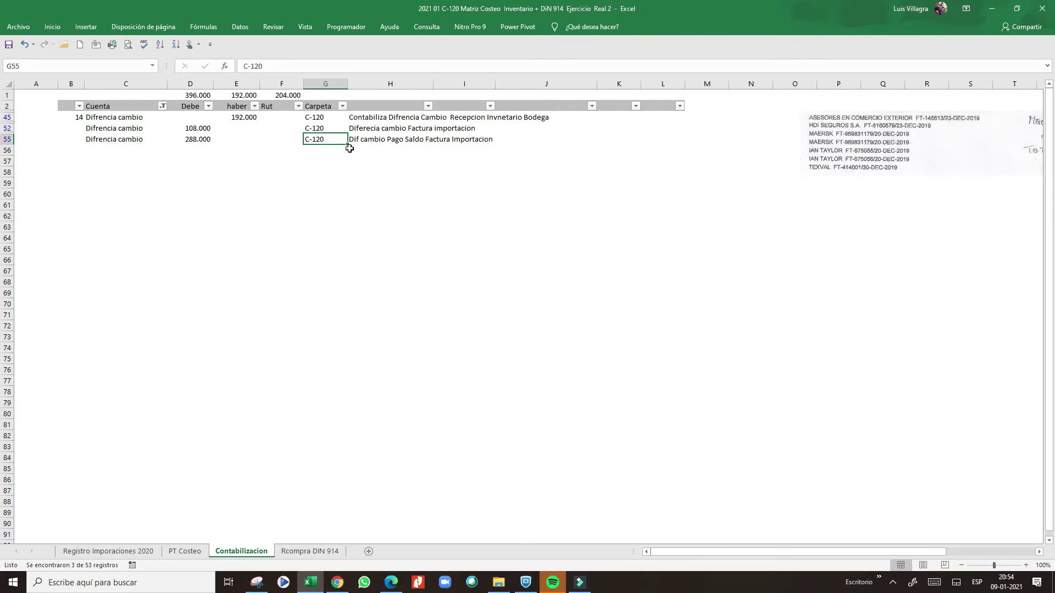
key(Left)
key(Left)
key(Up)
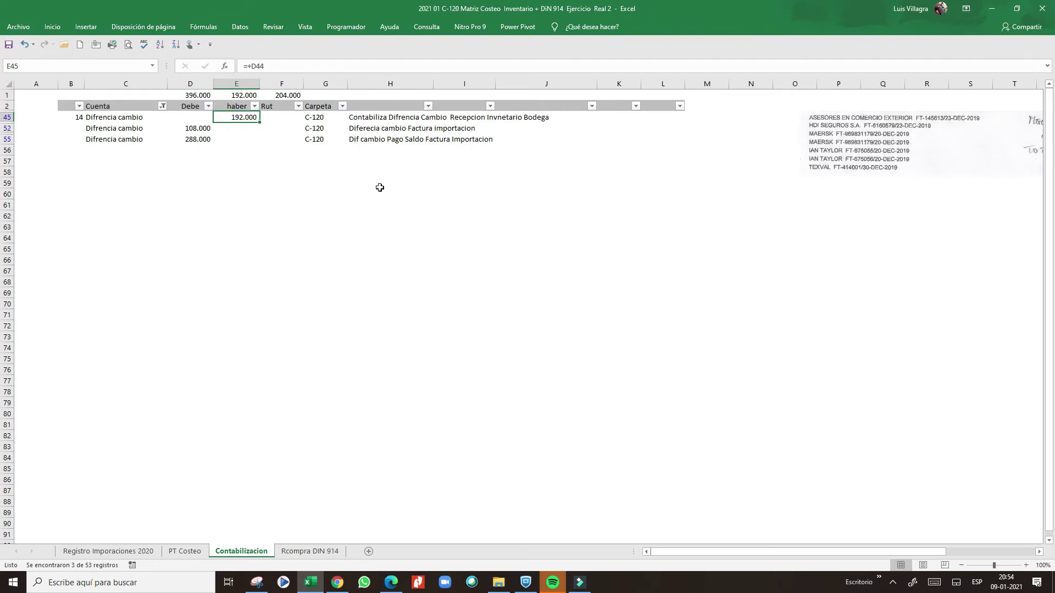
Clear the Cuenta filter with (Seleccionar todo) so all entries show.
click(162, 106)
click(65, 227)
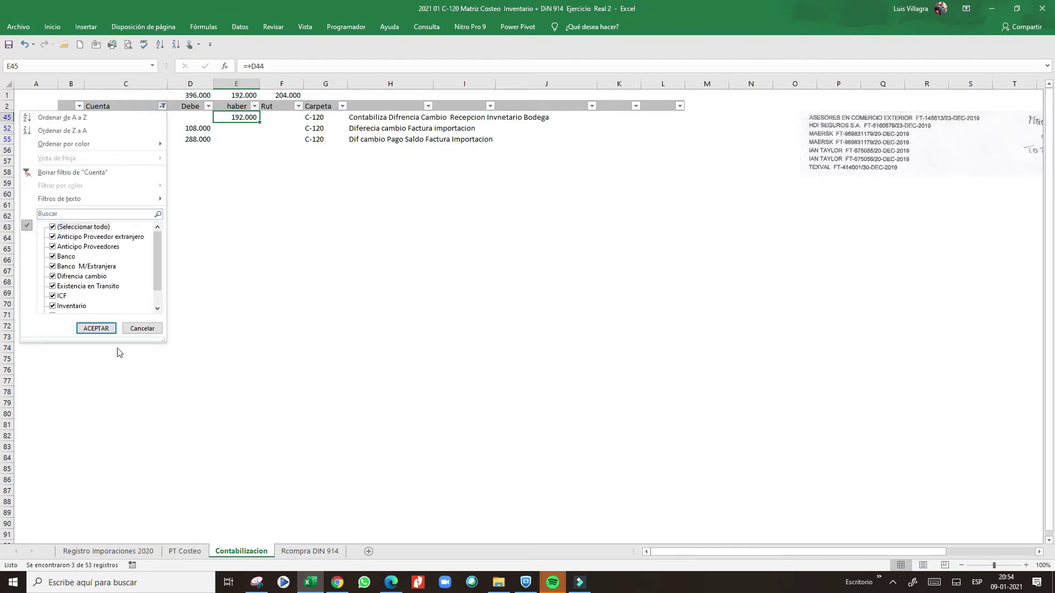
click(96, 328)
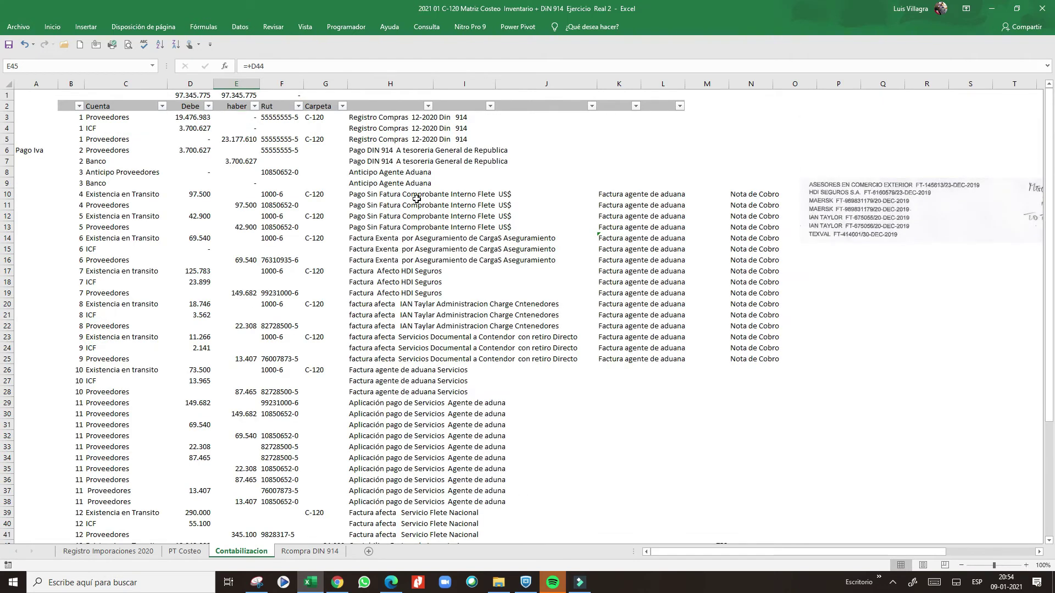
scroll(416, 199, down, 10)
scroll(416, 199, up, 10)
click(185, 551)
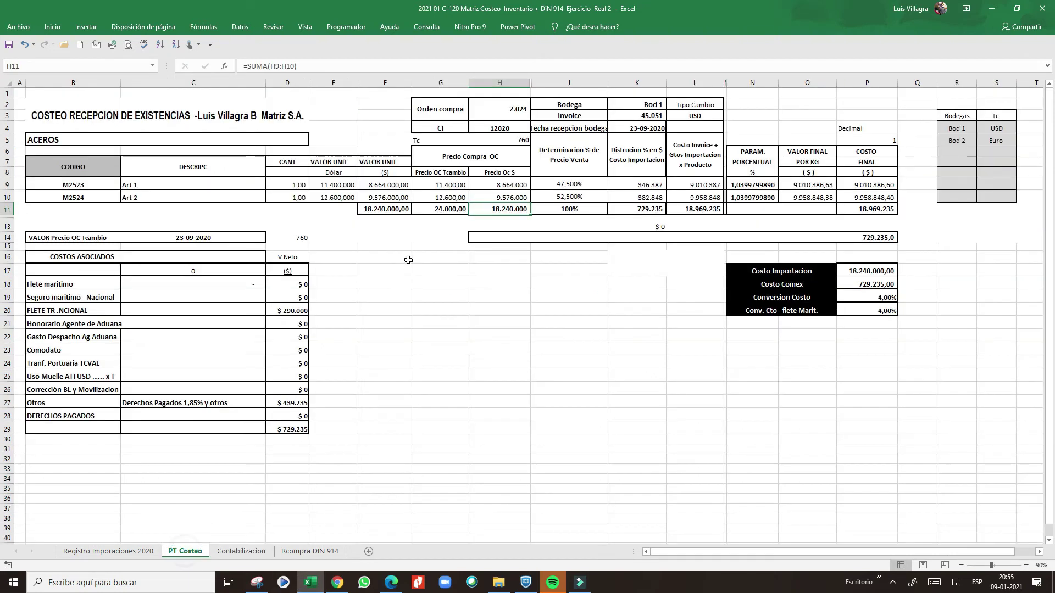
click(297, 216)
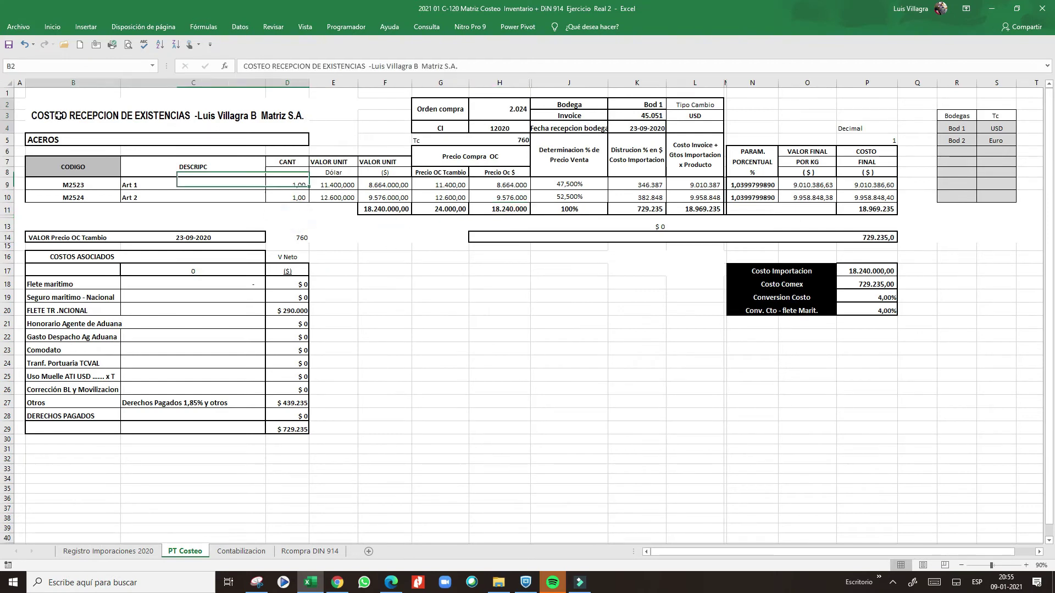
click(680, 175)
click(581, 137)
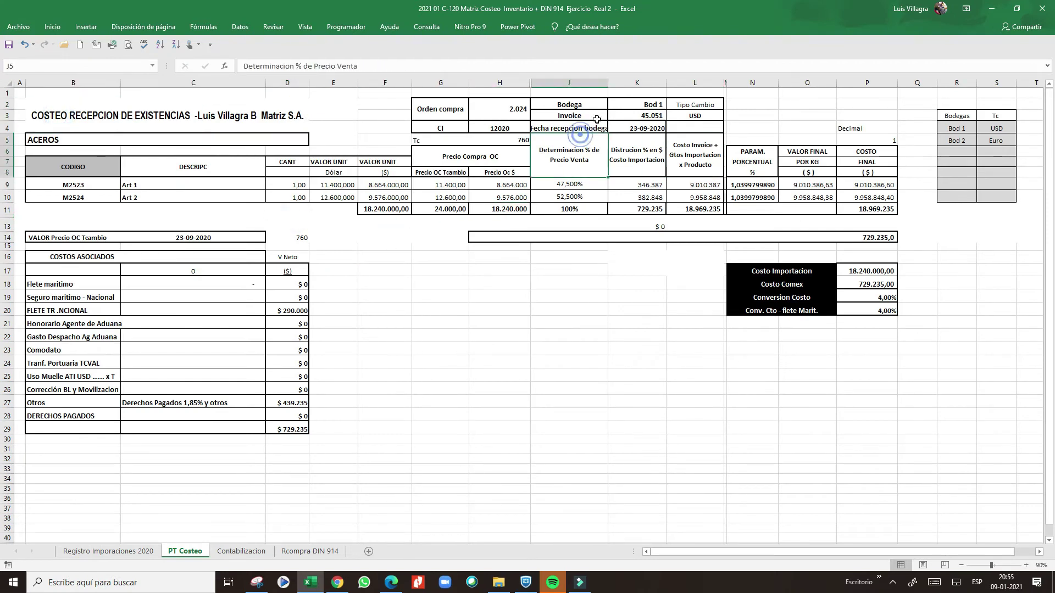
click(644, 104)
click(143, 186)
click(110, 186)
click(374, 181)
click(346, 184)
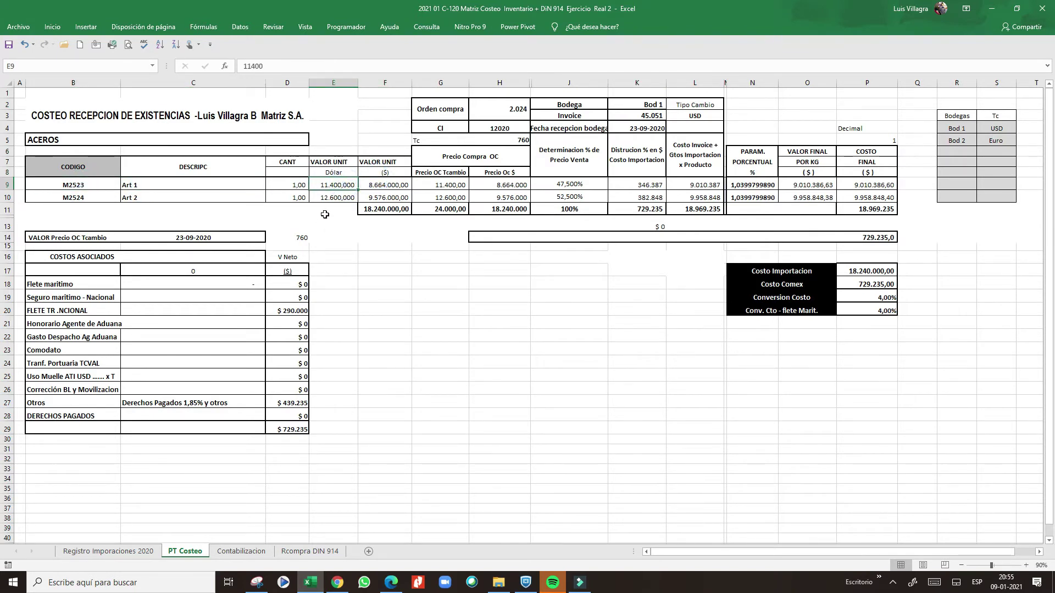
click(155, 186)
click(144, 198)
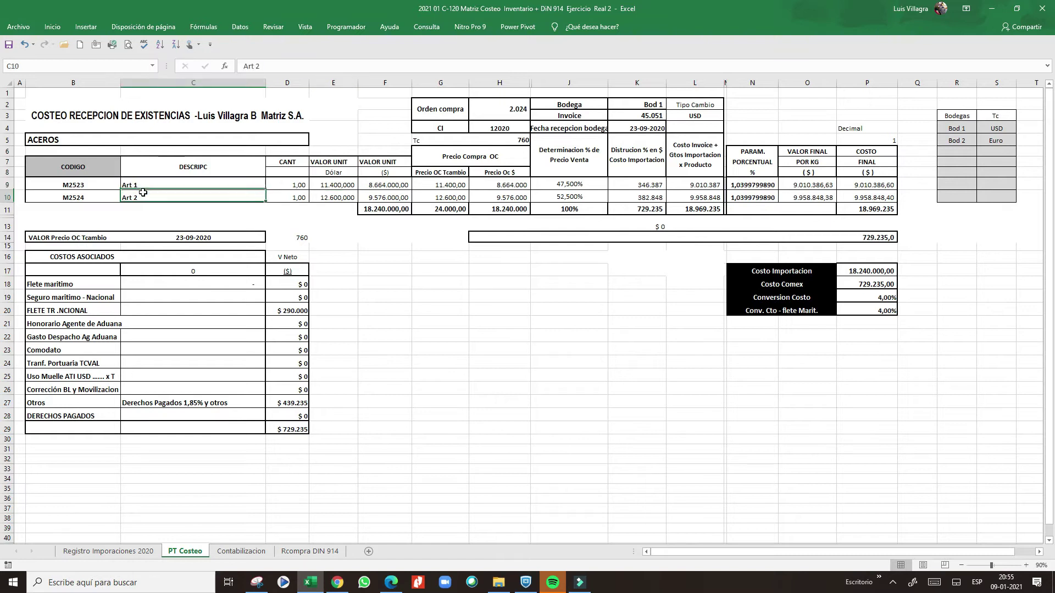
click(294, 188)
click(337, 187)
click(385, 186)
click(437, 186)
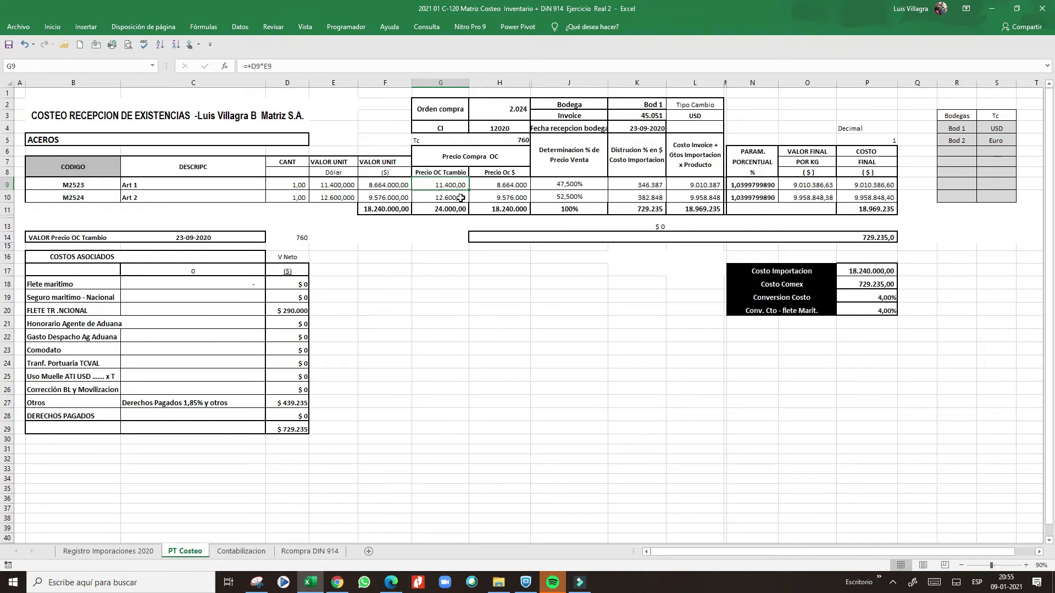
click(268, 66)
key(Escape)
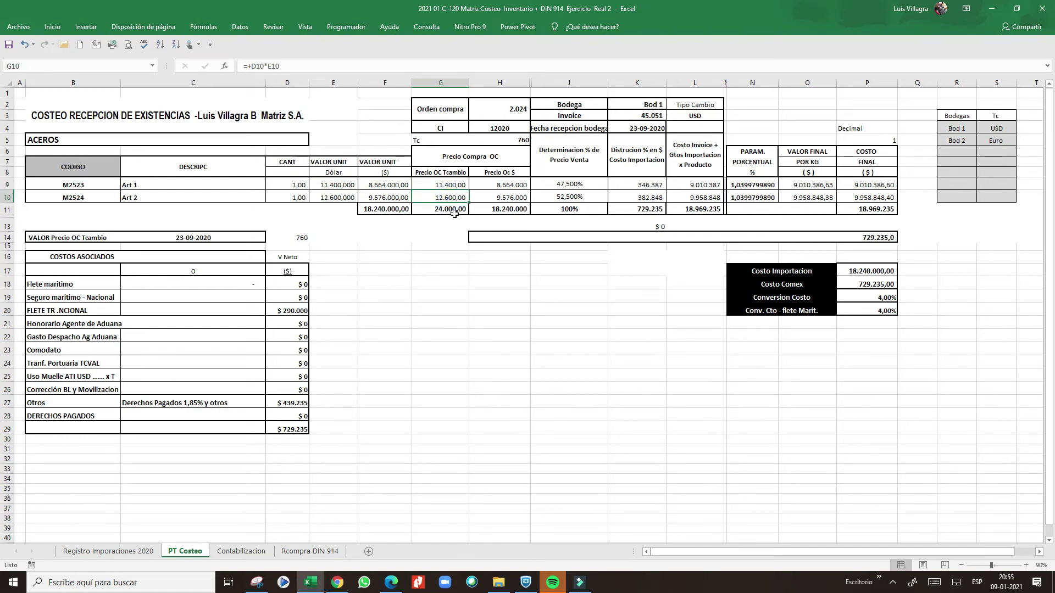
click(517, 198)
click(518, 185)
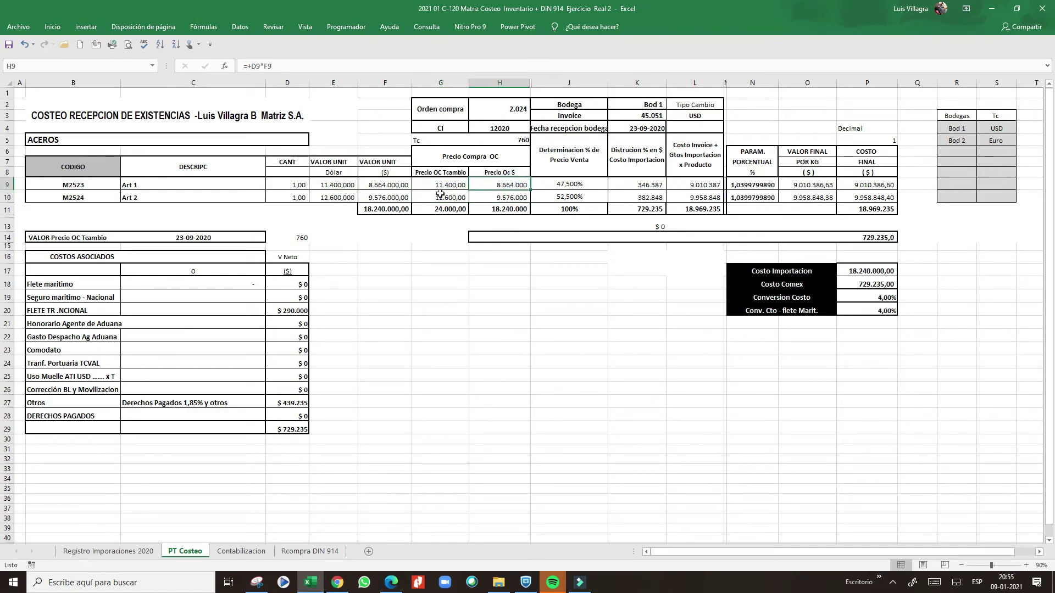
click(498, 197)
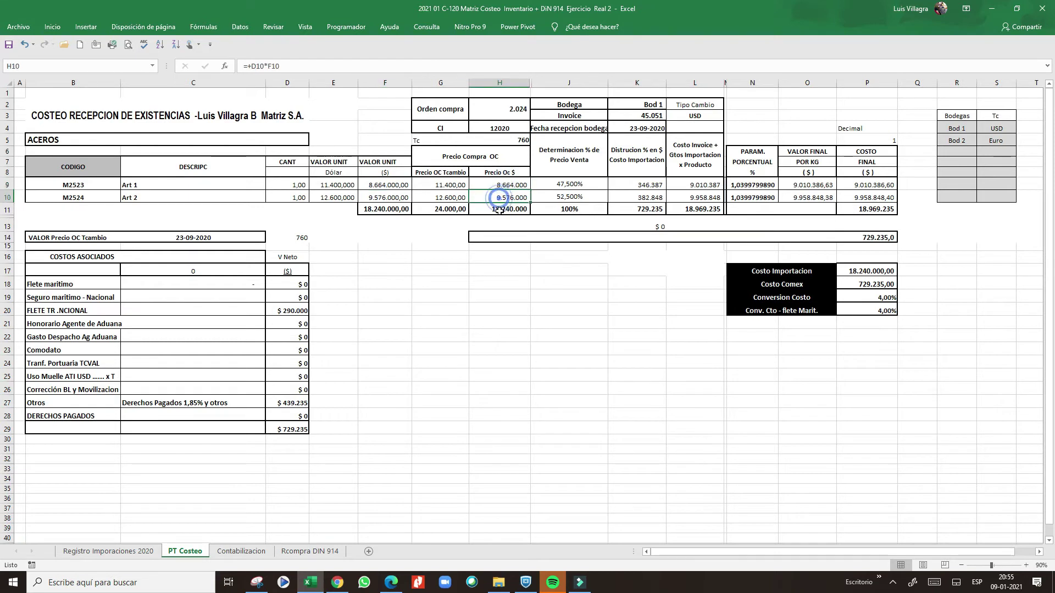
click(291, 271)
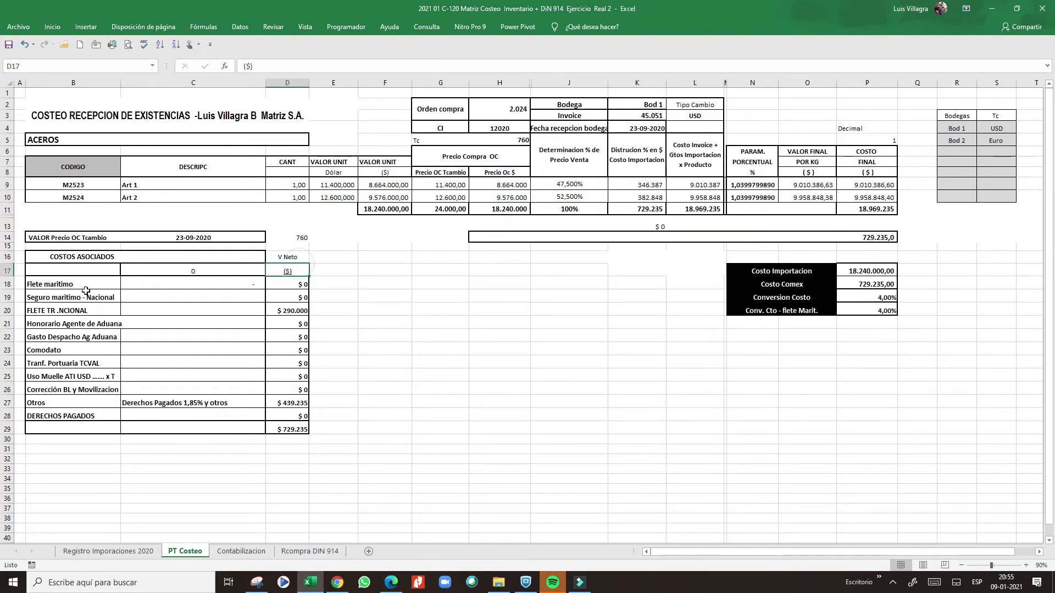
Insert copies of rows 27–33, then fill row 26's Corrección BL y Movilizacion down to row 35.
drag(8, 403, 13, 468)
right_click(8, 406)
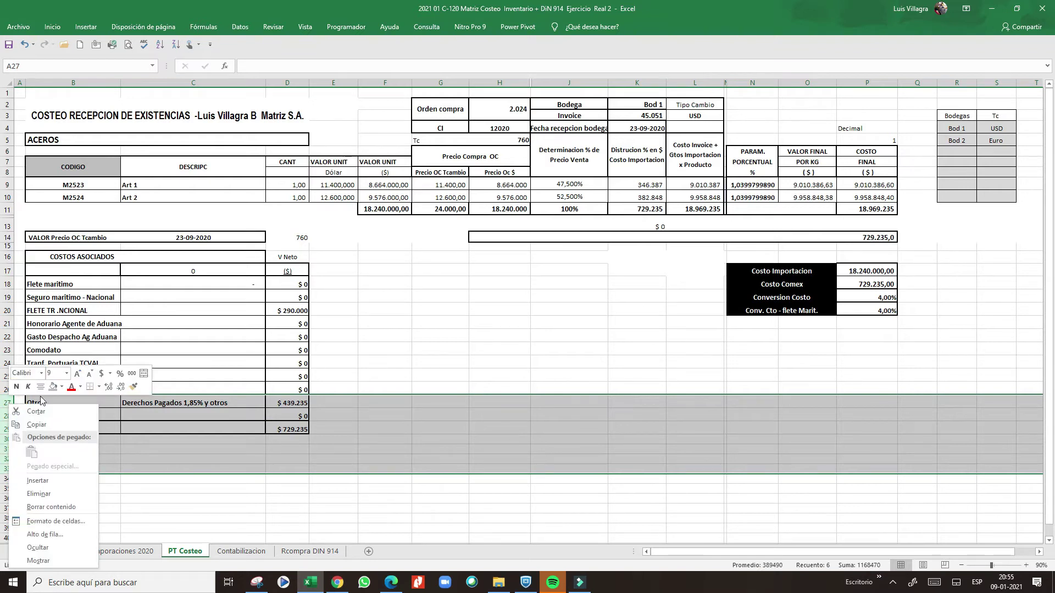
click(39, 426)
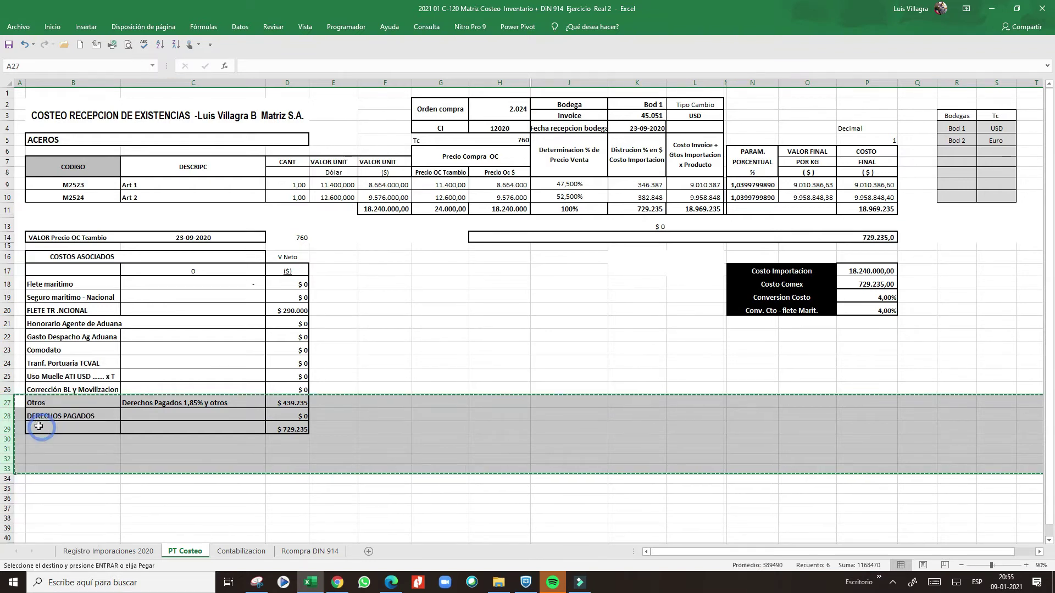
right_click(8, 412)
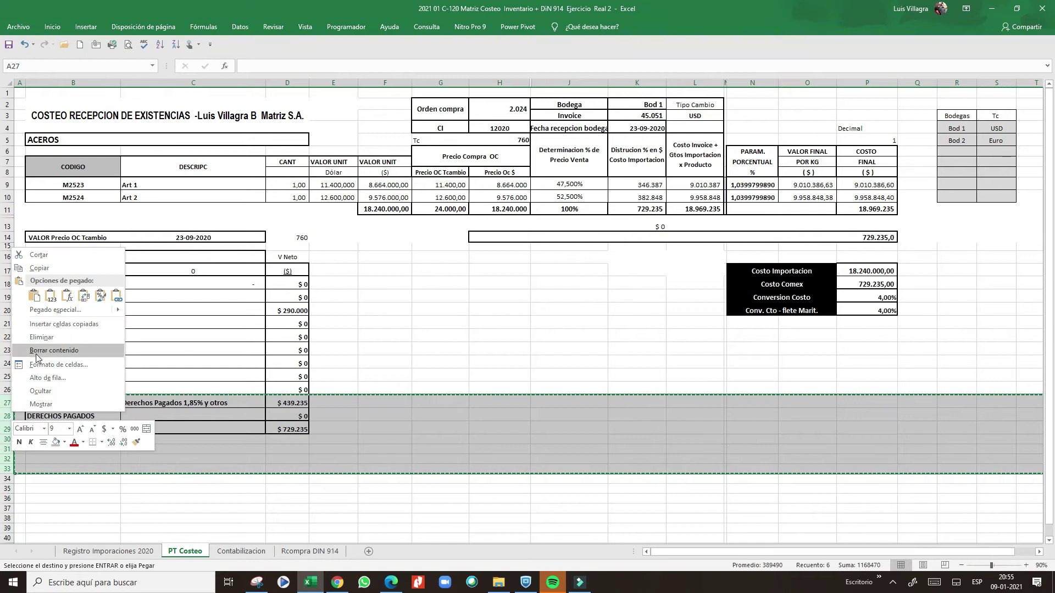
click(54, 324)
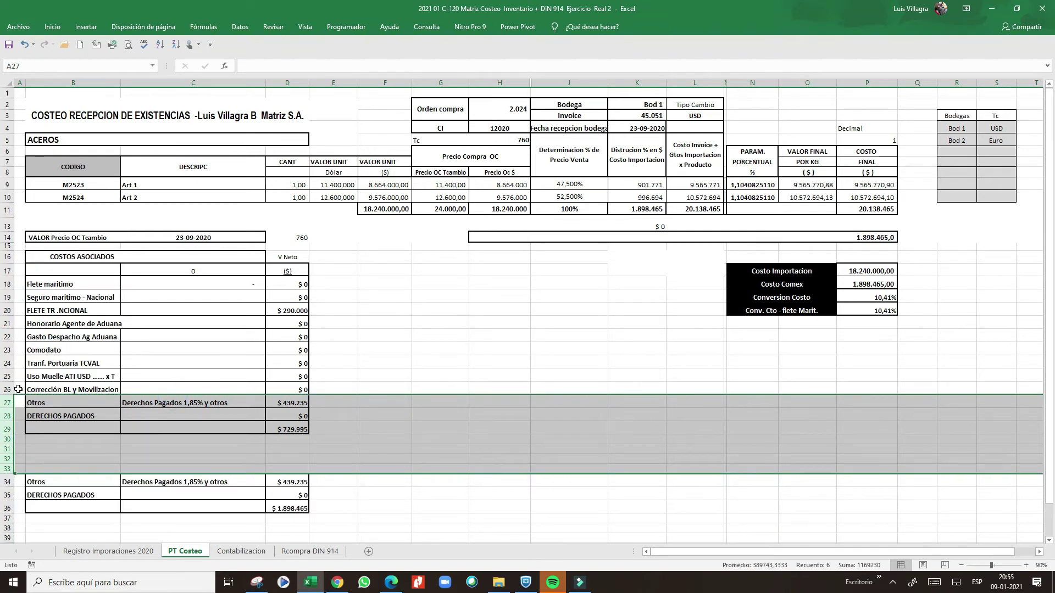
click(8, 390)
drag(16, 396, 48, 499)
Link B18 to 'Registro Imporaciones 2020'!P10 so it shows Flete Maritino / Aereo.
click(75, 280)
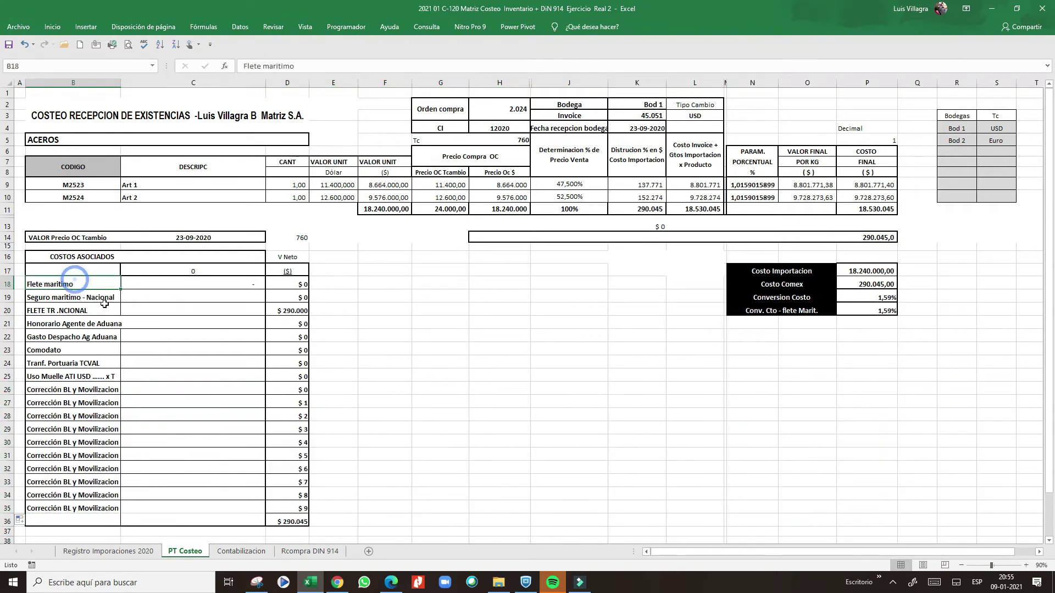
text(+)
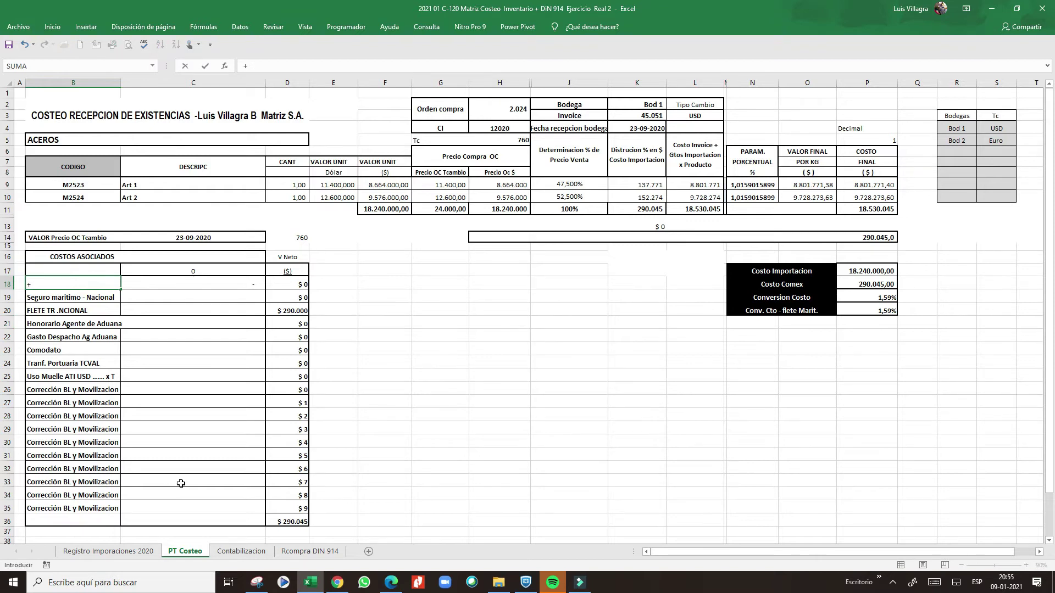
click(108, 551)
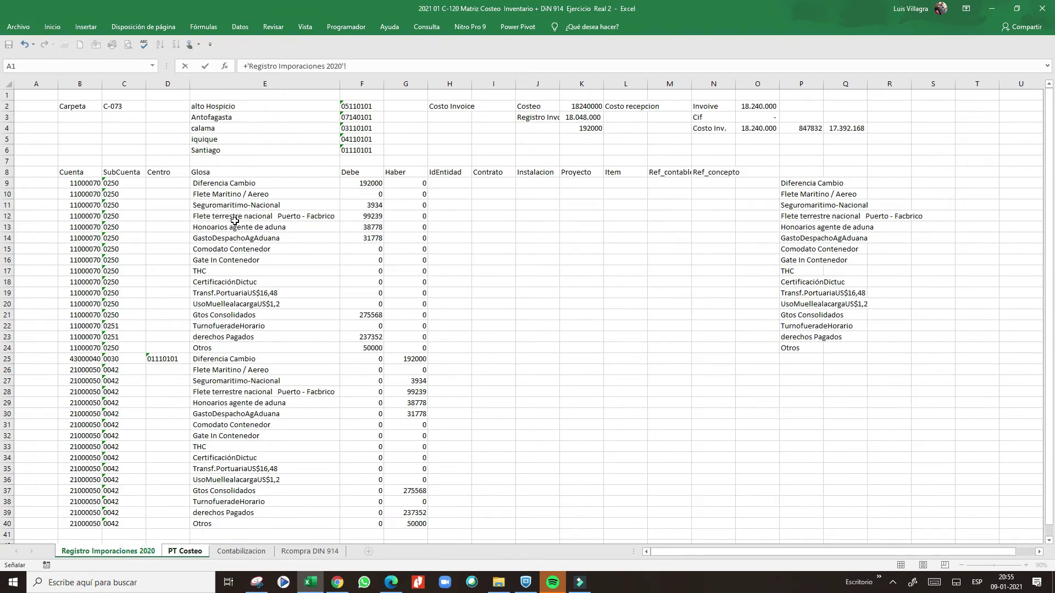
click(801, 183)
key(Return)
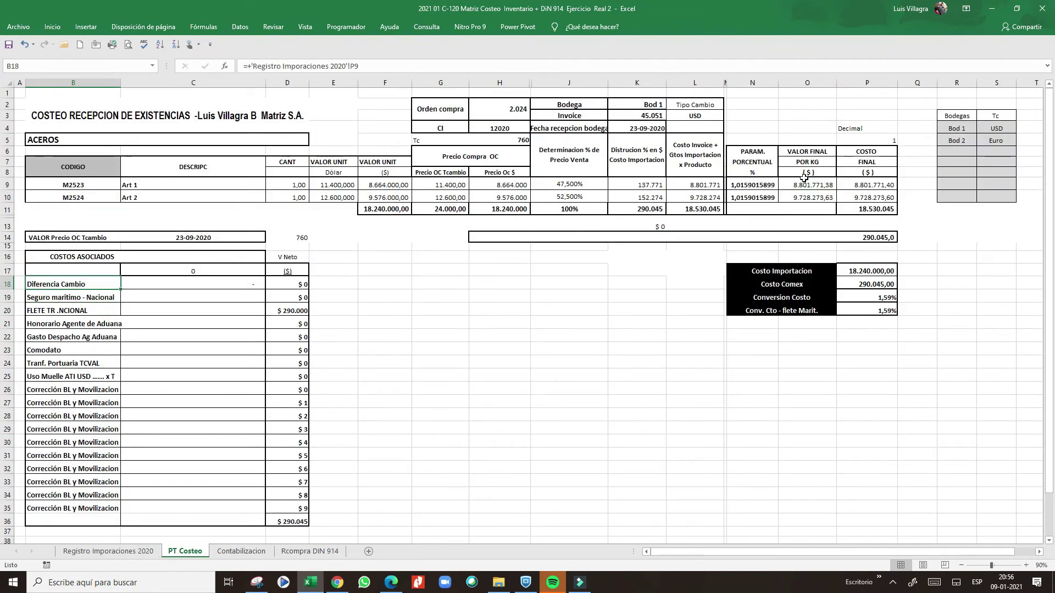
key(Delete)
text(+)
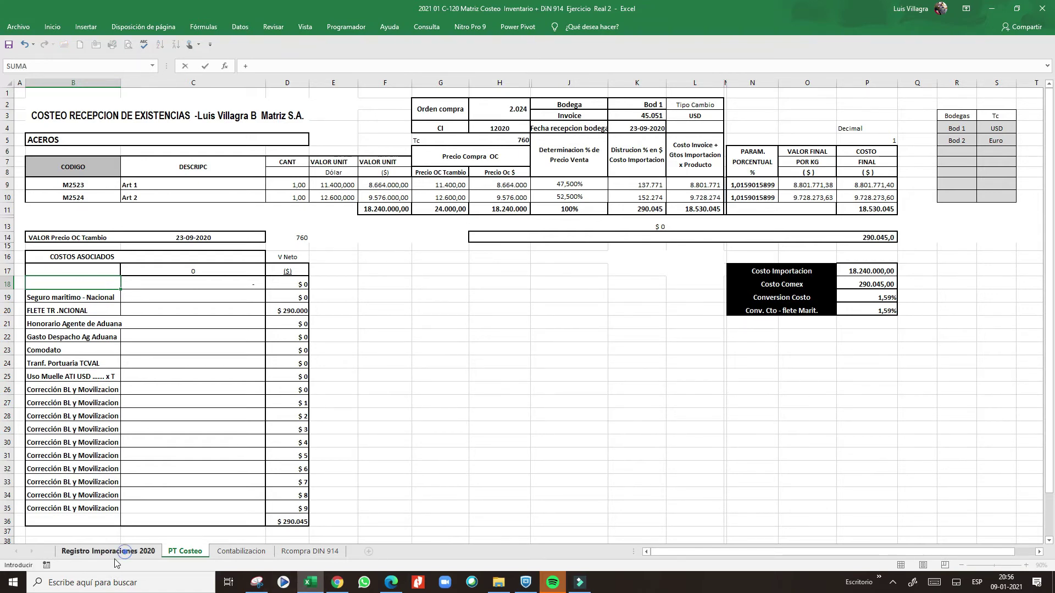
click(118, 552)
click(798, 191)
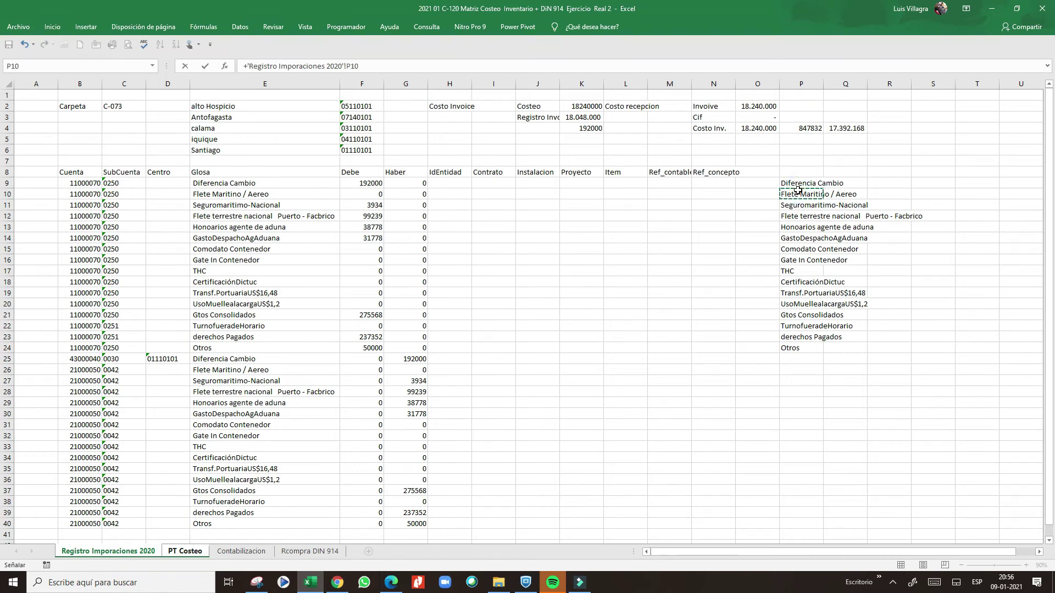
key(Return)
key(Up)
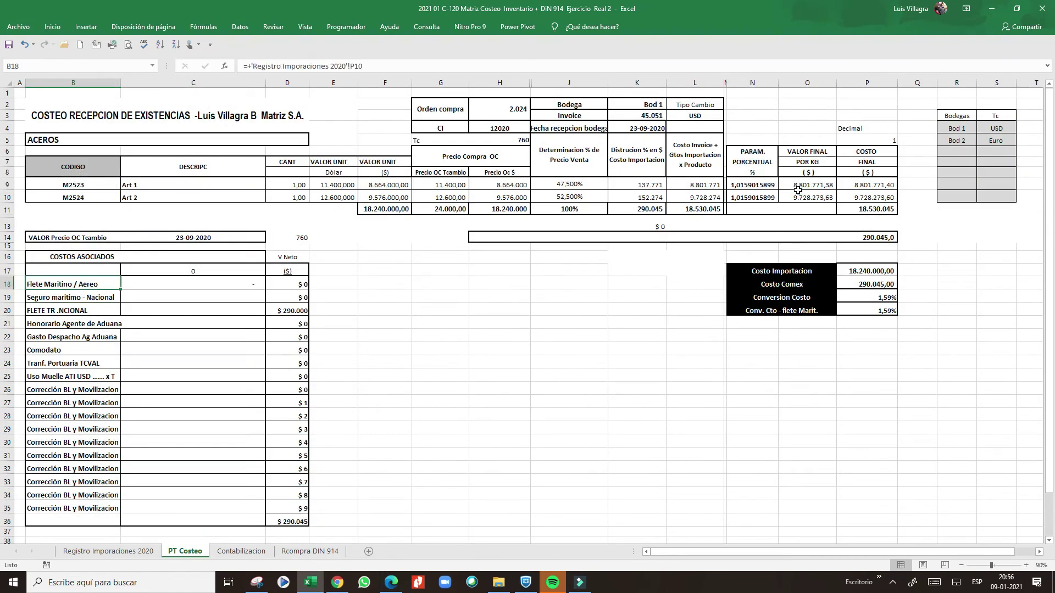
Copy the B18 label formula down the label column.
key(ctrl+c)
key(shift+Down)
key(shift+Down)
key(shift+Down)
key(shift+Down)
key(shift+Down)
key(shift+Down)
key(shift+Down)
key(shift+Down)
key(Return)
key(Down)
key(Down)
key(Down)
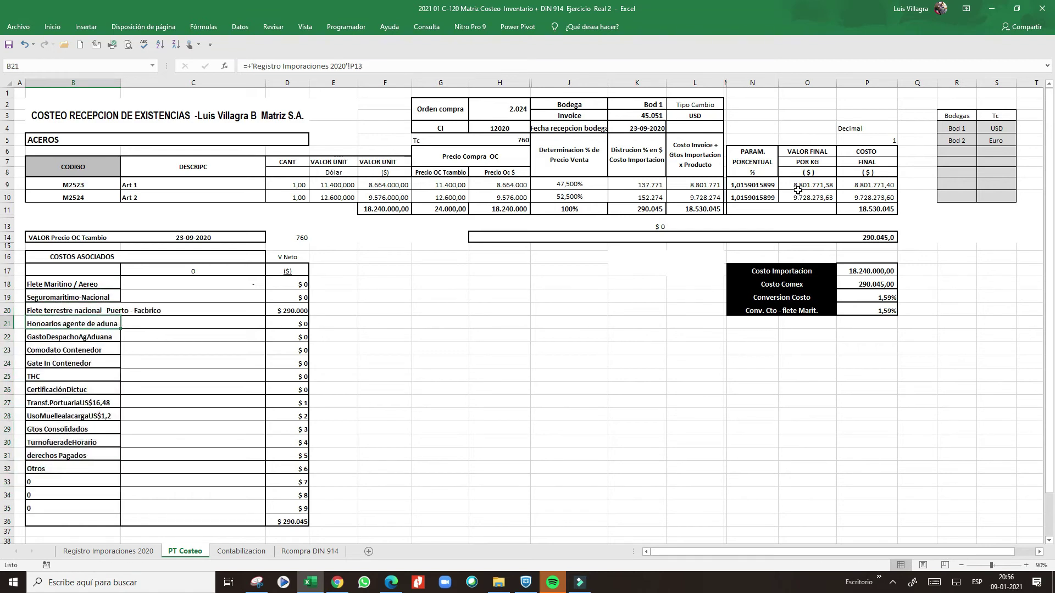
Delete the surplus rows 33–35.
click(8, 482)
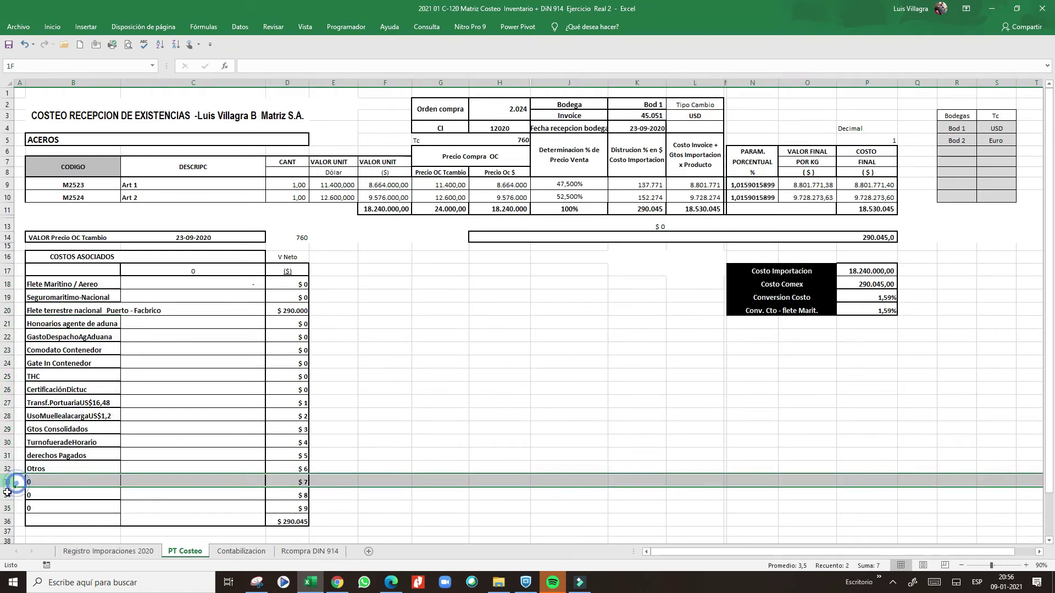
drag(7, 493, 8, 508)
right_click(7, 493)
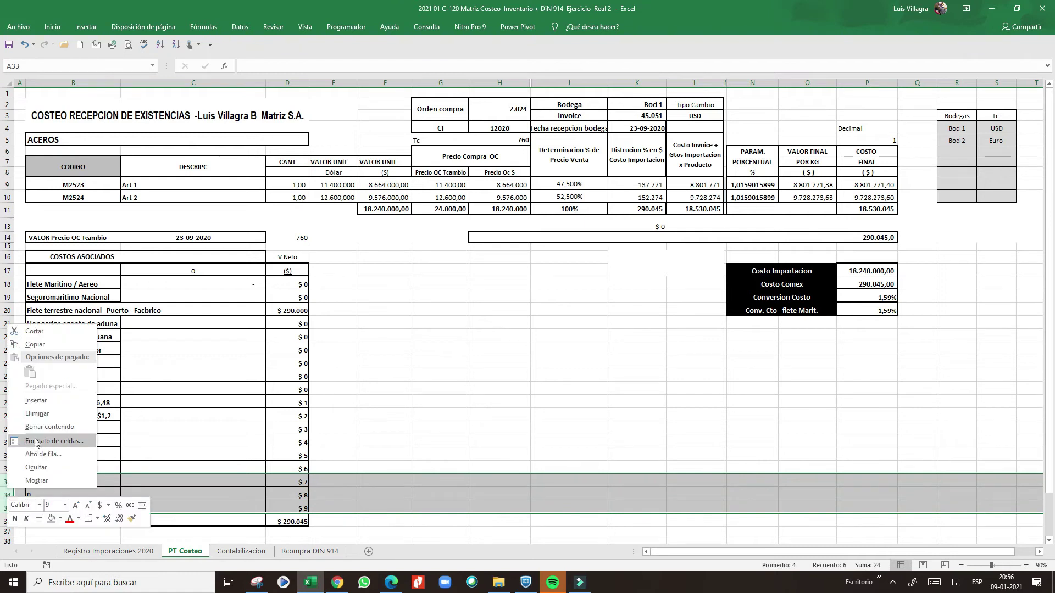
click(37, 414)
Apply All Borders to the cost list B18:D32.
click(55, 279)
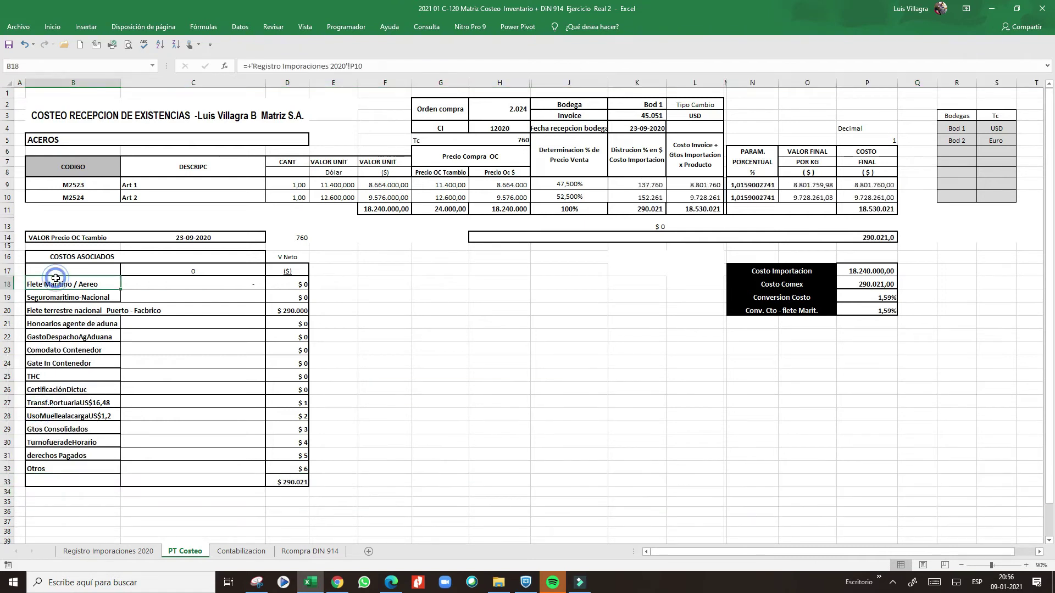
drag(56, 279, 291, 469)
click(52, 27)
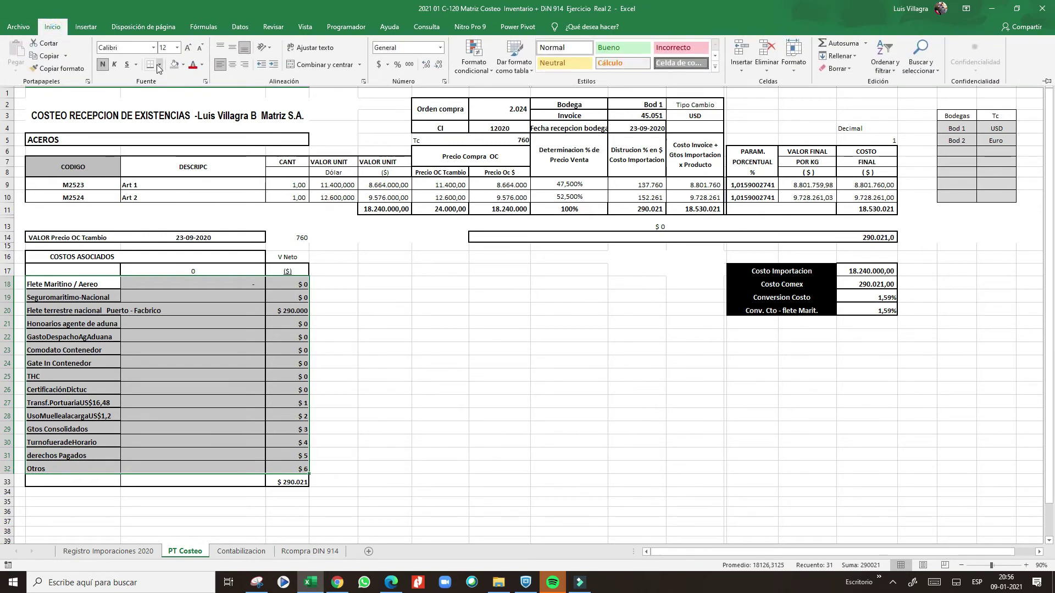
click(159, 64)
click(152, 160)
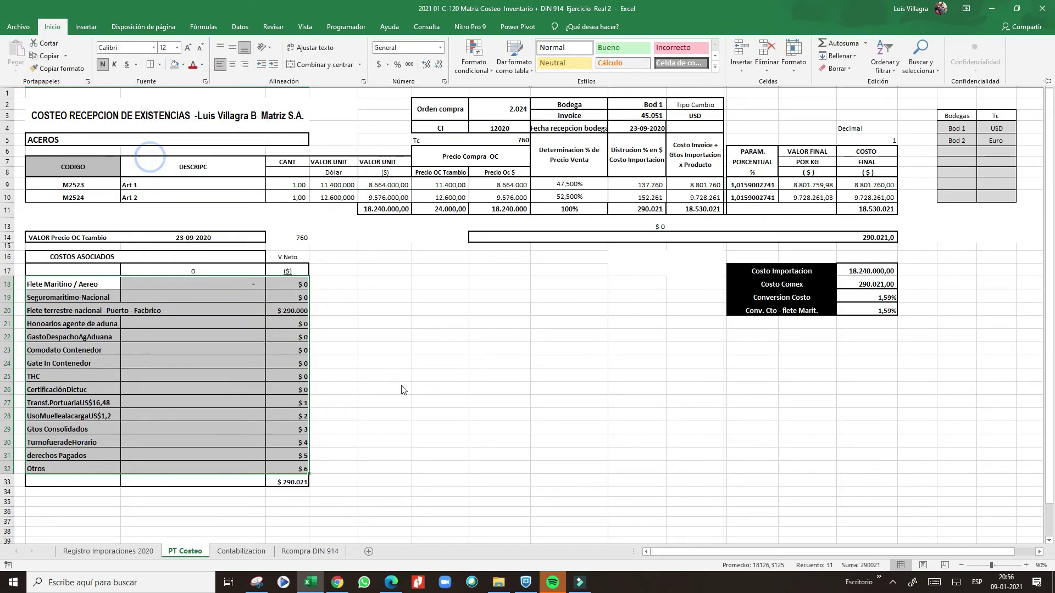
Deselect the range and select amount cell D18.
click(412, 351)
click(150, 299)
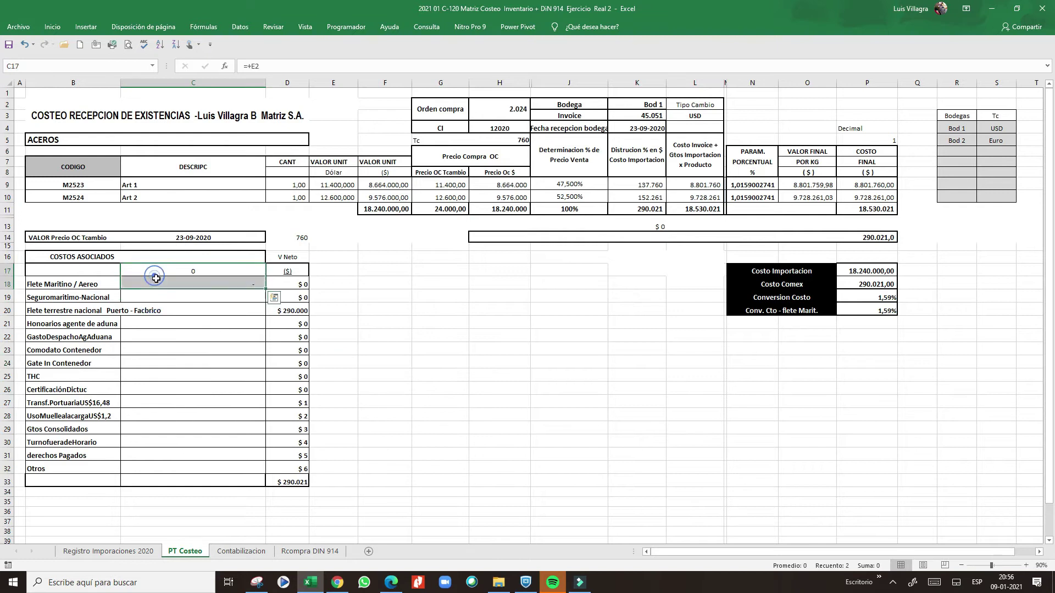
click(200, 401)
click(225, 324)
click(293, 283)
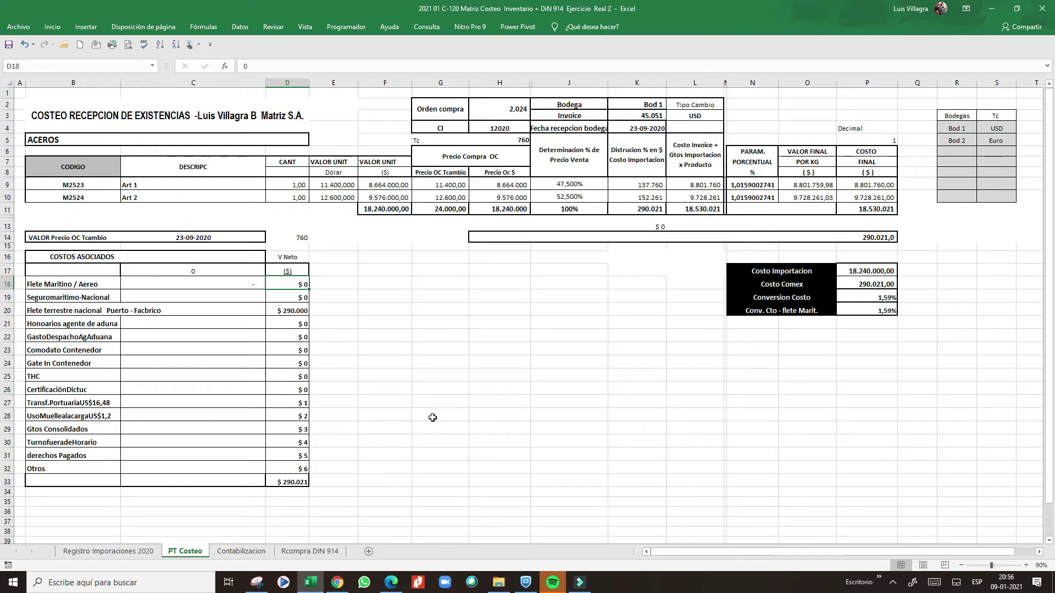
Link D19 to Contabilizacion D17 so it shows $125.783.
text(+)
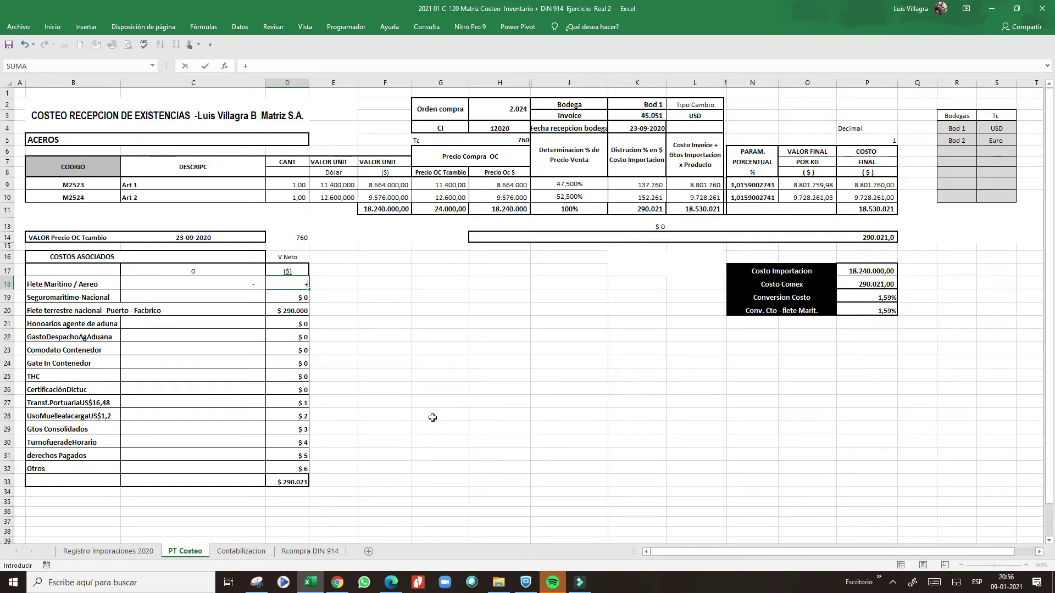
click(241, 551)
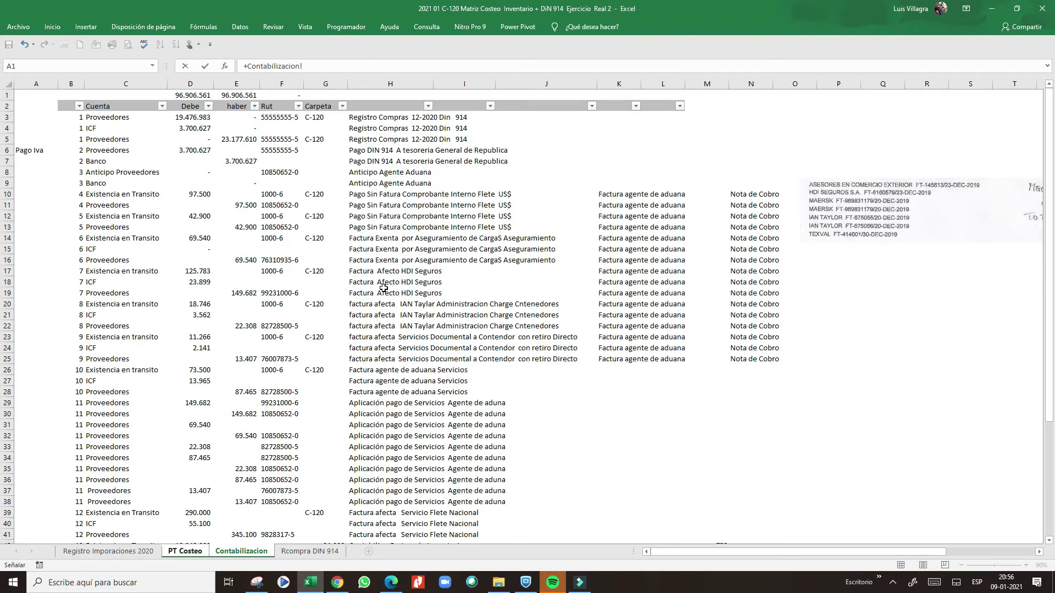
key(Escape)
click(182, 301)
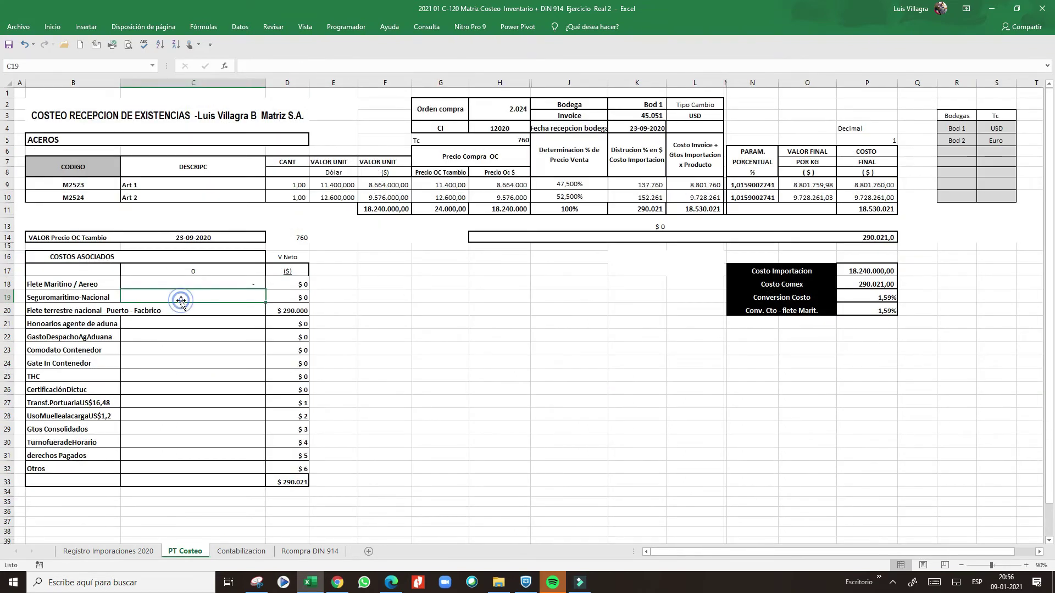
key(Right)
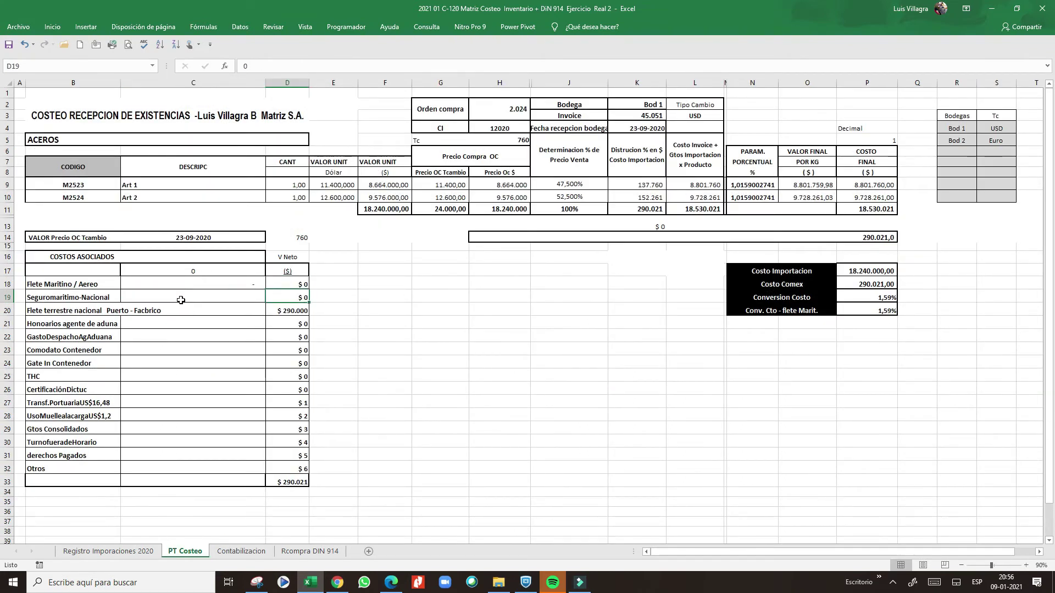
text(+)
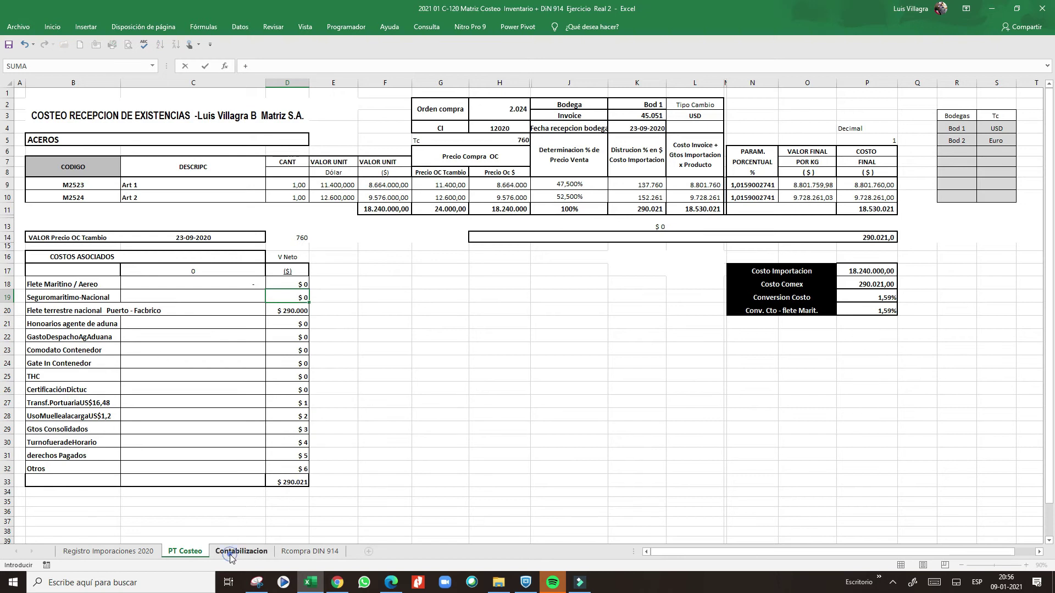
click(237, 551)
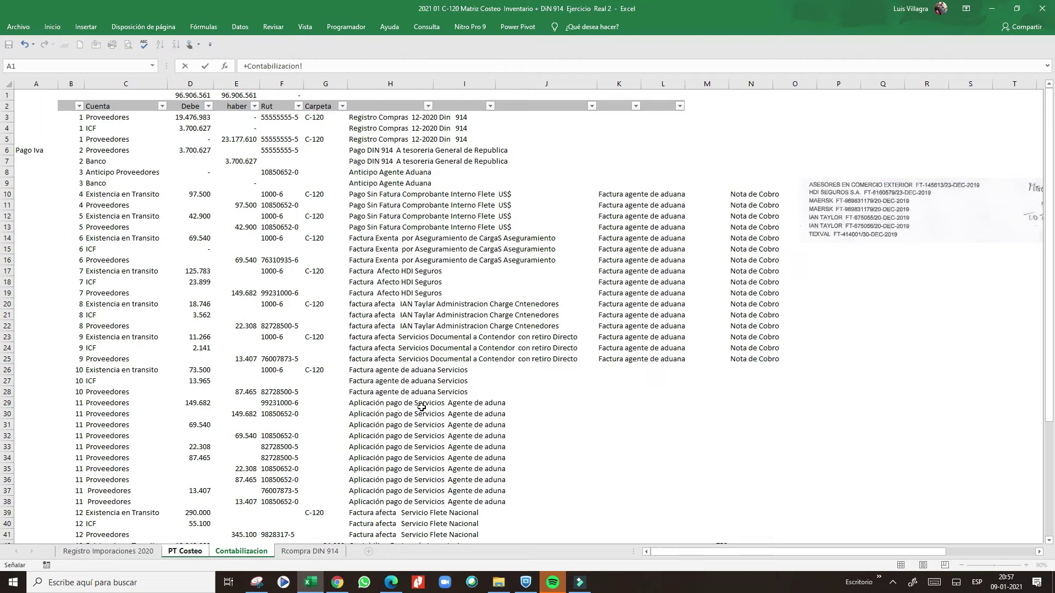
click(198, 270)
key(Return)
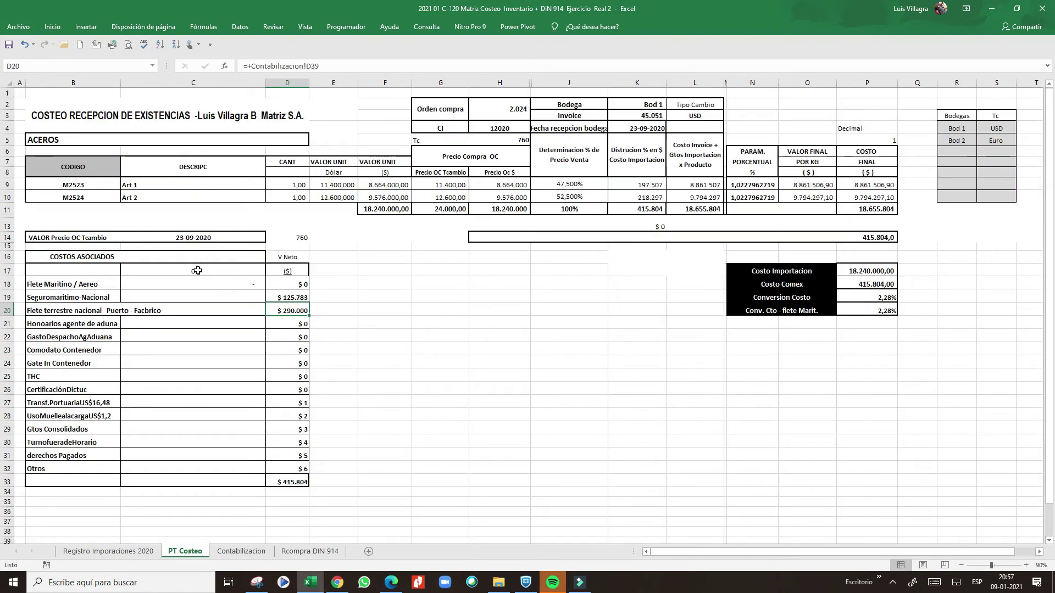
Link D20 freight to Contabilizacion's 290.000 (D39) and D21 agent fee to 73.500 (D26).
text(+)
click(237, 552)
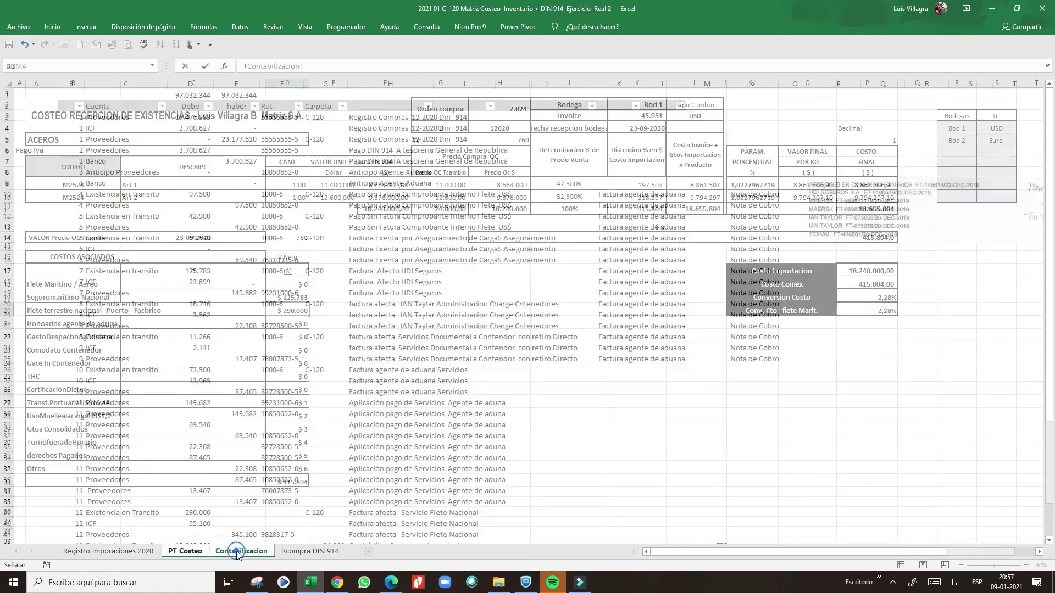
click(194, 512)
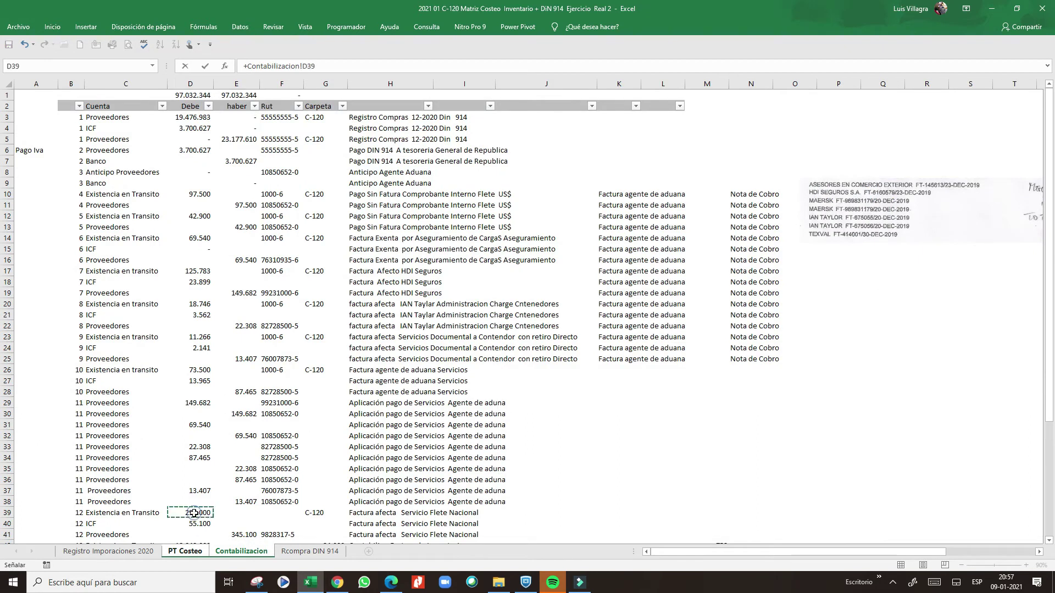
key(Return)
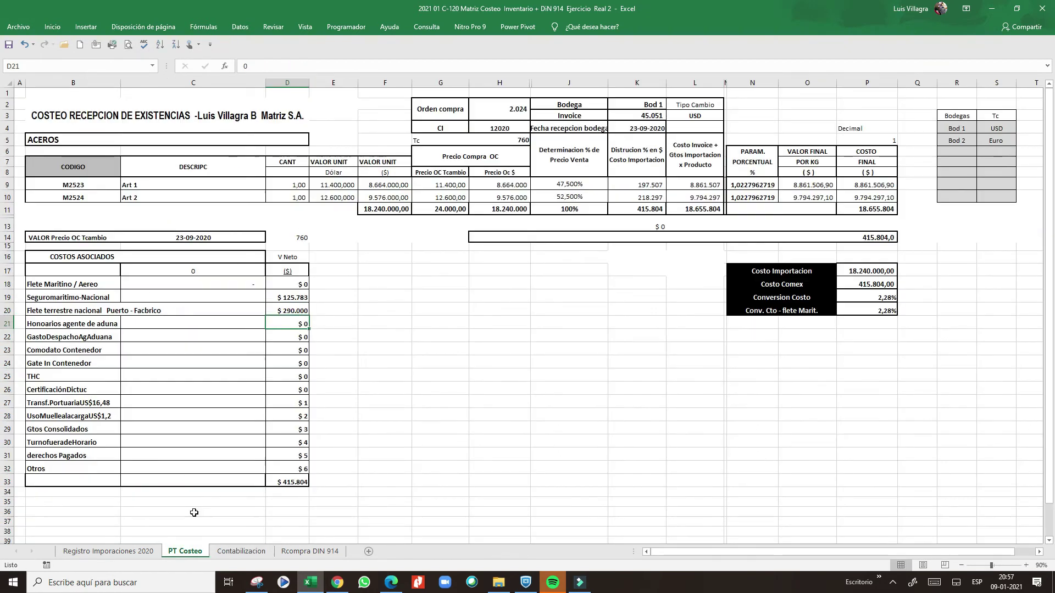
text(+)
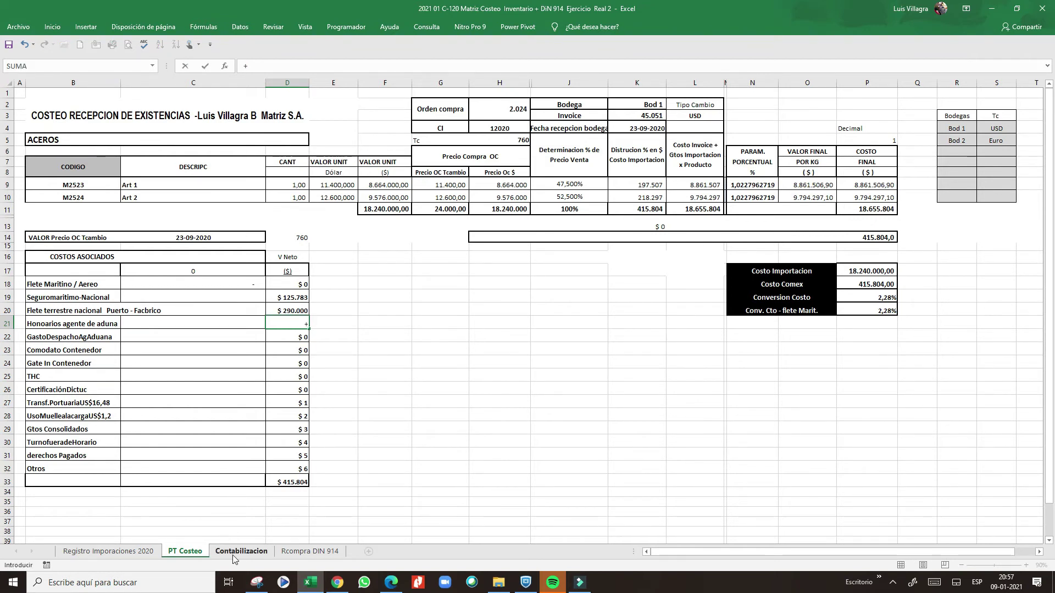
click(237, 551)
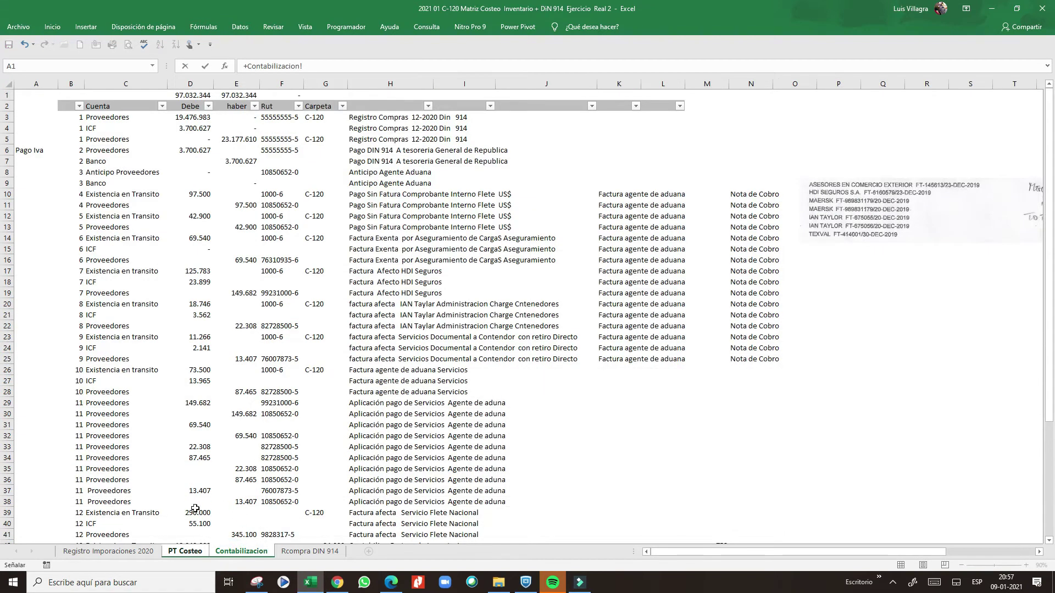
drag(1050, 321, 1049, 364)
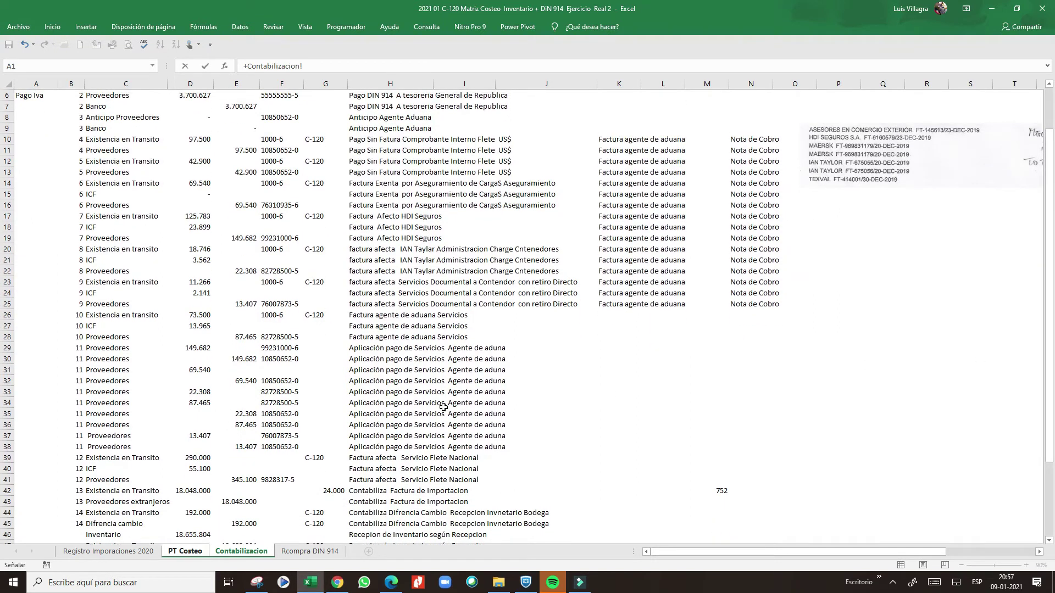
click(201, 315)
key(Return)
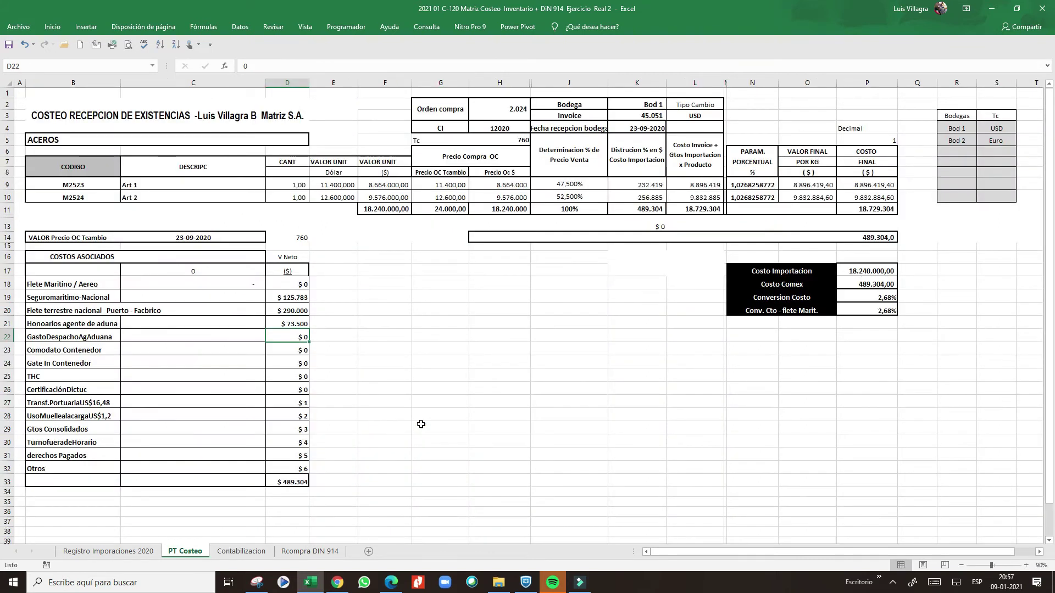
Link D22 dispatch cost to Contabilizacion's 11.266 in D23.
text(+)
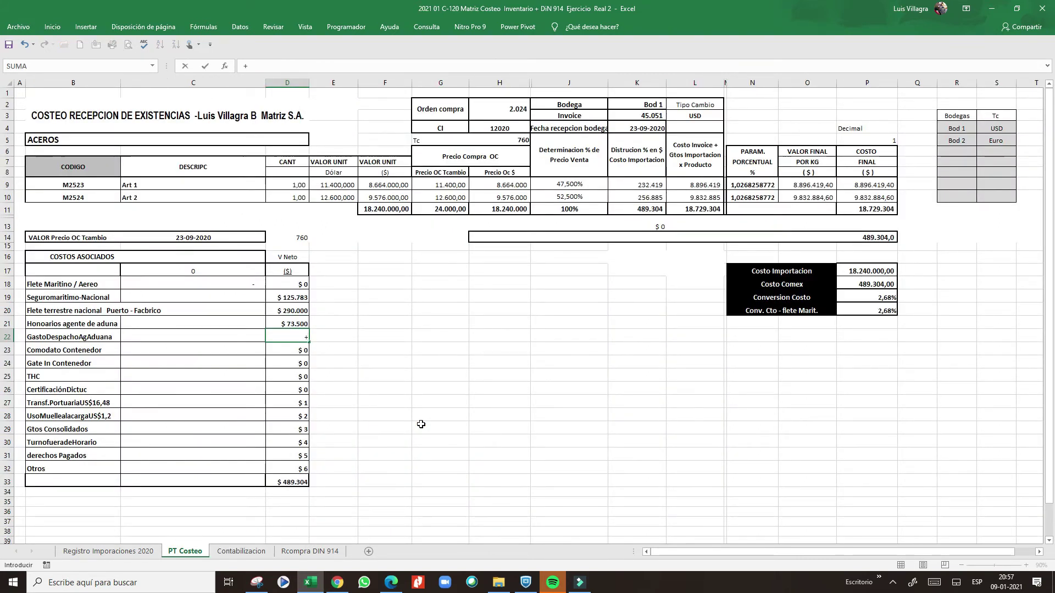
click(242, 552)
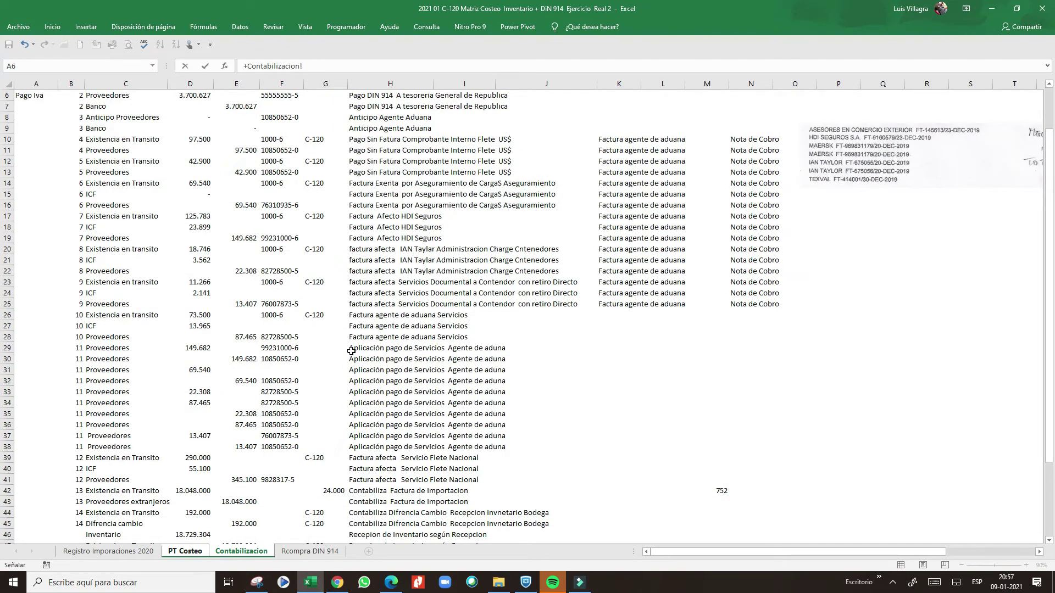
click(196, 284)
key(Return)
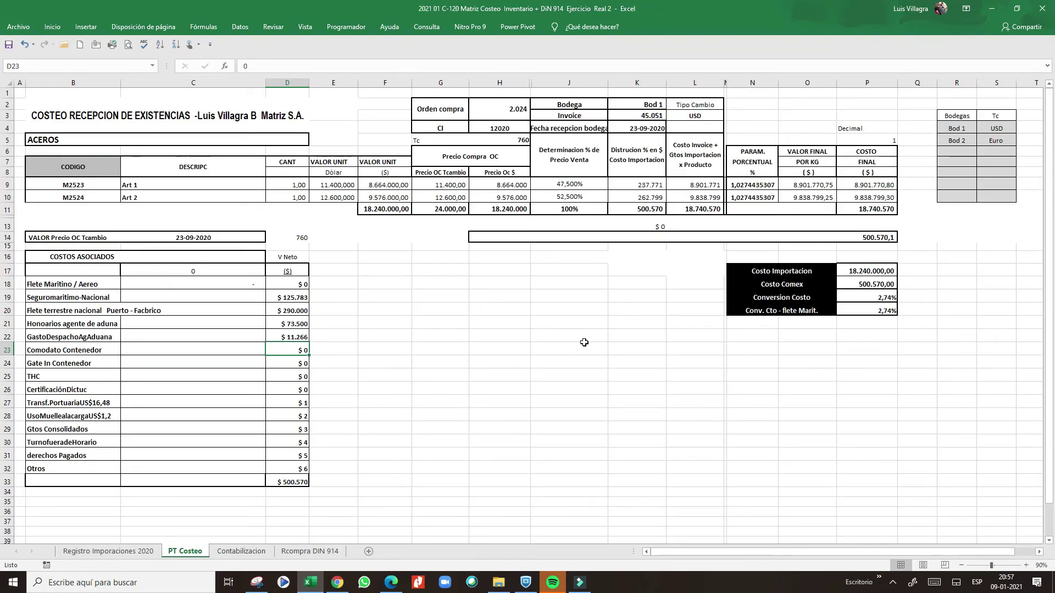
key(Down)
key(Down)
key(Down)
key(Down)
key(Down)
key(Down)
key(Down)
key(Down)
key(Down)
key(Down)
key(Up)
text(+)
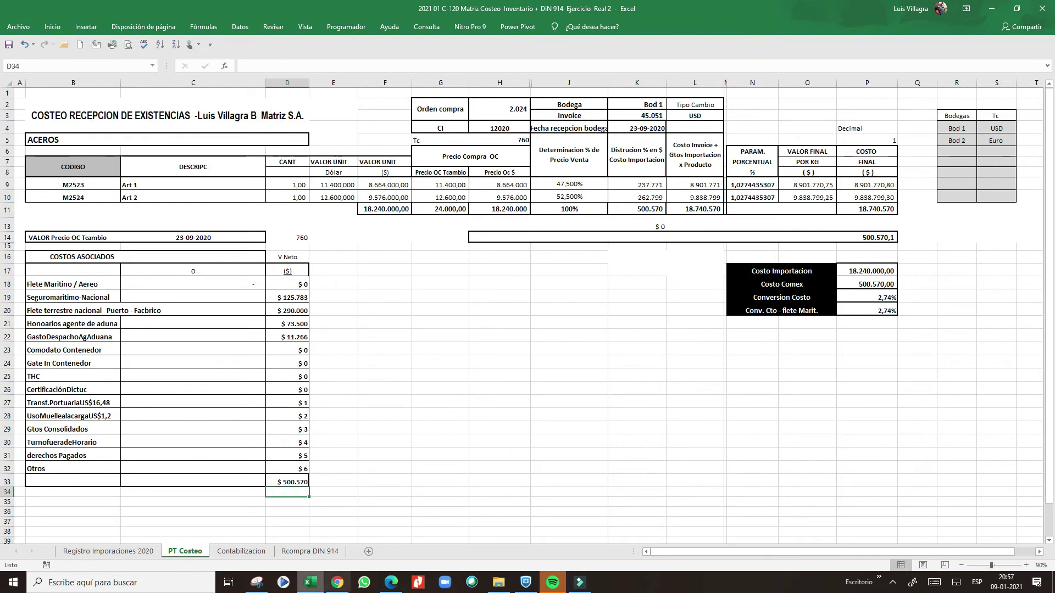
On Contabilizacion, filter Cuenta to Existencia en Transito only.
click(247, 551)
scroll(322, 343, up, 2)
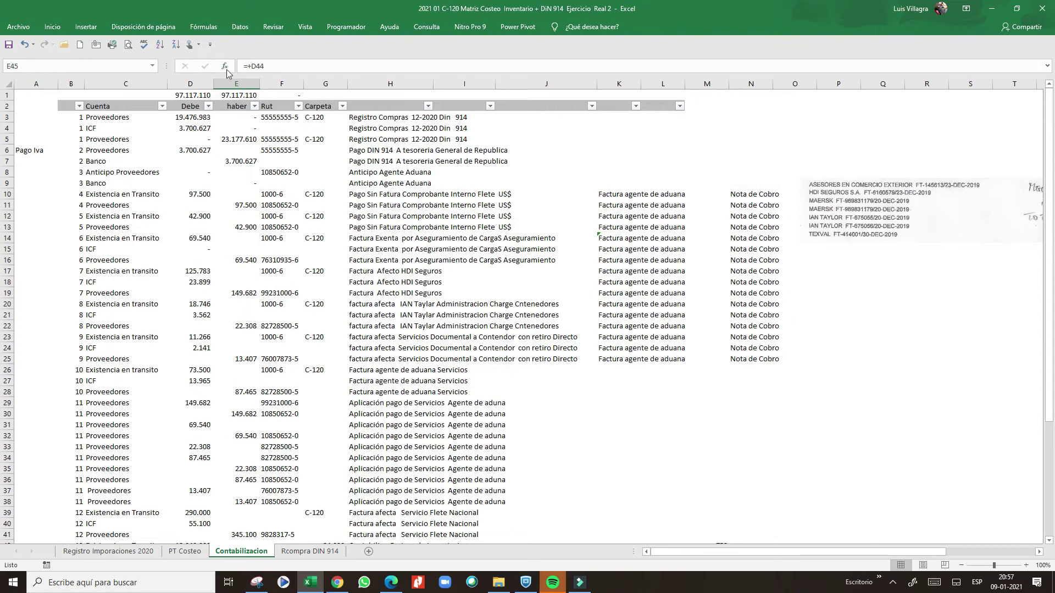
click(162, 106)
click(52, 227)
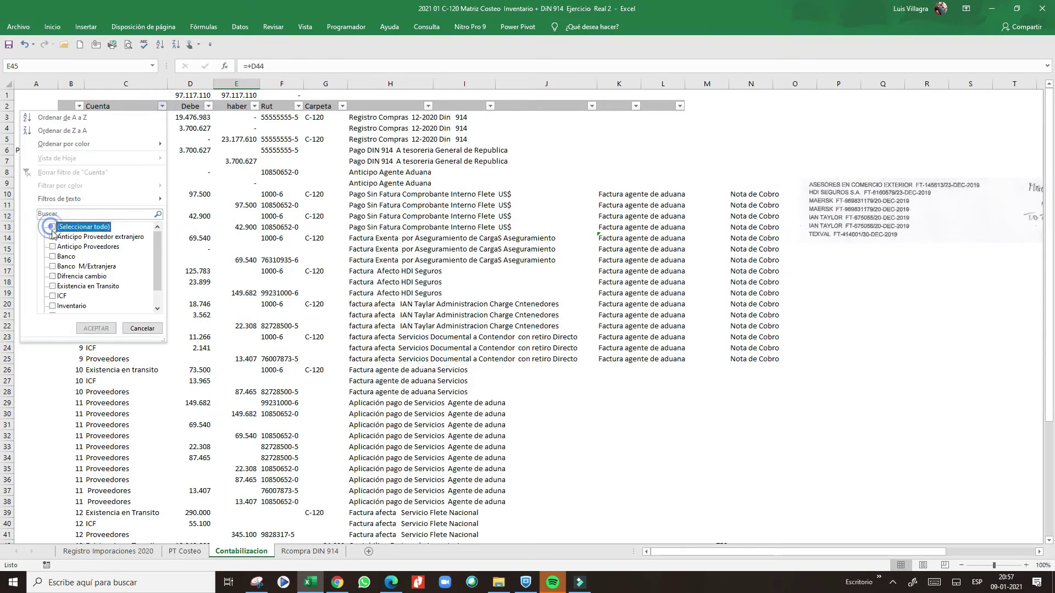
click(52, 286)
click(96, 328)
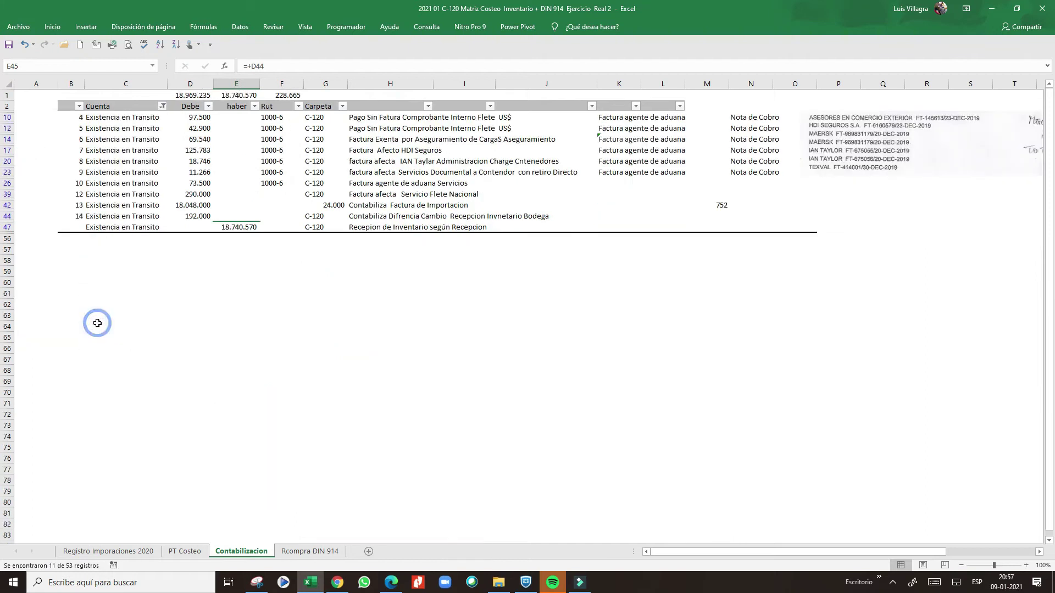
Add an AutoSum subtotal of D10:D39 in D58, giving 729.235.
click(193, 261)
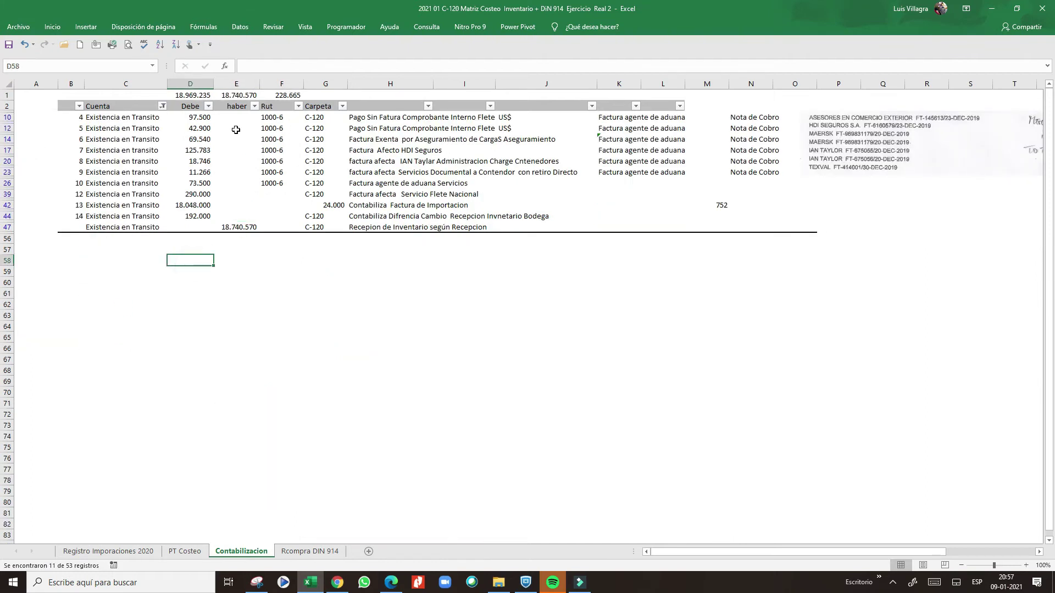
click(65, 26)
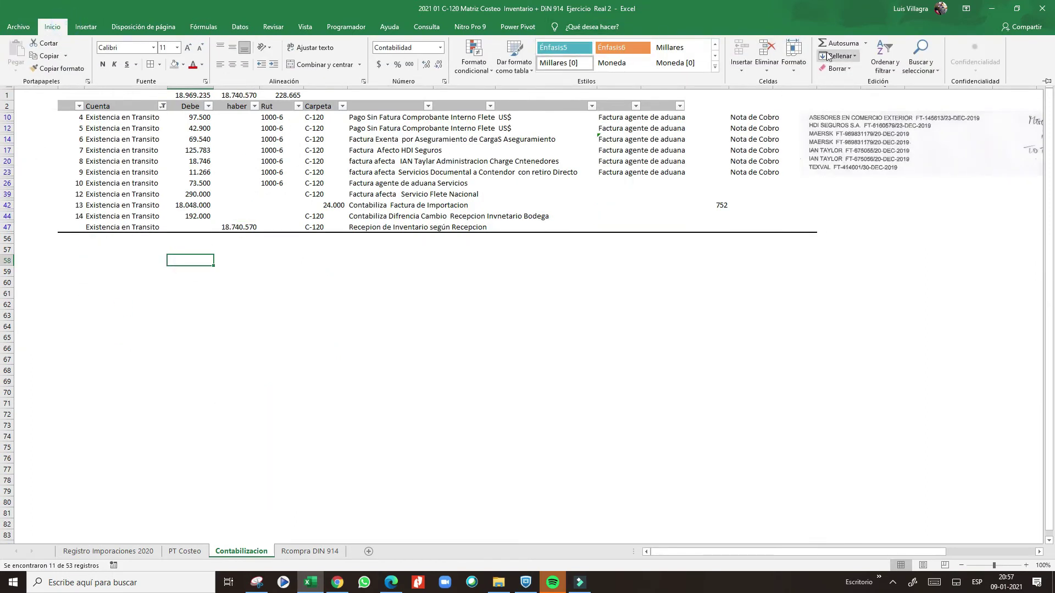
click(829, 45)
drag(215, 118, 197, 193)
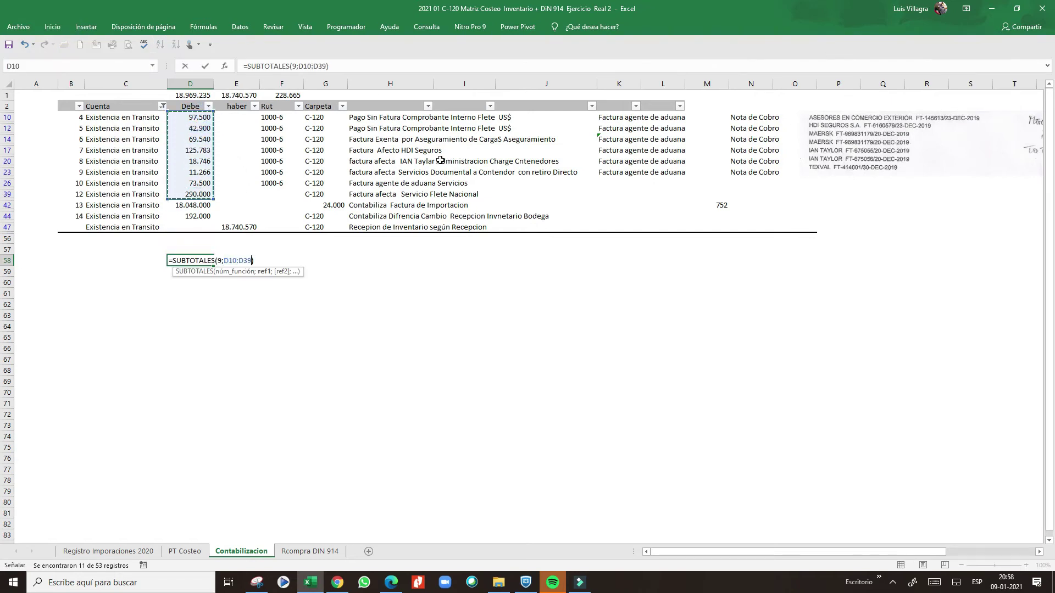
key(Return)
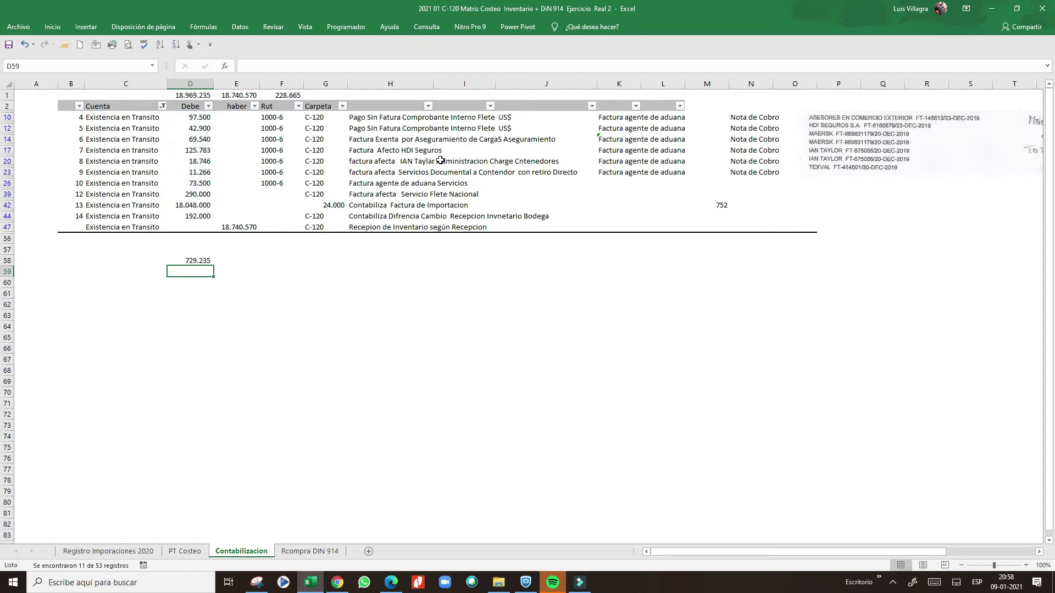
key(Up)
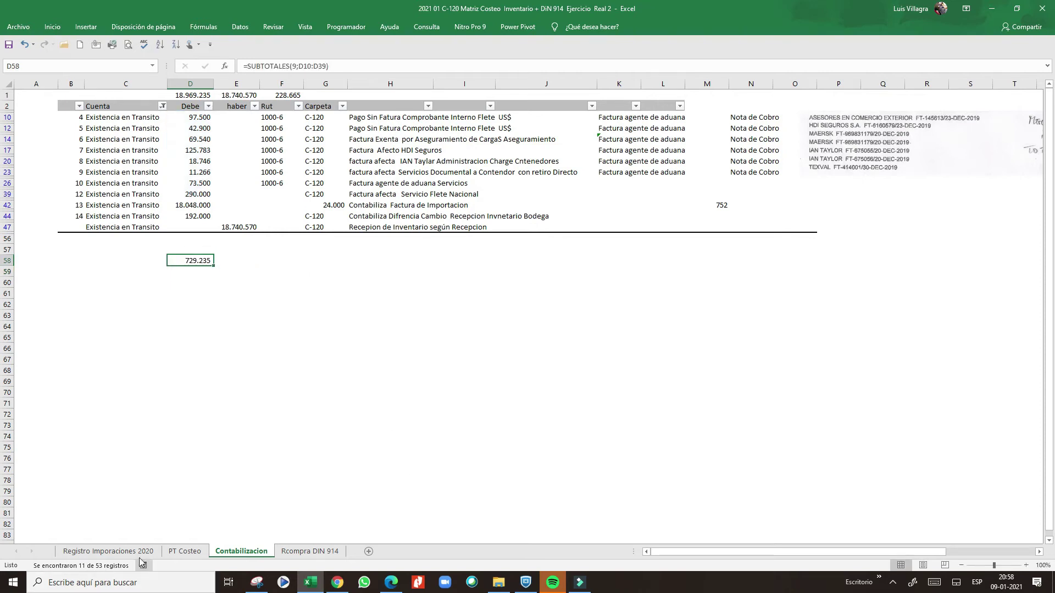
click(195, 552)
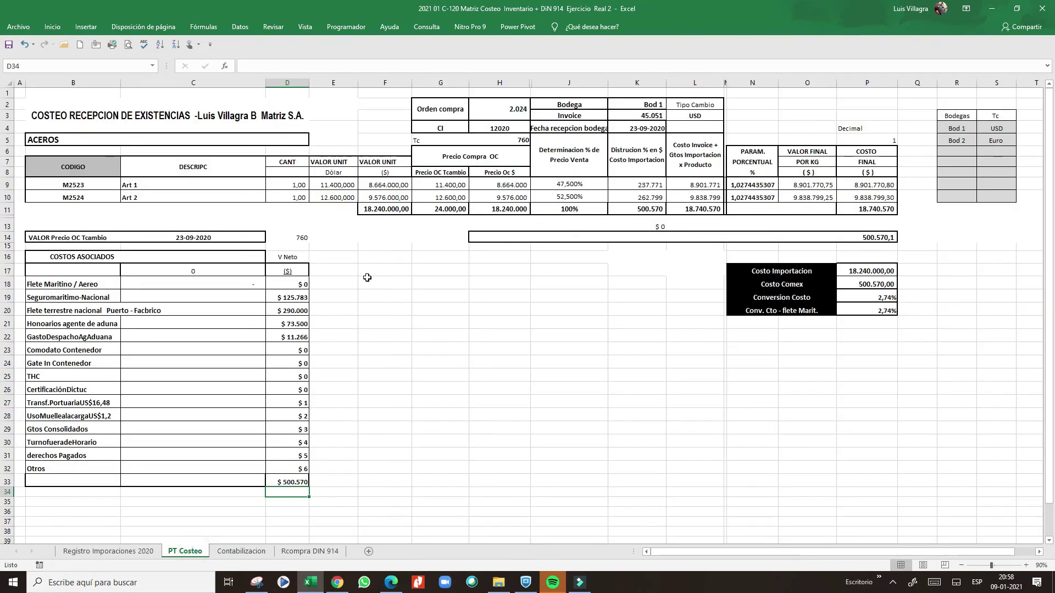
Link D35 on PT Costeo to the 729.235 subtotal in Contabilizacion D58.
click(294, 502)
text(+)
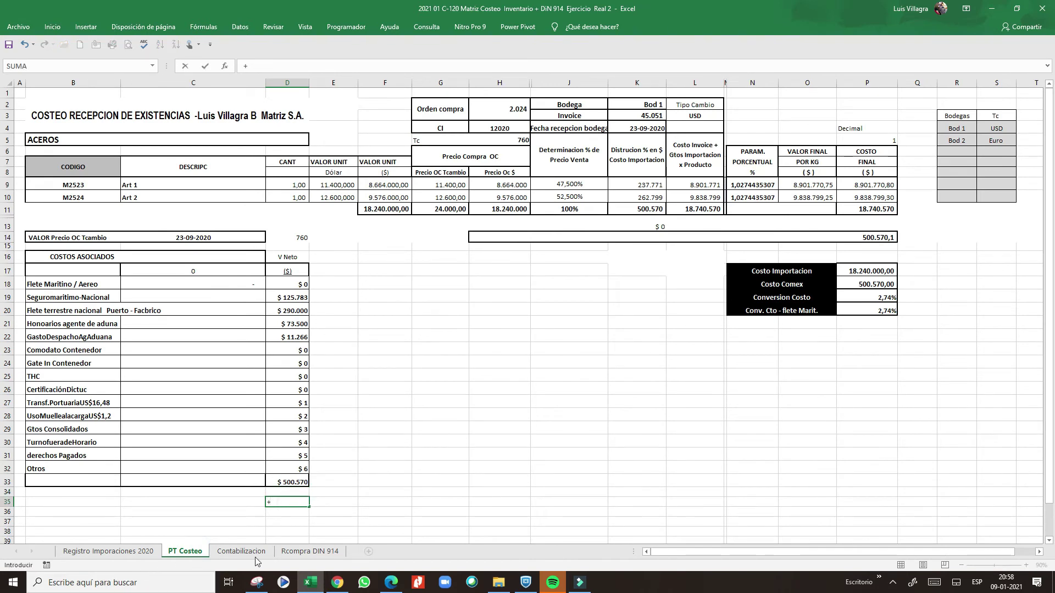
click(254, 553)
click(195, 259)
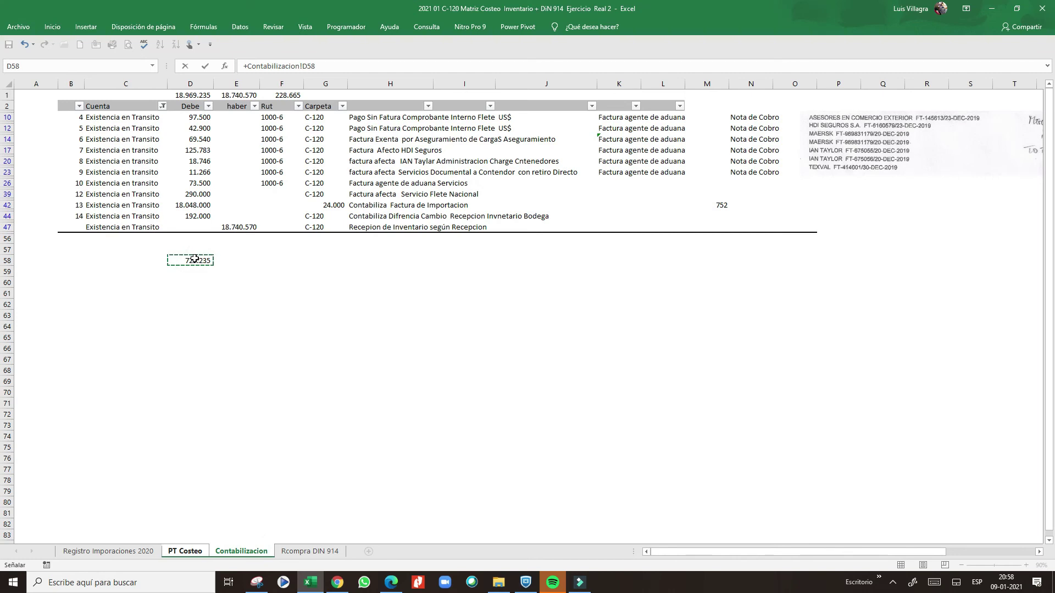
key(Return)
Make a first attempt at entering the Otros difference amount above the subtotal.
key(Up)
key(Up)
key(Up)
key(Up)
text(+)
key(Escape)
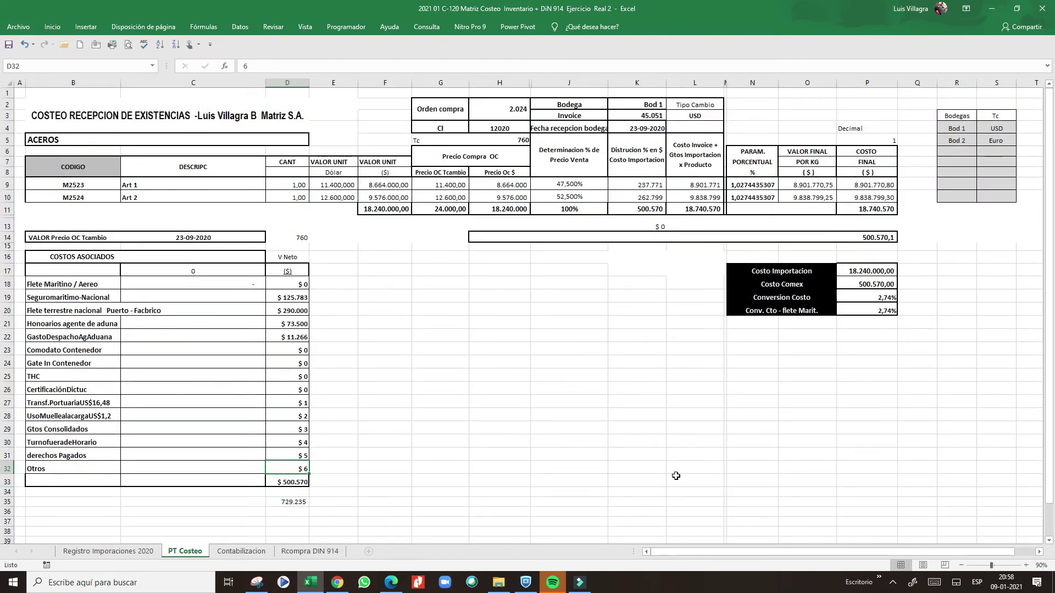
text(+729)
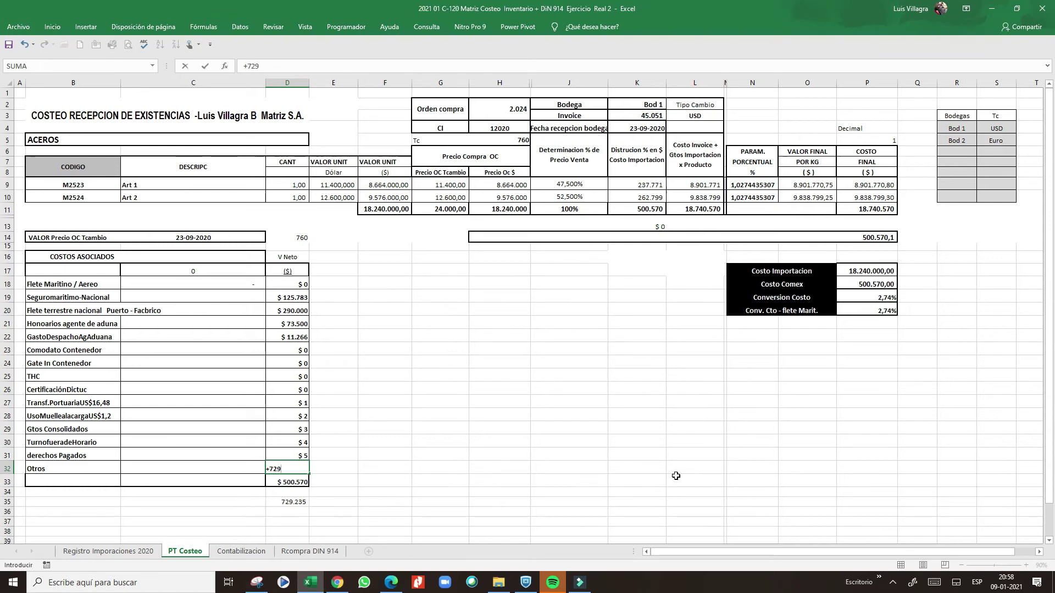
key(BackSpace)
key(BackSpace)
key(BackSpace)
text(05)
key(Return)
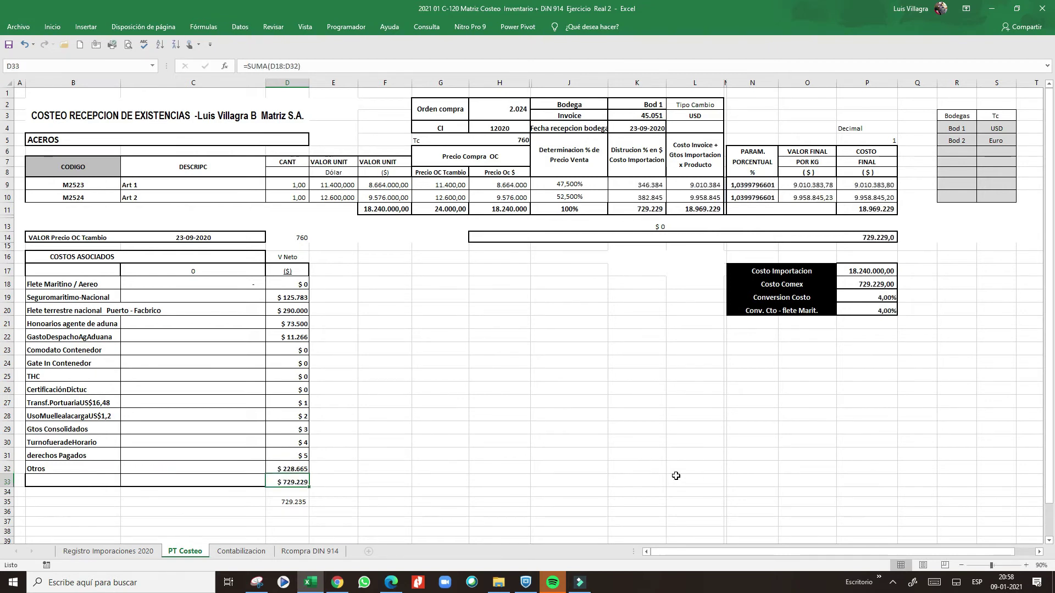
key(Down)
key(Up)
key(Up)
key(Up)
key(Up)
key(Up)
key(Up)
key(Up)
Enter 0 in the placeholder amounts from D27, including derechos Pagados.
key(Down)
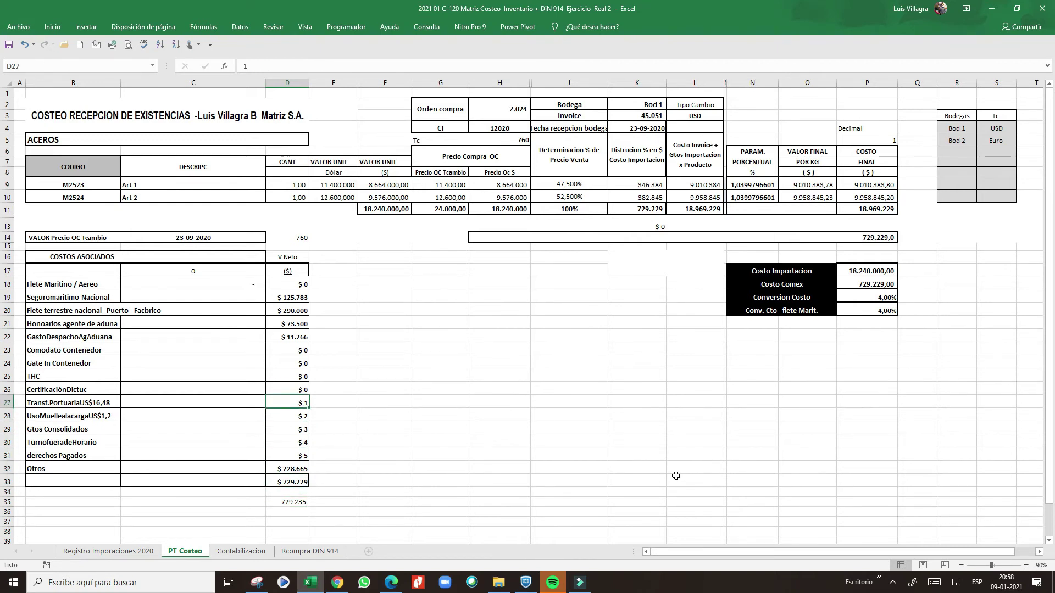
text(0 0 0 0)
key(Return)
text(0)
key(Return)
text(=729235-500570)
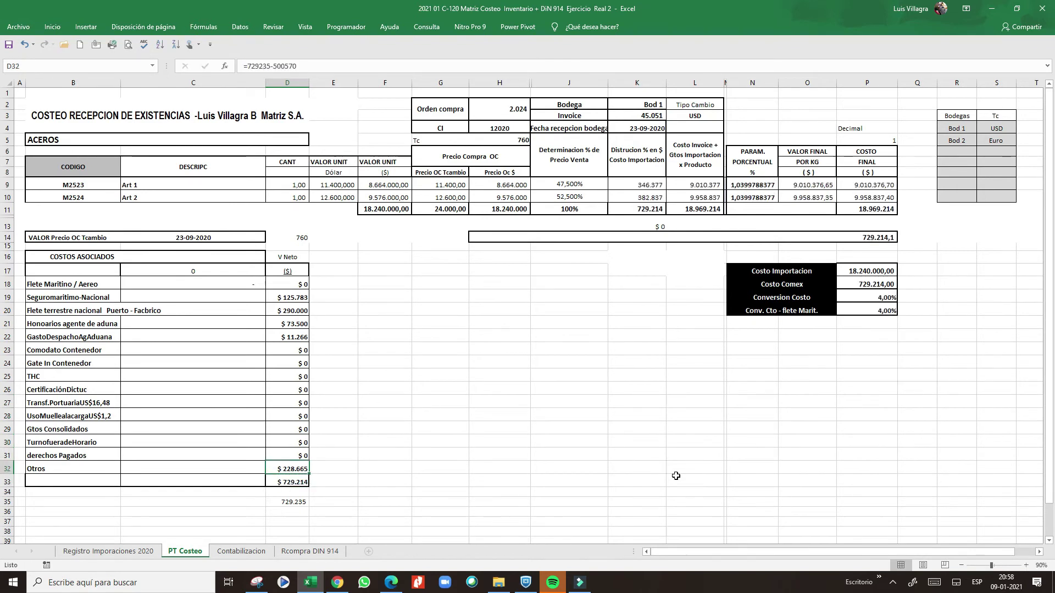
key(Return)
key(Up)
key(F2)
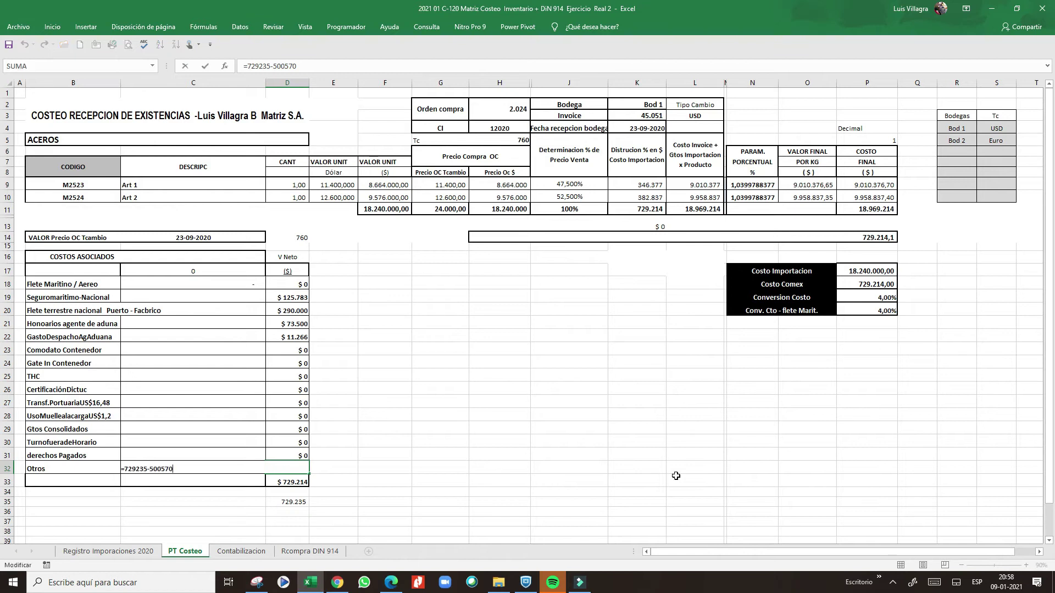
key(BackSpace)
key(BackSpace)
key(BackSpace)
key(Return)
key(Up)
key(F2)
key(BackSpace)
key(BackSpace)
key(BackSpace)
key(Return)
key(Up)
key(Up)
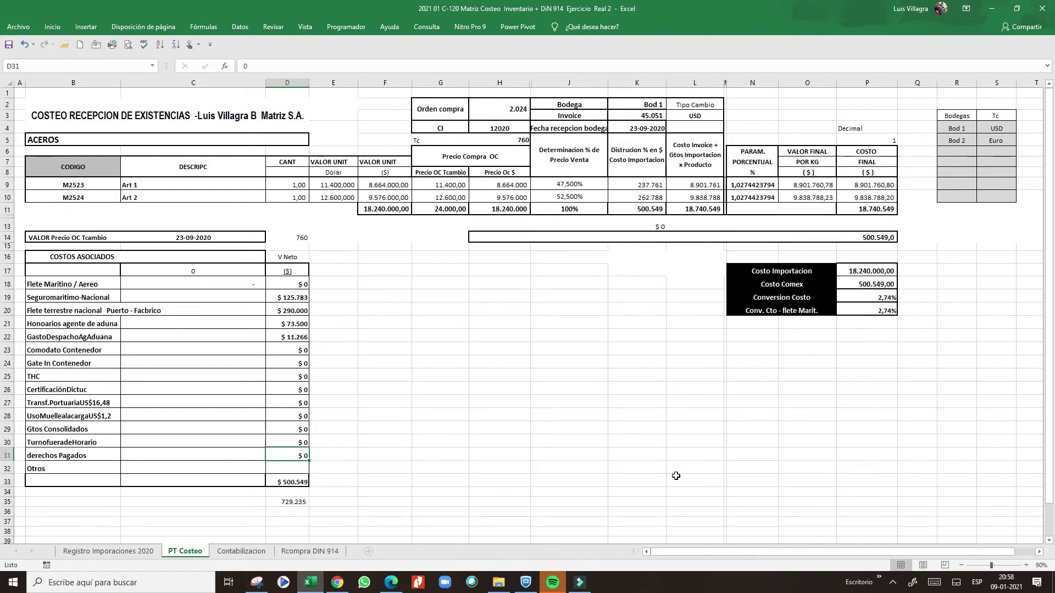
key(Down)
text(+72923)
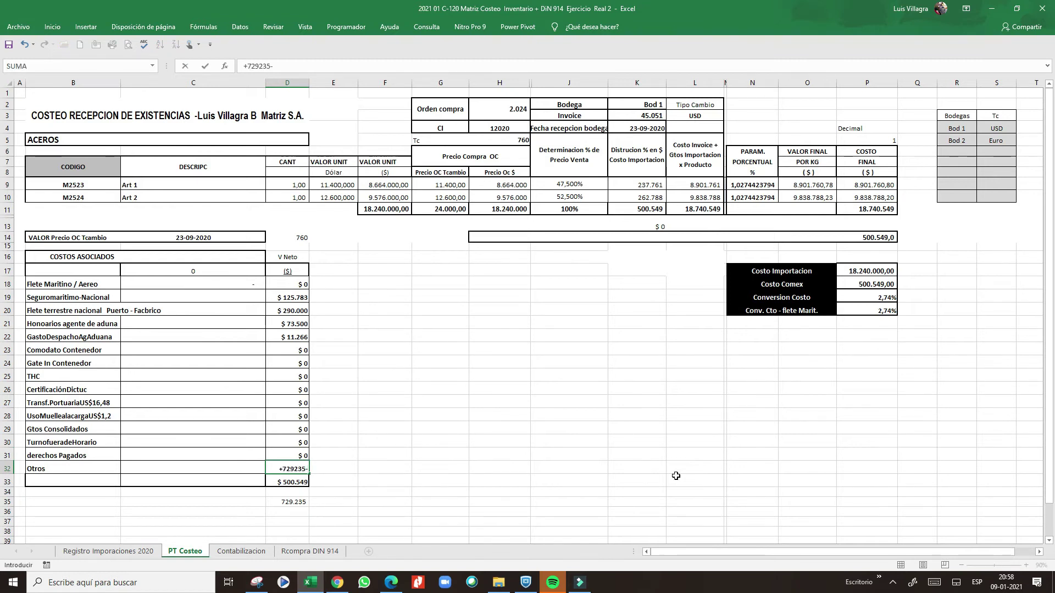
text(5-500549)
key(Return)
key(Up)
key(Up)
key(Up)
key(Up)
key(Up)
key(Up)
key(Up)
key(Up)
key(Up)
key(Down)
key(Down)
key(Down)
key(Down)
key(Down)
key(Left)
key(Left)
key(Left)
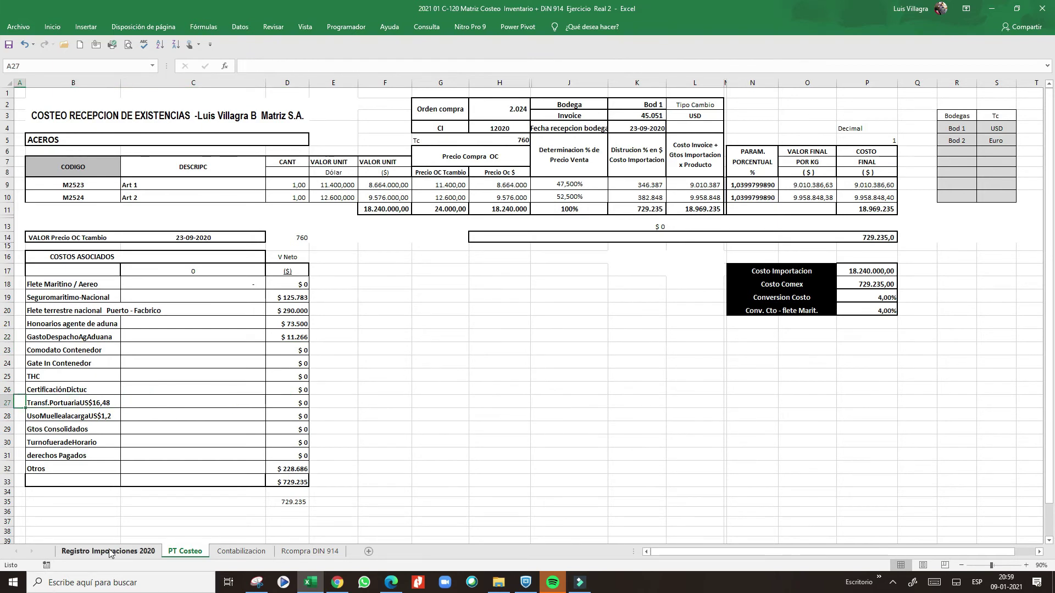
Correct P13 on Registro Imporaciones 2020 to 'Honorarios agente de aduna'.
click(110, 552)
click(846, 218)
click(803, 233)
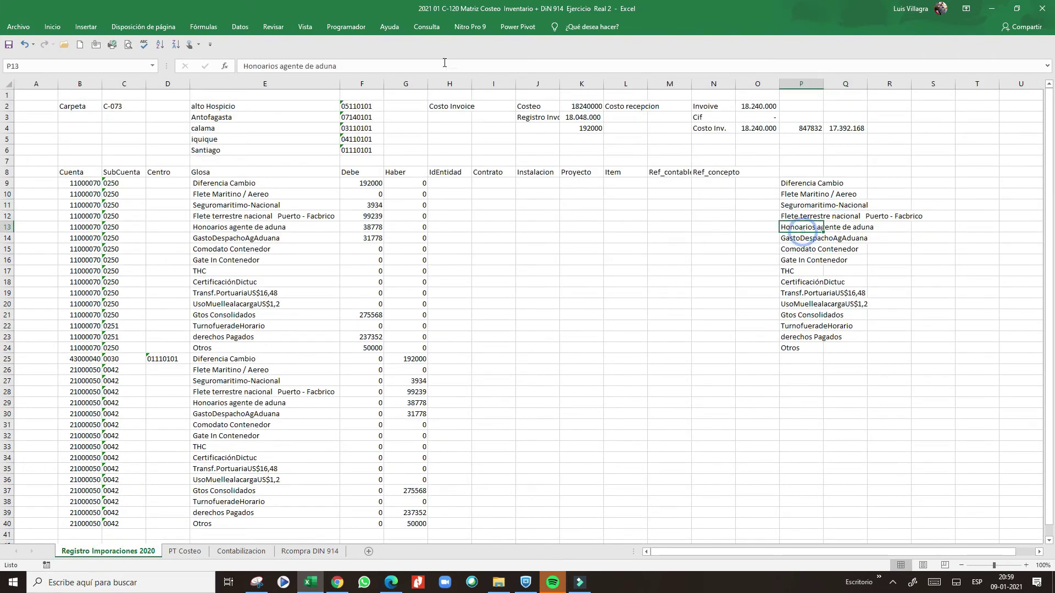
click(266, 65)
text(r)
key(Return)
Check the column P concept labels, including derechos Pagados, then return to PT Costeo.
click(822, 216)
click(813, 205)
click(807, 337)
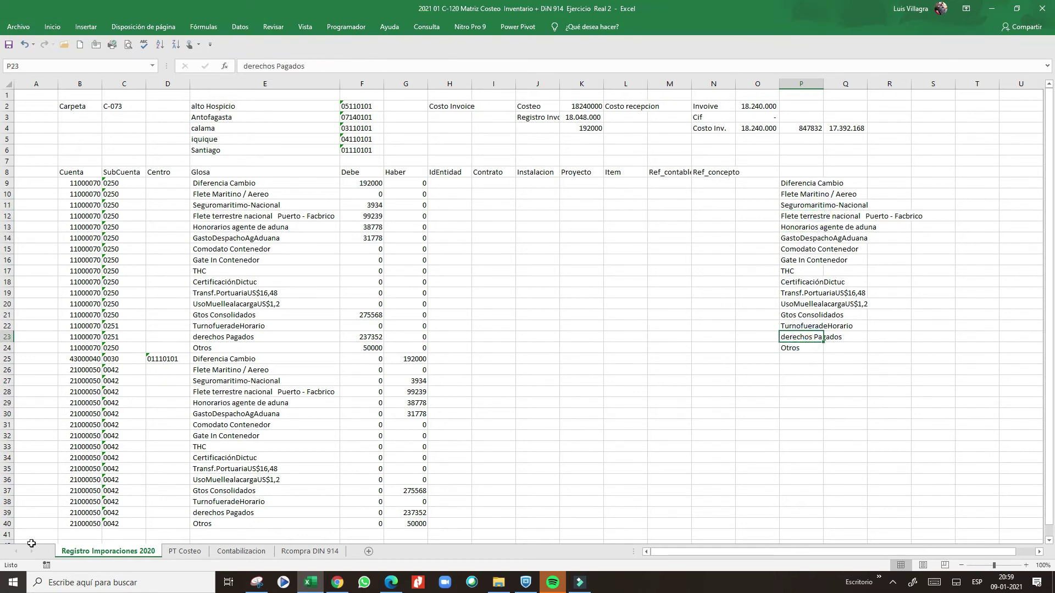
click(185, 551)
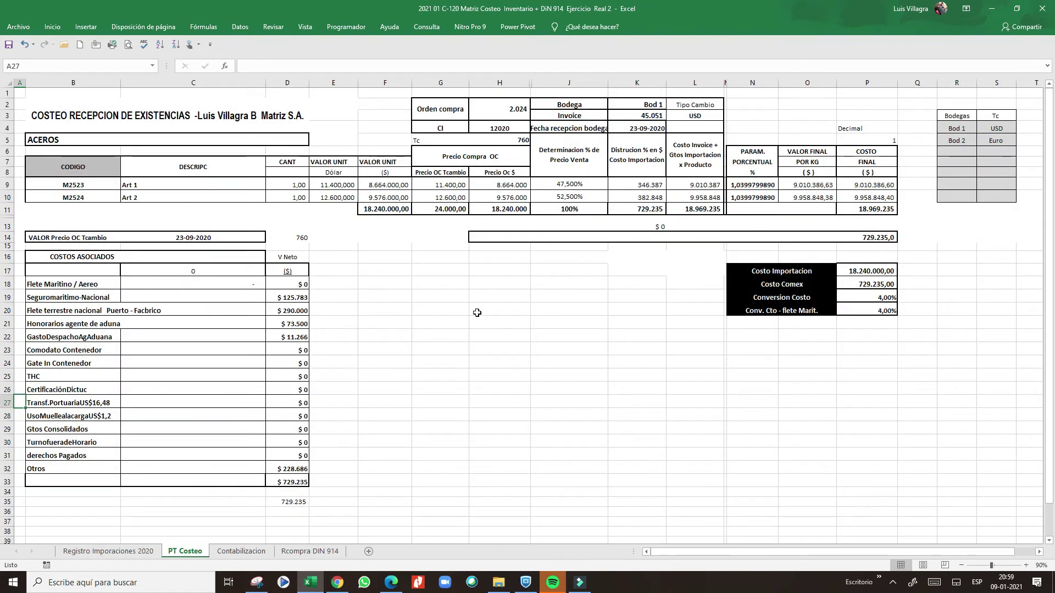
Review the PT Costeo cost formulas in K9, K10, L9, L10, P17 and D19.
click(652, 197)
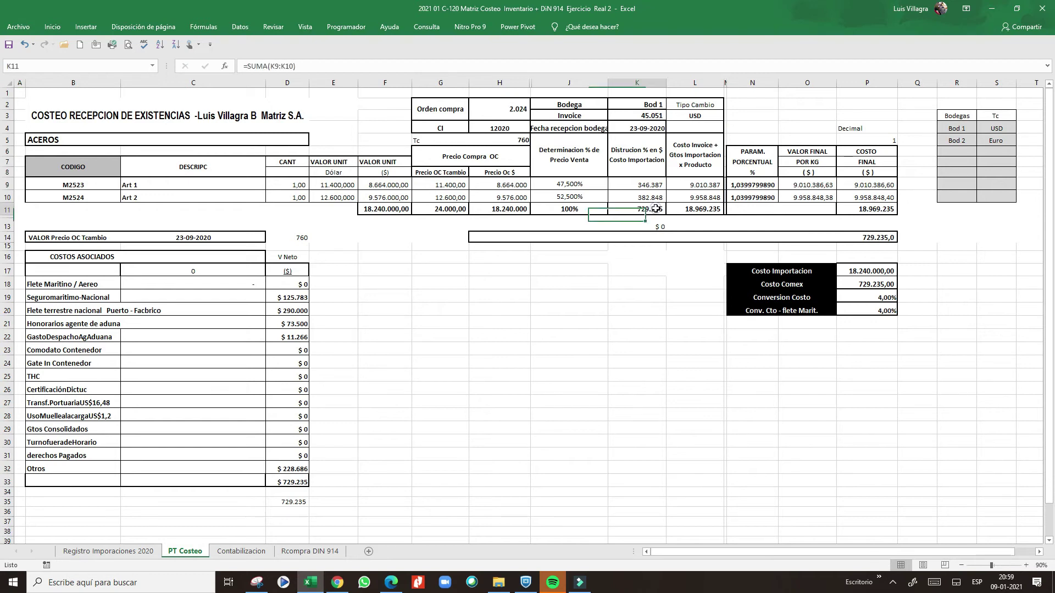
click(563, 182)
click(641, 185)
click(697, 185)
click(696, 199)
click(707, 180)
click(707, 197)
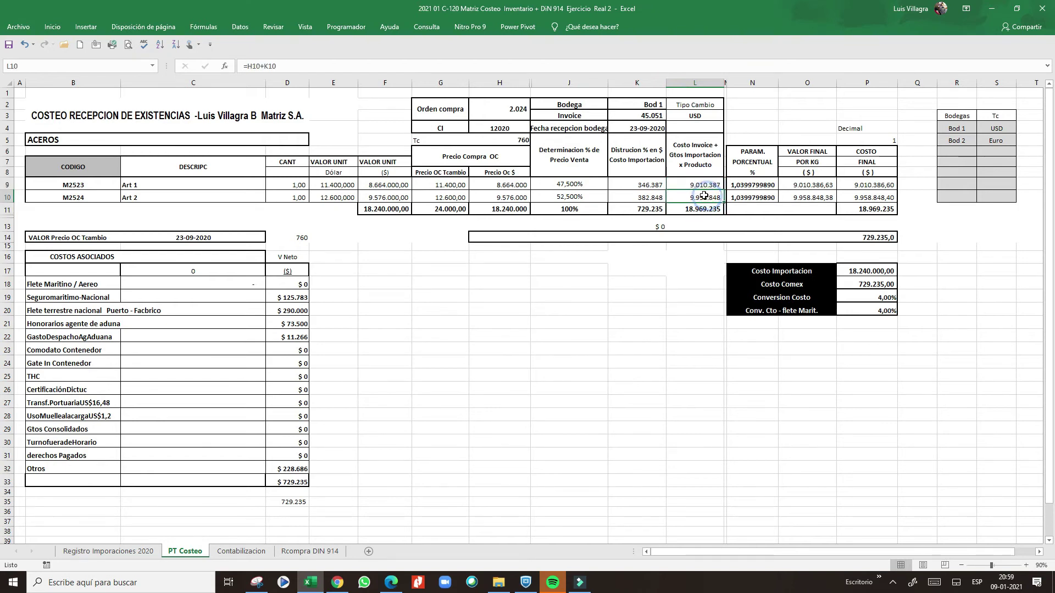
click(874, 273)
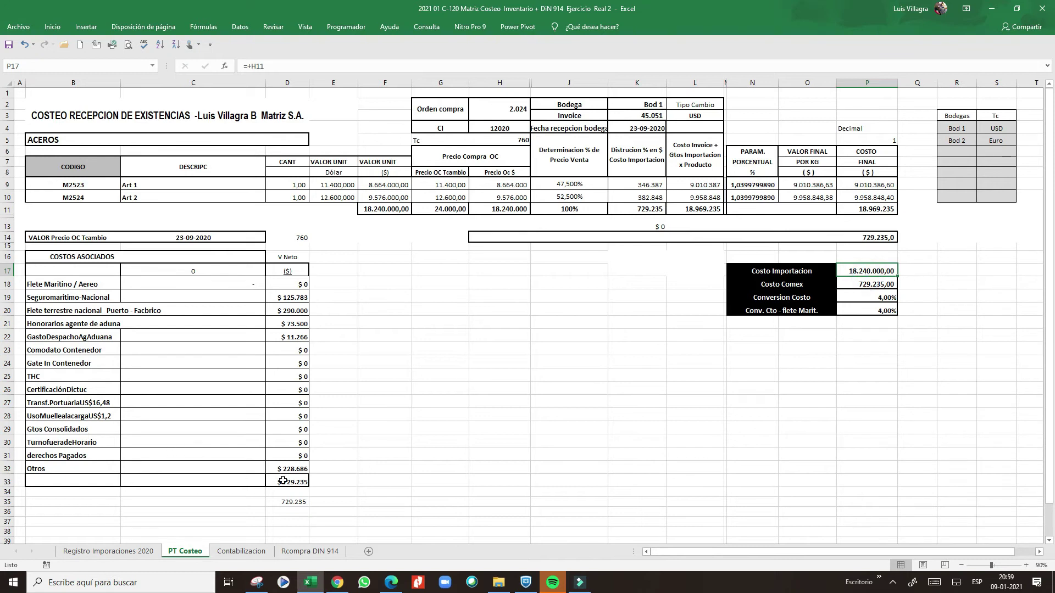
click(370, 413)
click(291, 297)
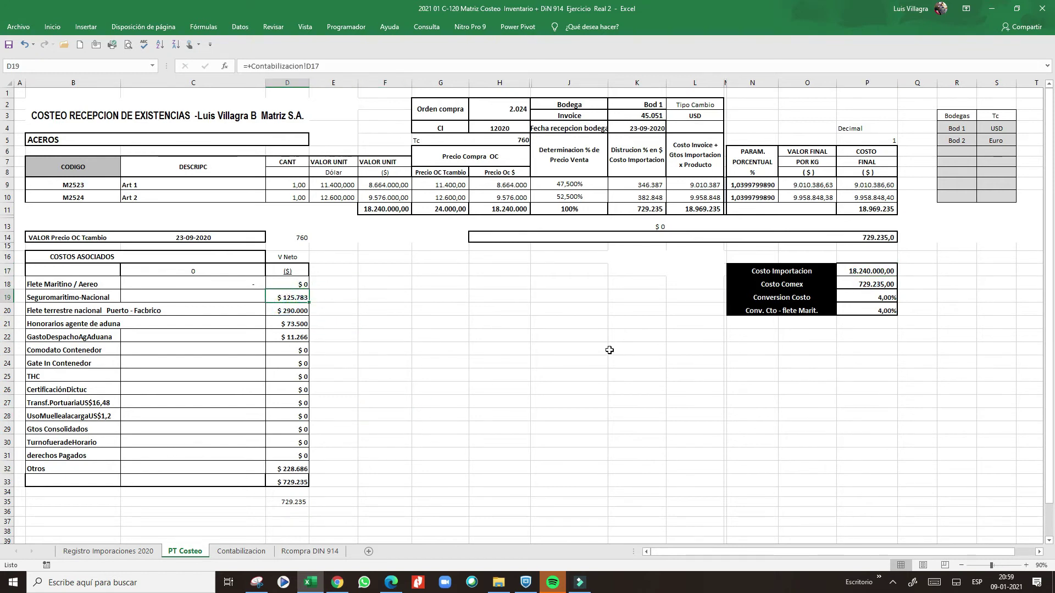
Link K2 on Registro Imporaciones 2020 to the PT Costeo total 18240000 in H11.
click(71, 551)
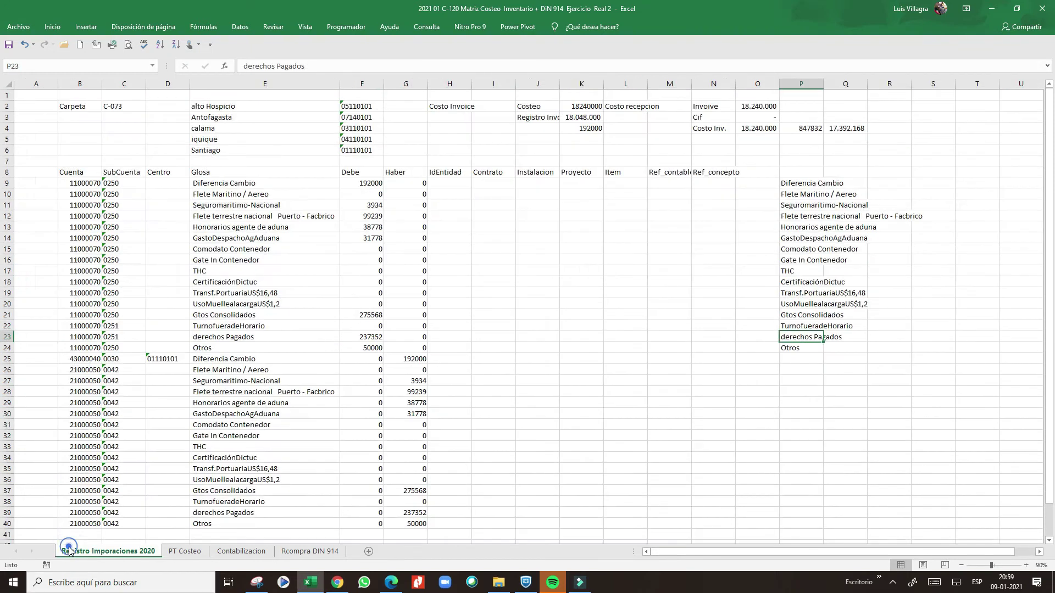
click(577, 105)
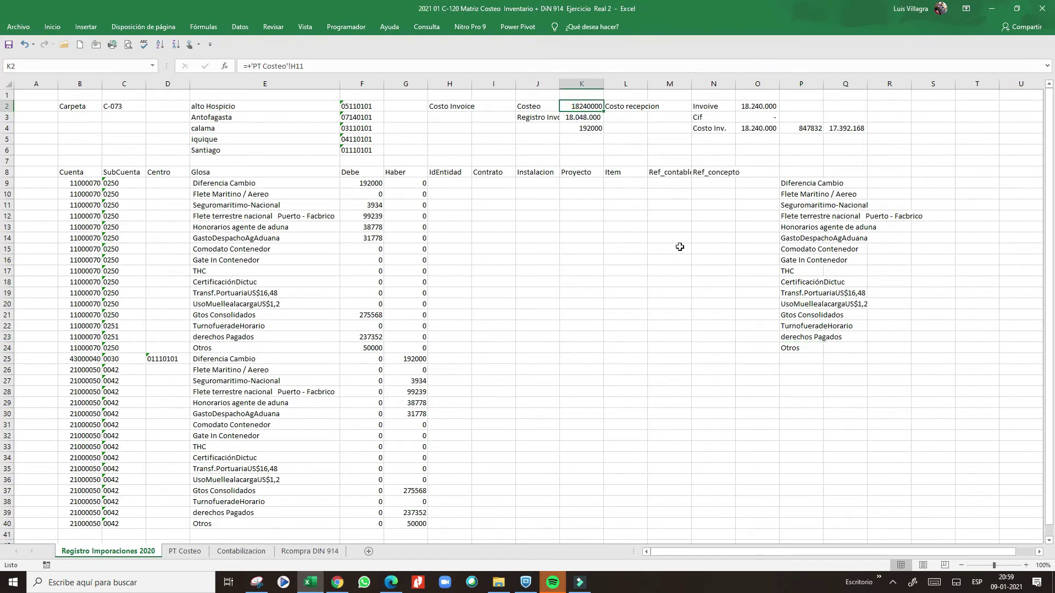
text(+)
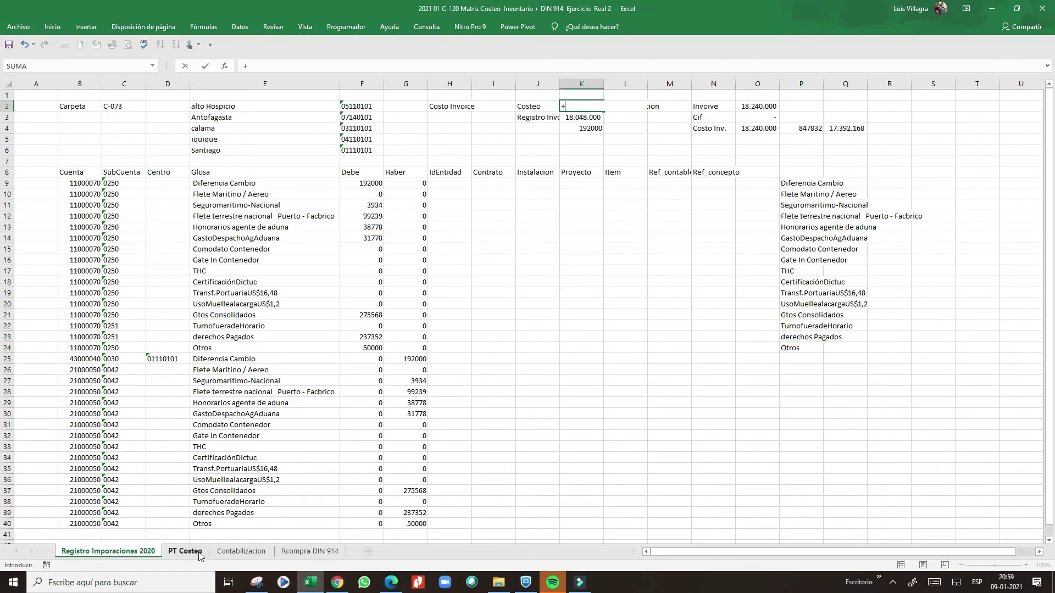
click(184, 551)
click(508, 210)
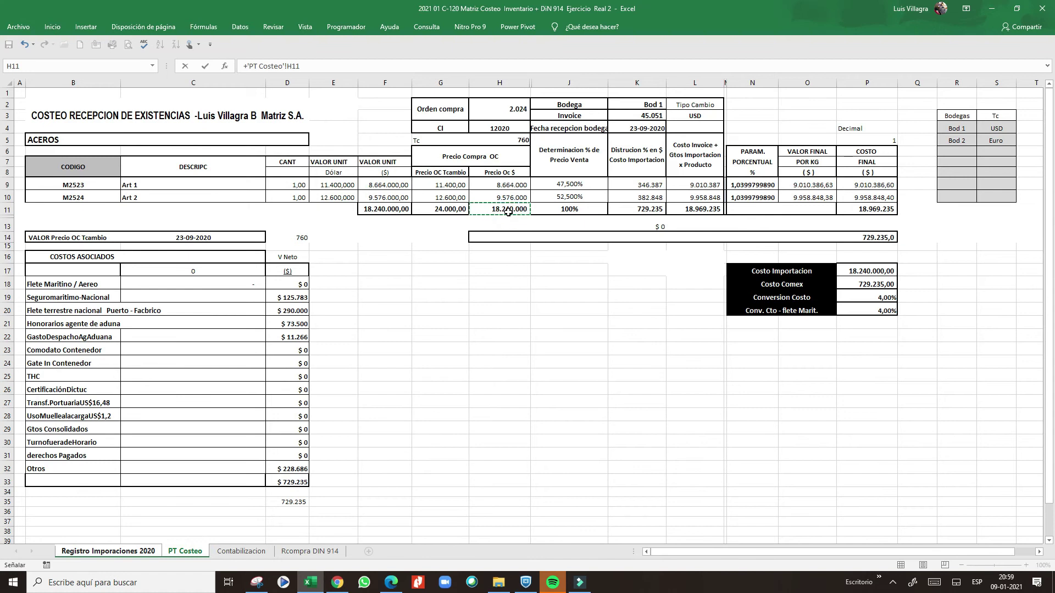
key(Return)
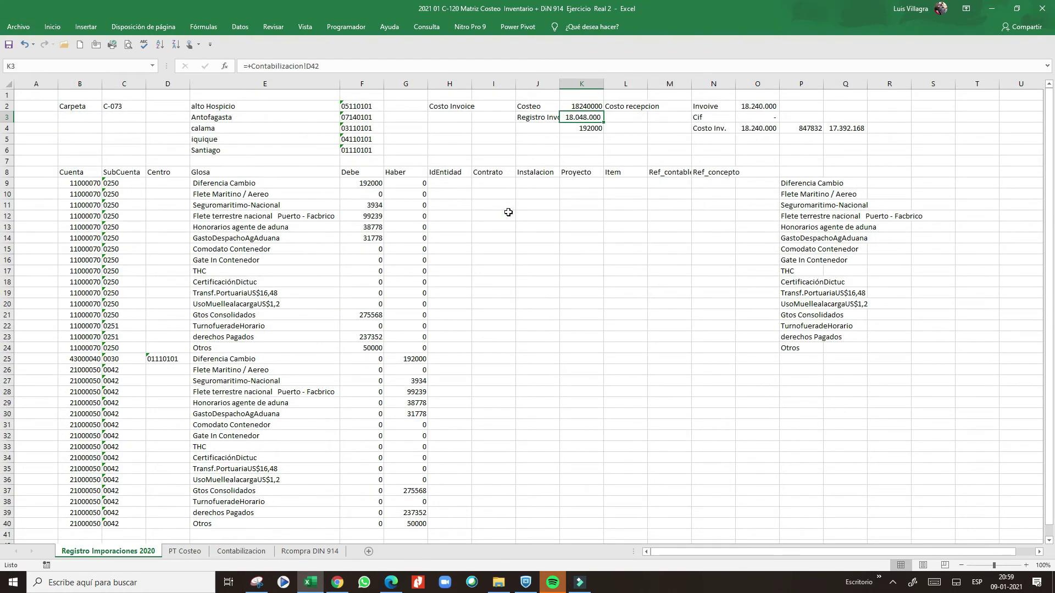
Link K3 to Contabilizacion D42's 18.048.000 invoice, leaving 192000 in K4.
text(+)
click(241, 550)
click(197, 205)
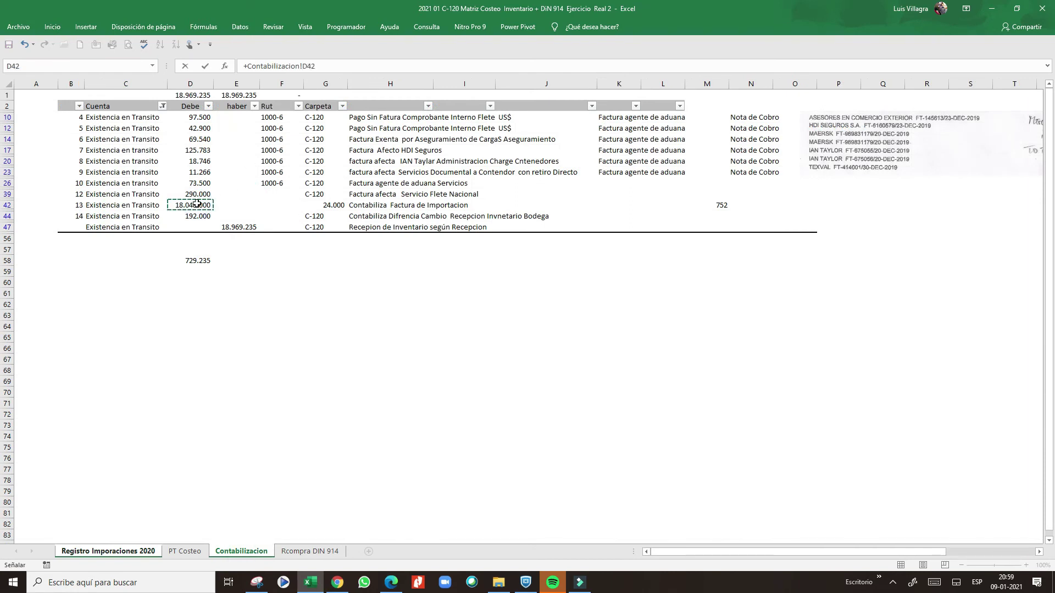
key(Return)
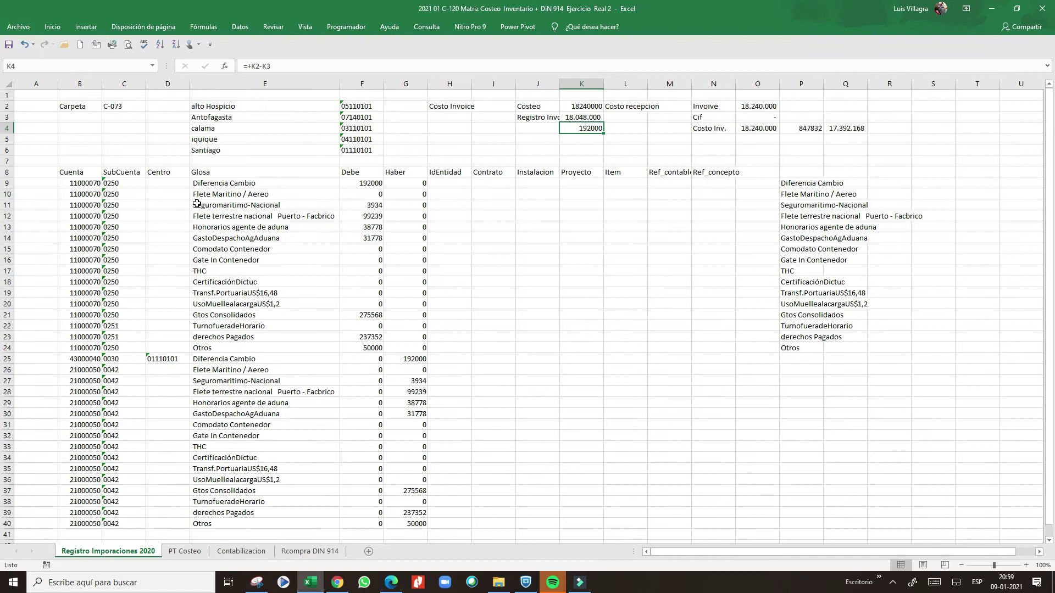
Give K2:K4 accounting format with no decimals.
drag(574, 108, 581, 128)
click(52, 27)
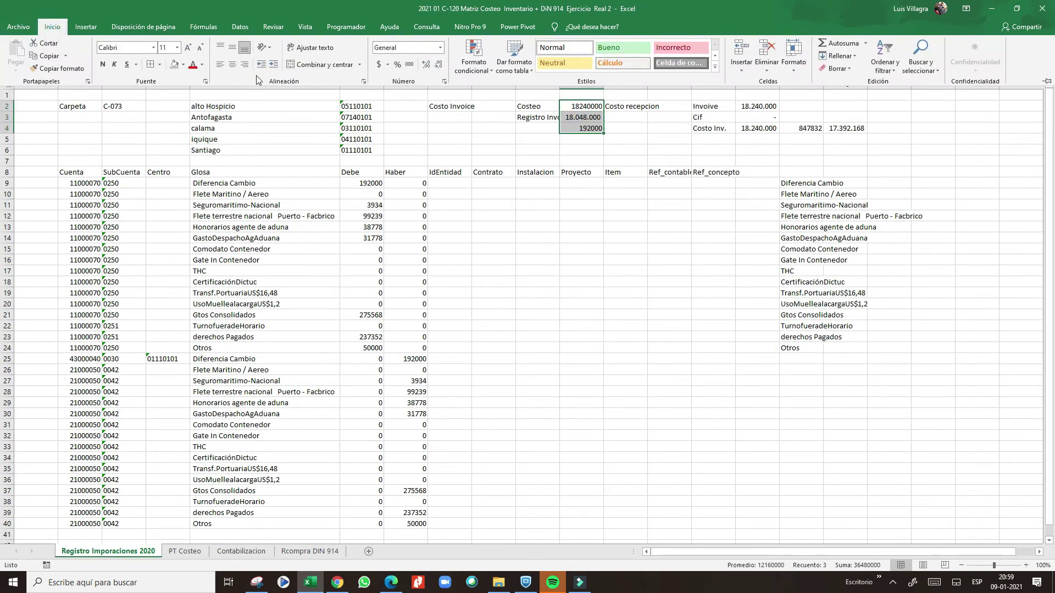
click(410, 65)
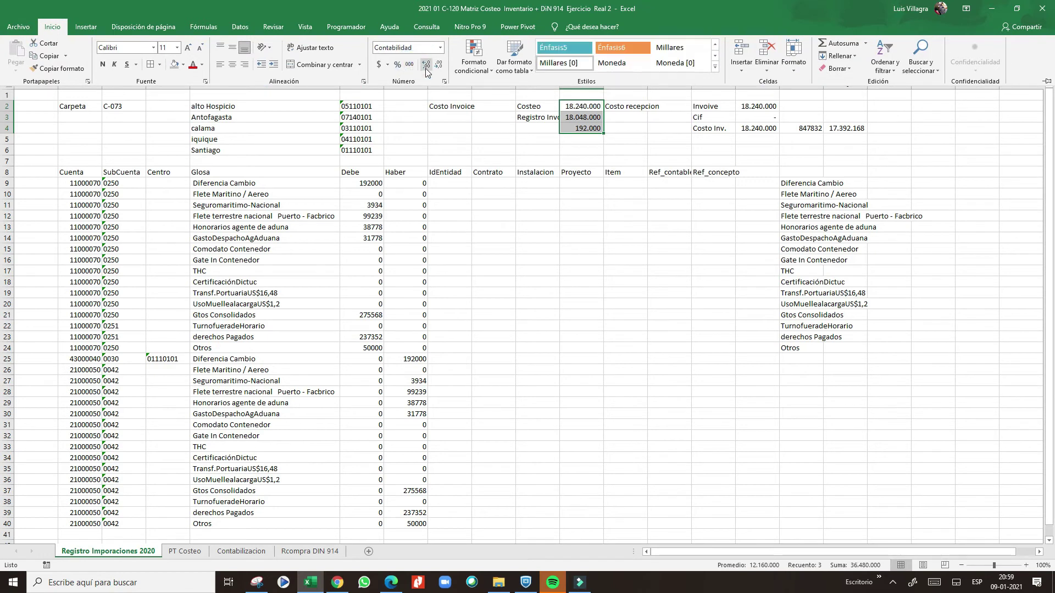
click(583, 128)
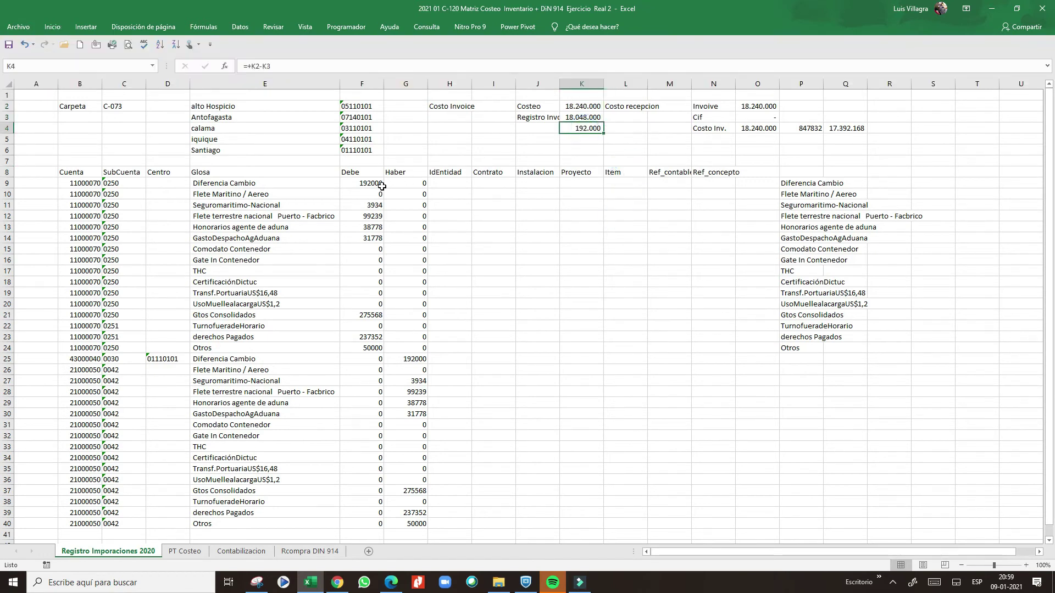
Link F10 to 'PT Costeo'!D18 and fill the Debe links down to F24.
click(360, 184)
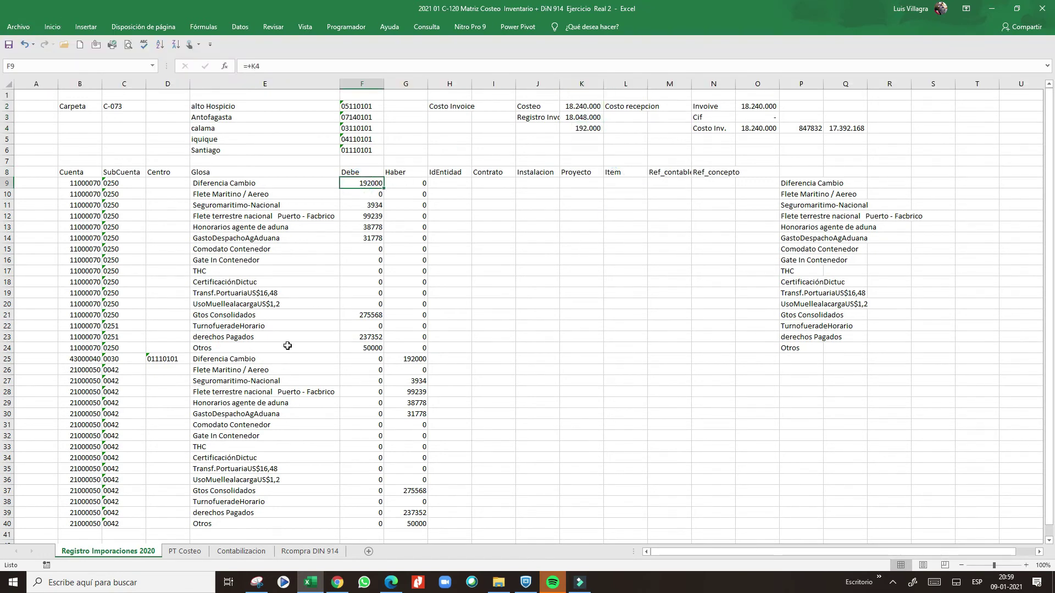
key(Down)
key(Down)
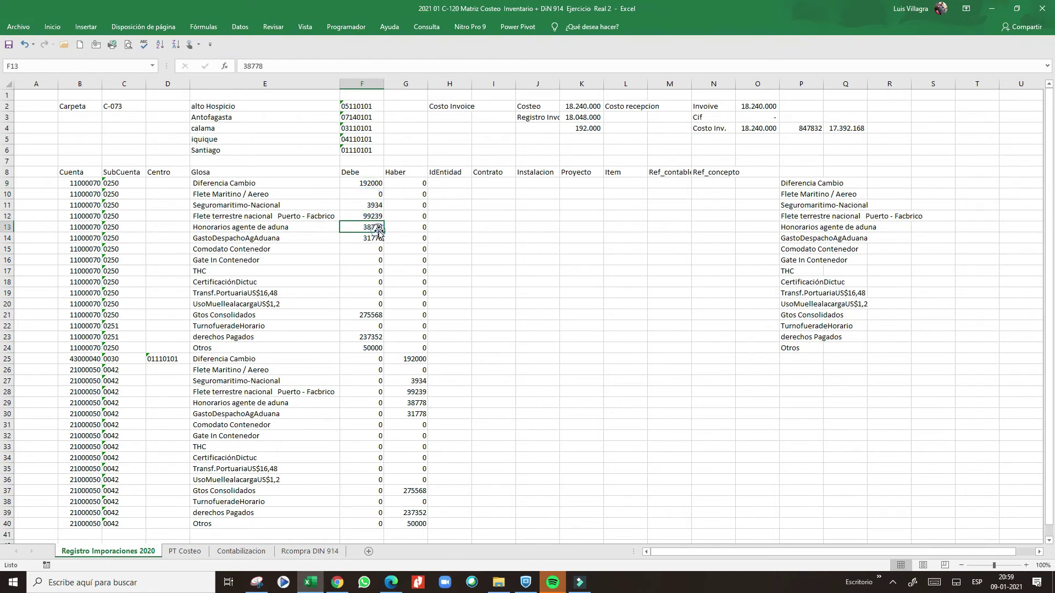
click(364, 195)
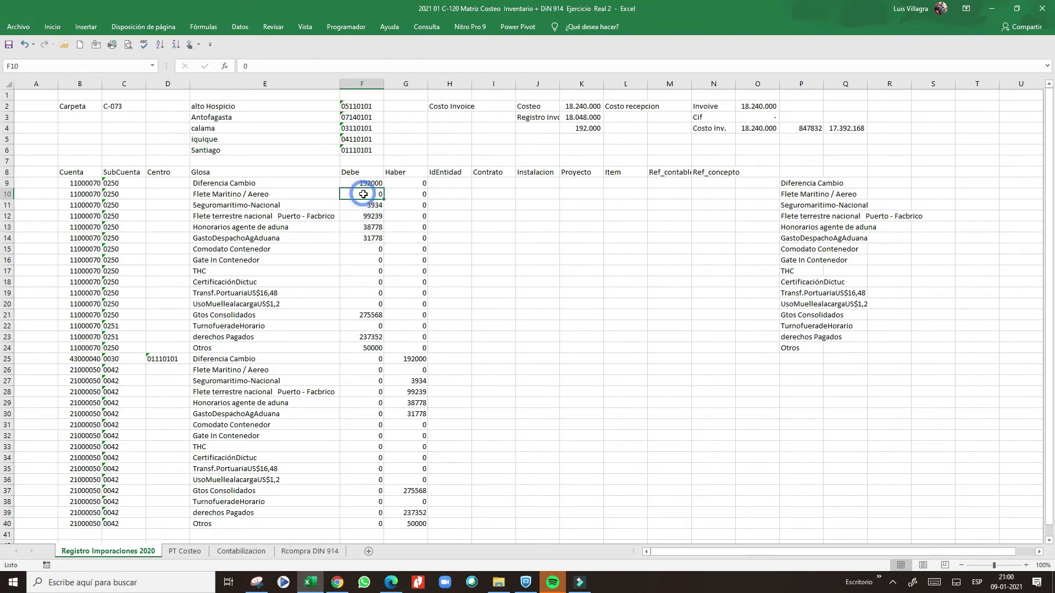
text(+)
click(187, 552)
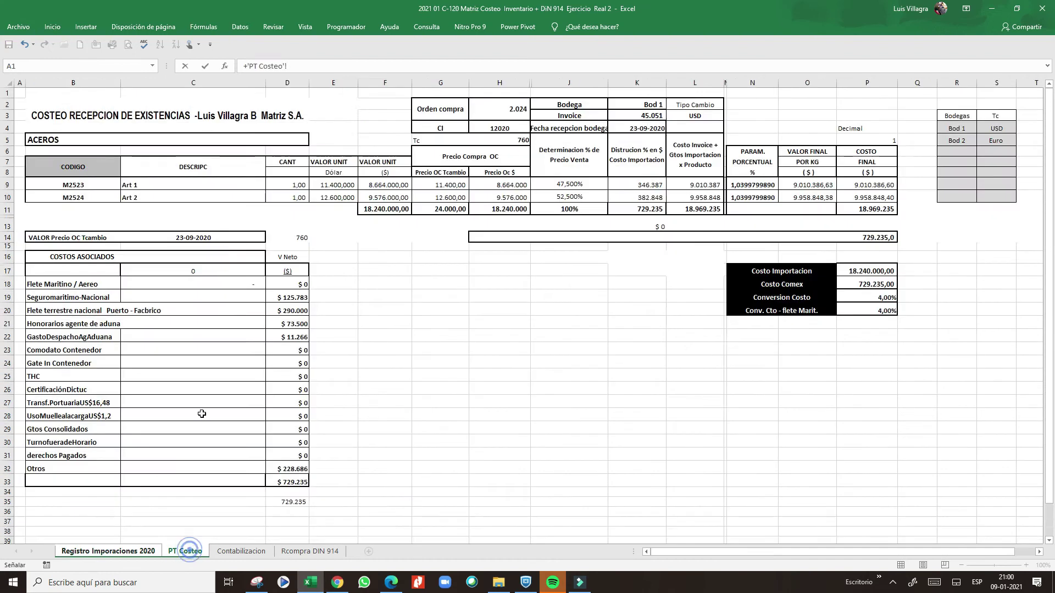
click(293, 289)
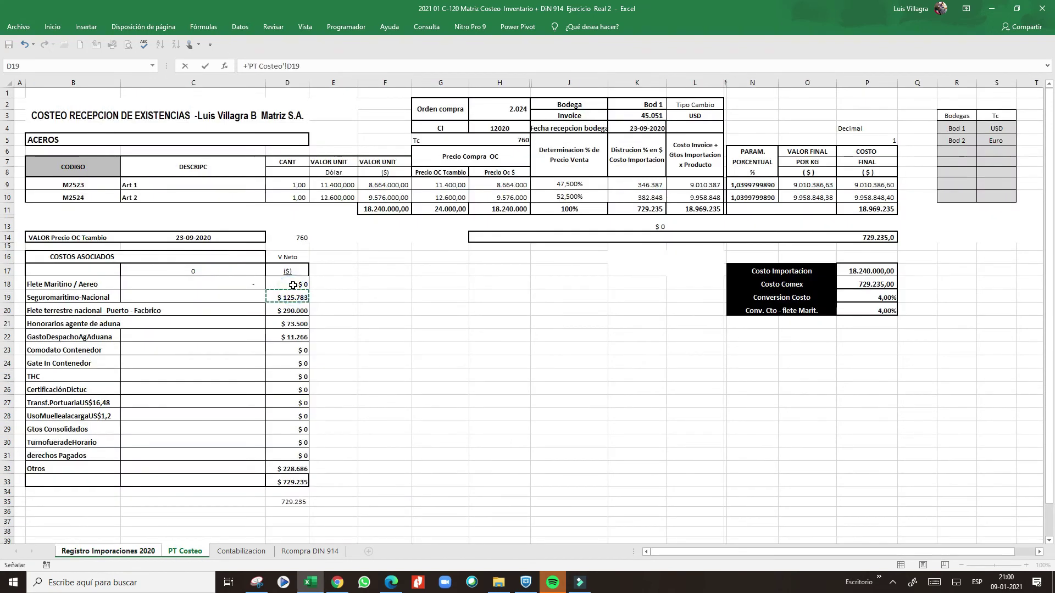
key(Return)
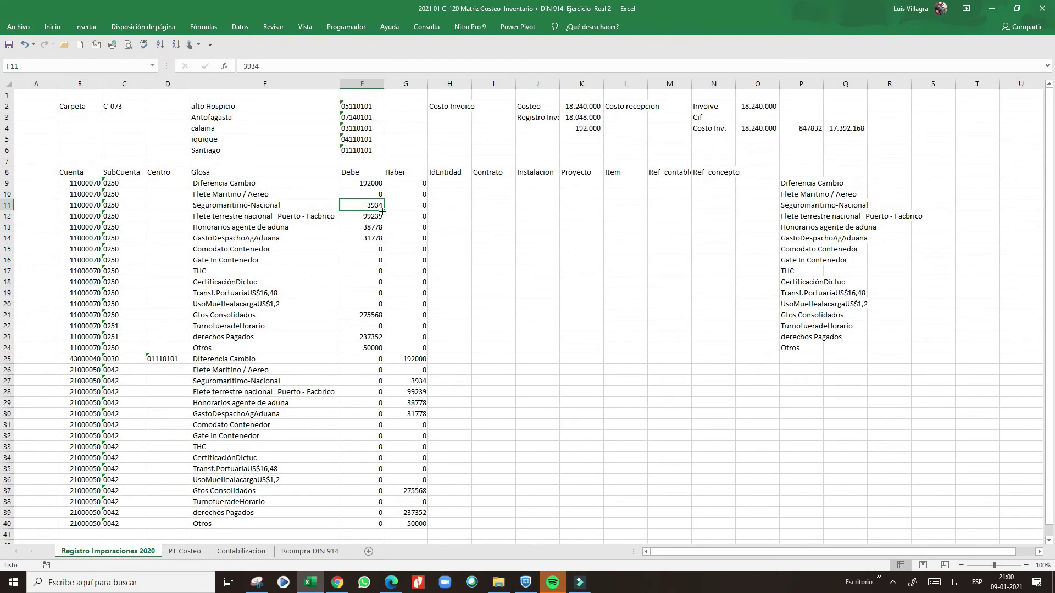
click(379, 194)
drag(383, 200, 386, 352)
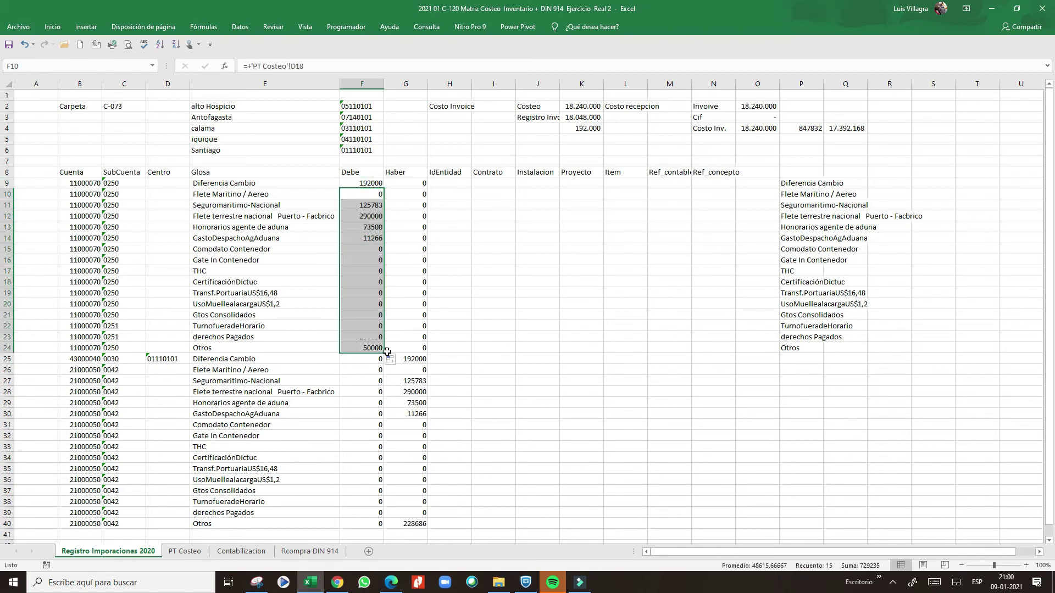
click(419, 347)
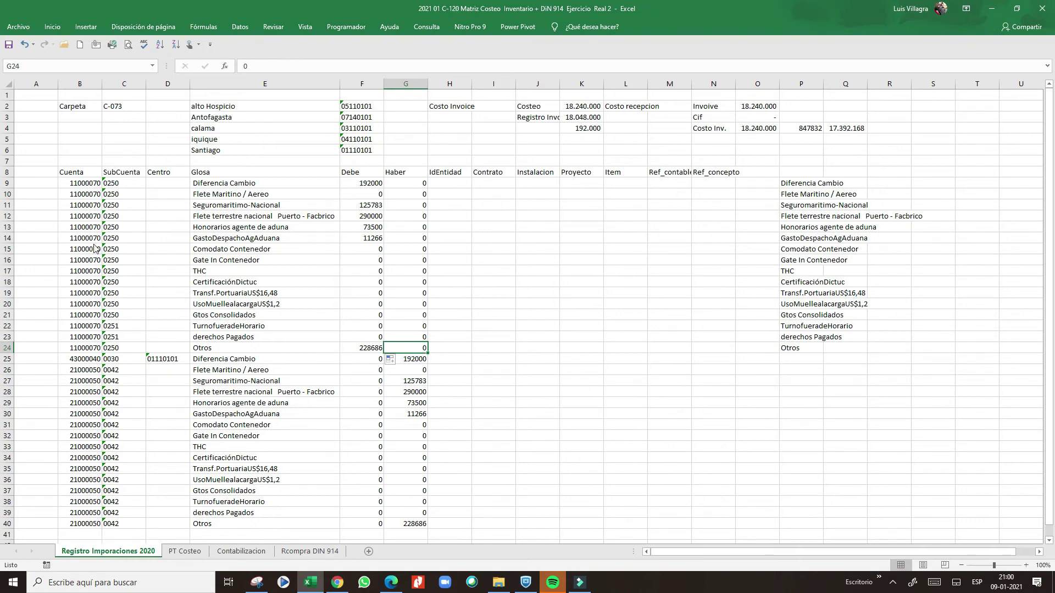
mouse_move(66, 172)
mouse_down()
mouse_move(731, 240)
mouse_move(713, 527)
mouse_up()
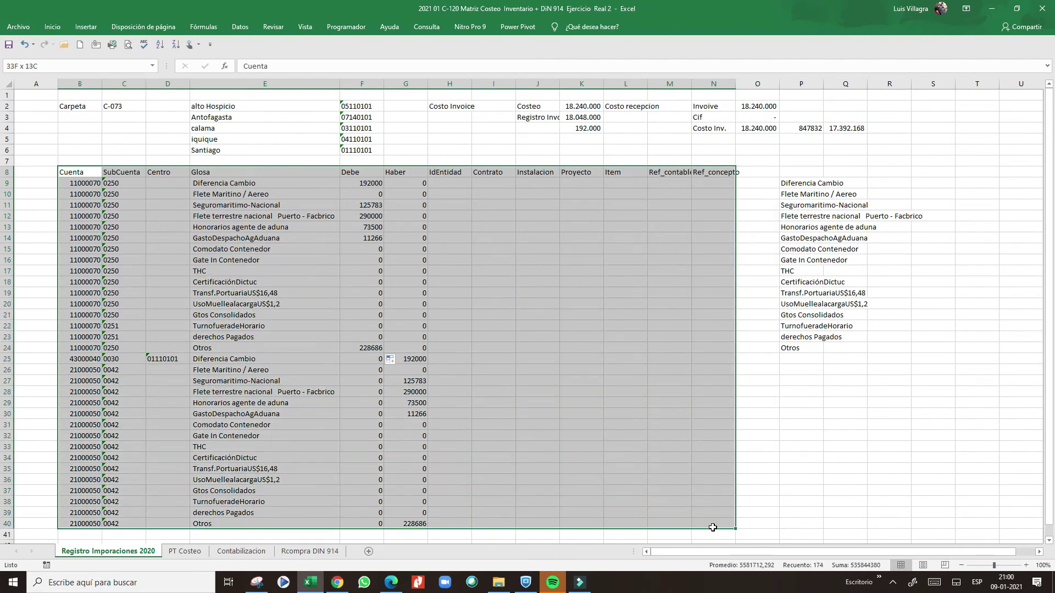
Change the Carpeta value in C2 to C-120.
click(286, 291)
click(124, 107)
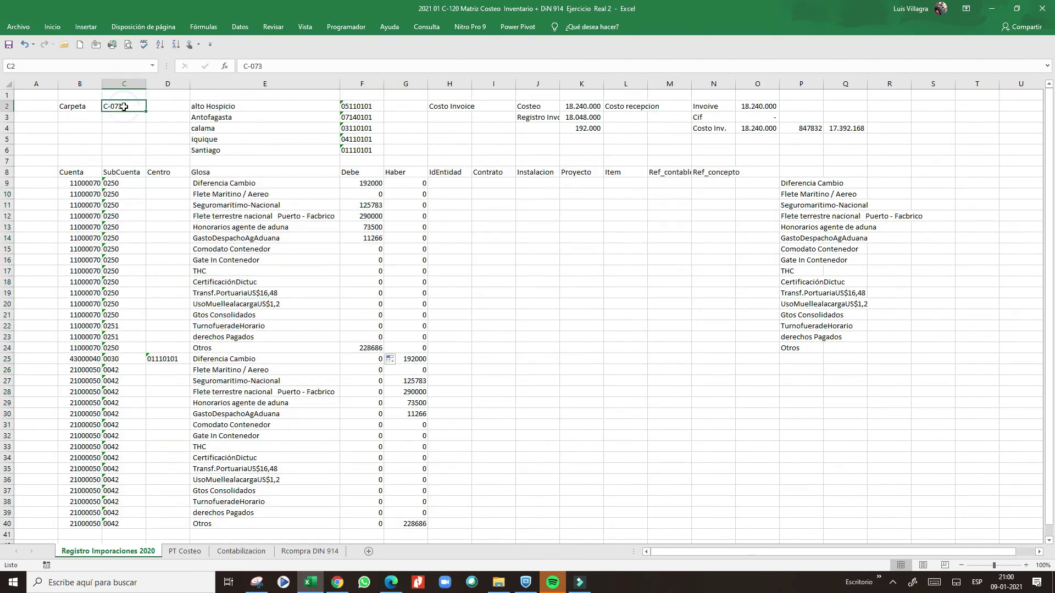
text(C-1)
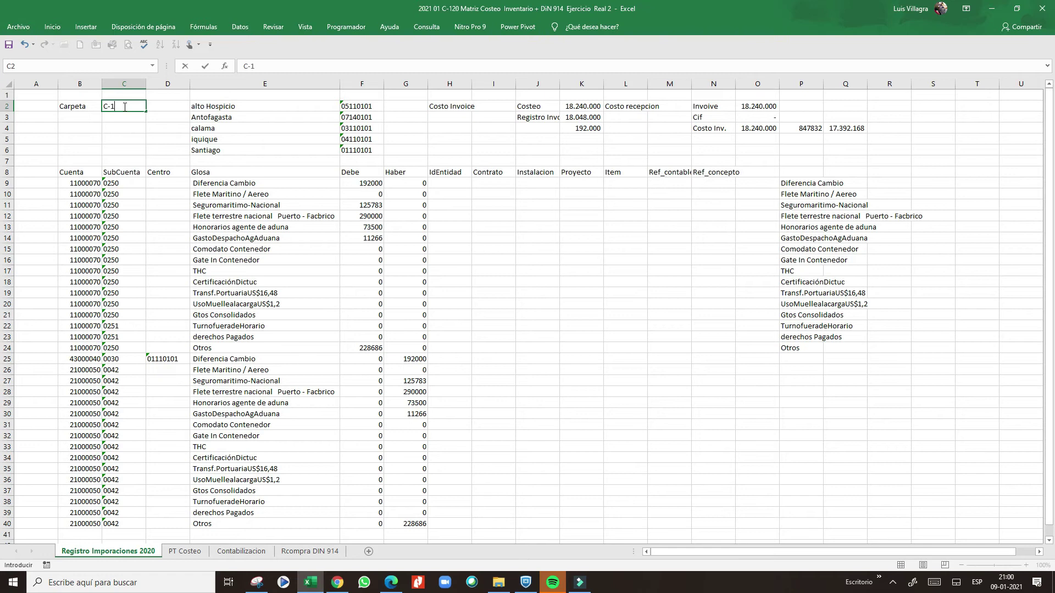
key(Return)
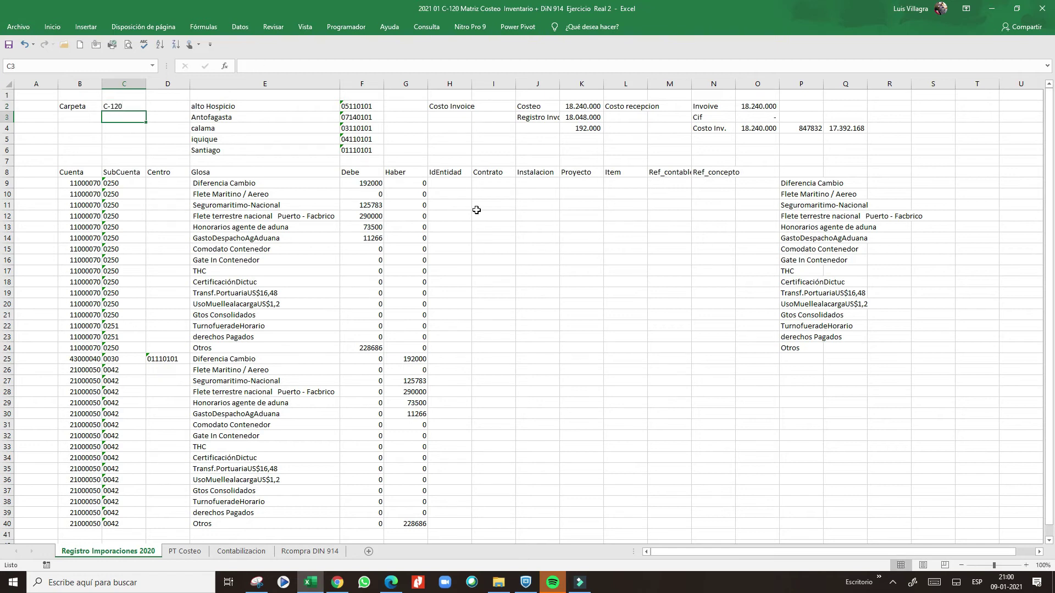
Review the Glosa formulas down column E to row 40.
click(292, 195)
click(282, 282)
click(283, 386)
click(282, 436)
click(283, 457)
click(294, 500)
click(298, 523)
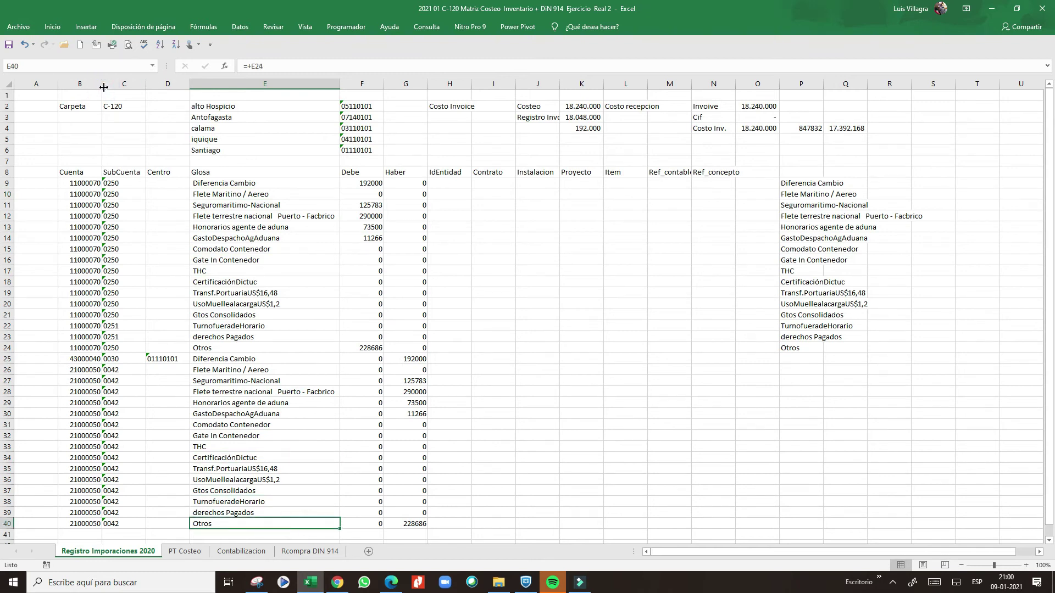
Compare the row 11 Glosa formula with the folder cell C2.
click(118, 106)
click(207, 182)
click(218, 194)
click(225, 208)
click(319, 66)
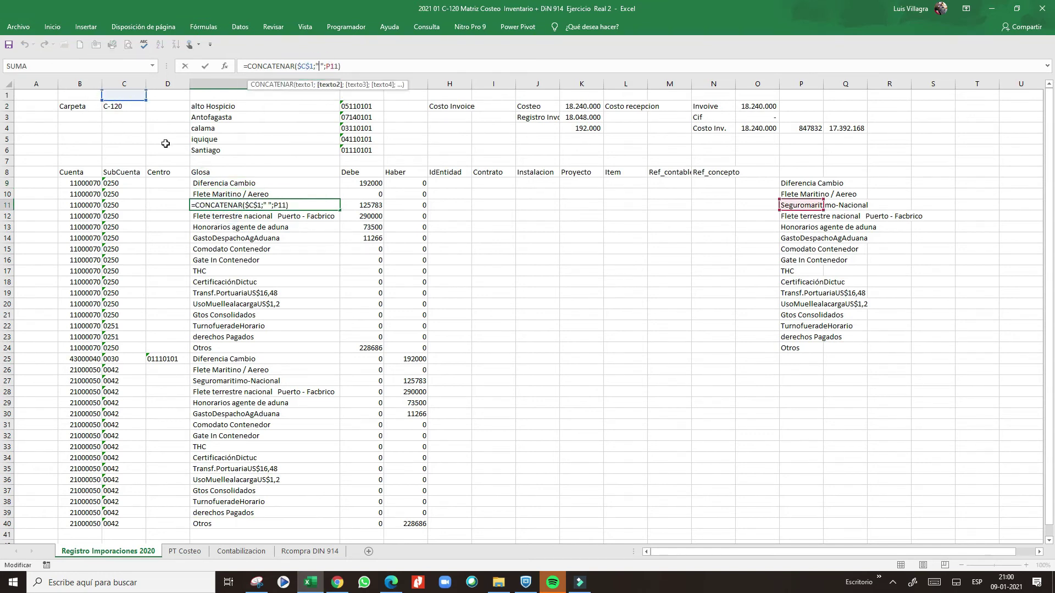
key(Escape)
key(Up)
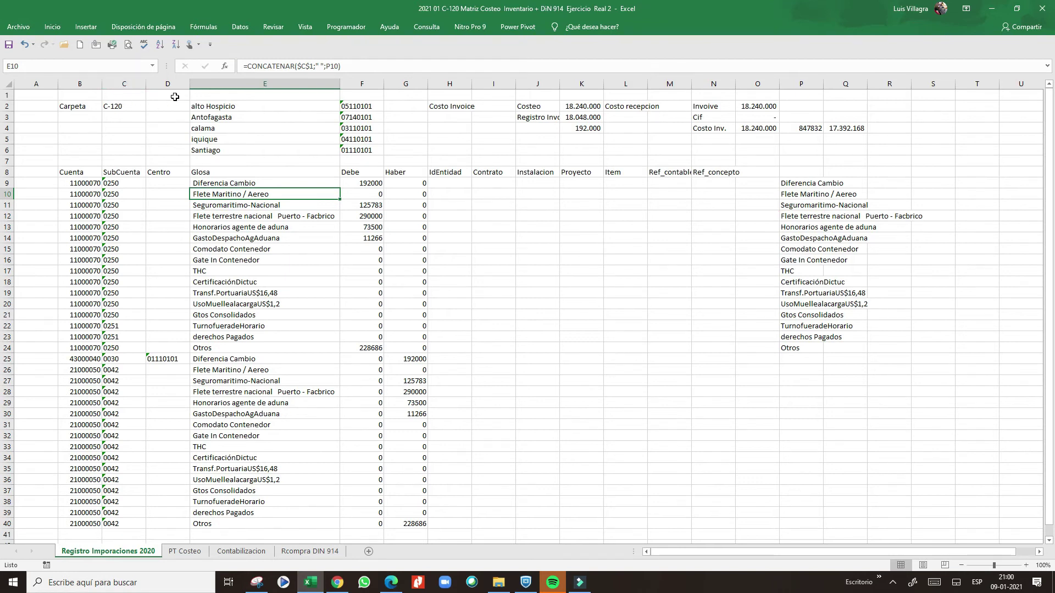
click(134, 102)
click(243, 190)
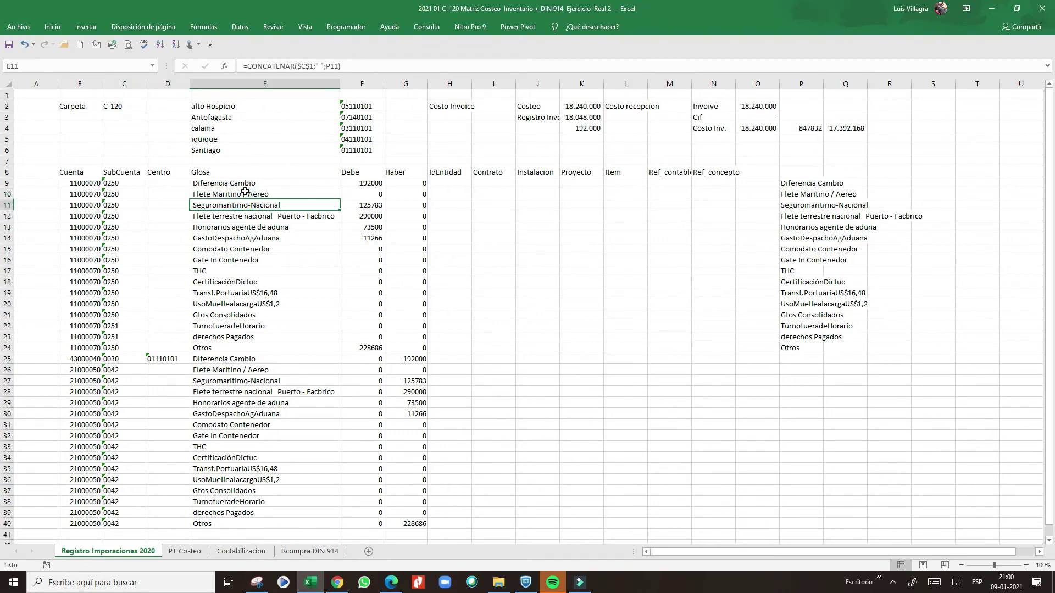
click(137, 113)
click(293, 214)
click(282, 206)
Set E10 to =CONCATENAR($C$2;" ";P10) and fill it down to E24.
click(274, 195)
click(294, 66)
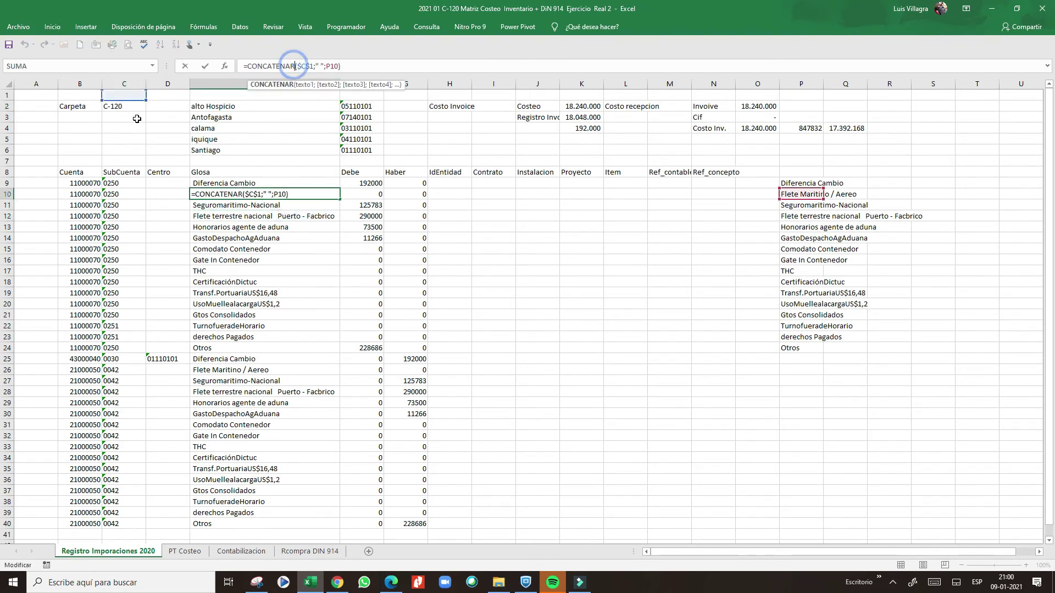
key(Return)
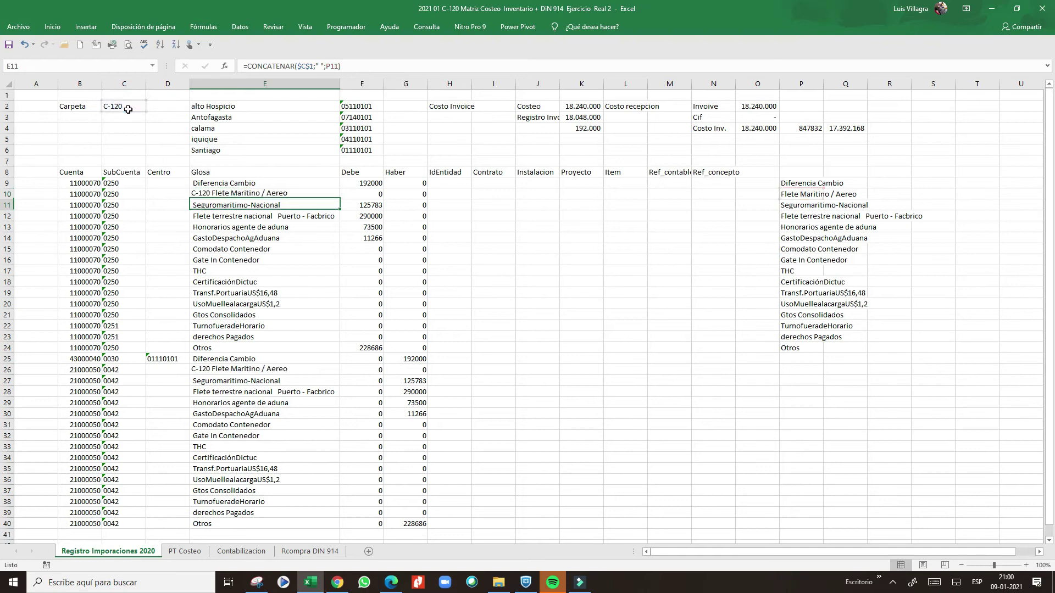
click(254, 197)
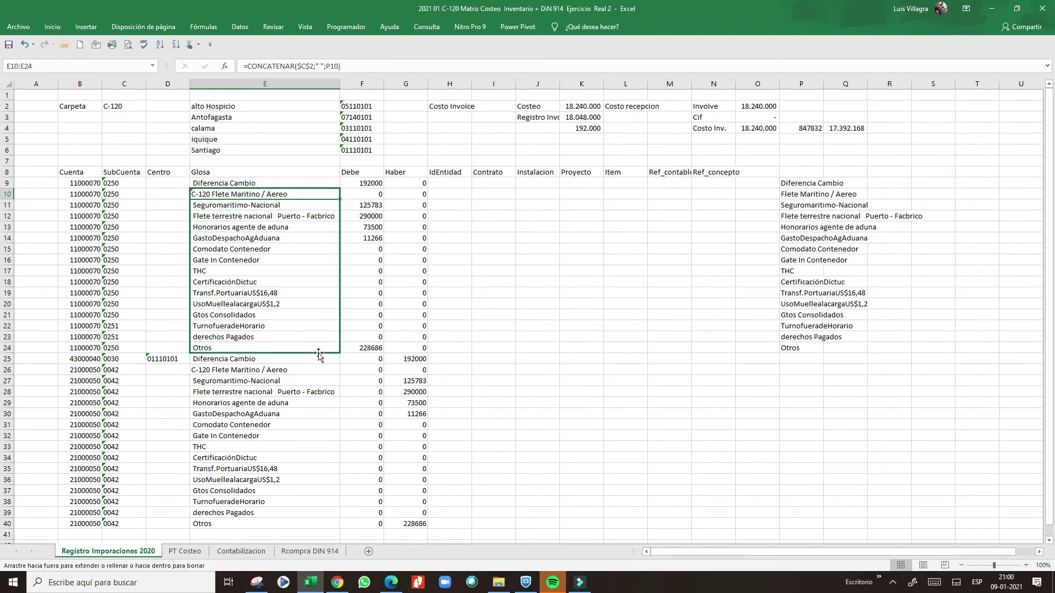
drag(336, 222, 336, 351)
Check the updated C-120 Glosa rows, then return to PT Costeo.
click(545, 307)
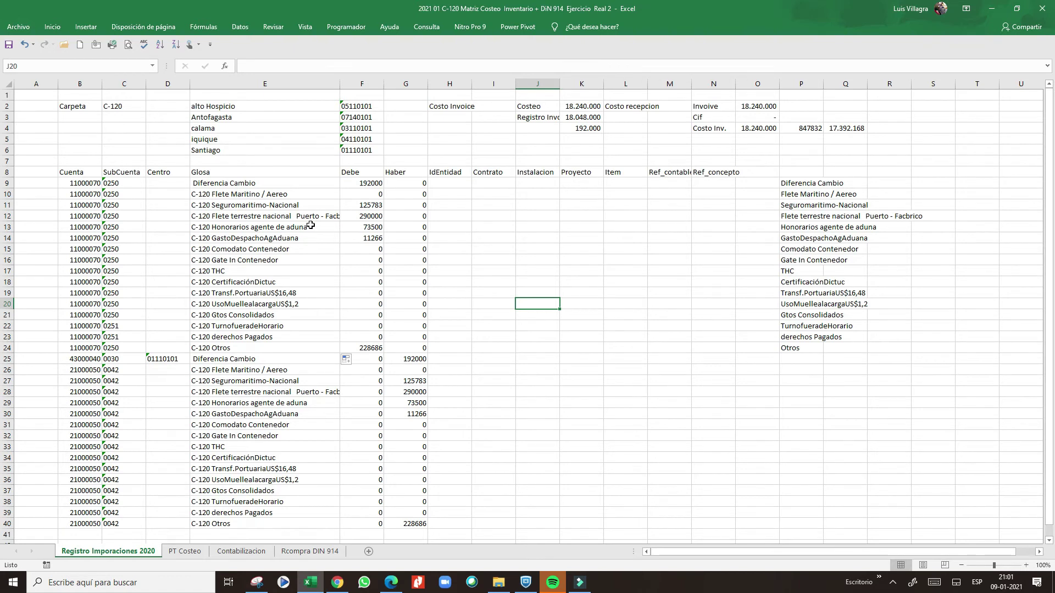
click(236, 337)
click(406, 314)
click(510, 247)
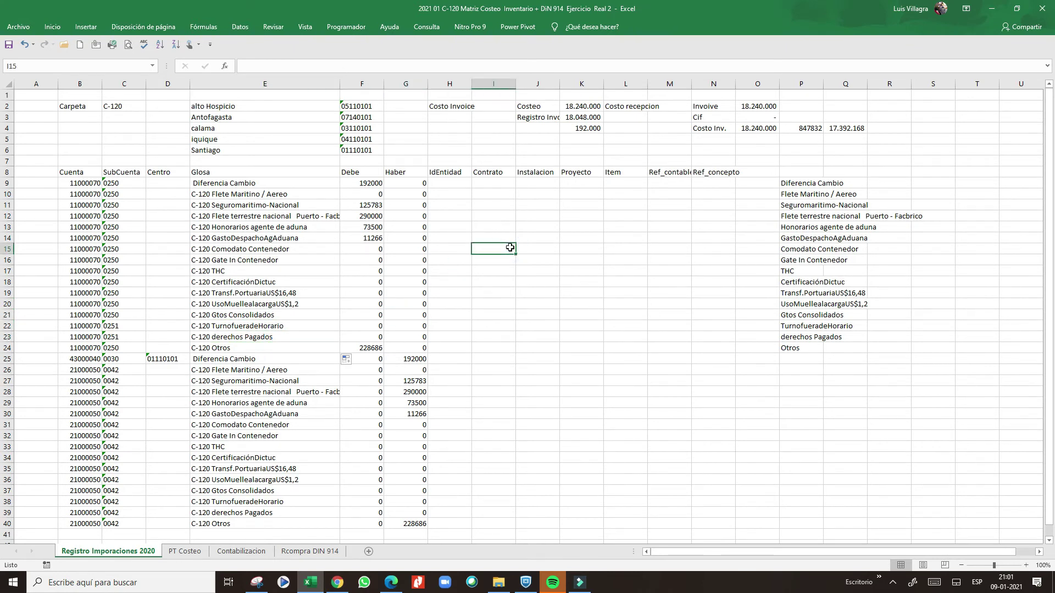
click(185, 551)
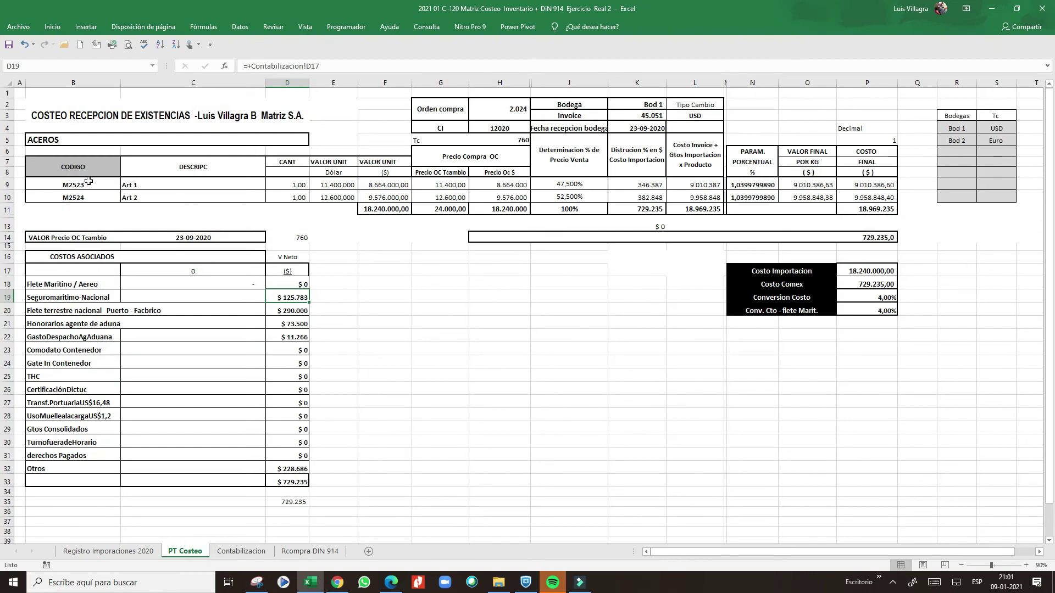
Inspect the Art 1 formulas for product, final cost, purchase price and the J9 price share.
click(172, 186)
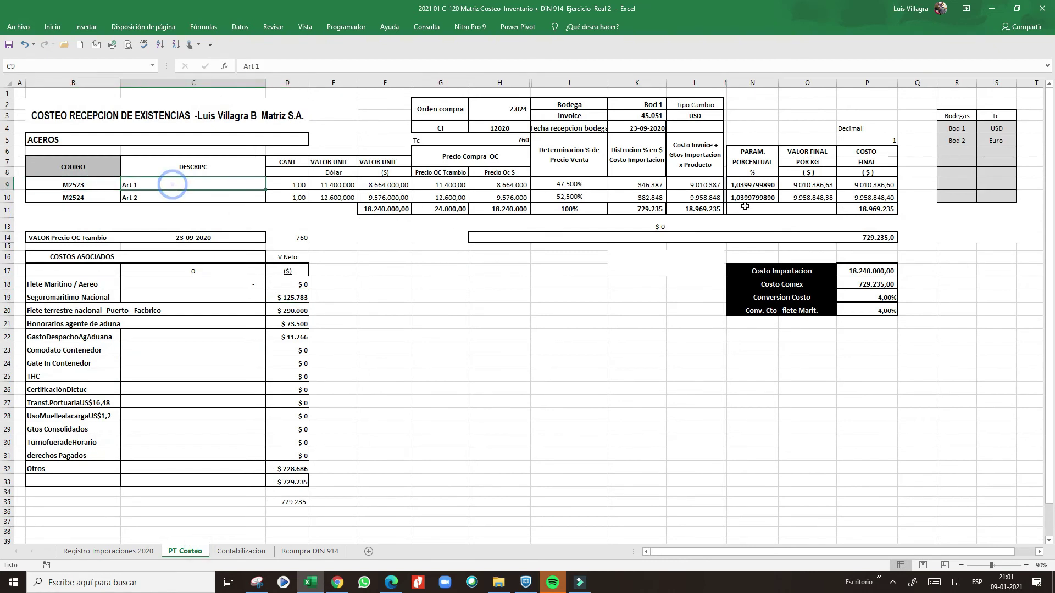
click(875, 185)
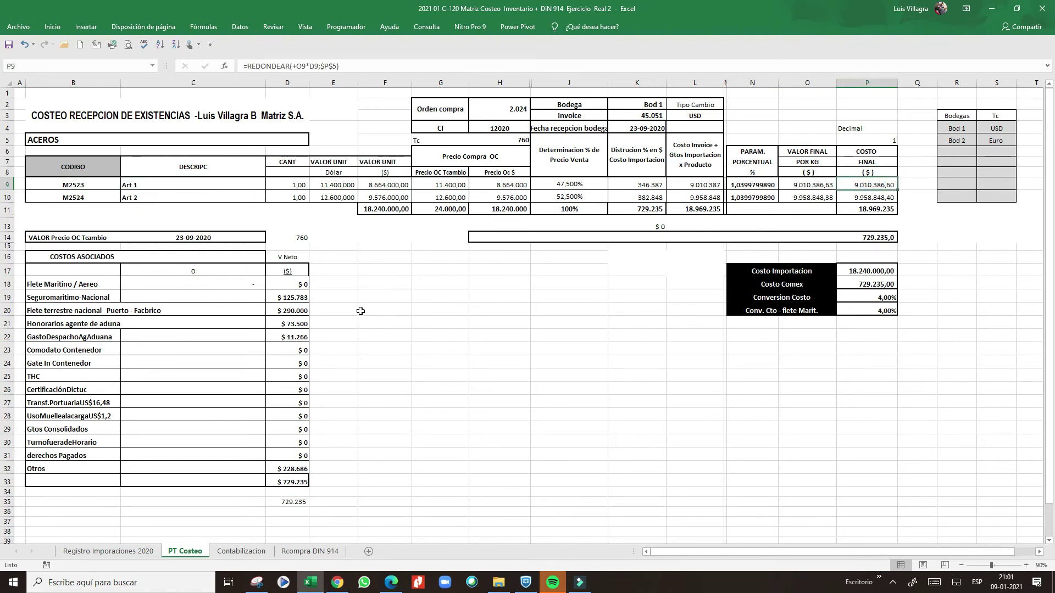
click(505, 185)
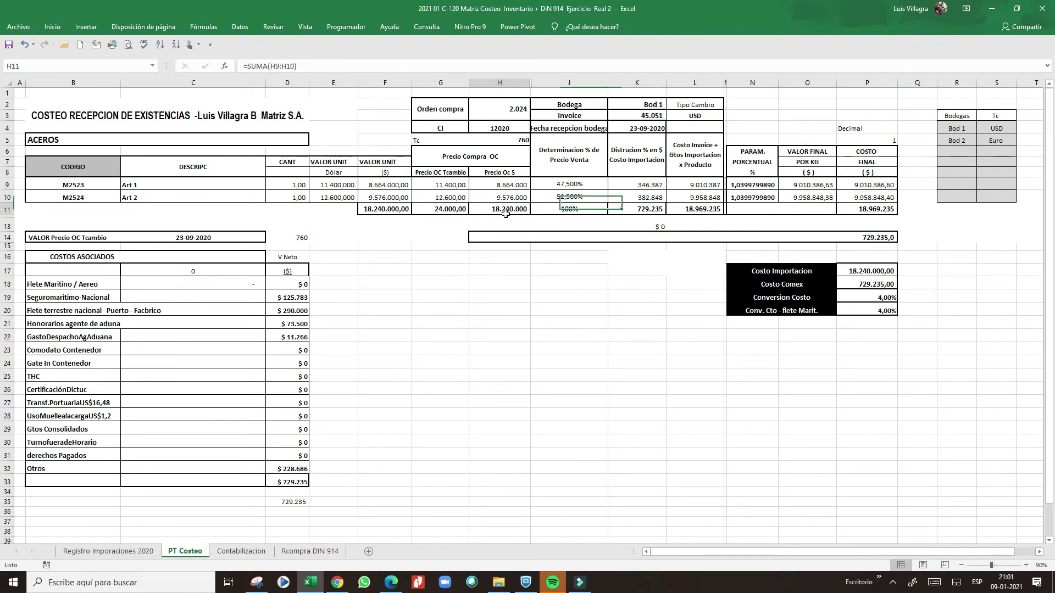
click(510, 210)
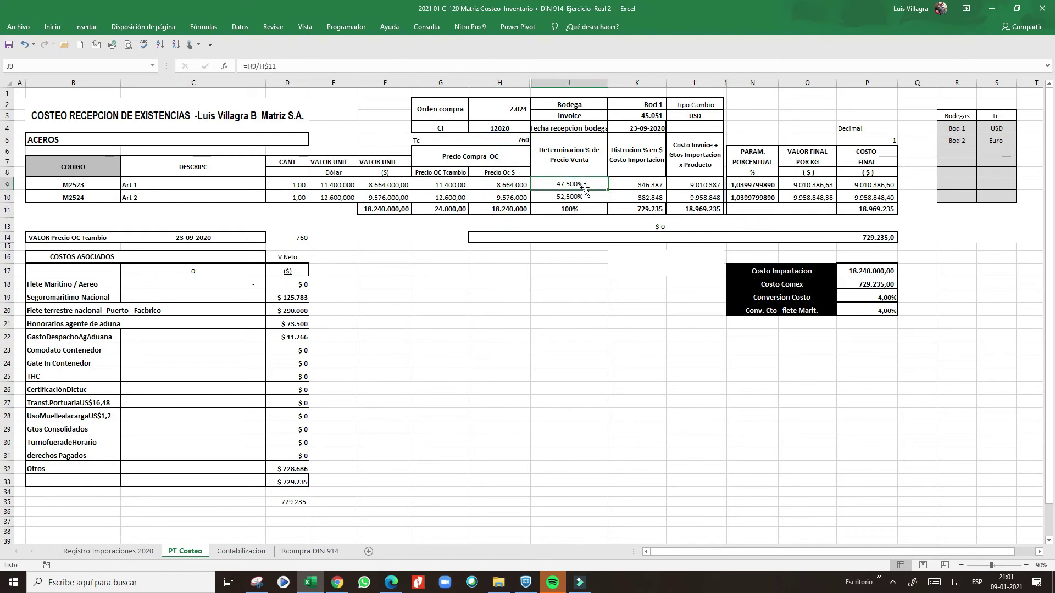
click(583, 209)
click(578, 184)
double_click(557, 183)
key(Escape)
Review the import cost distribution, the Art 1 percentage parameter and the Costo Comex total.
click(637, 182)
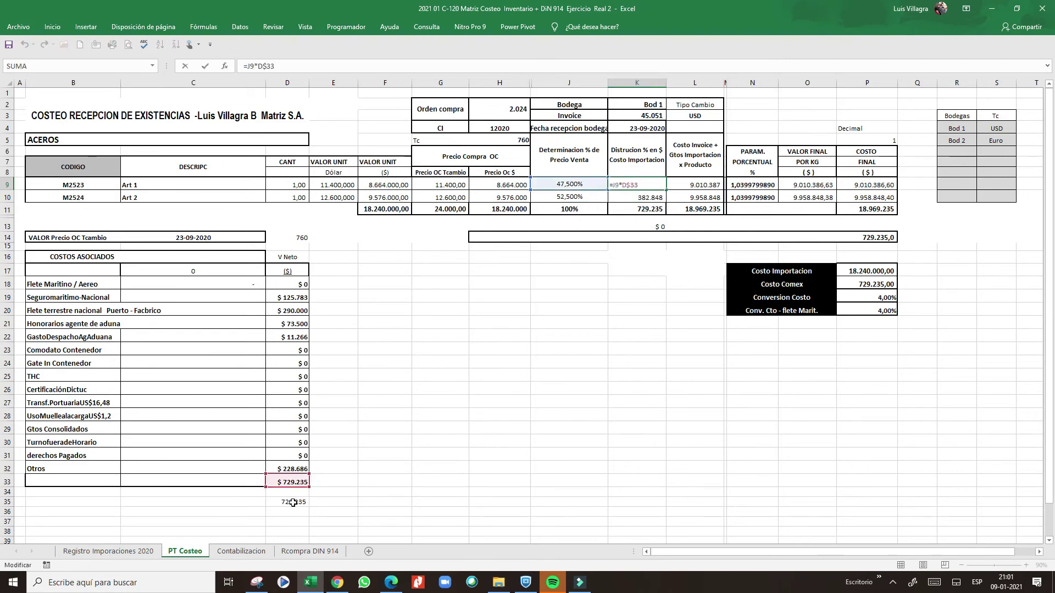
click(653, 197)
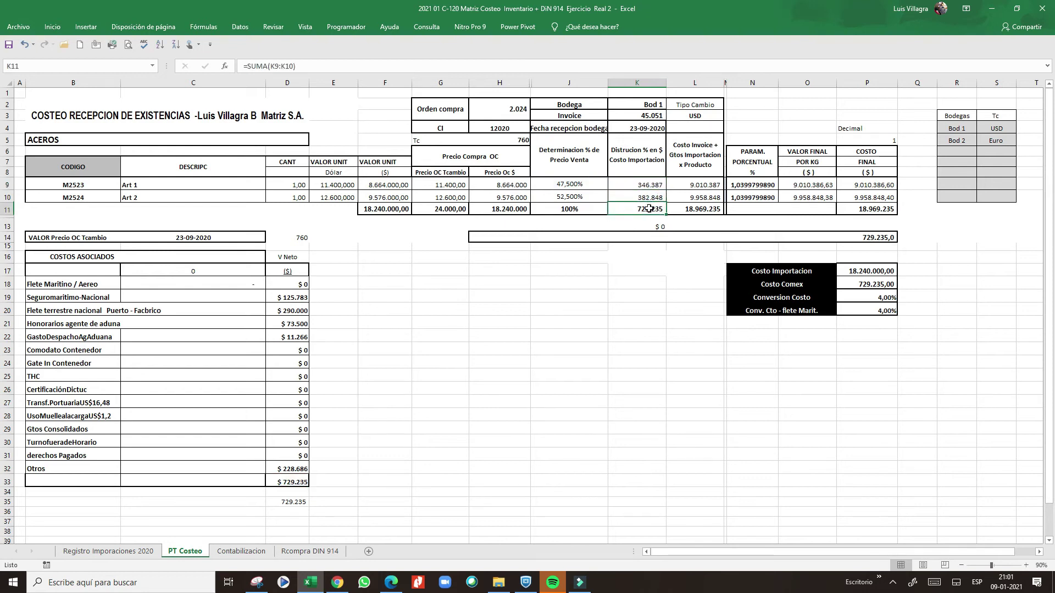
click(706, 197)
click(753, 184)
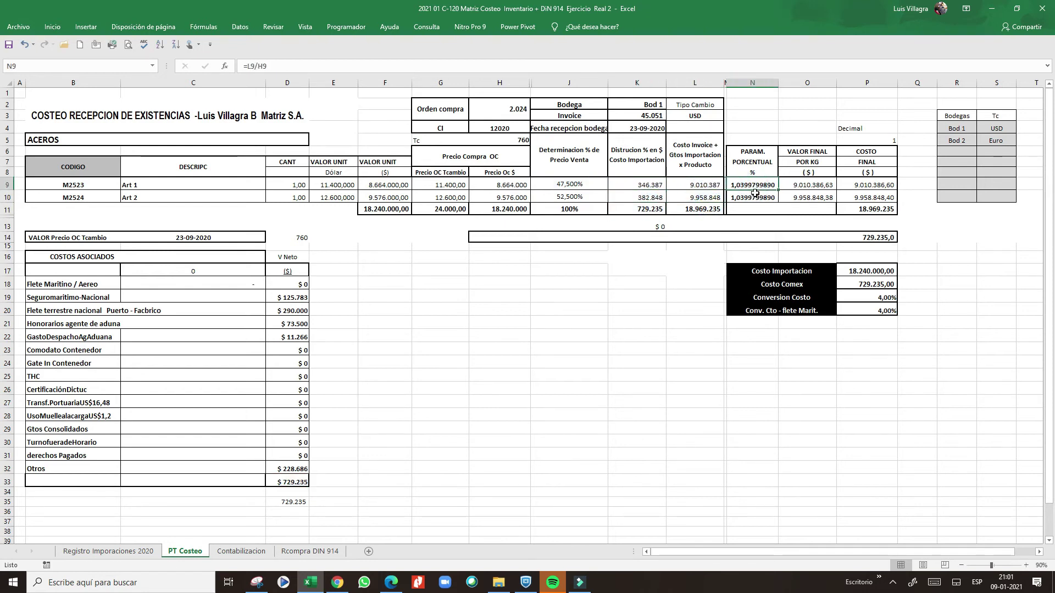
click(891, 283)
Show one more decimal on the Conv. Cto - flete Marit. and Conversion Costo rates.
click(885, 308)
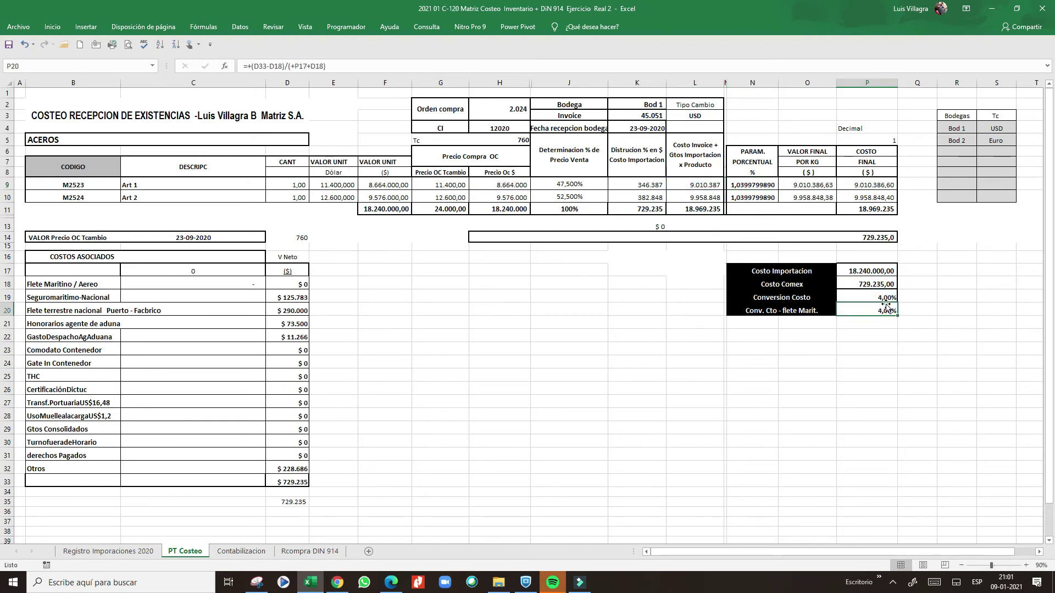
click(53, 27)
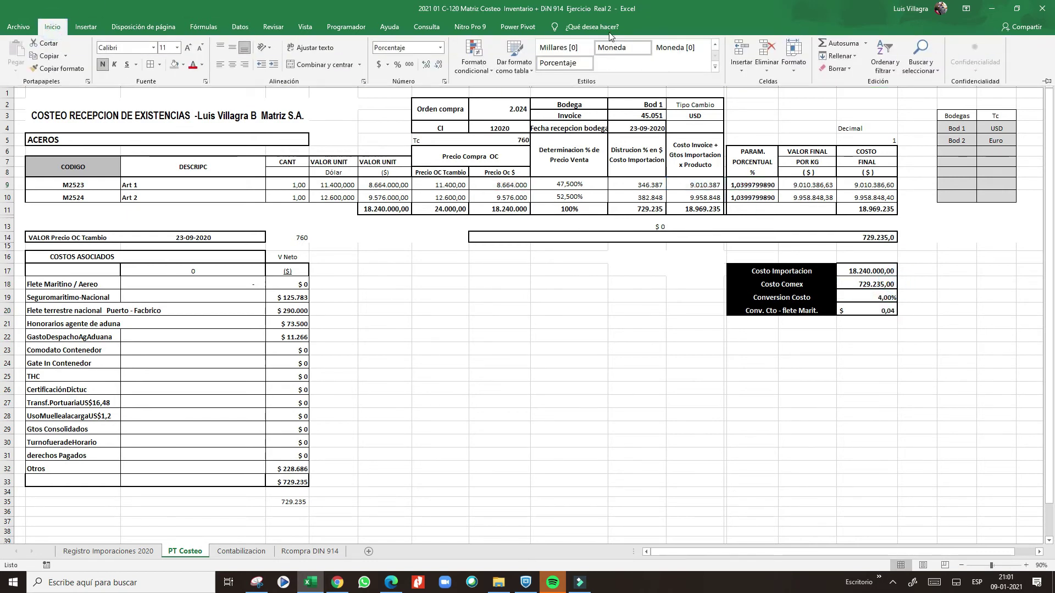
click(427, 64)
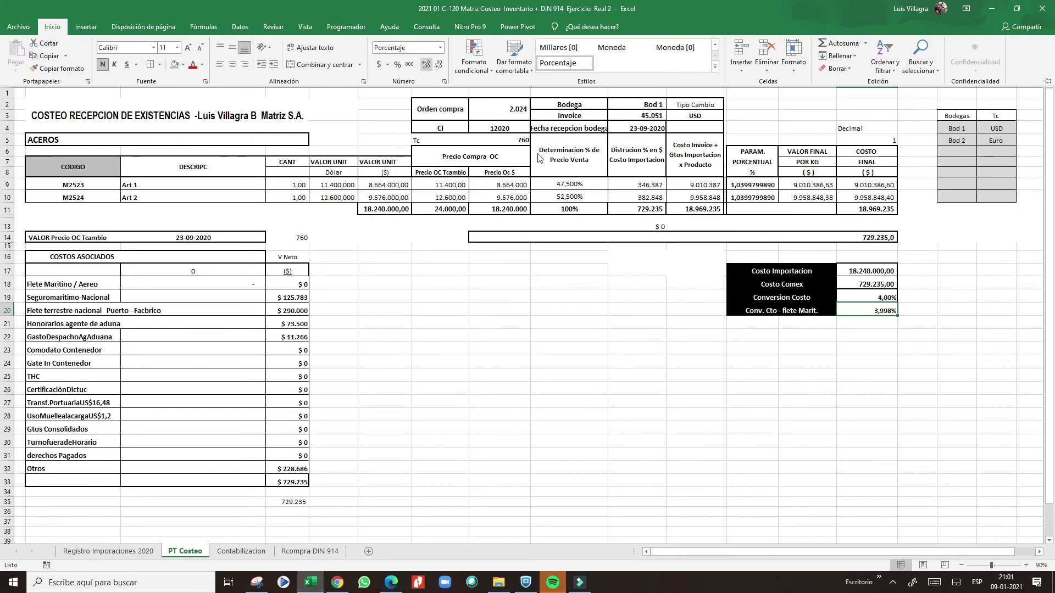
click(878, 297)
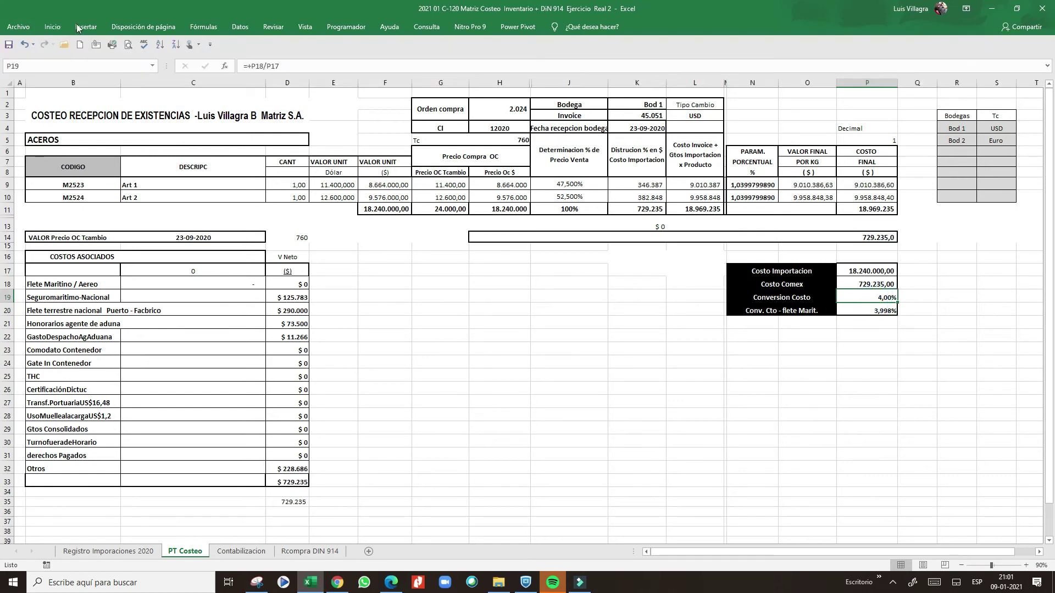
click(52, 27)
click(426, 65)
click(630, 382)
Review the conversion rate formulas and the Costo Comex and Costo Importacion totals.
click(629, 213)
click(741, 185)
click(887, 308)
click(883, 297)
click(875, 284)
click(865, 272)
click(882, 299)
click(613, 198)
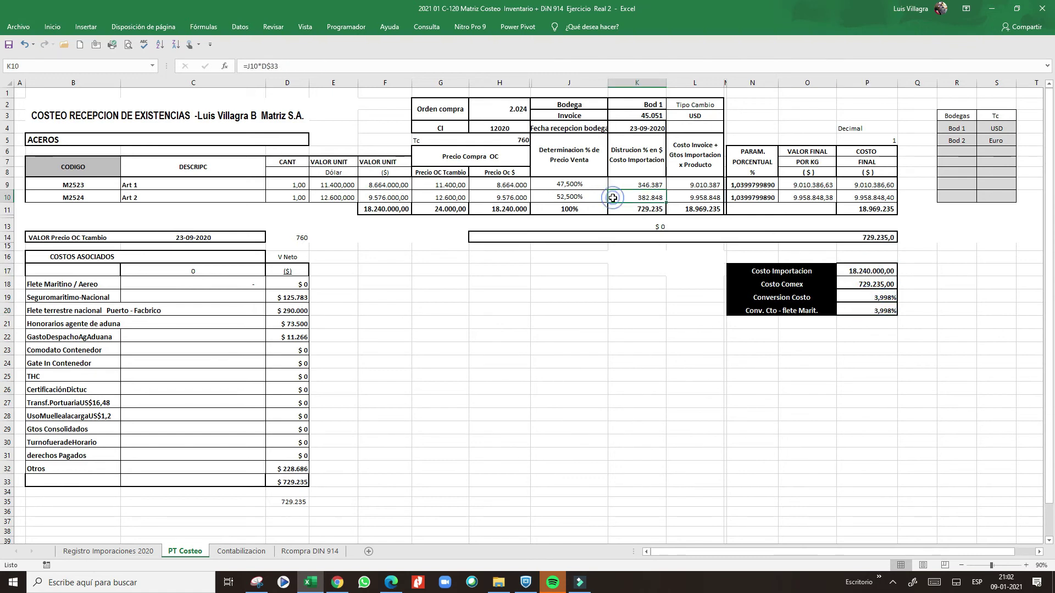
click(710, 186)
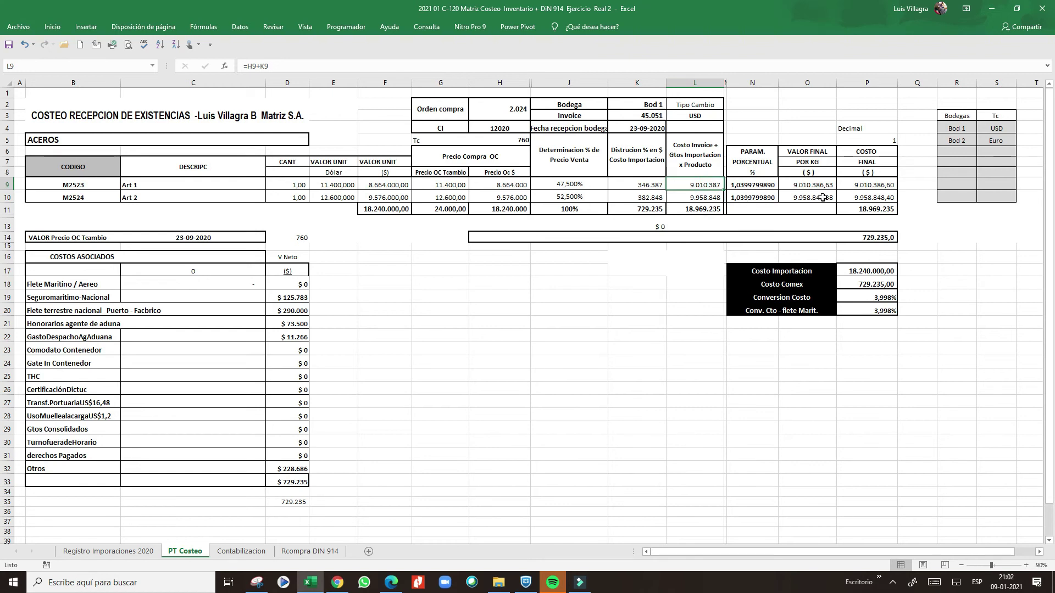
click(651, 184)
Shade the invoice plus import cost values with a cell fill.
drag(682, 183, 693, 209)
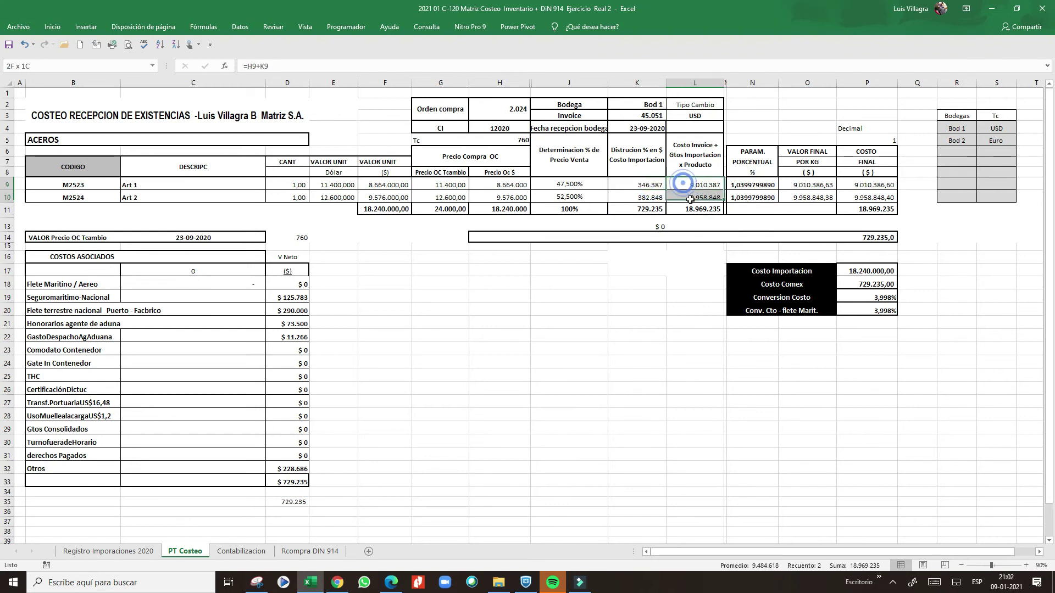
click(49, 27)
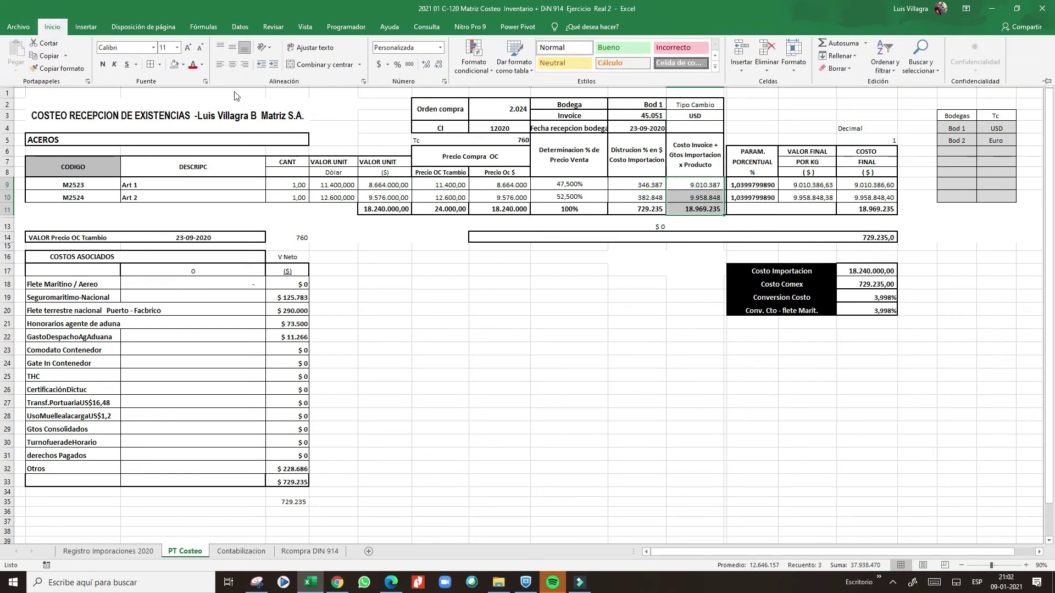
click(569, 297)
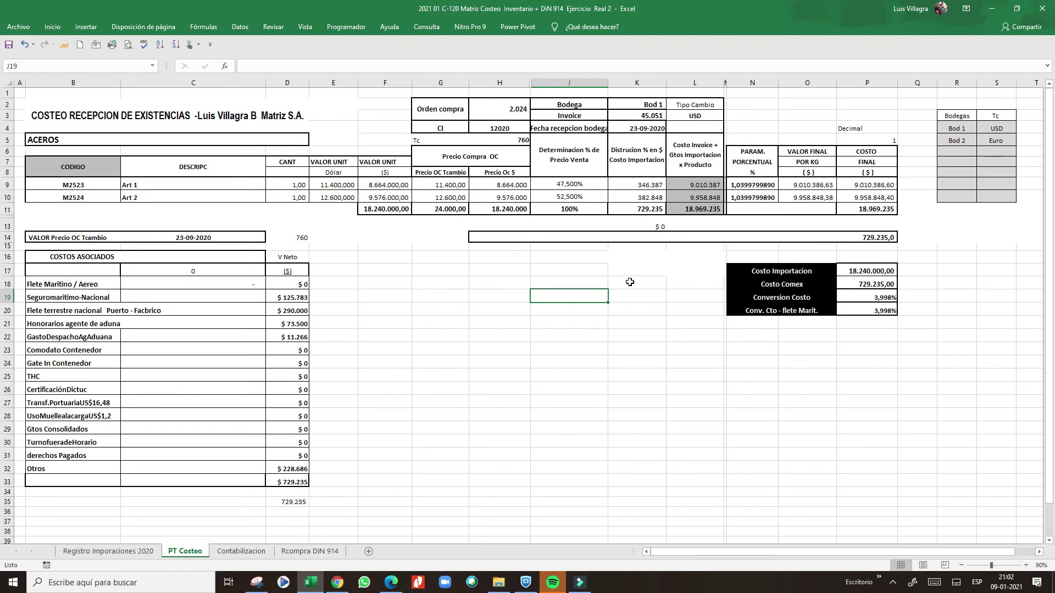
click(432, 333)
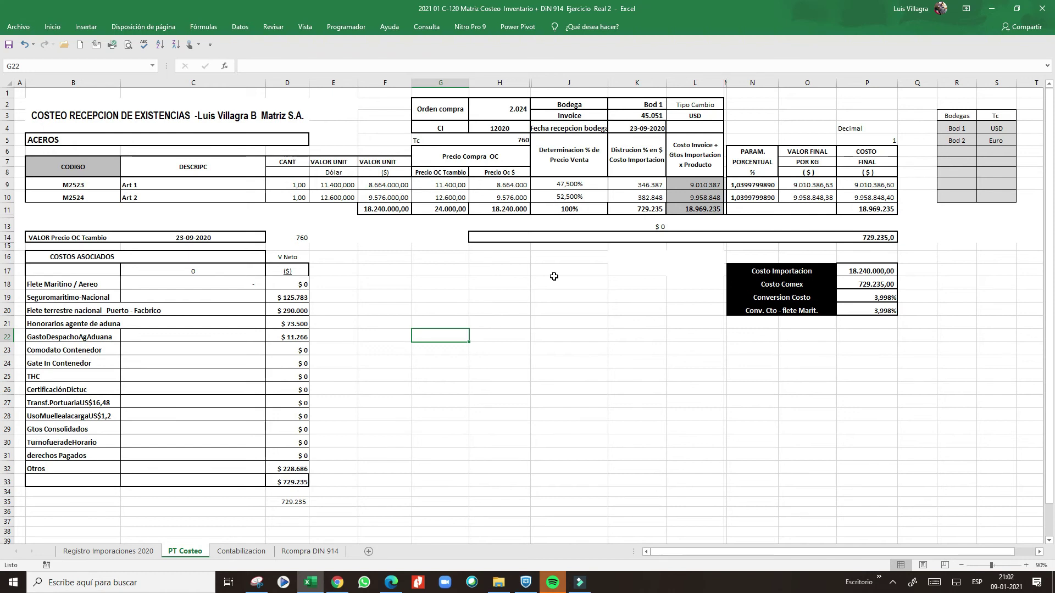
Reduce the N9:N10 percentage factors by two decimals to read 1,03997999.
click(802, 236)
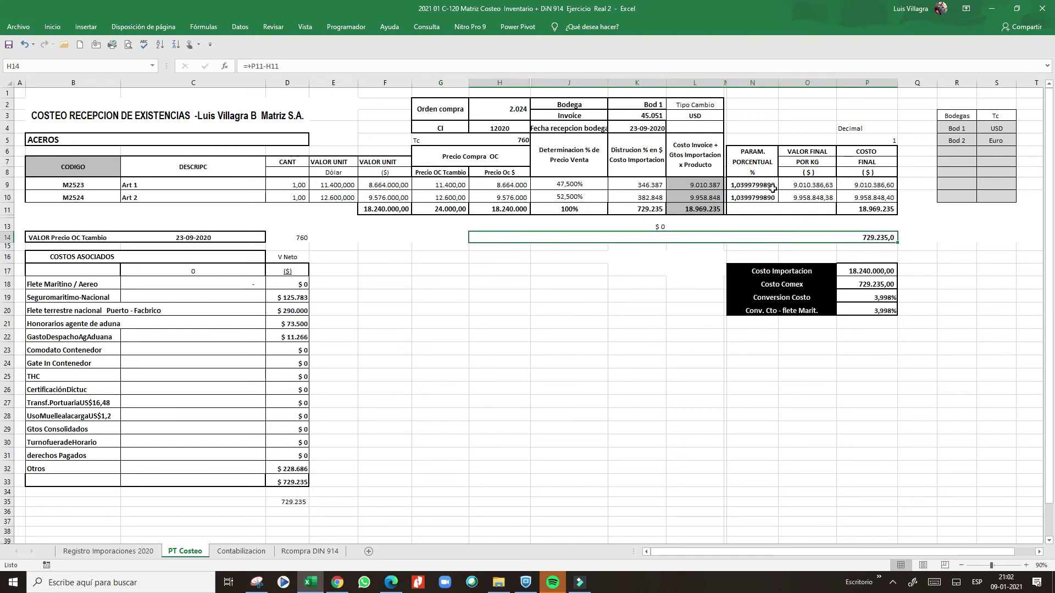
drag(773, 192, 768, 189)
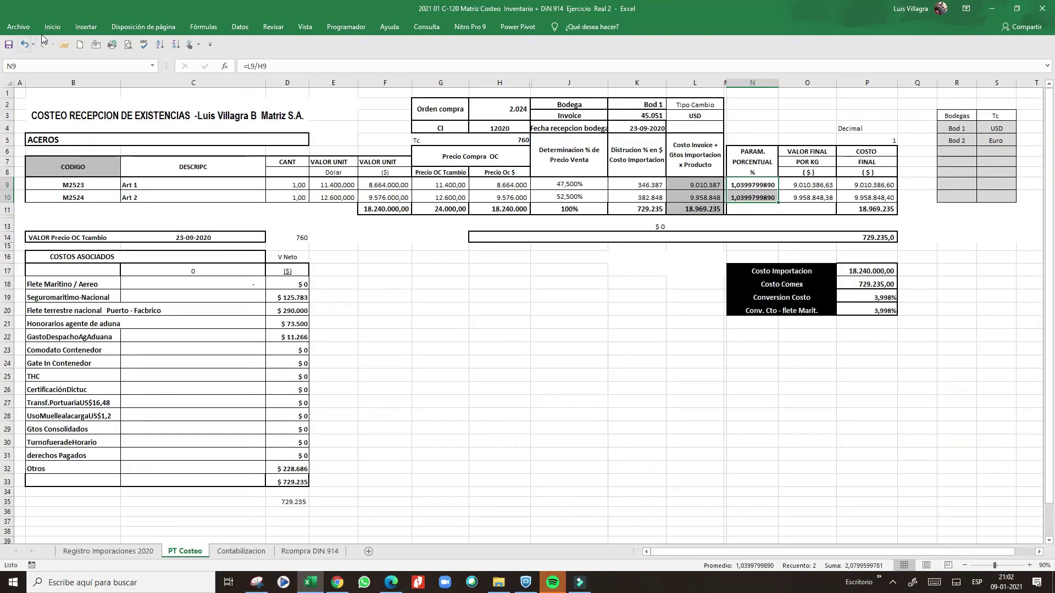
click(52, 26)
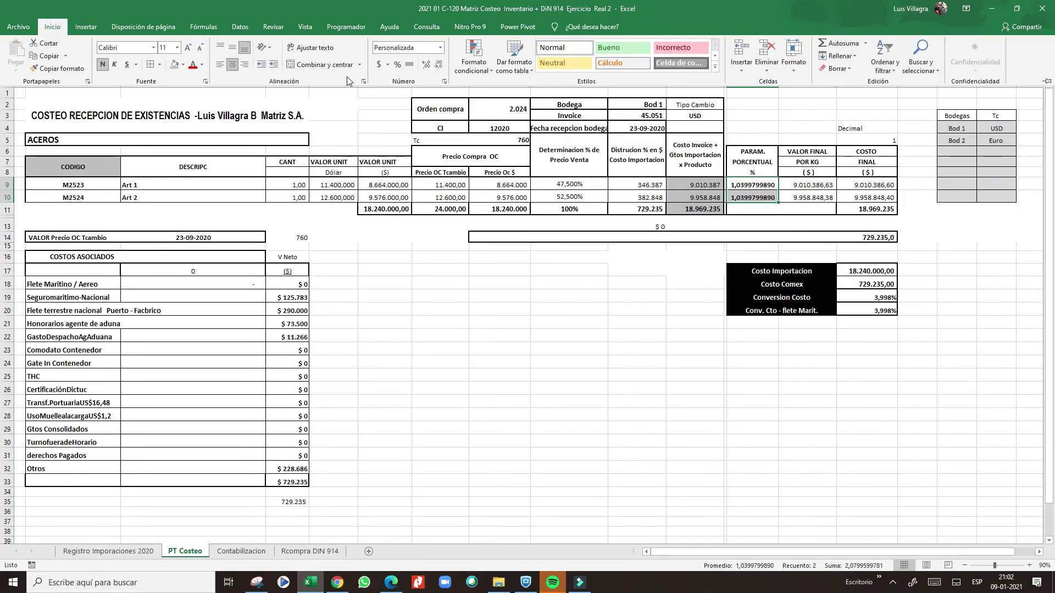
click(438, 66)
click(438, 66)
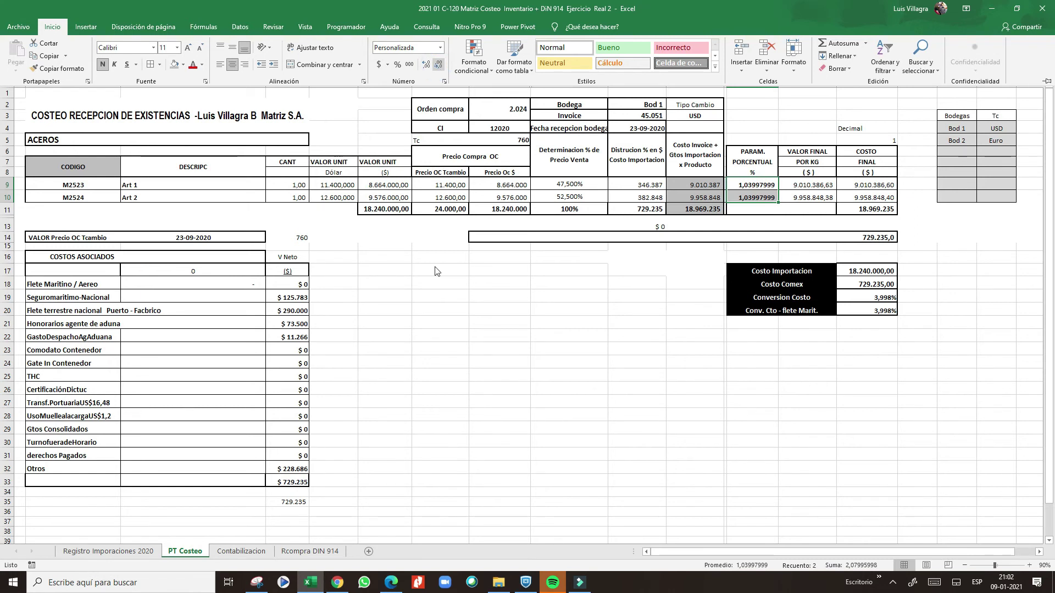
click(411, 321)
Deselect column N and go to the Registro Imporaciones 2020 sheet.
click(336, 300)
click(291, 482)
click(452, 402)
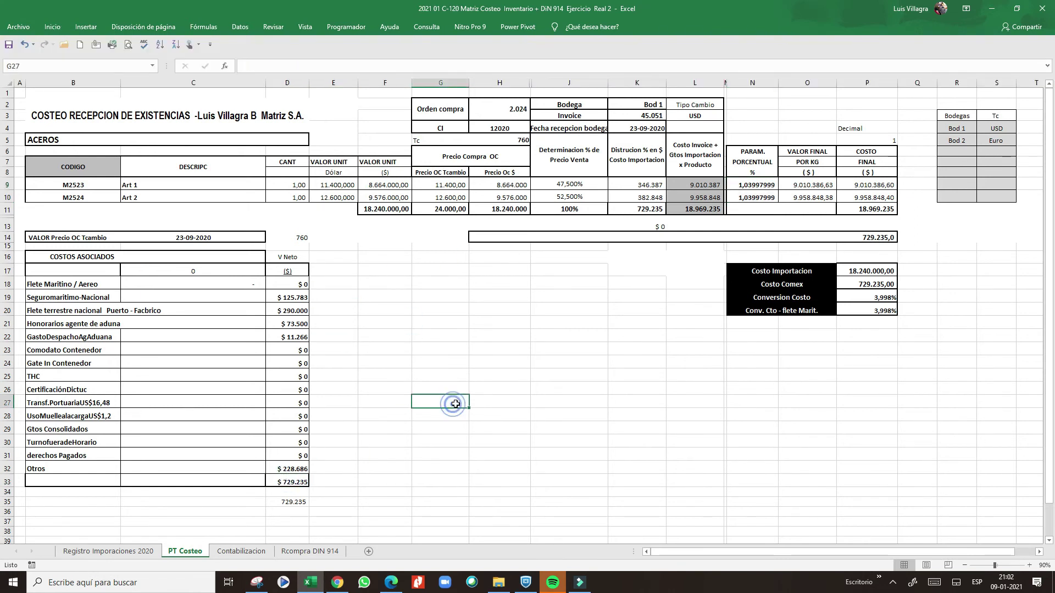
click(108, 551)
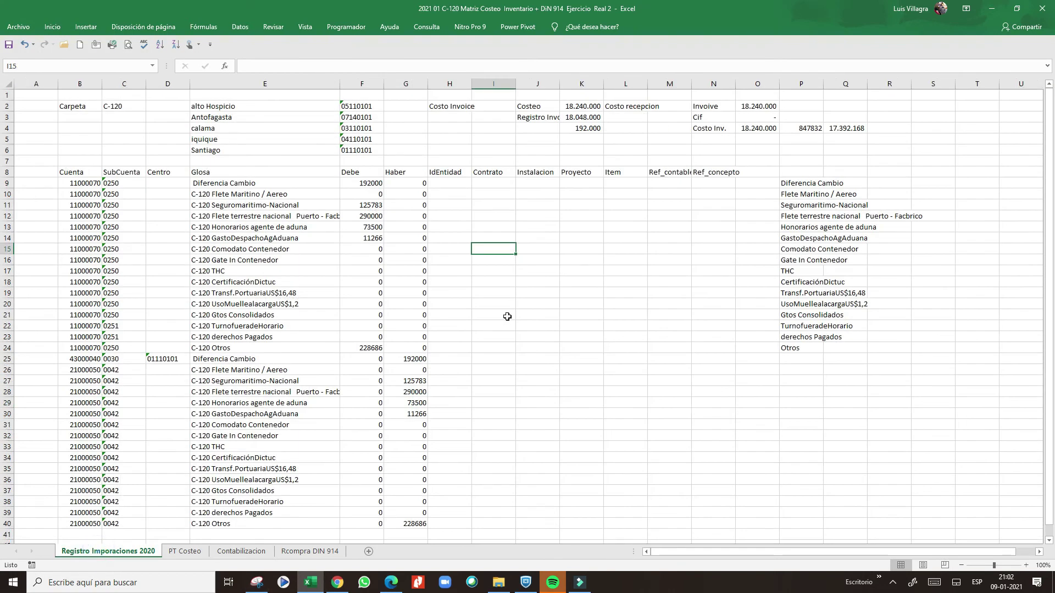
Check the Glosa formulas in E9:E10 and the Debe value linked to PT Costeo.
click(328, 180)
click(150, 183)
click(88, 183)
click(316, 213)
click(335, 194)
key(Right)
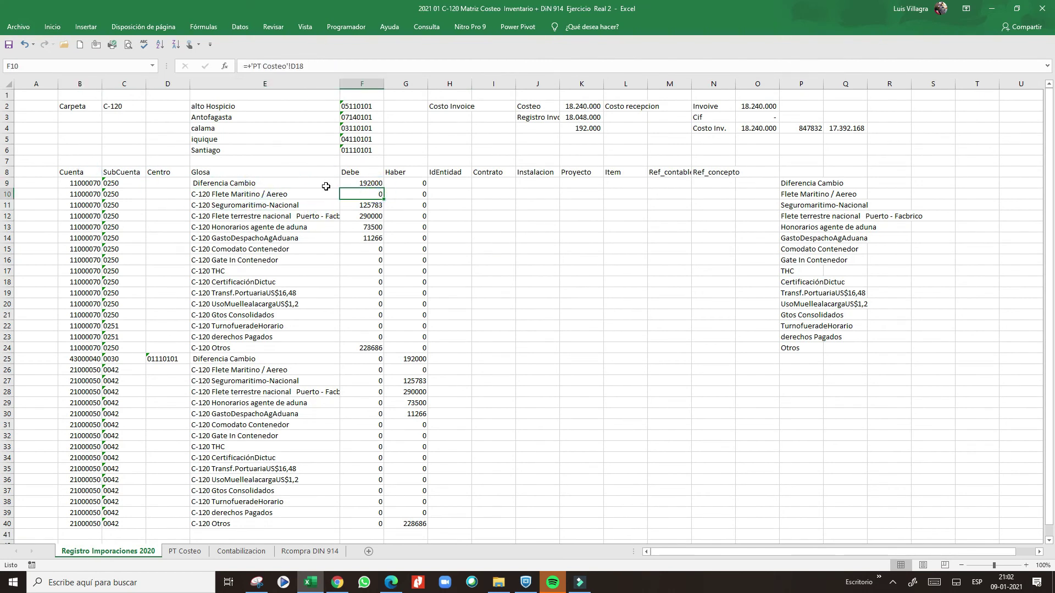
Select the concept labels in P9:P24 and switch to the Contabilizacion sheet.
click(241, 551)
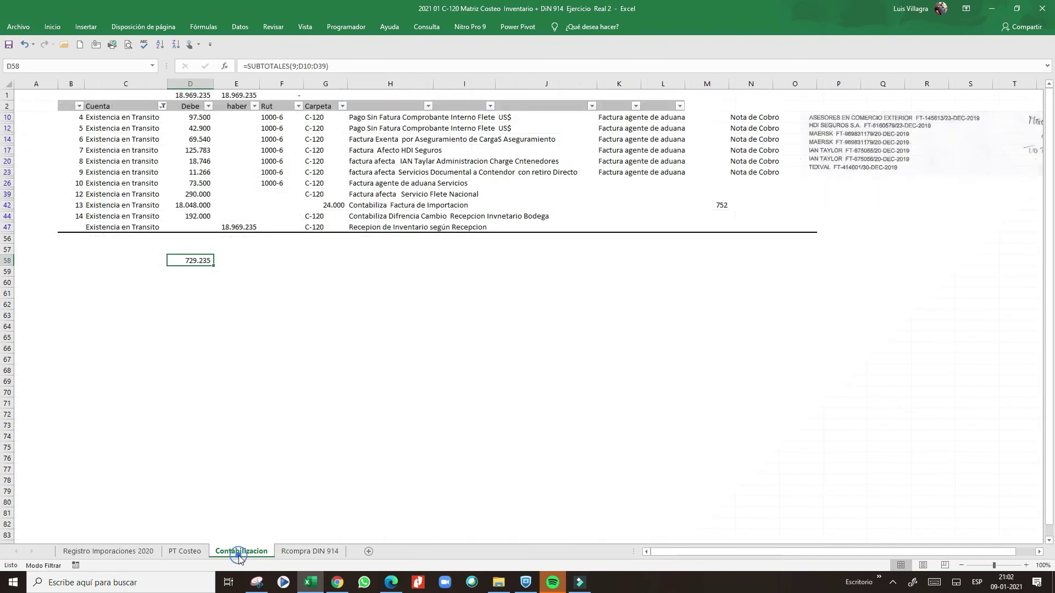
click(104, 551)
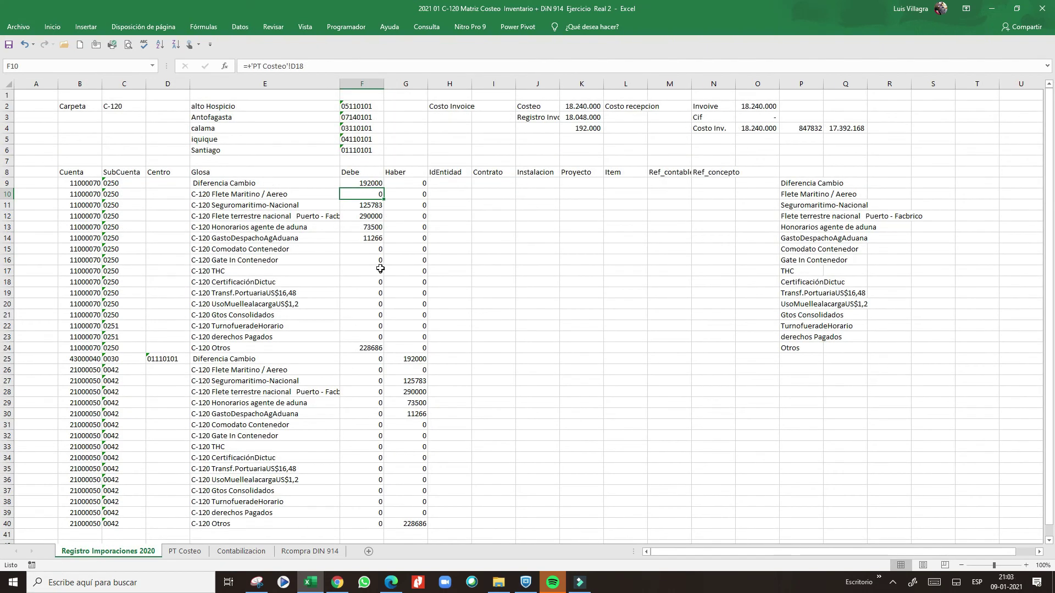
mouse_move(805, 183)
mouse_down()
mouse_move(823, 351)
mouse_move(846, 345)
mouse_up()
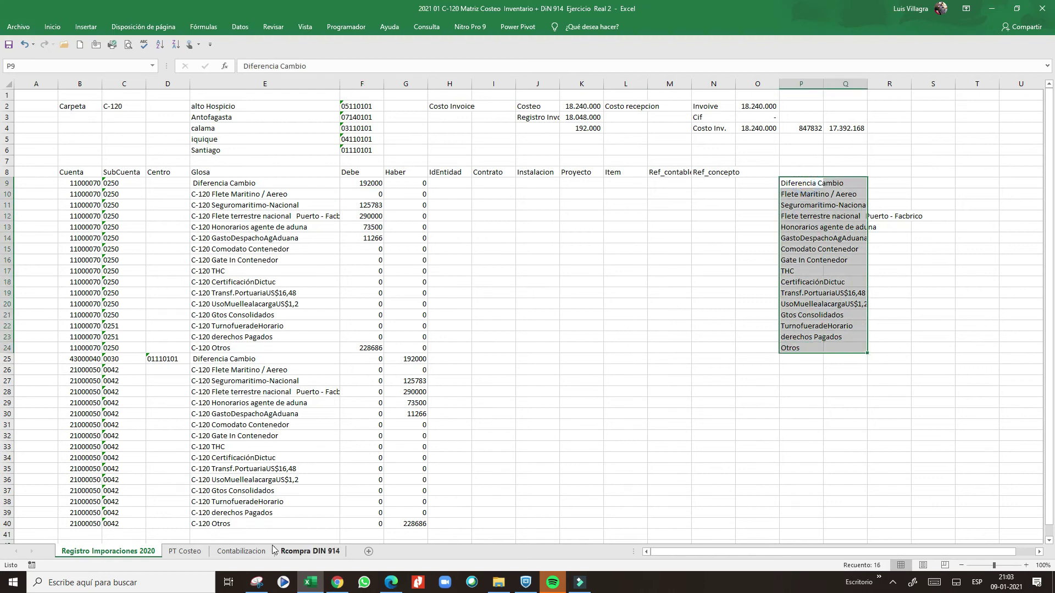
click(265, 550)
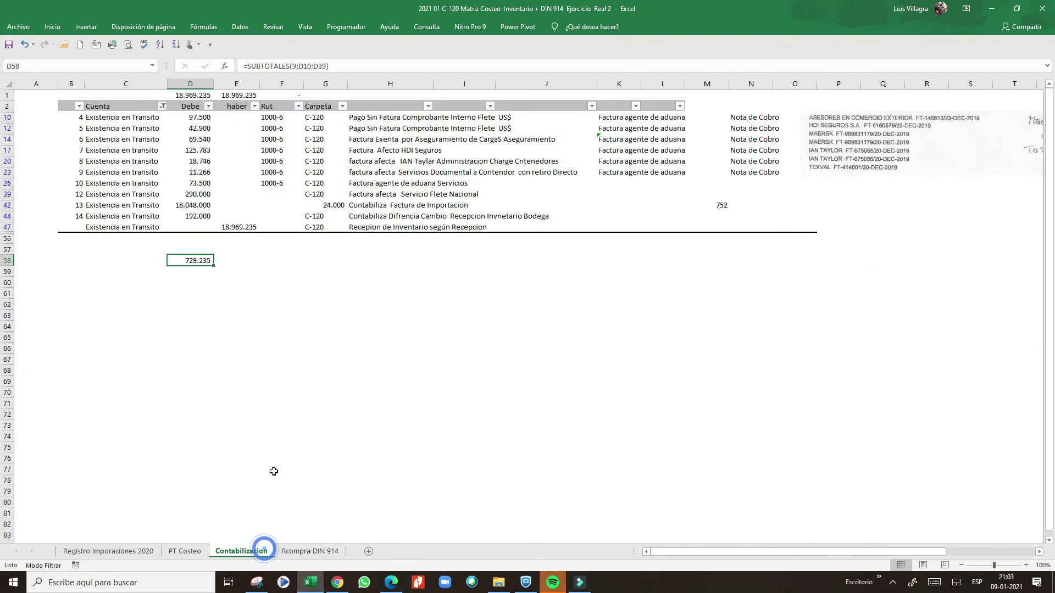
Clear the Cuenta filter so all accounts show on Contabilizacion.
click(163, 107)
click(53, 227)
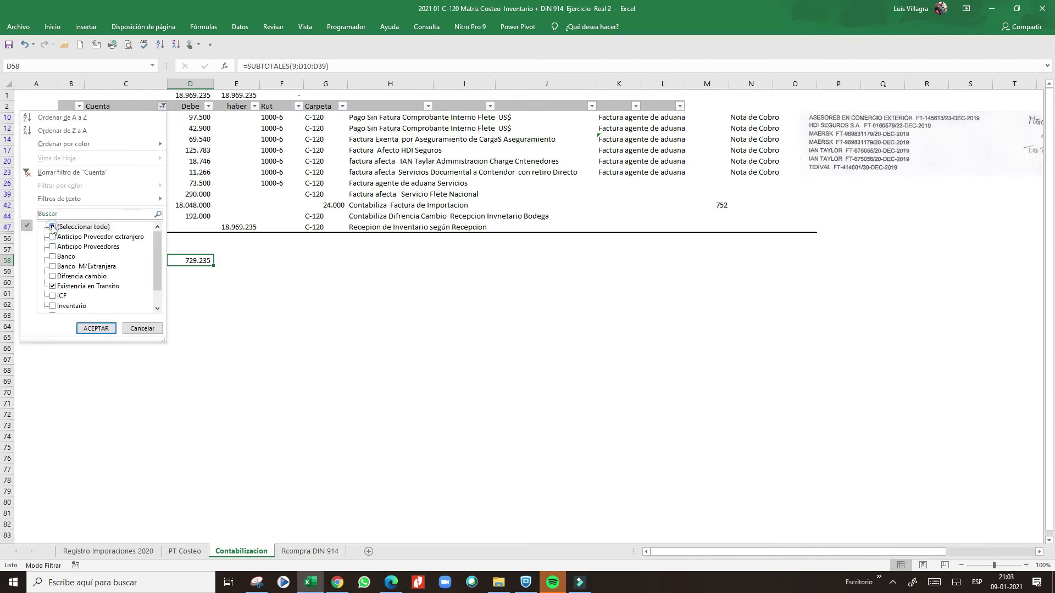
click(94, 328)
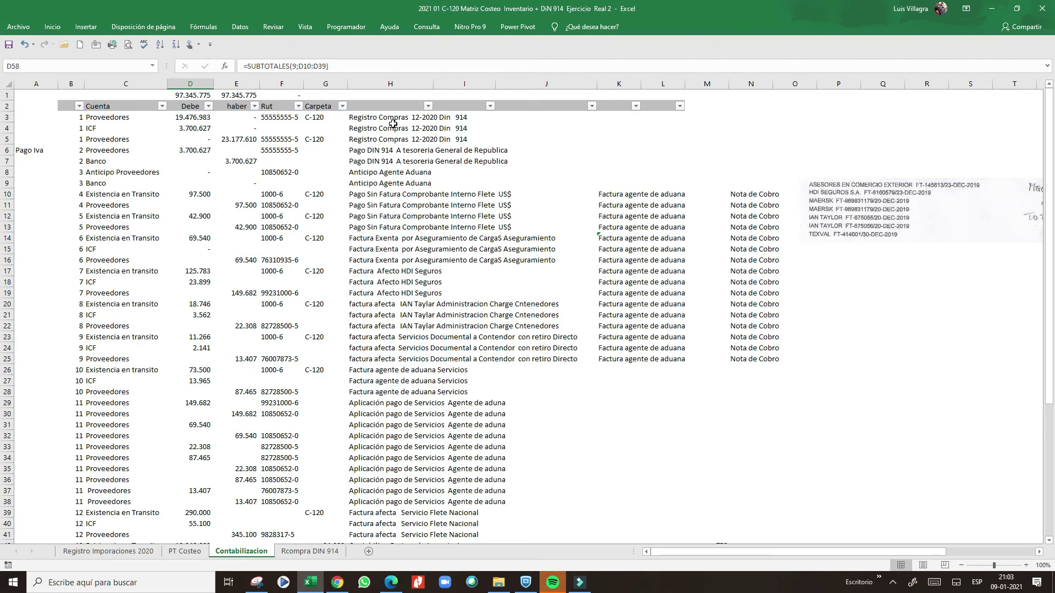
Check the account names in C8–C12, including Existencia en Transito and Proveedores.
click(108, 213)
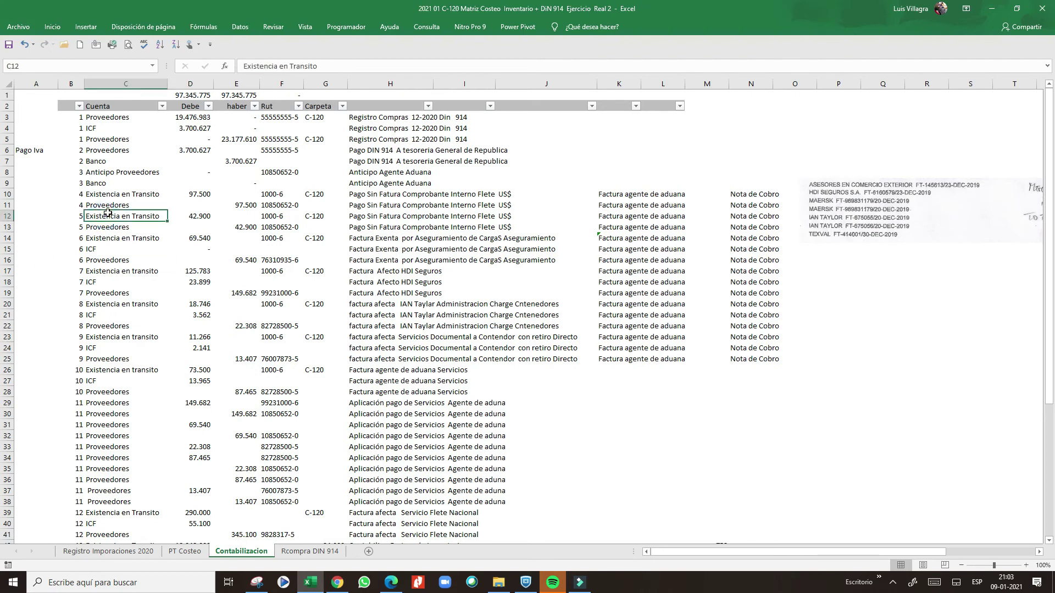
click(124, 193)
click(121, 172)
click(123, 192)
click(124, 171)
click(114, 202)
Check the debits 97.500, 42.900, 69.540 and 125.783 in column D.
click(200, 192)
click(132, 194)
click(199, 196)
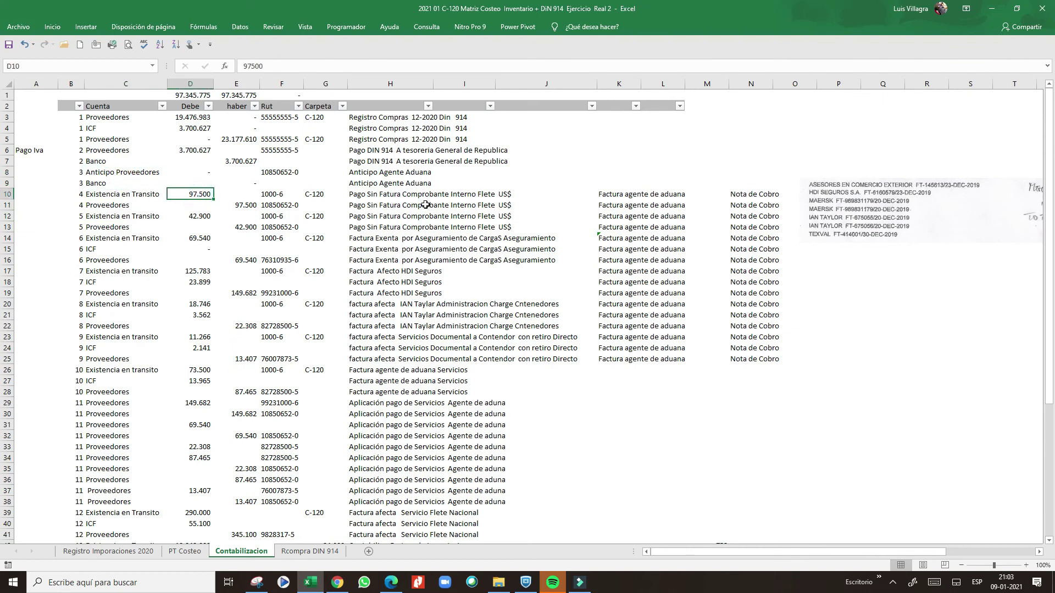
click(144, 185)
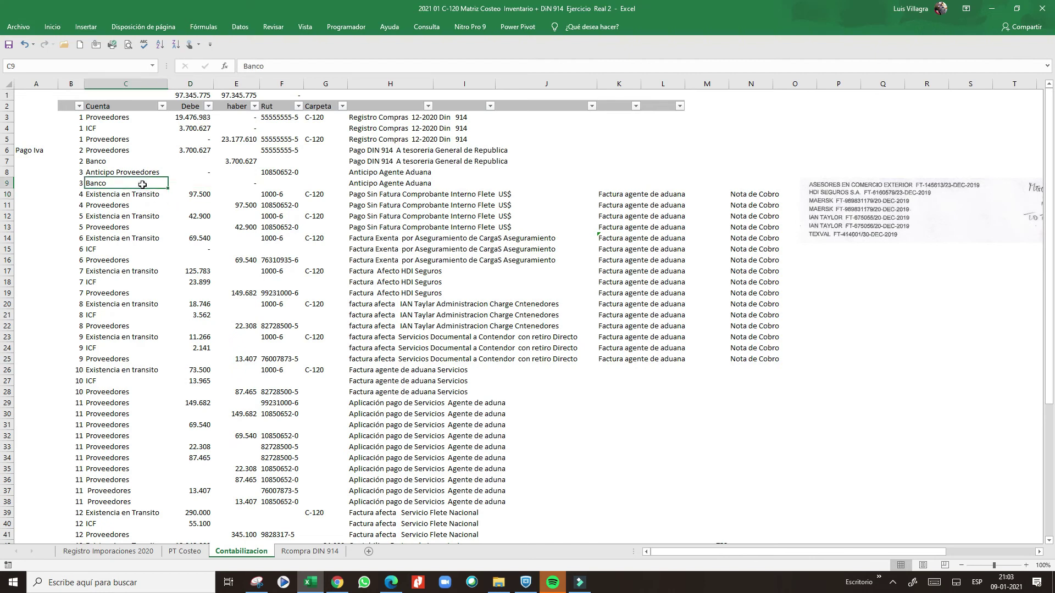
click(190, 196)
click(198, 217)
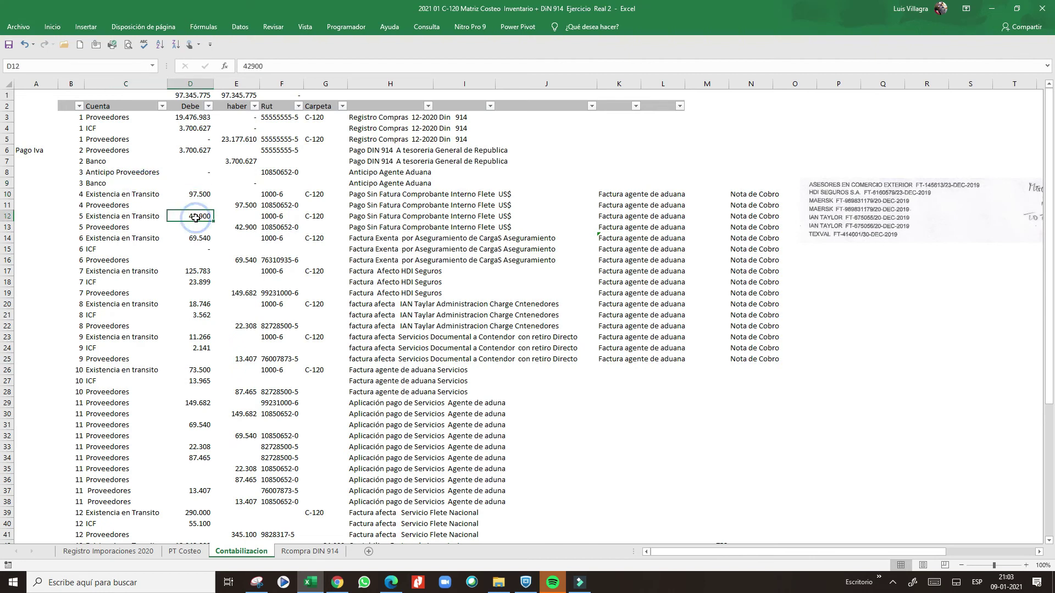
click(201, 239)
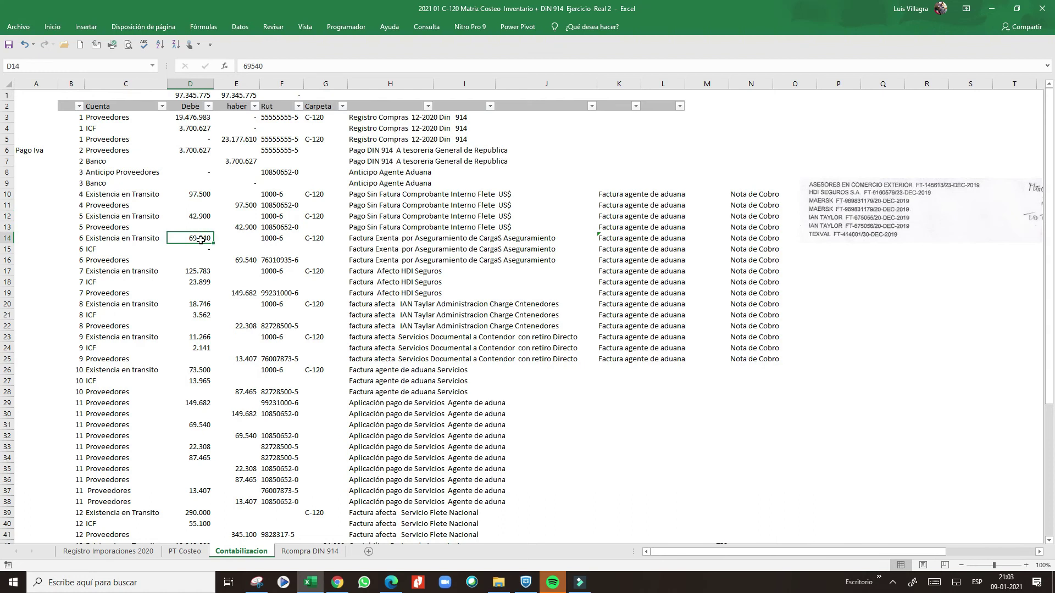
click(198, 272)
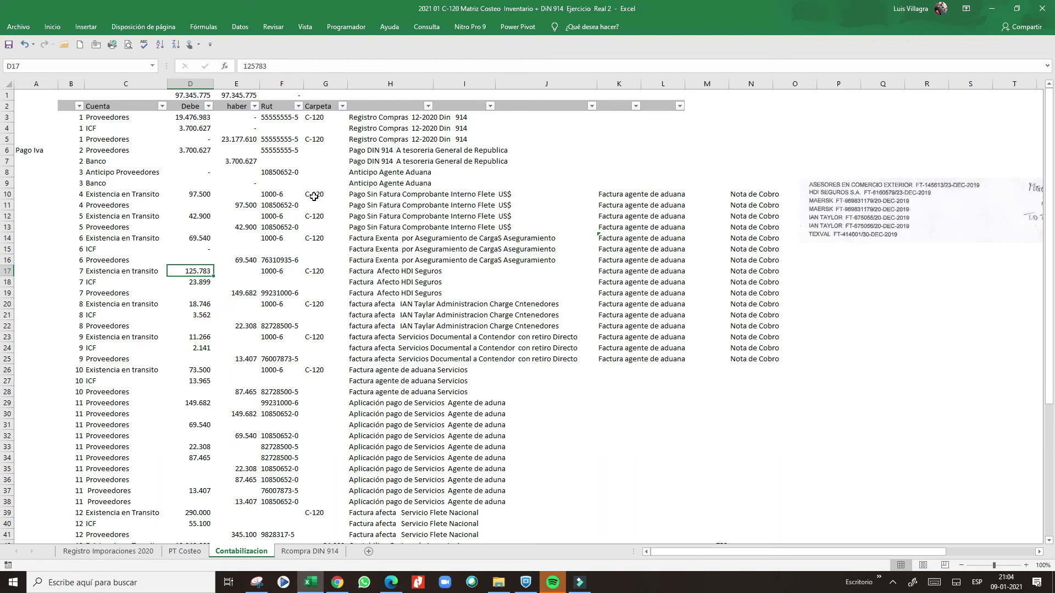
click(108, 551)
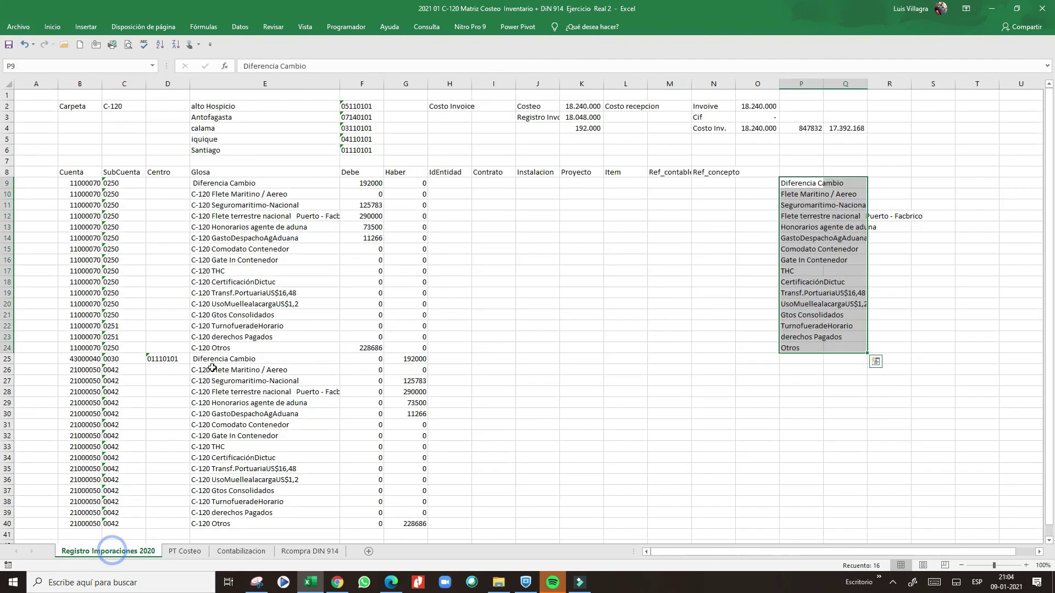
click(219, 205)
click(80, 187)
click(202, 181)
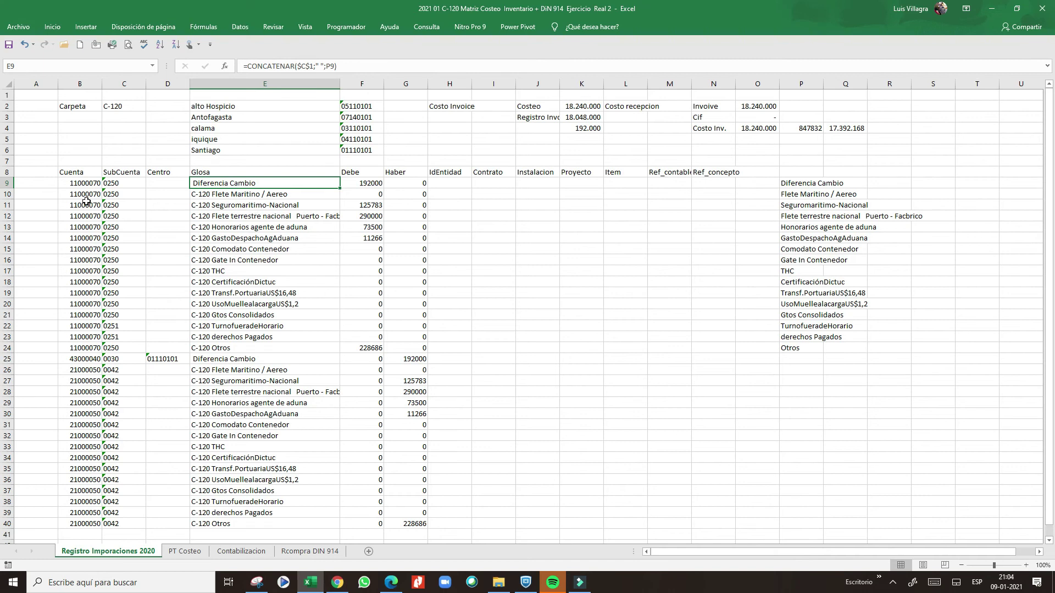
click(88, 182)
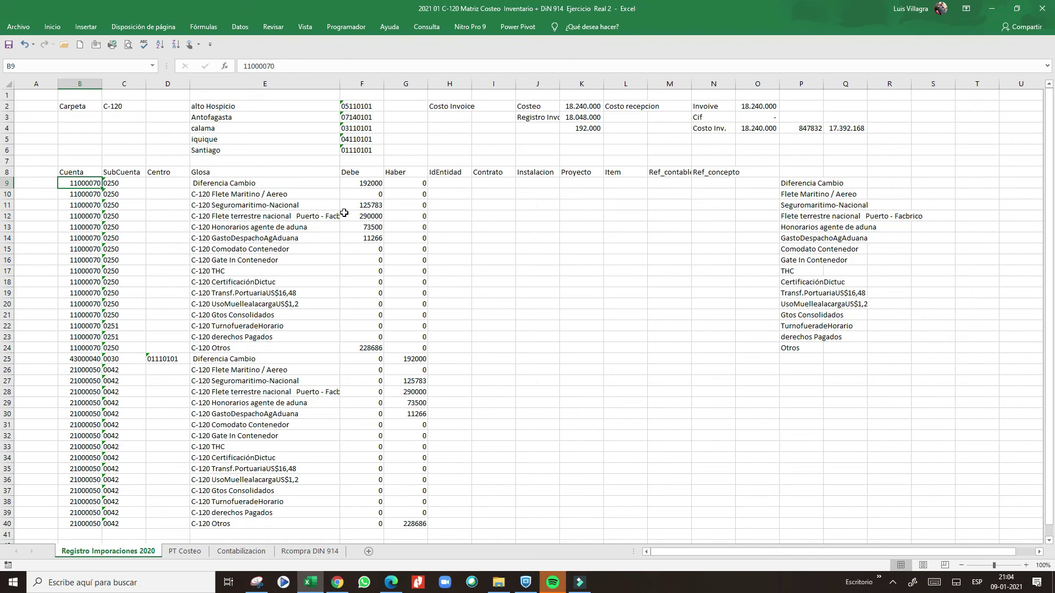
click(346, 215)
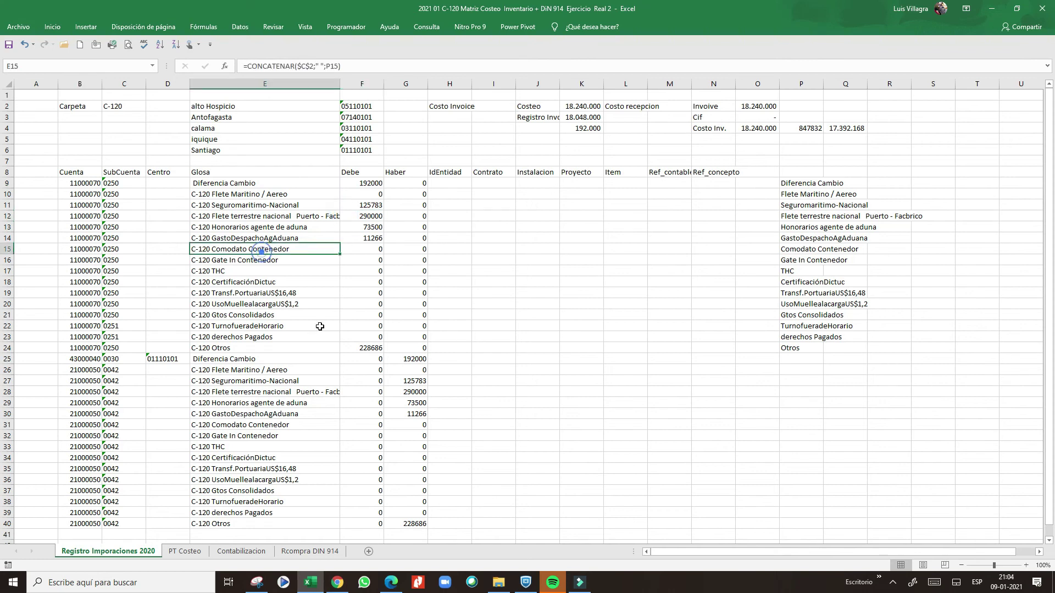
click(362, 359)
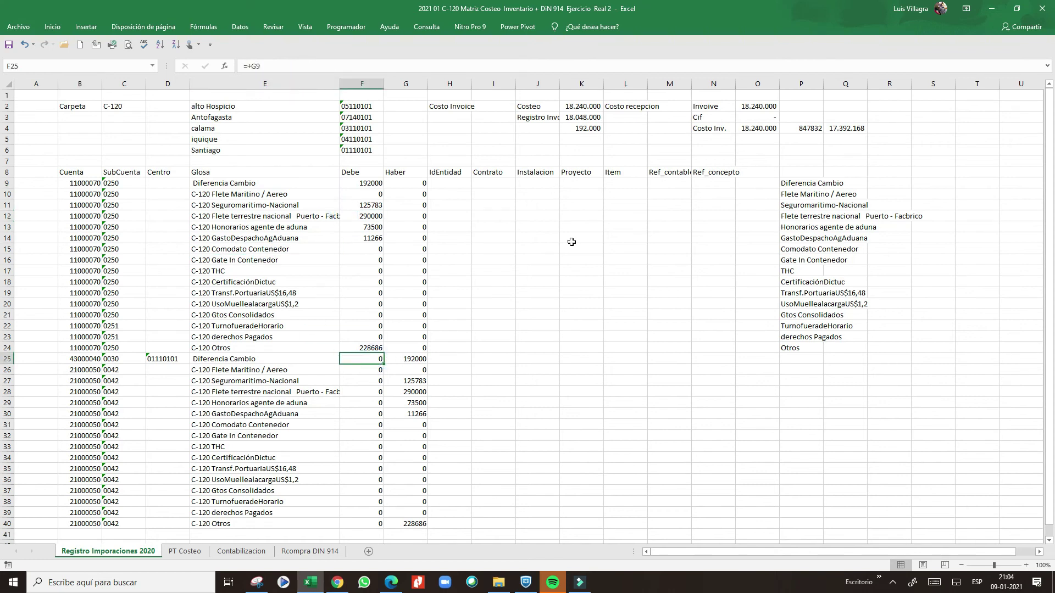
click(585, 94)
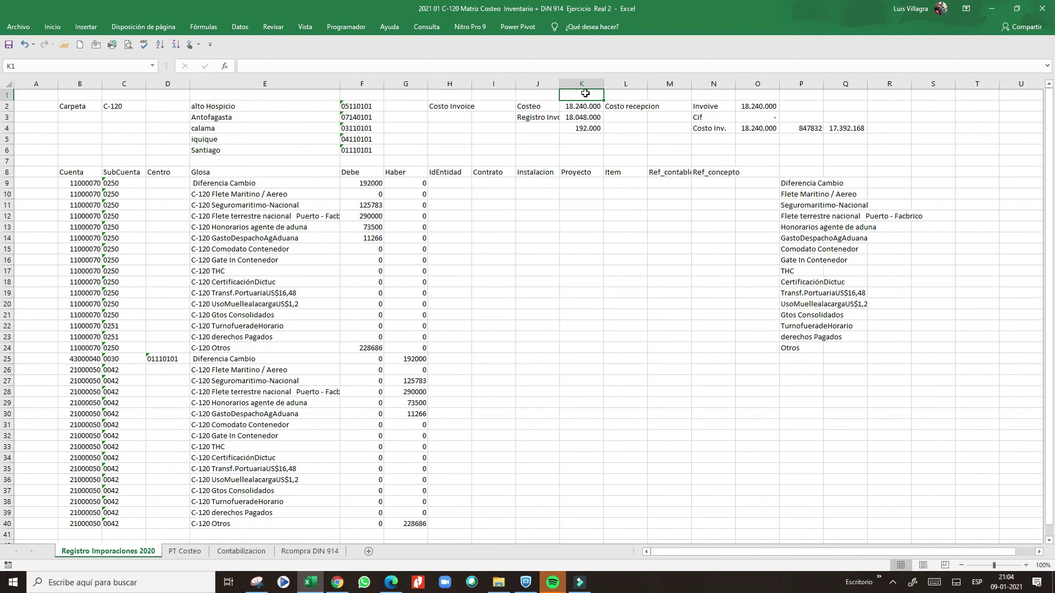
Enter the Monto $ heading in K1 and point the O2 Invoice formula at K2.
text(Monto)
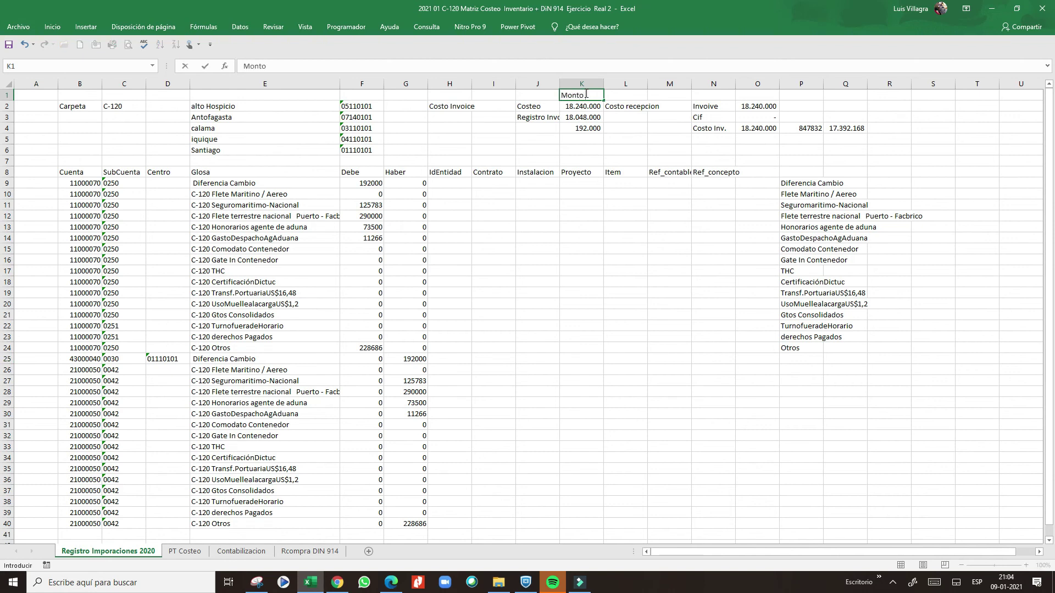
key(ctrl+Return)
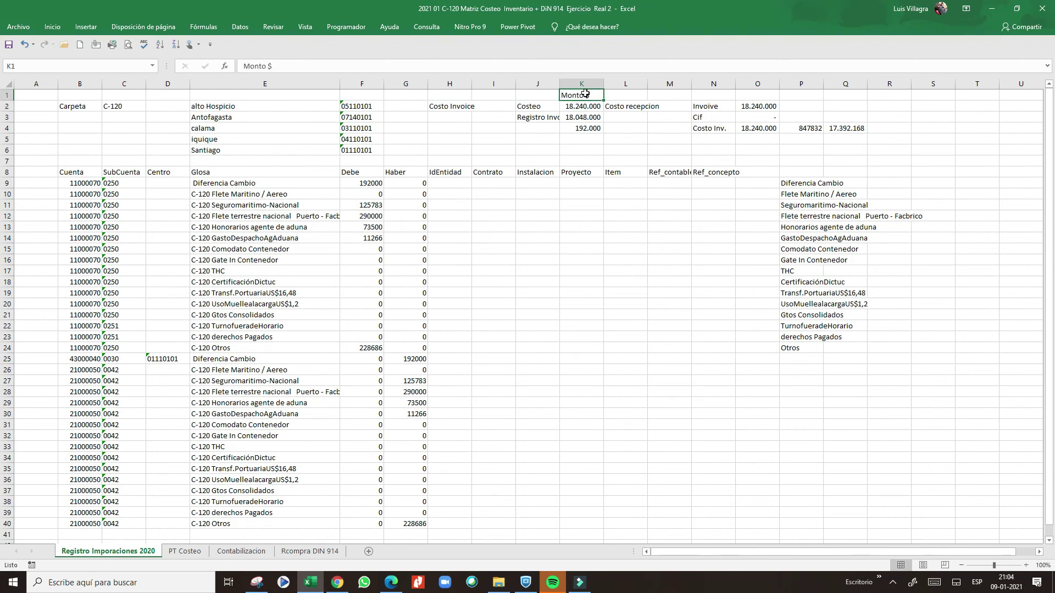
key(Right)
key(Right)
key(Right)
key(Right)
key(Down)
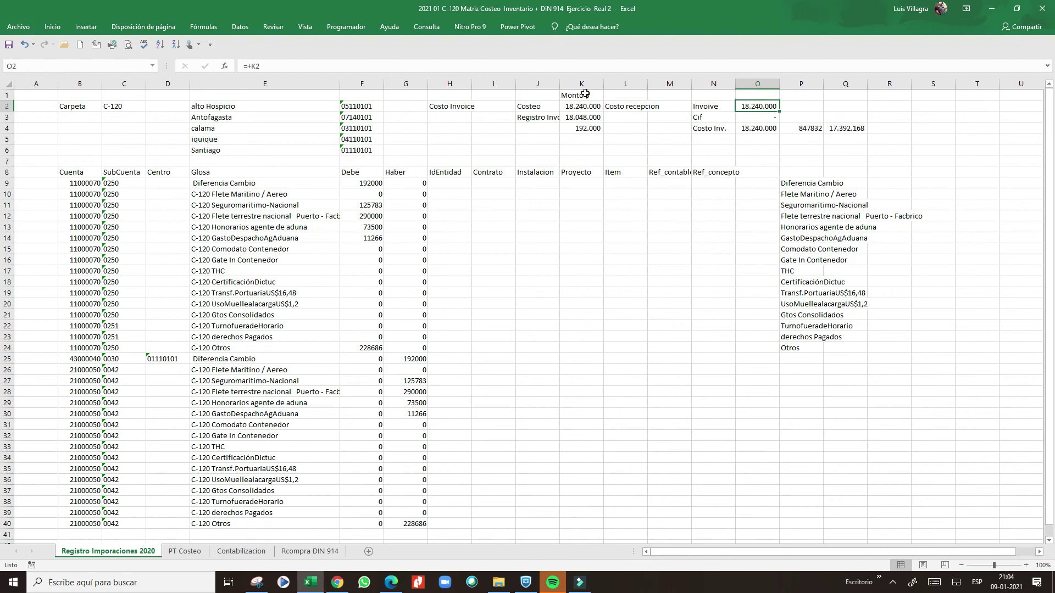
key(F2)
key(Left)
key(Left)
key(Left)
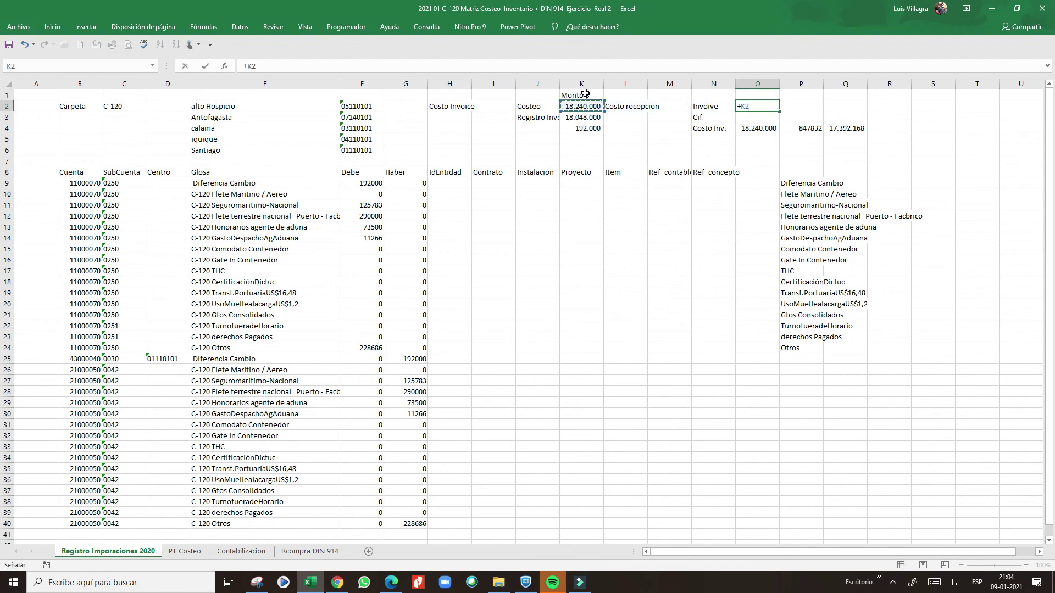
key(Return)
Abandon a Cif entry and select a block of Debe amounts to see their total.
text(+)
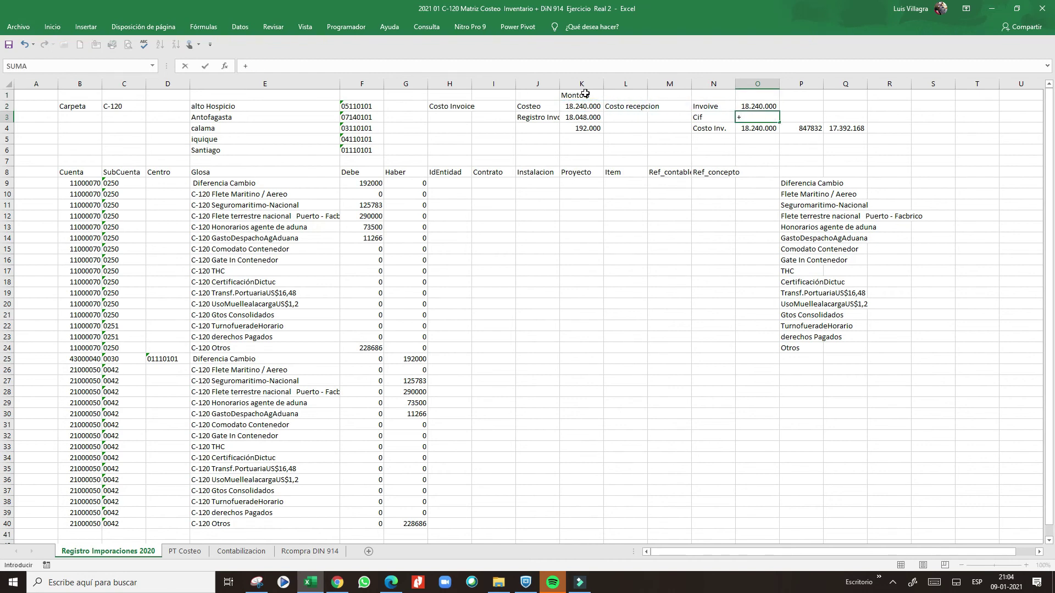
click(59, 34)
click(412, 217)
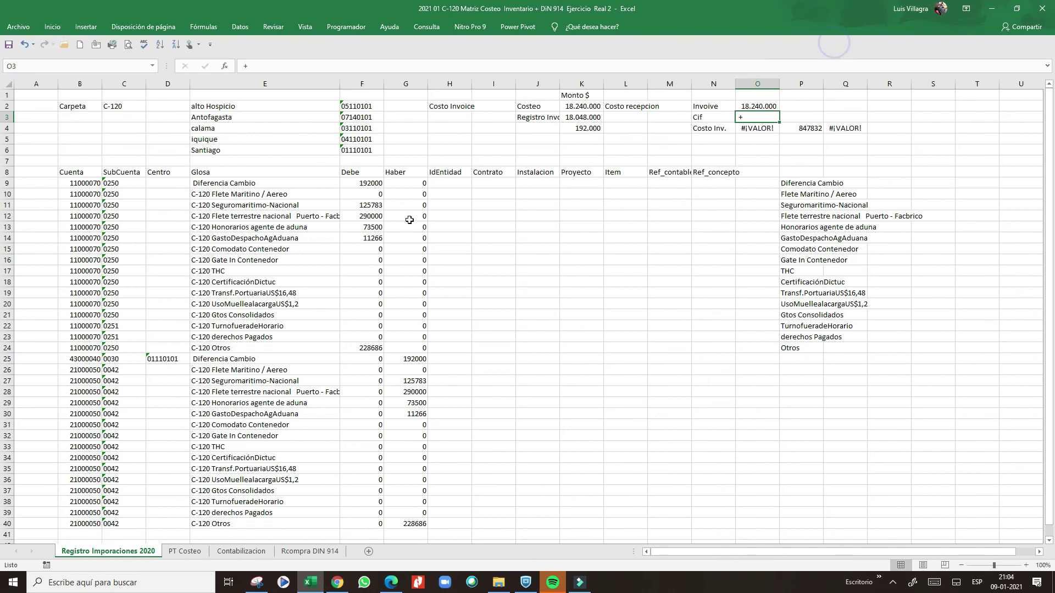
drag(362, 195, 362, 259)
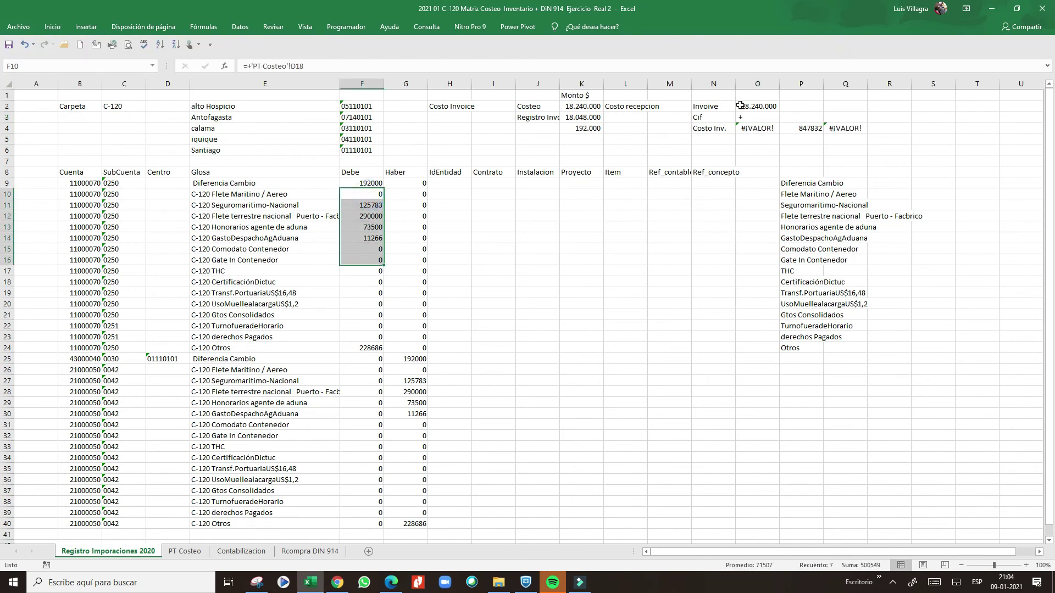
Link the Cif cell O3 to PT Costeo D33 (729.235), then move to P4.
click(758, 117)
double_click(760, 118)
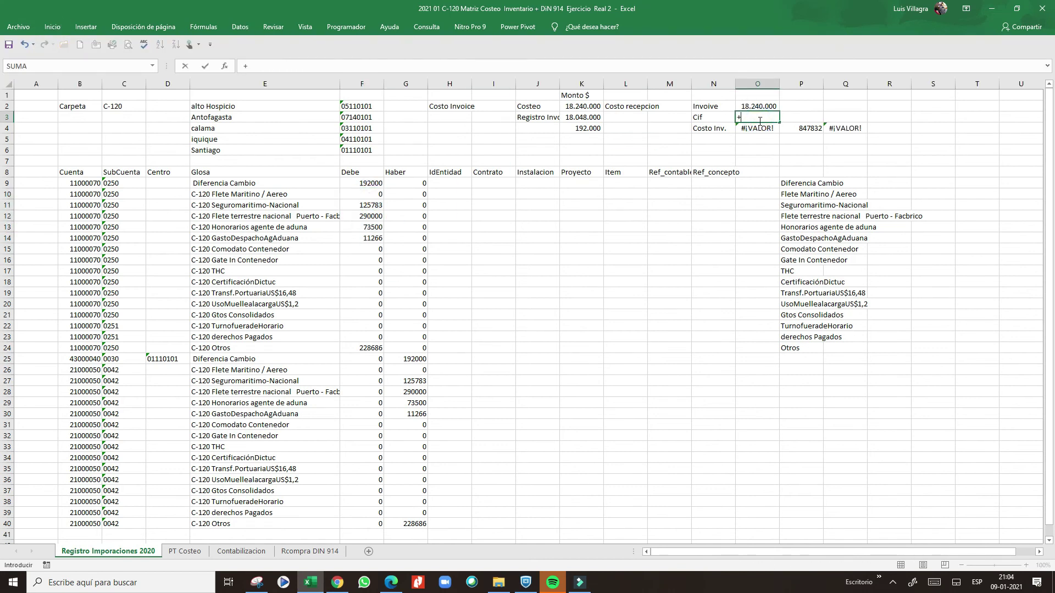
click(187, 551)
click(294, 480)
key(Return)
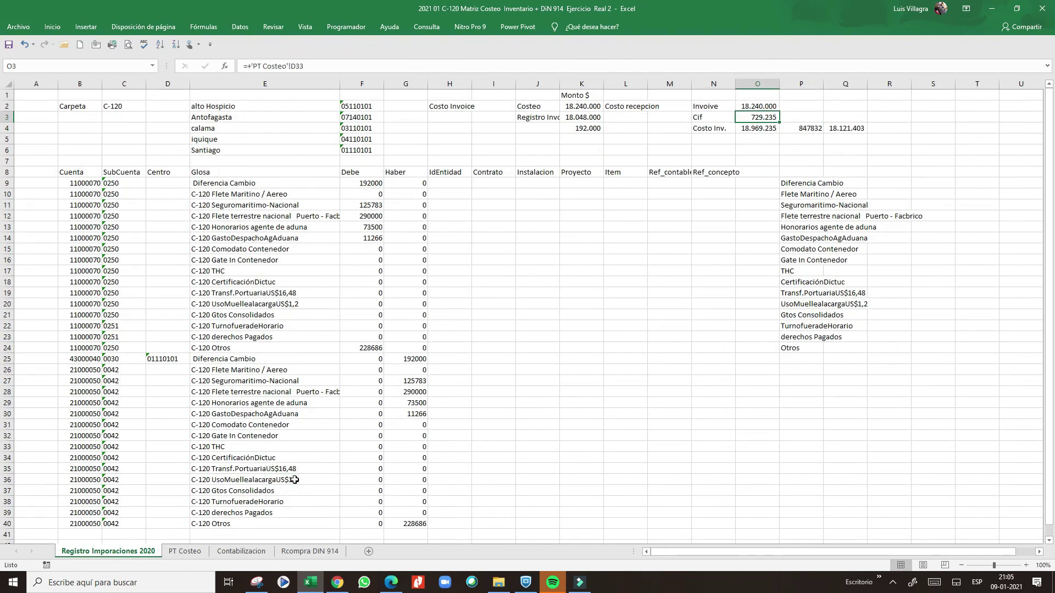
key(Right)
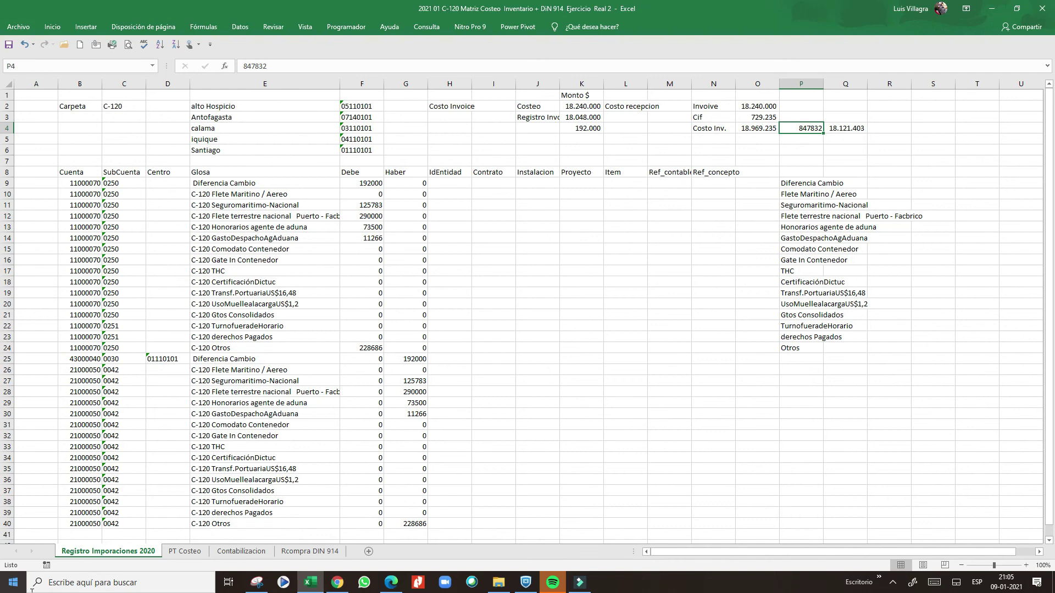
Filter Contabilizacion's Cuenta column to only Existencia en Transito and select the Haber total in E47.
click(241, 552)
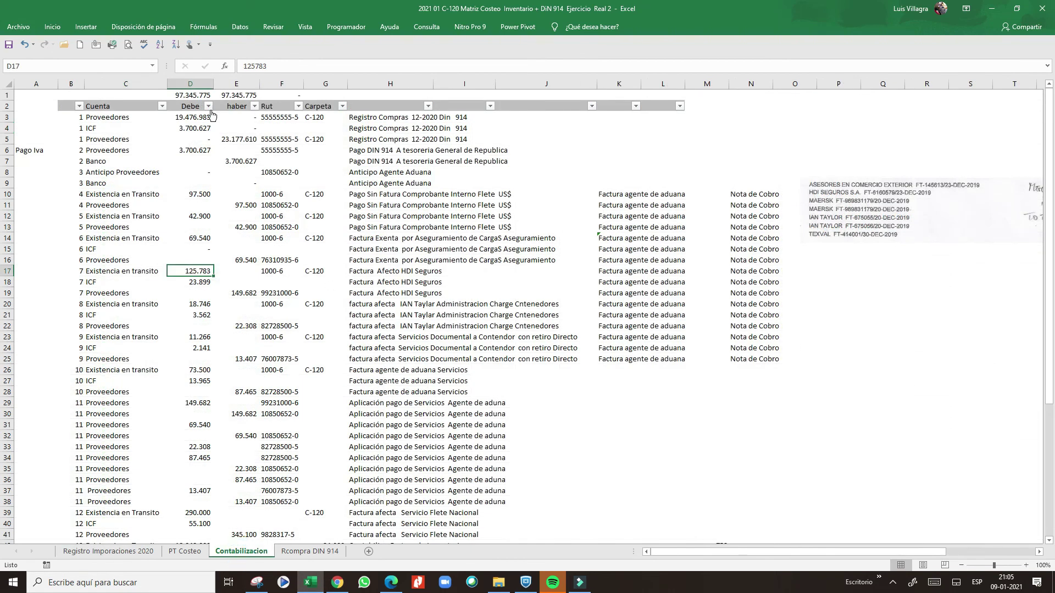
click(161, 106)
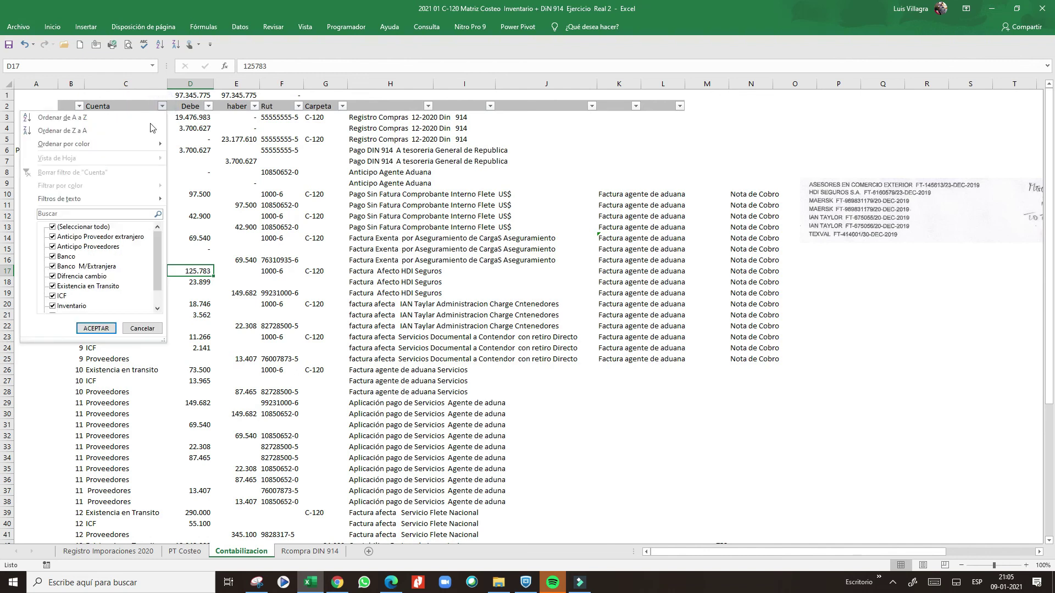
click(53, 227)
click(58, 287)
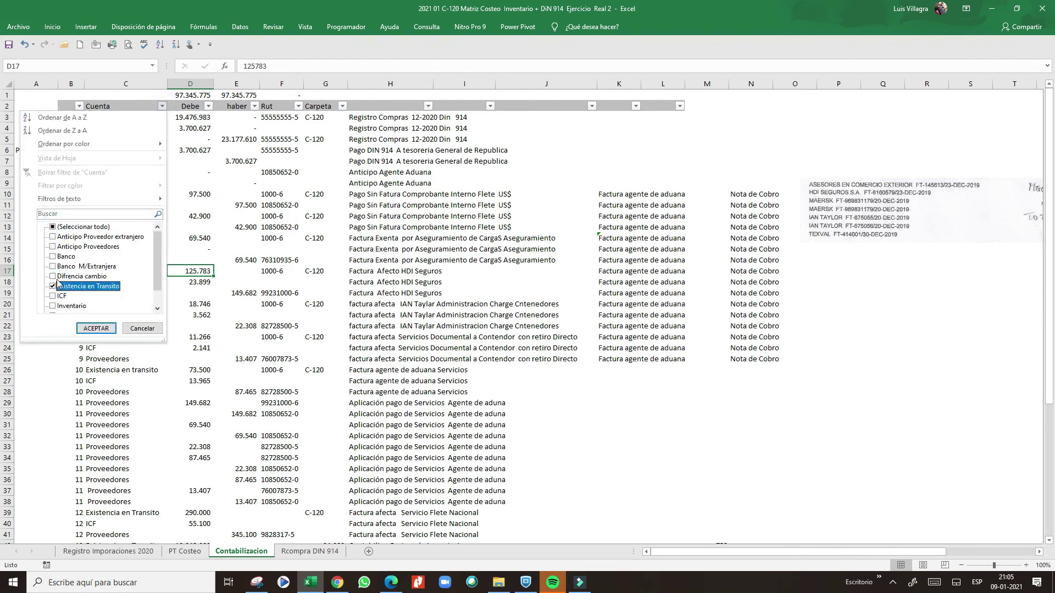
click(54, 286)
click(52, 305)
click(54, 287)
click(53, 306)
click(96, 329)
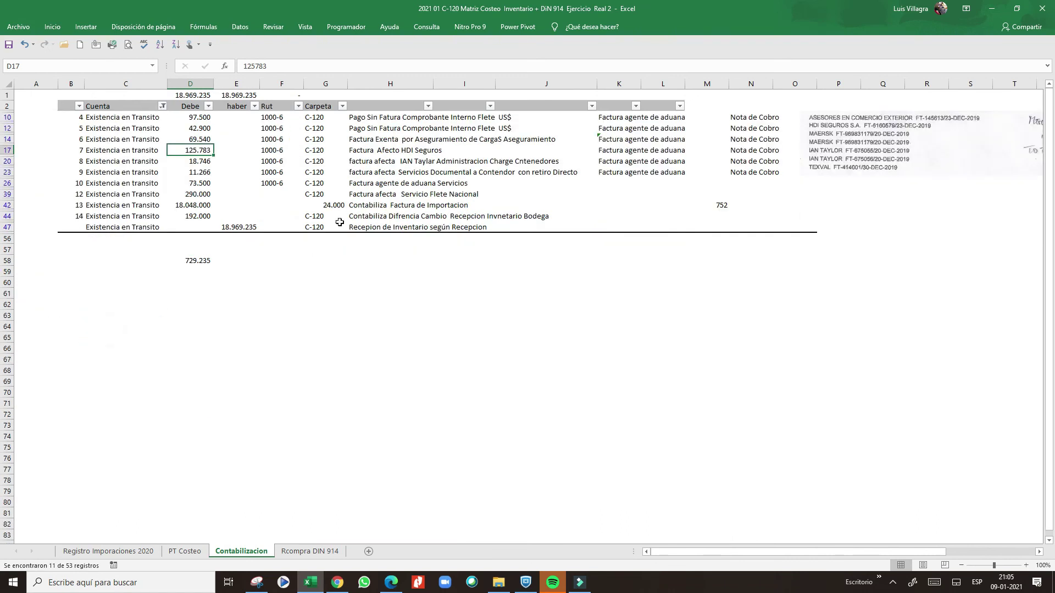
click(242, 227)
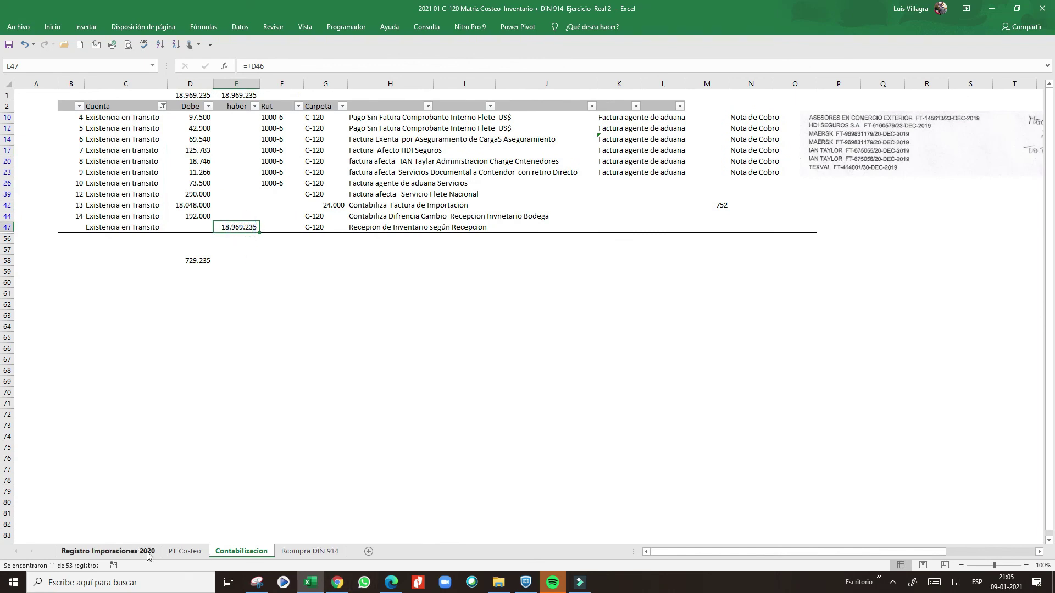
Confirm the O3 Cif formula, then link P4 to the Contabilizacion Haber total in E47.
click(138, 552)
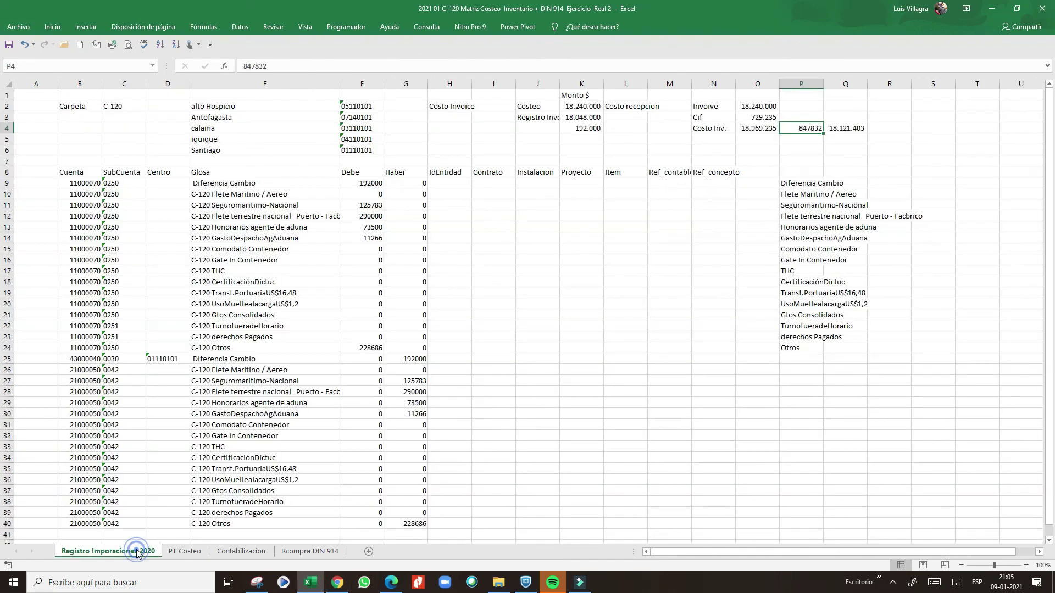
double_click(757, 120)
key(Escape)
text(+)
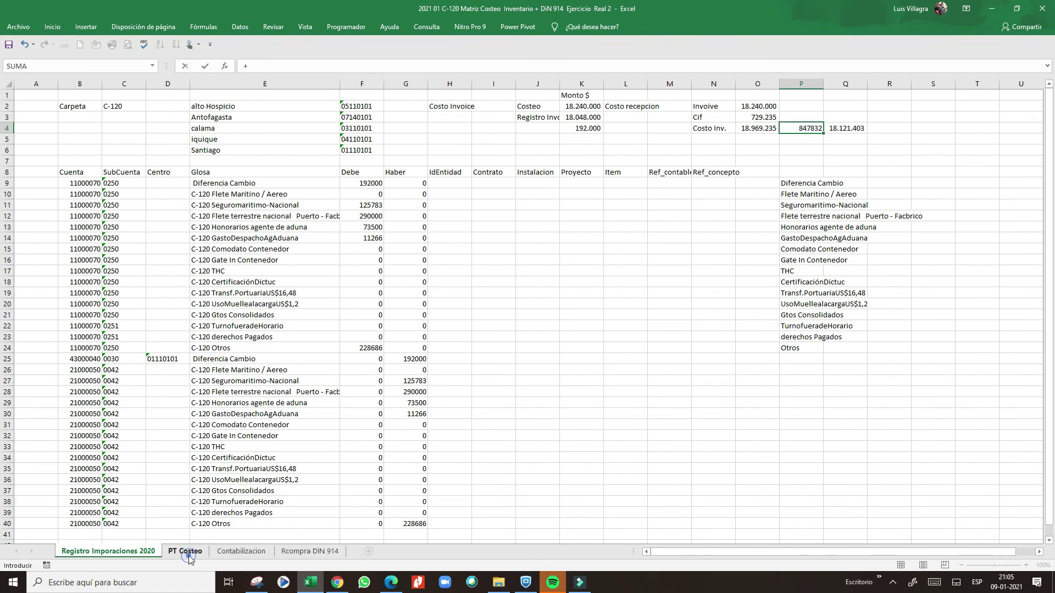
click(186, 552)
click(242, 552)
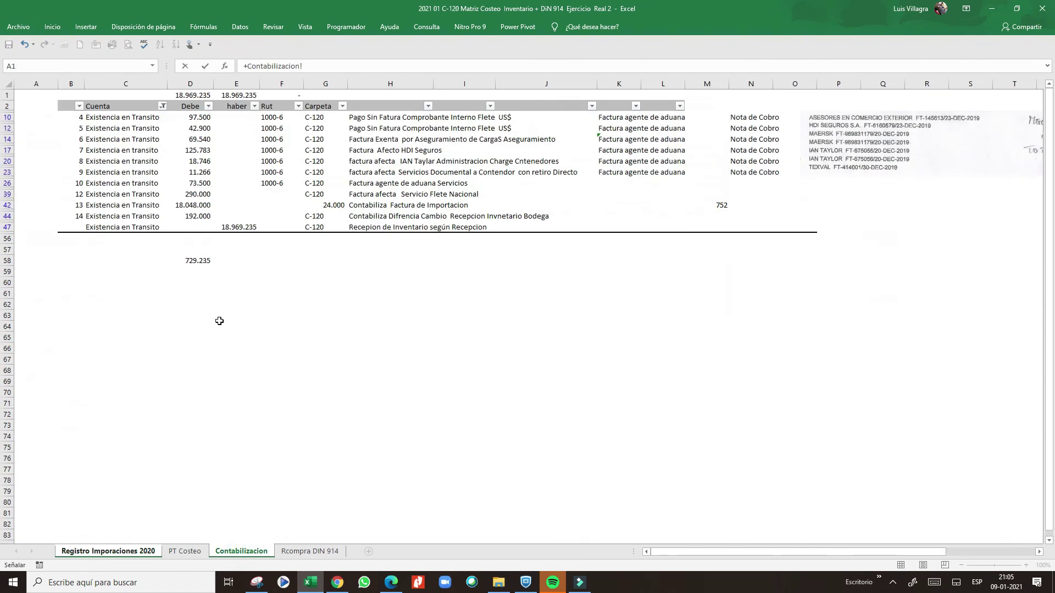
click(183, 206)
click(240, 225)
key(Return)
Check that the Q4 difference formula =+O4-P4 shows zero against Costo Inv.
key(Up)
key(Down)
key(Right)
key(Left)
key(Left)
key(Up)
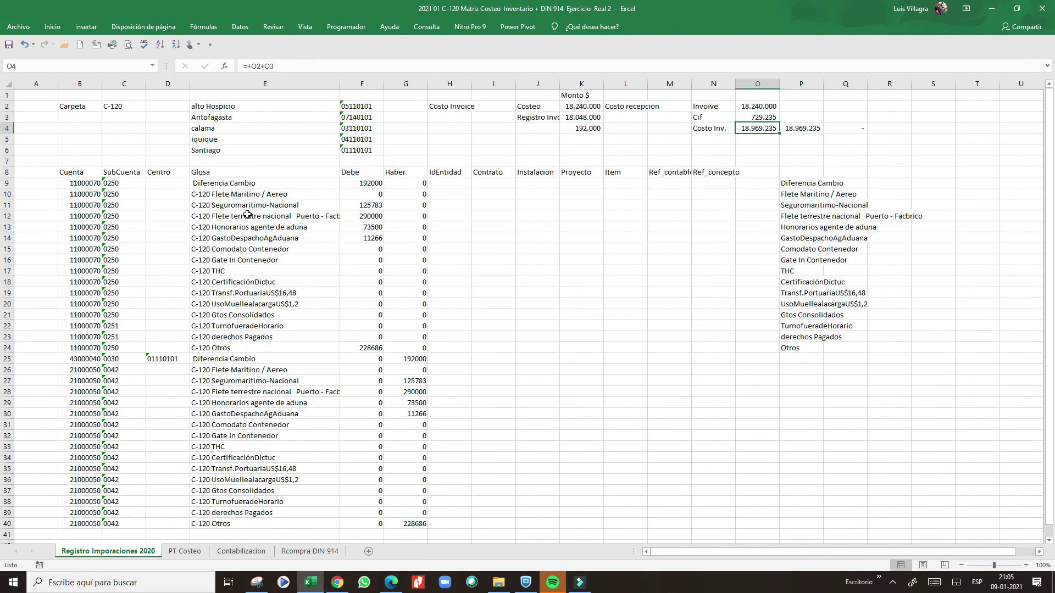
key(Left)
key(Left)
key(Left)
key(Right)
key(Right)
key(Right)
key(Right)
key(Left)
key(Right)
key(Right)
key(Up)
key(Left)
key(Down)
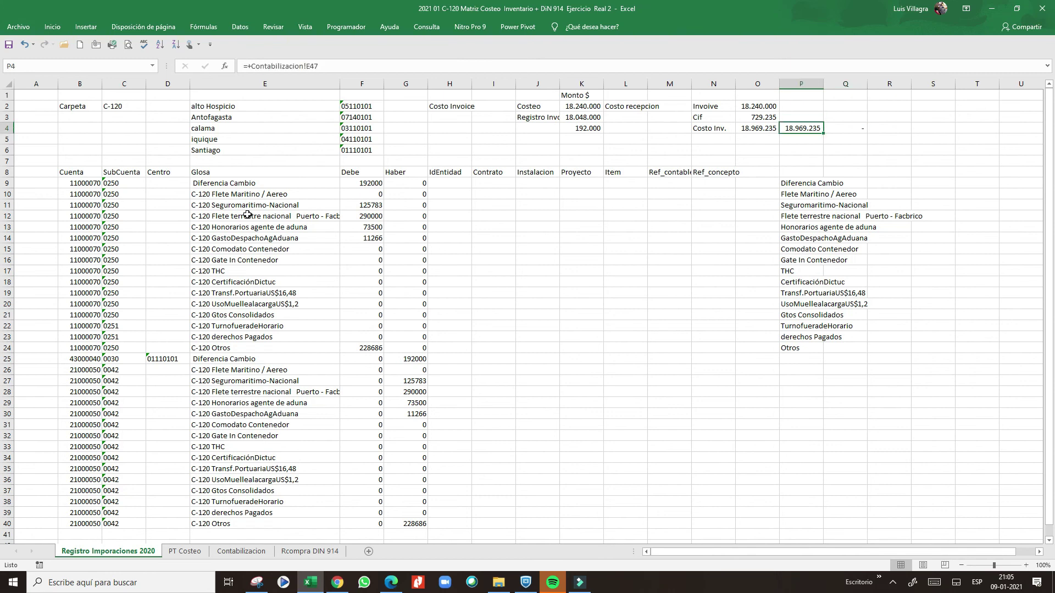
key(Right)
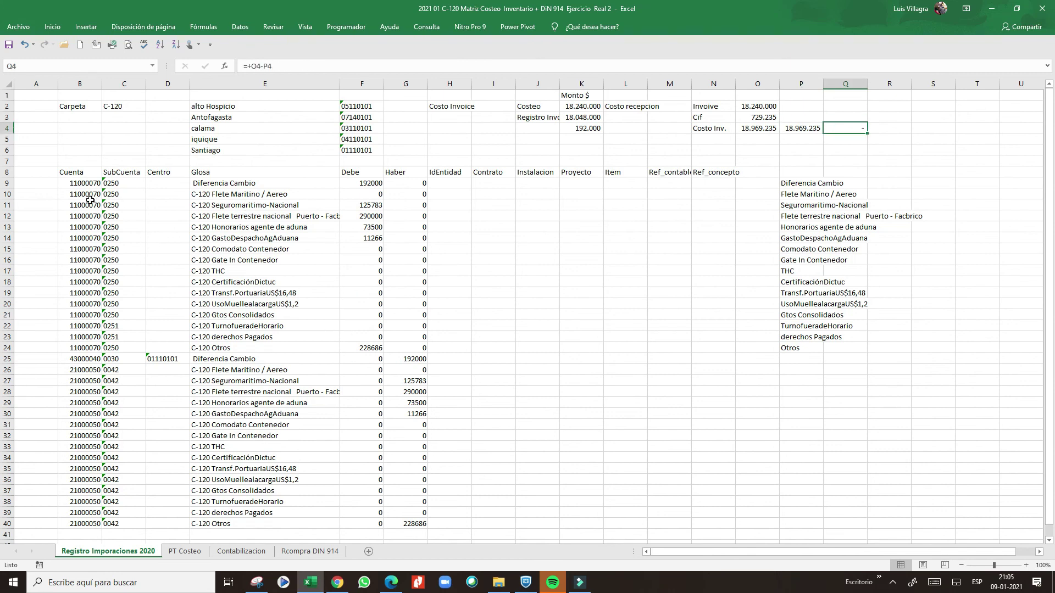
Look at cells A8 and F16 and the Glosa formula in E16.
click(42, 171)
click(349, 263)
click(227, 264)
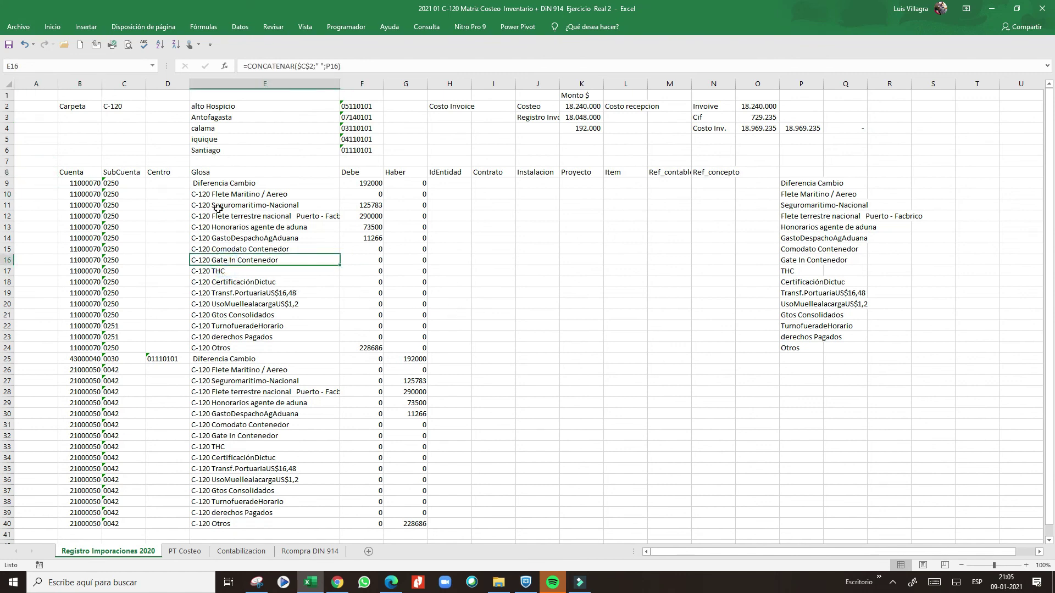
Add the column header 'Pareo' in A8.
click(45, 173)
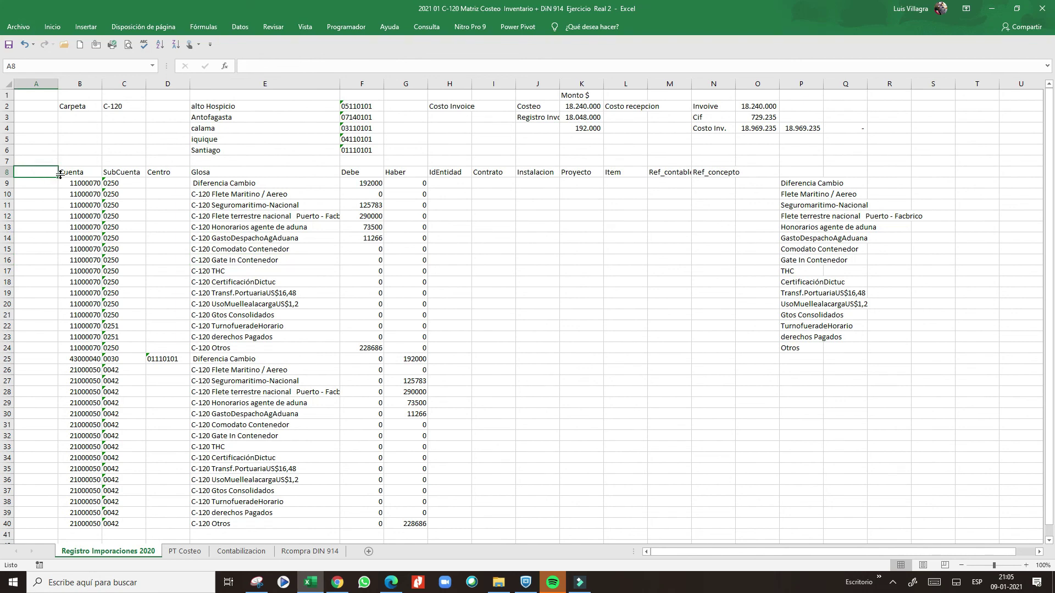
text(Pareo)
key(Return)
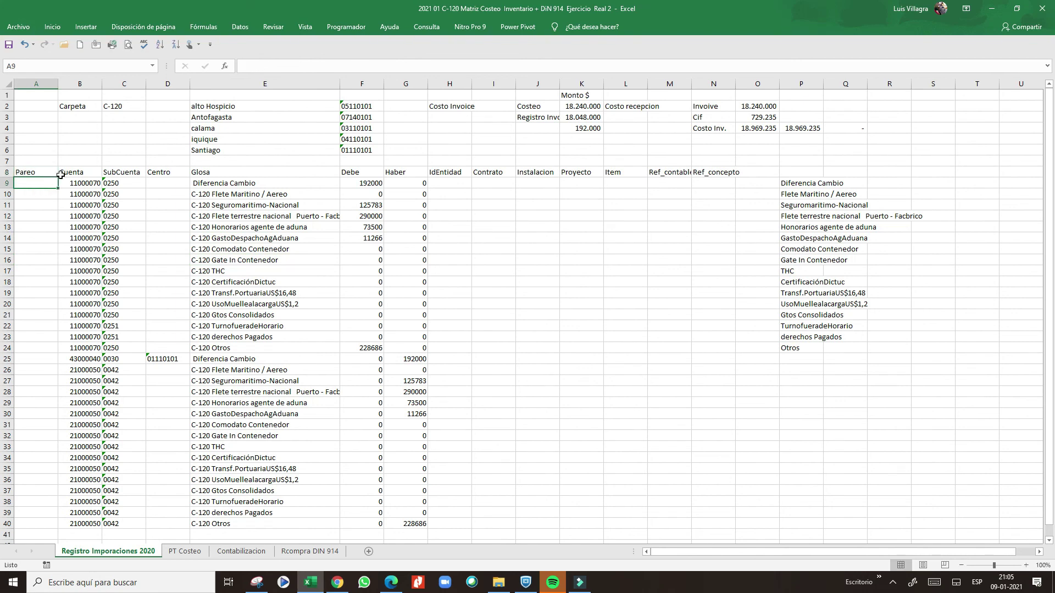
key(Down)
key(Up)
Enter =SI(F9+G9>0;"*";" ") in A9, fill it down to A40, and select A8:N8.
text(=si)
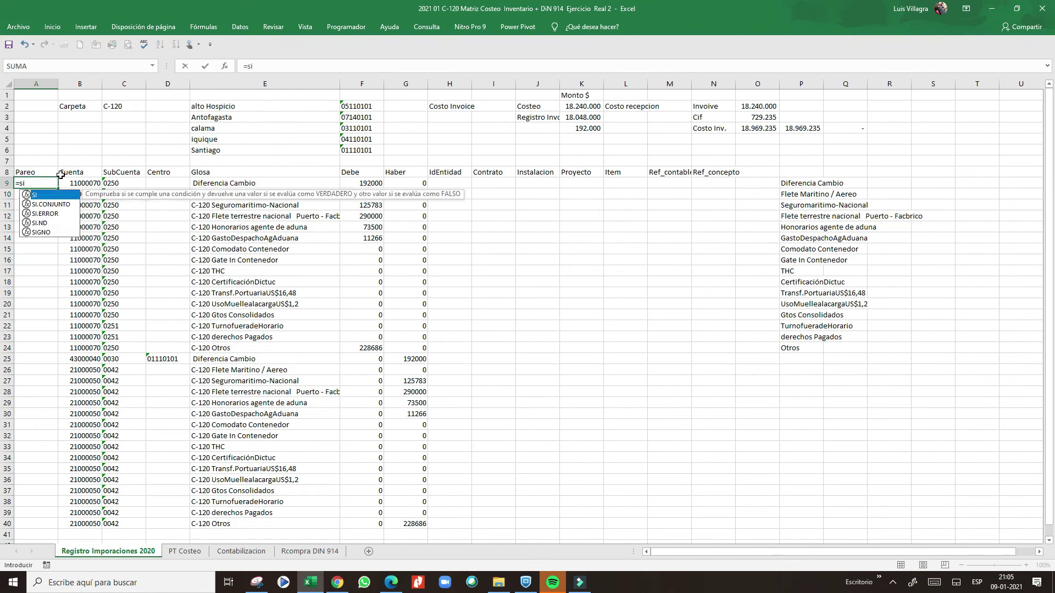
double_click(41, 196)
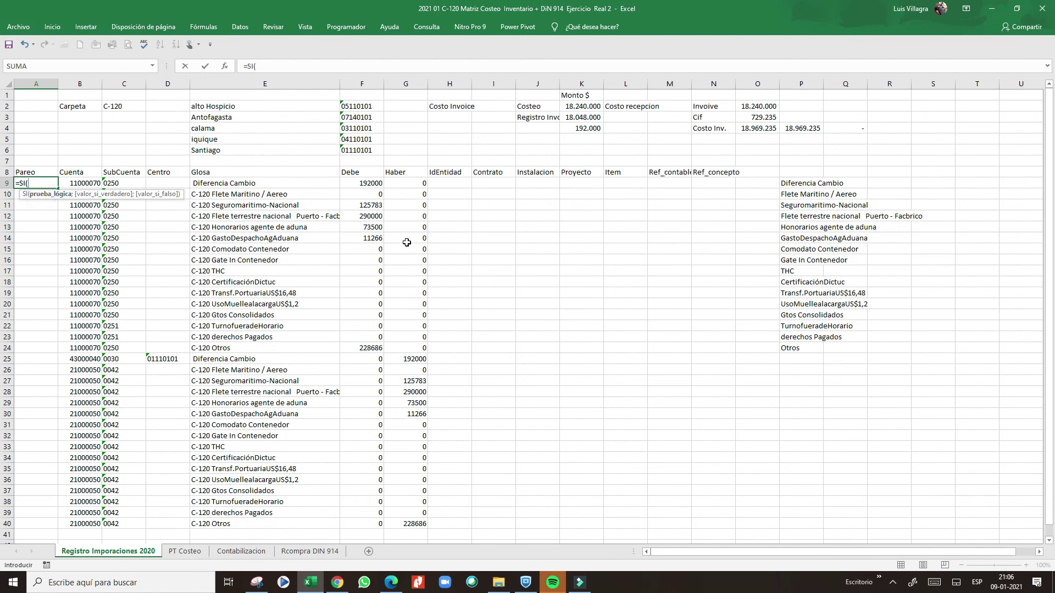
click(361, 183)
text(+)
click(423, 181)
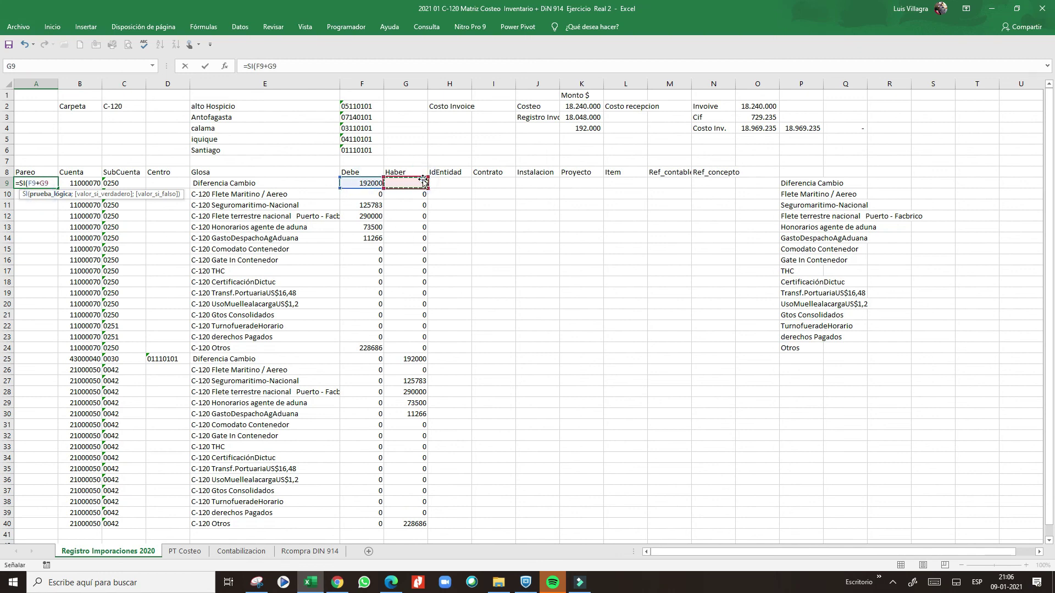
text(>0)
text(;"*")
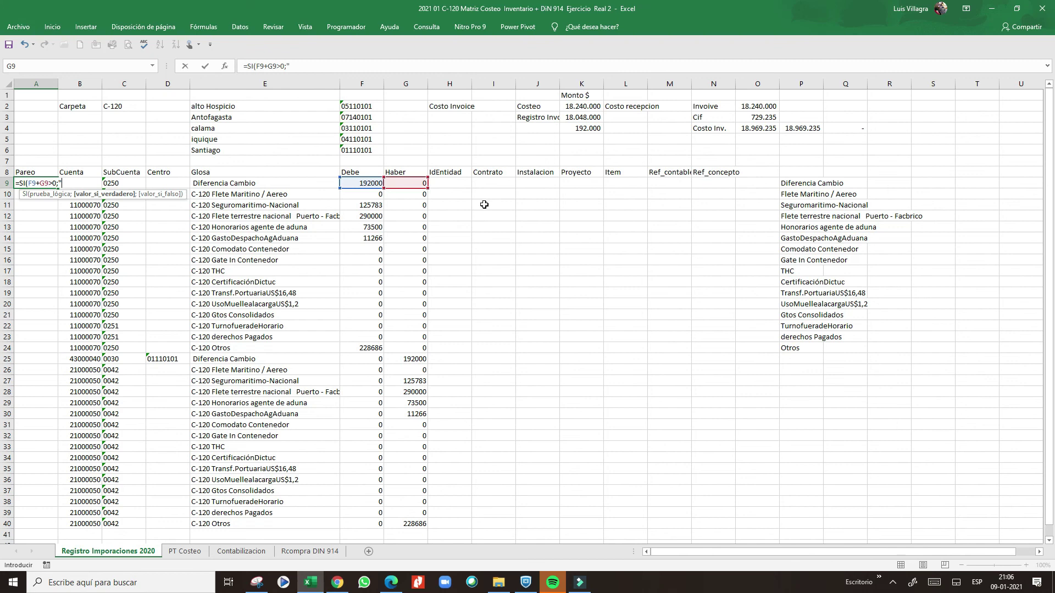
text(;)
text())
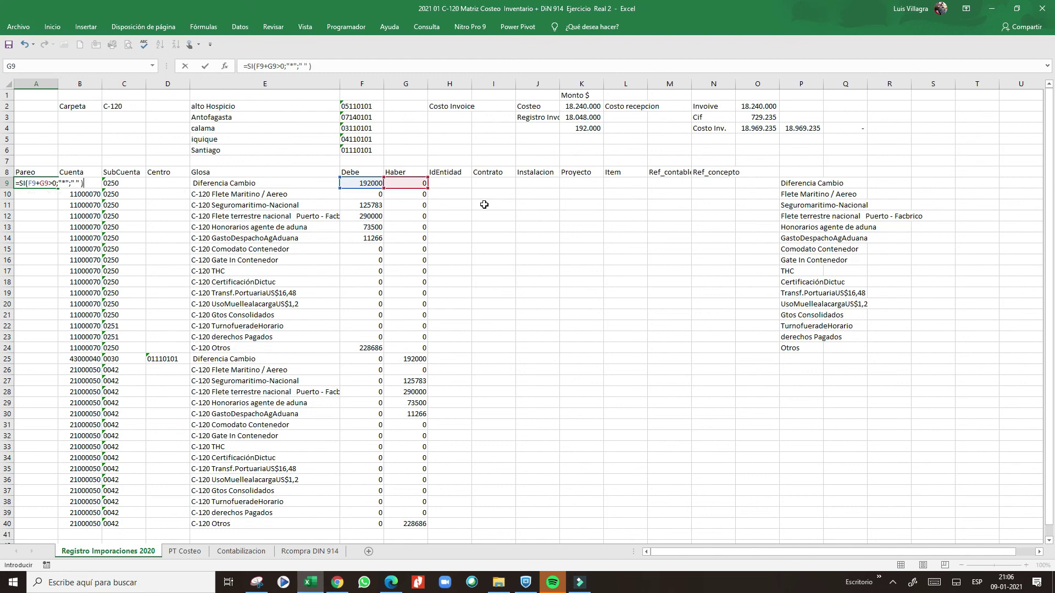
key(BackSpace)
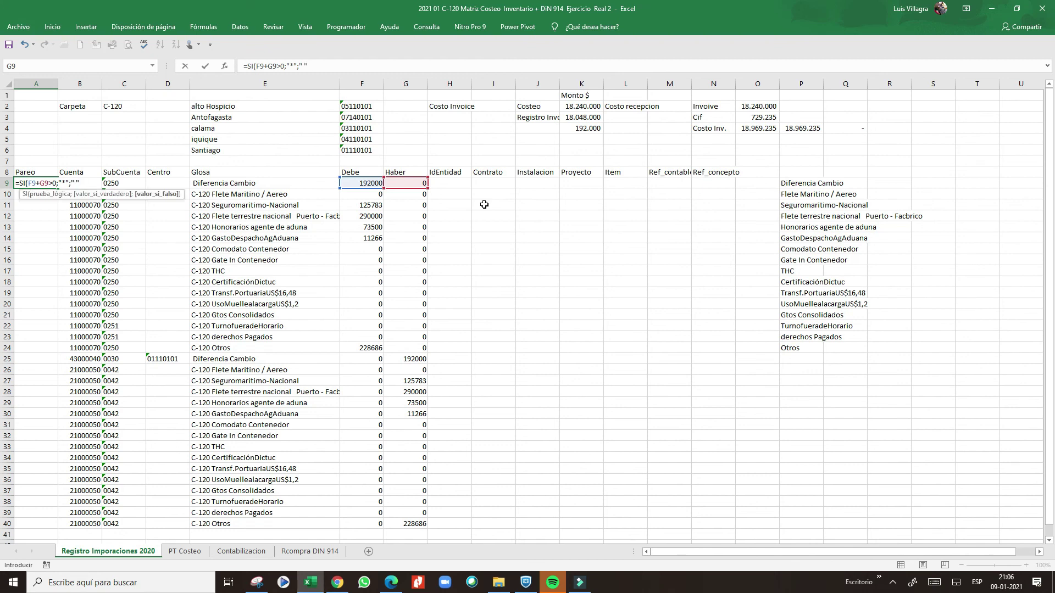
key(ctrl+Return)
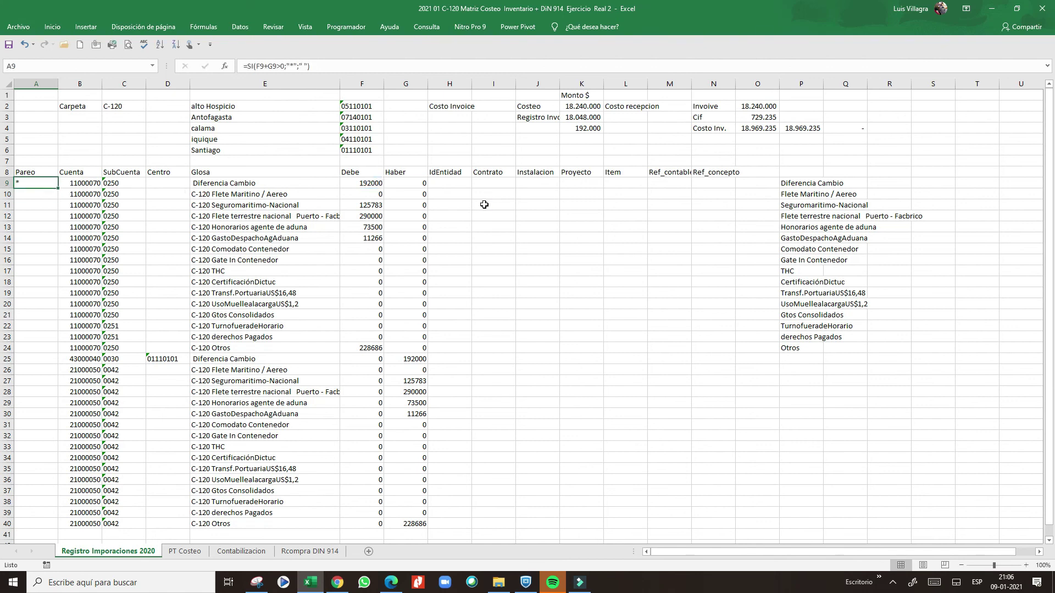
drag(60, 190, 23, 527)
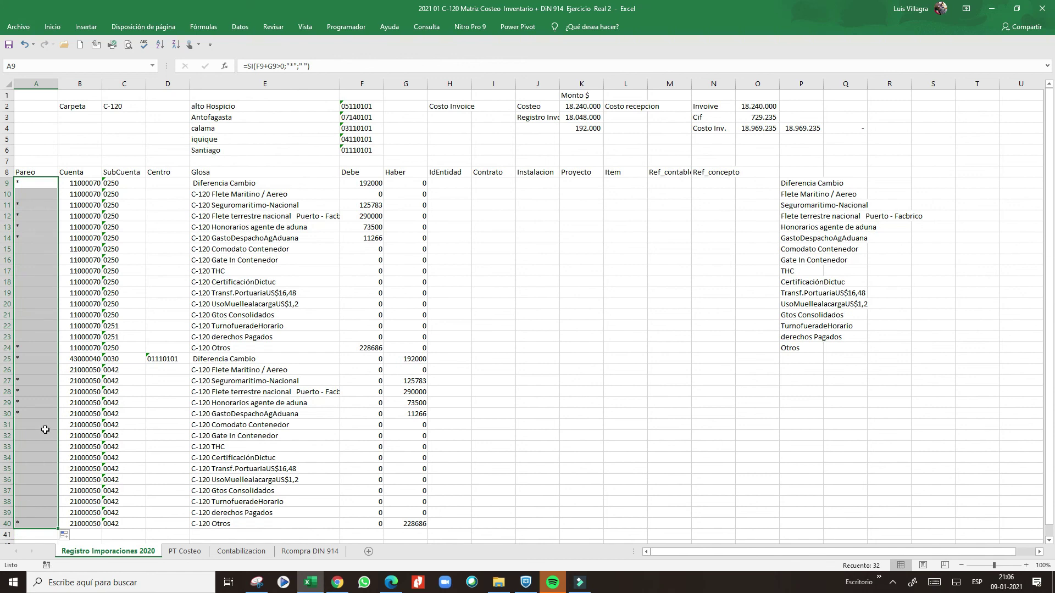
mouse_move(25, 172)
mouse_down()
mouse_move(713, 183)
mouse_move(712, 173)
mouse_up()
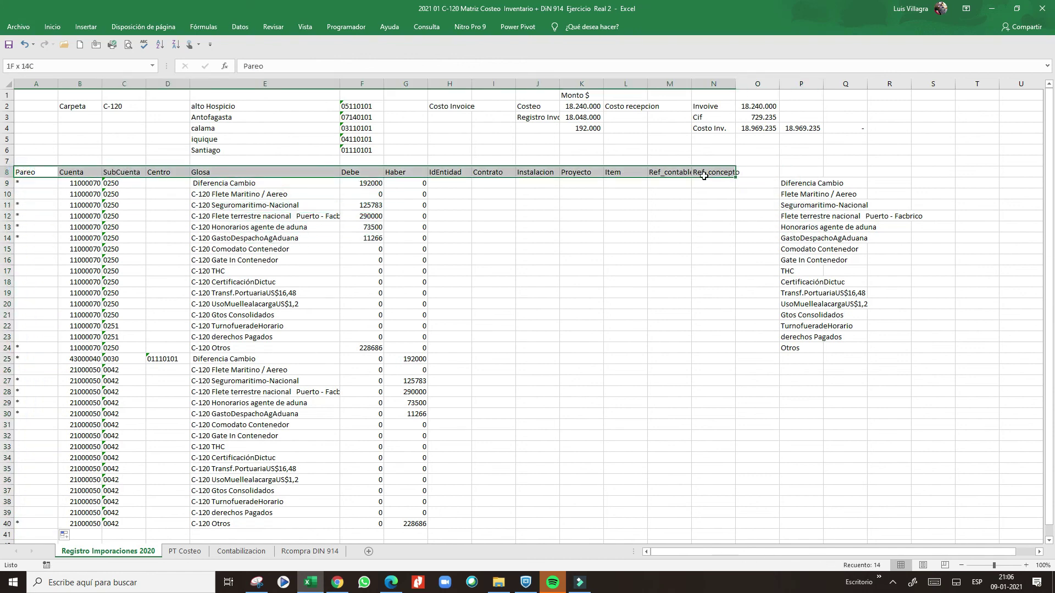
Add filter buttons to the row 8 headers of the Registro Importaciones table.
click(52, 28)
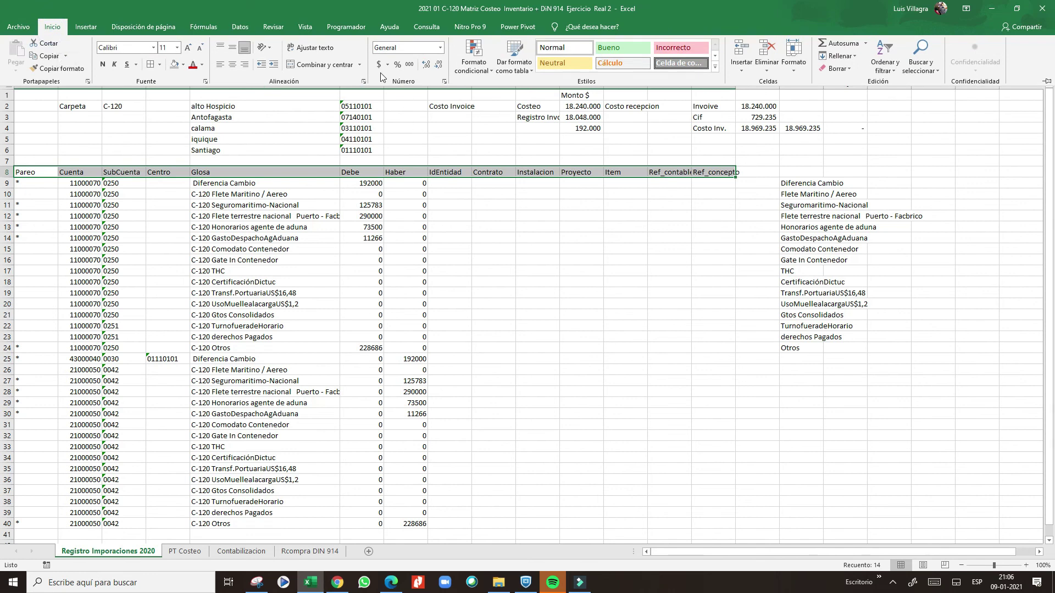
click(240, 27)
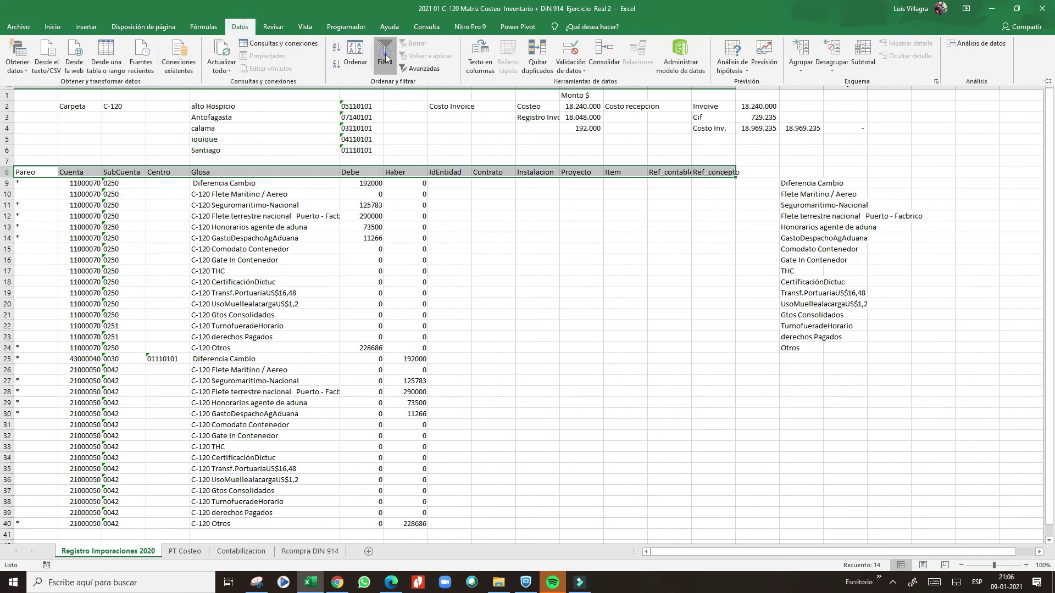
click(384, 55)
click(123, 216)
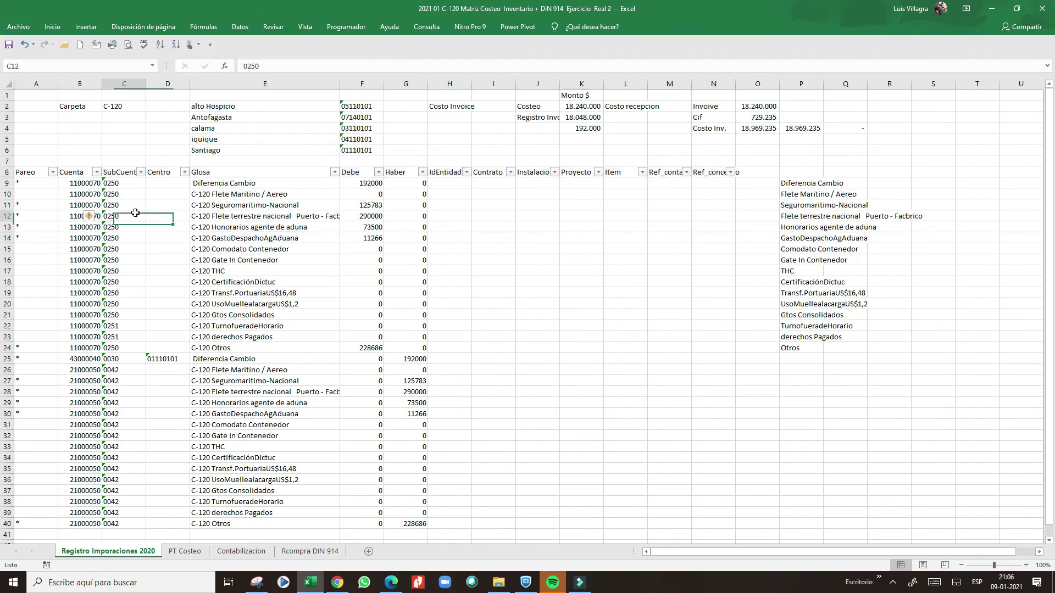
Filter Pareo to exclude (Vacías), showing only the 12 * rows, and select B8:N40.
click(53, 173)
click(33, 312)
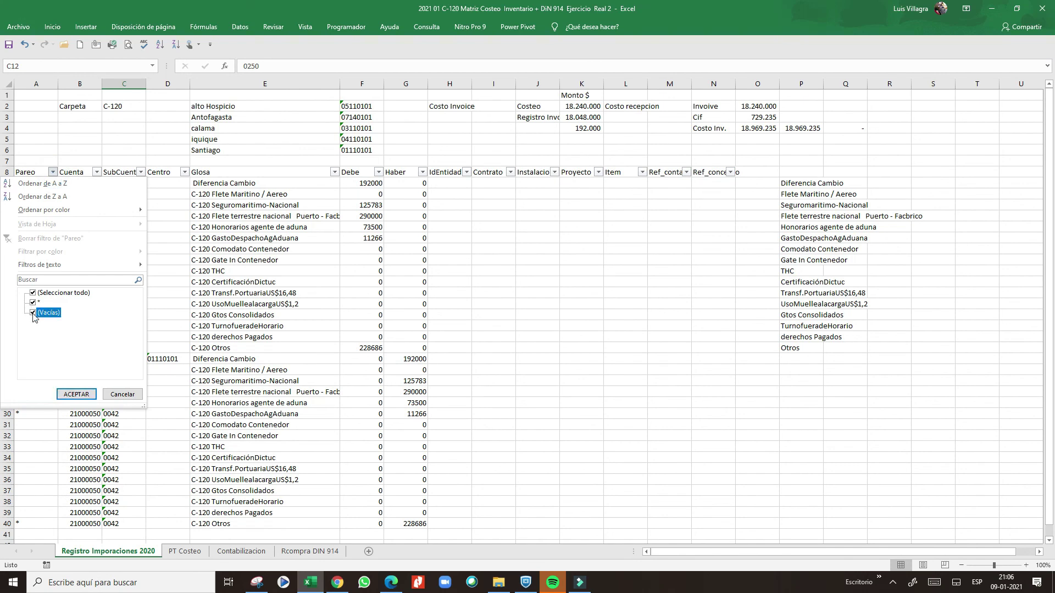
click(76, 393)
click(226, 193)
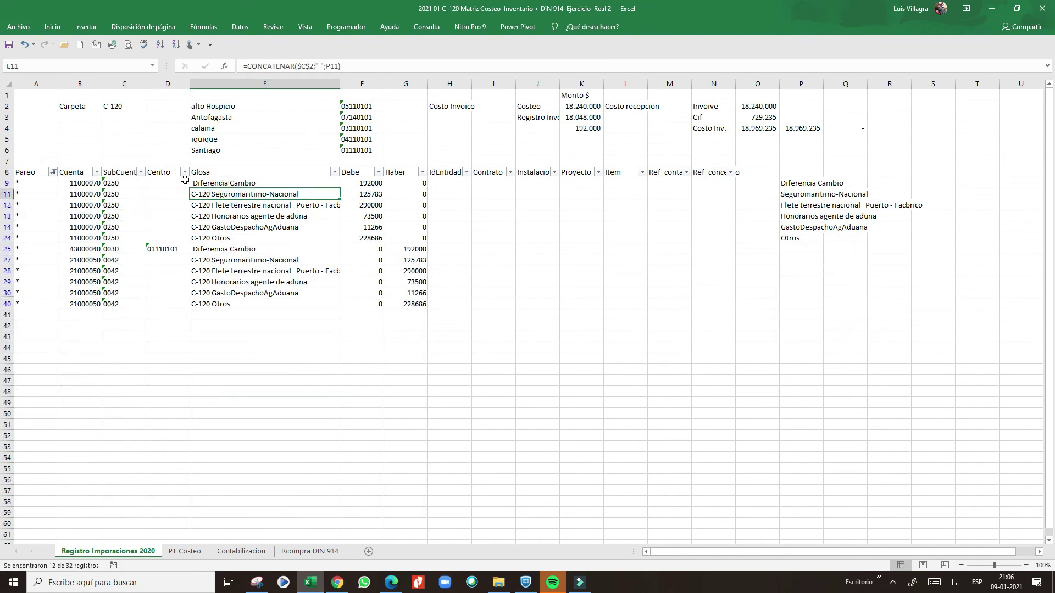
mouse_move(74, 173)
mouse_down()
mouse_move(696, 298)
mouse_move(695, 309)
mouse_up()
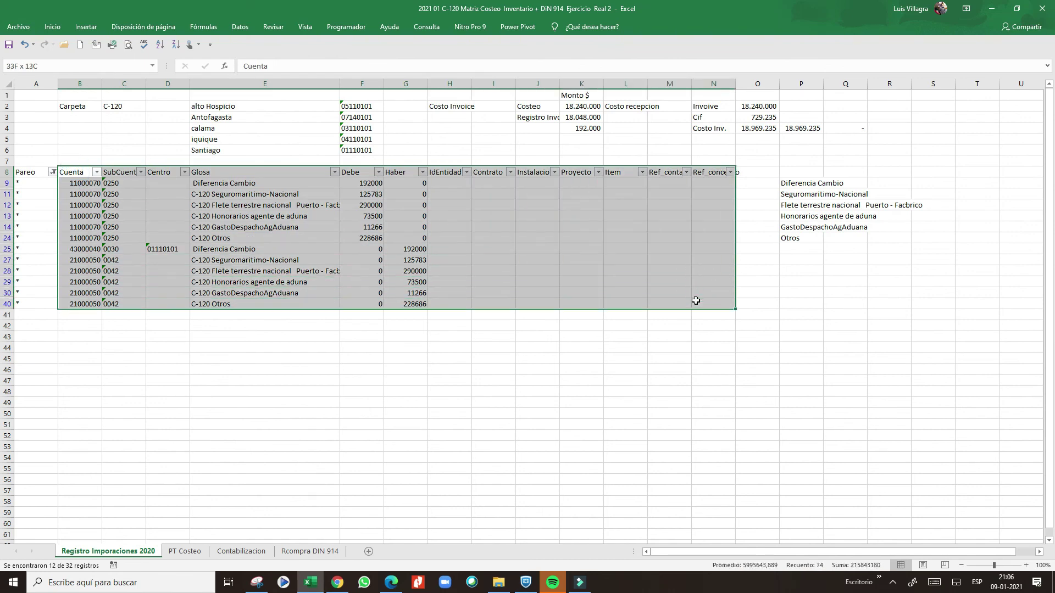
Put a thick outside border around the selected filtered rows.
click(50, 26)
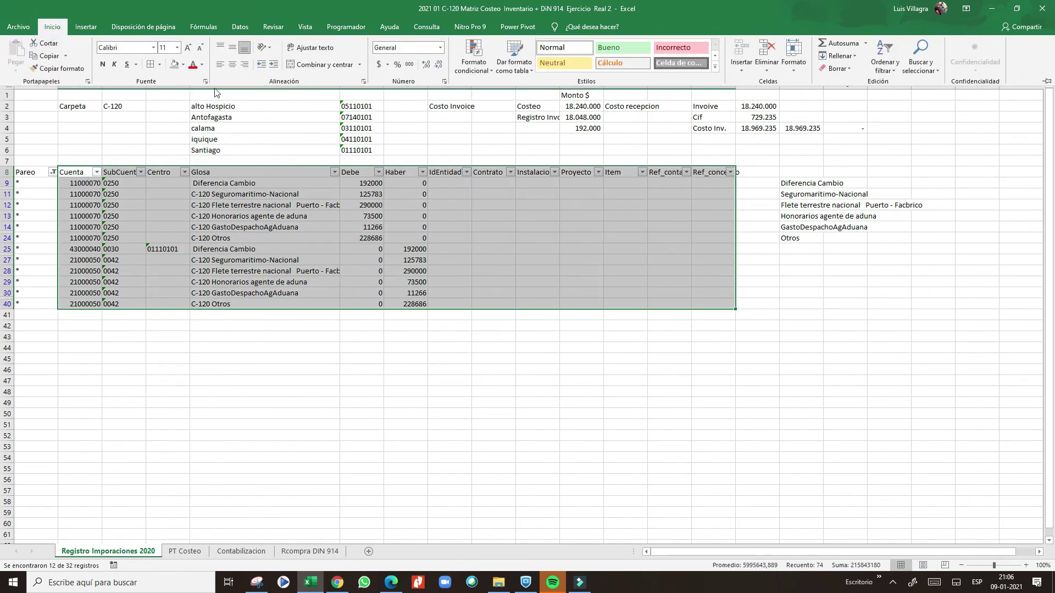
click(162, 65)
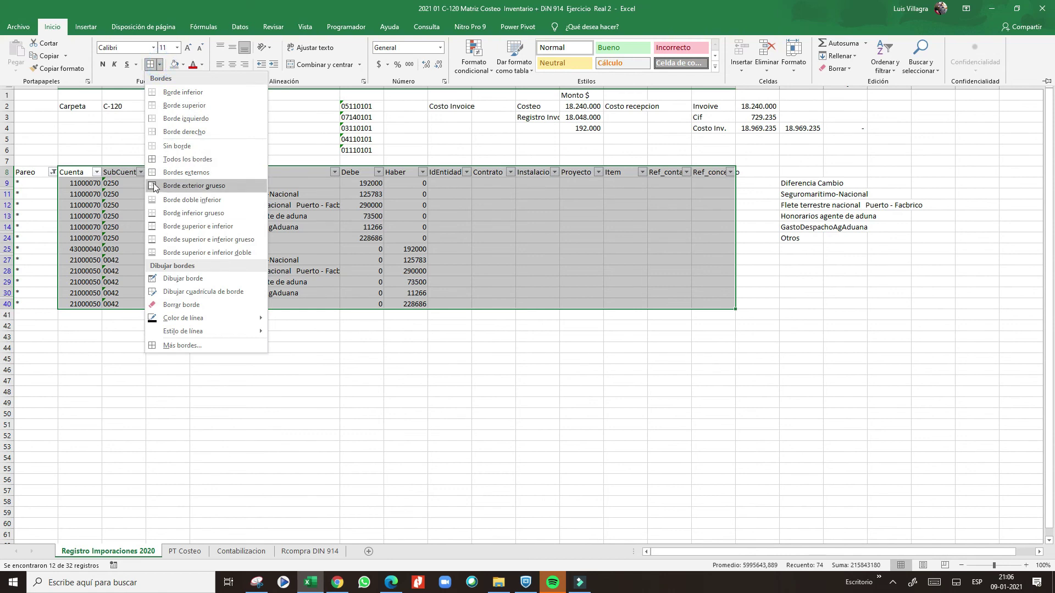
click(153, 185)
key(ctrl+F1)
click(280, 329)
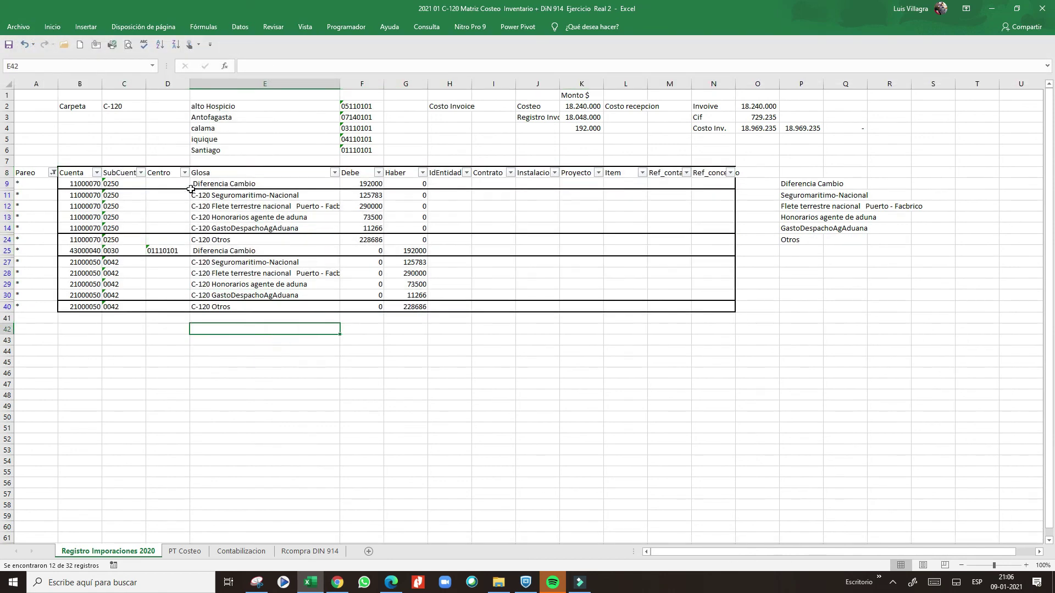
Clear the Pareo filter to show all rows and select the table B8:N40.
click(53, 173)
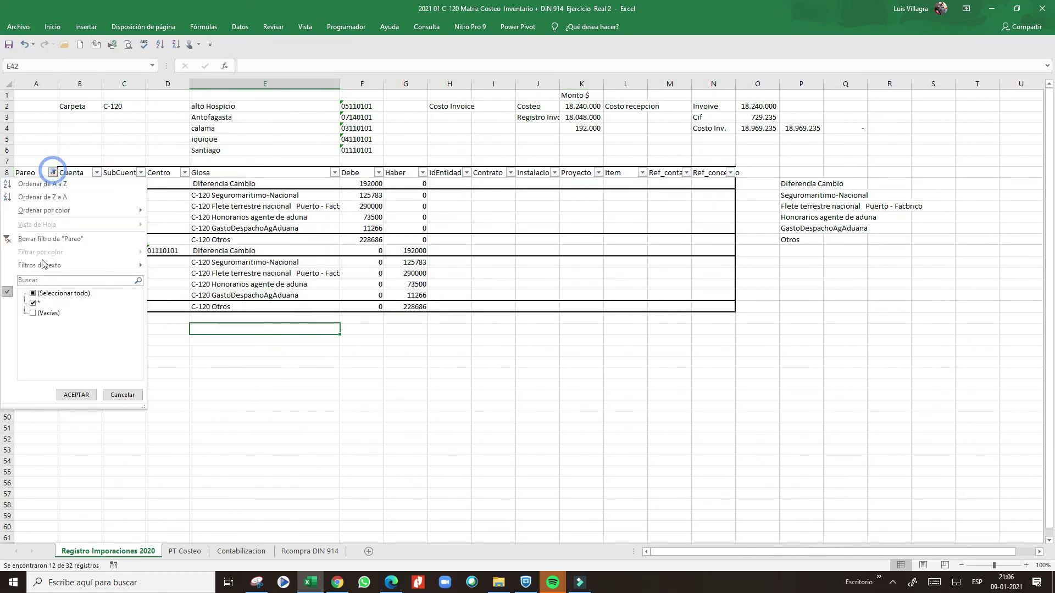
click(33, 294)
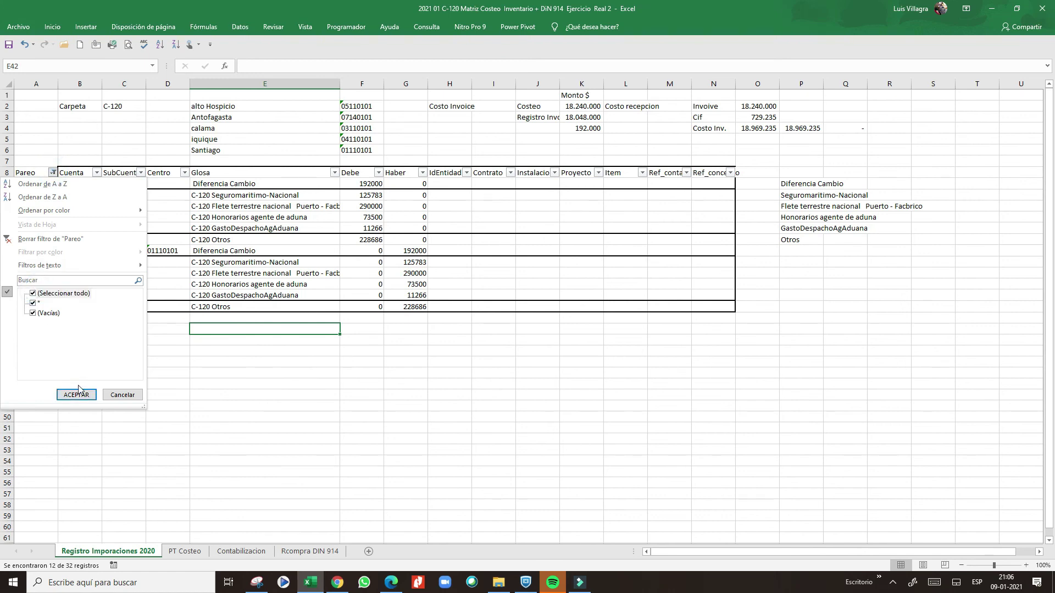
click(76, 394)
mouse_move(74, 172)
mouse_down()
mouse_move(711, 451)
mouse_move(711, 441)
mouse_up()
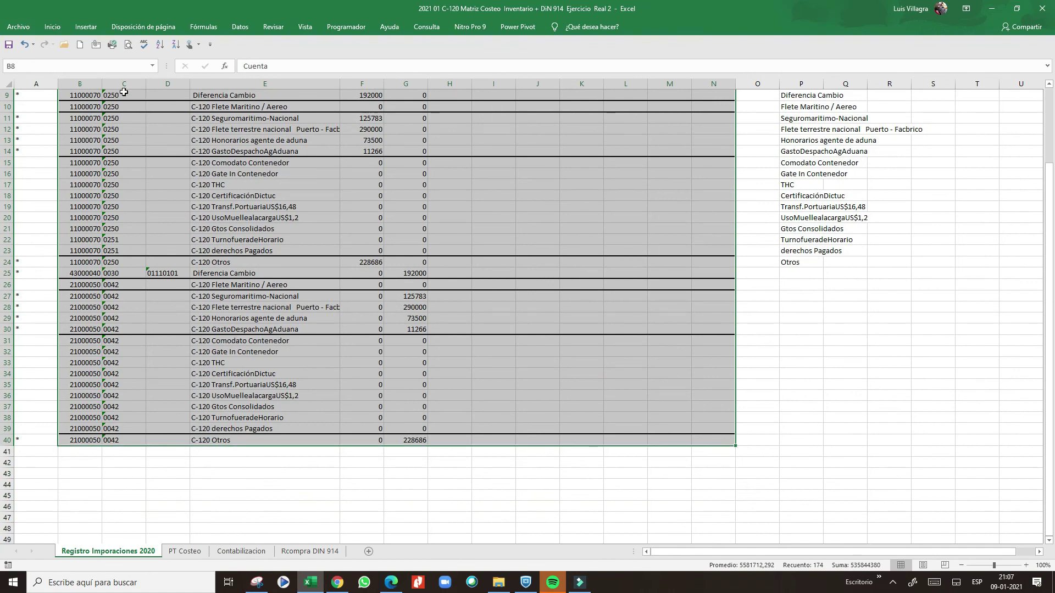
Give B8:N40 All Borders plus a Thick Outside Border.
click(57, 27)
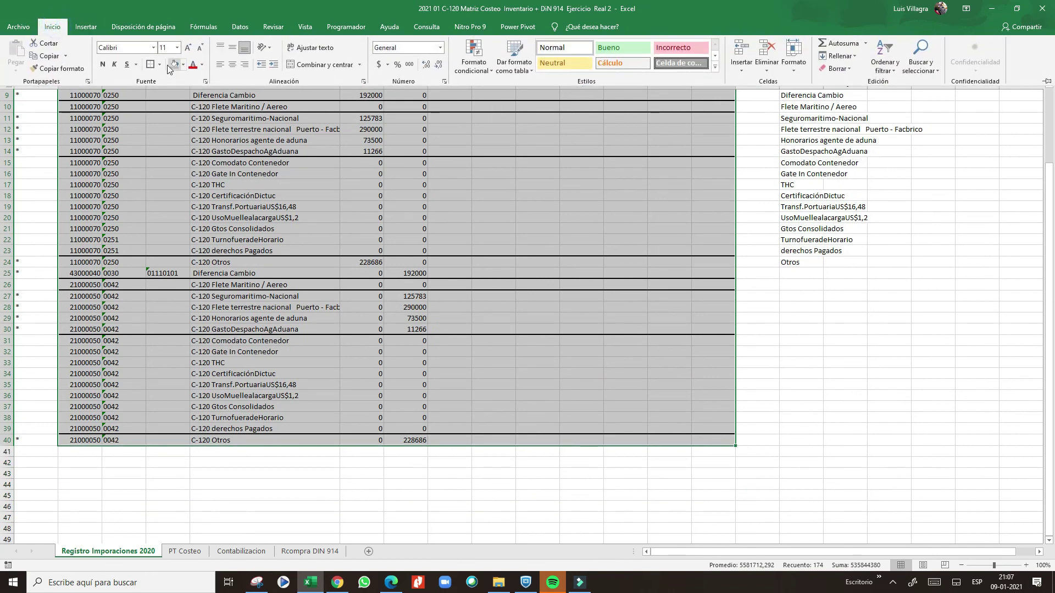
click(160, 64)
click(187, 159)
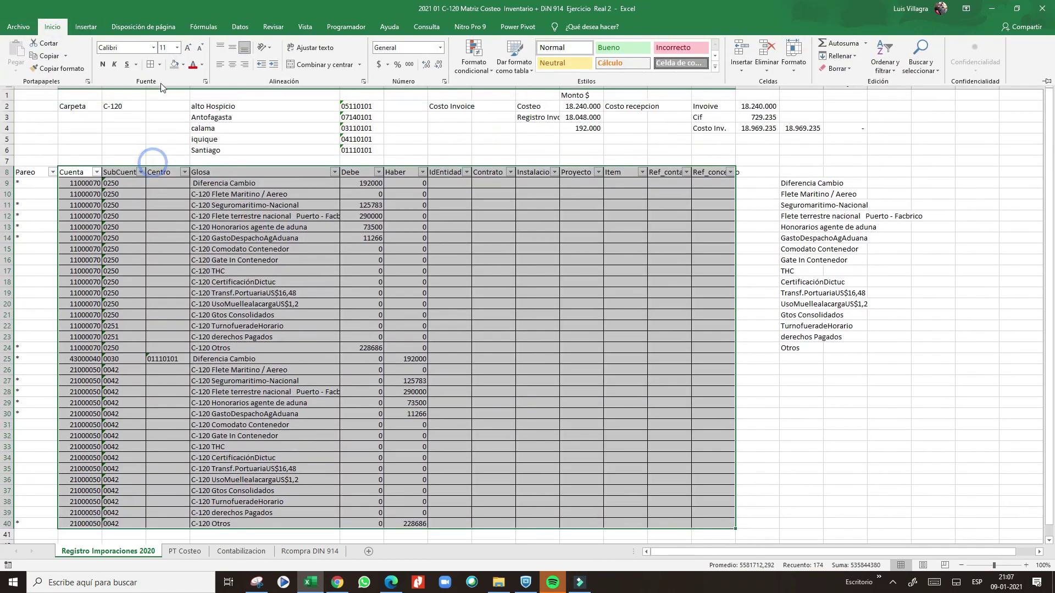
click(193, 185)
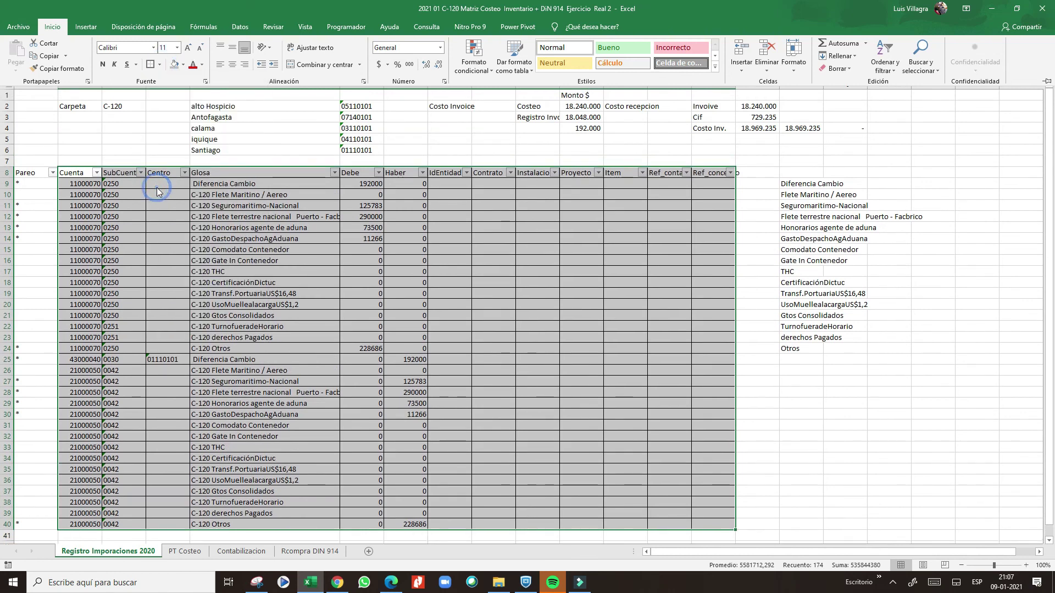
click(400, 235)
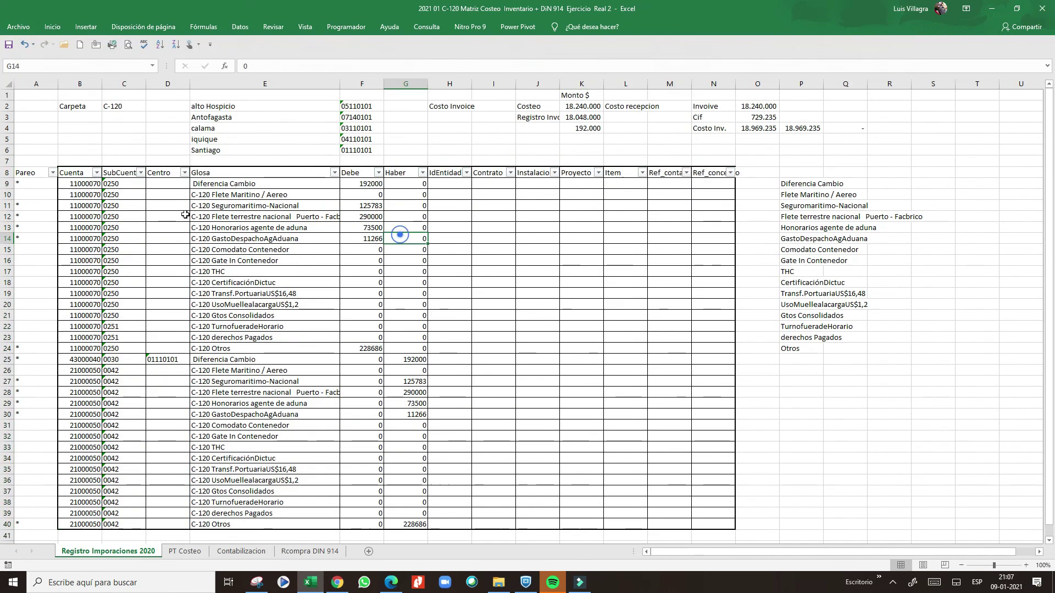
Reapply the Pareo filter without (Vacías) so only the 12 * rows show.
click(54, 169)
click(32, 314)
click(75, 394)
click(591, 205)
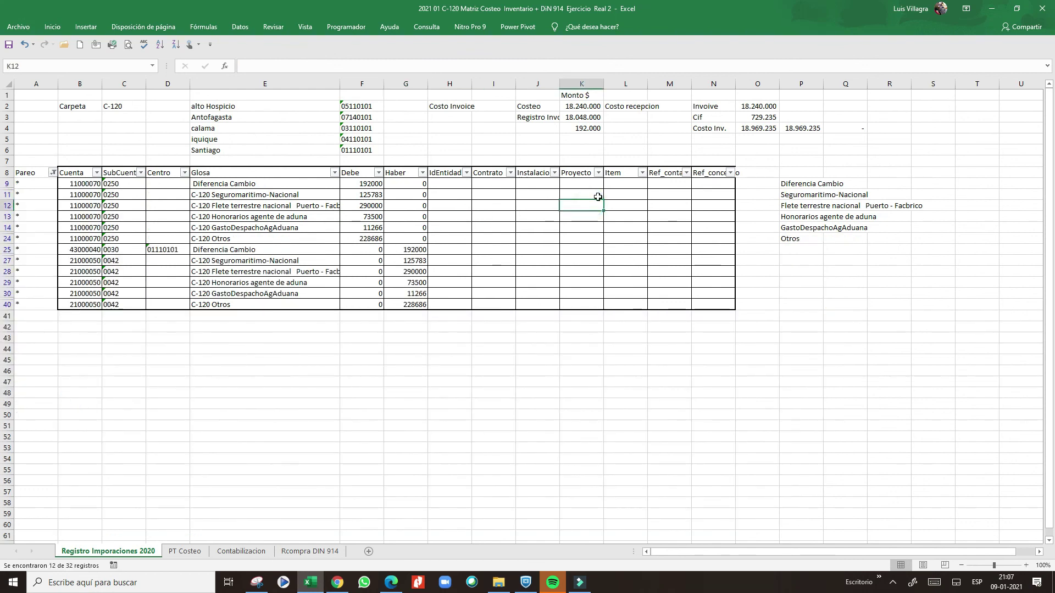
click(450, 219)
Select the account codes in F2:F5, then pick a cell below the table.
drag(349, 106, 351, 139)
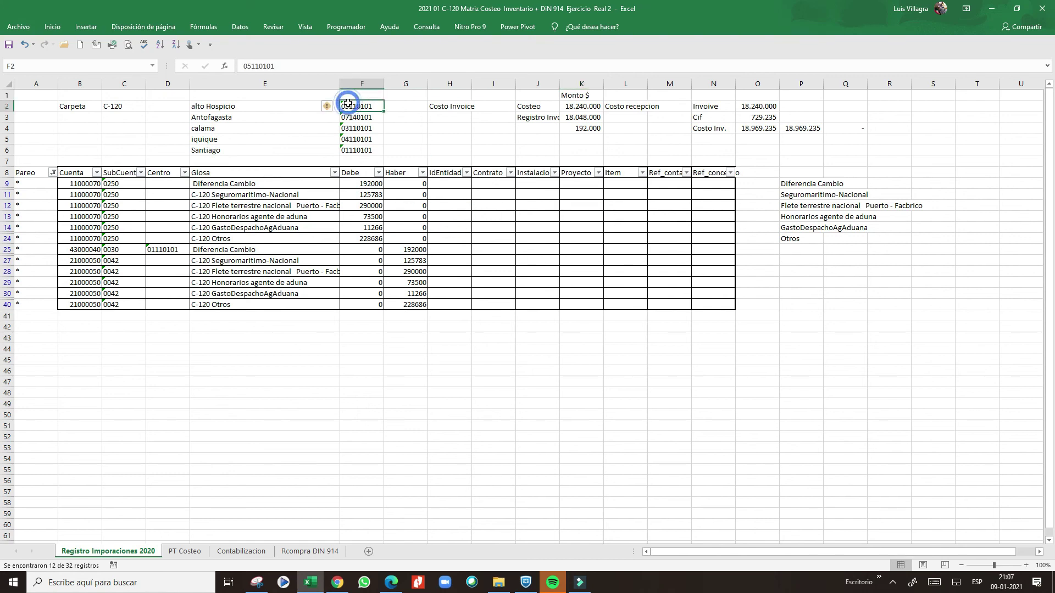
click(87, 107)
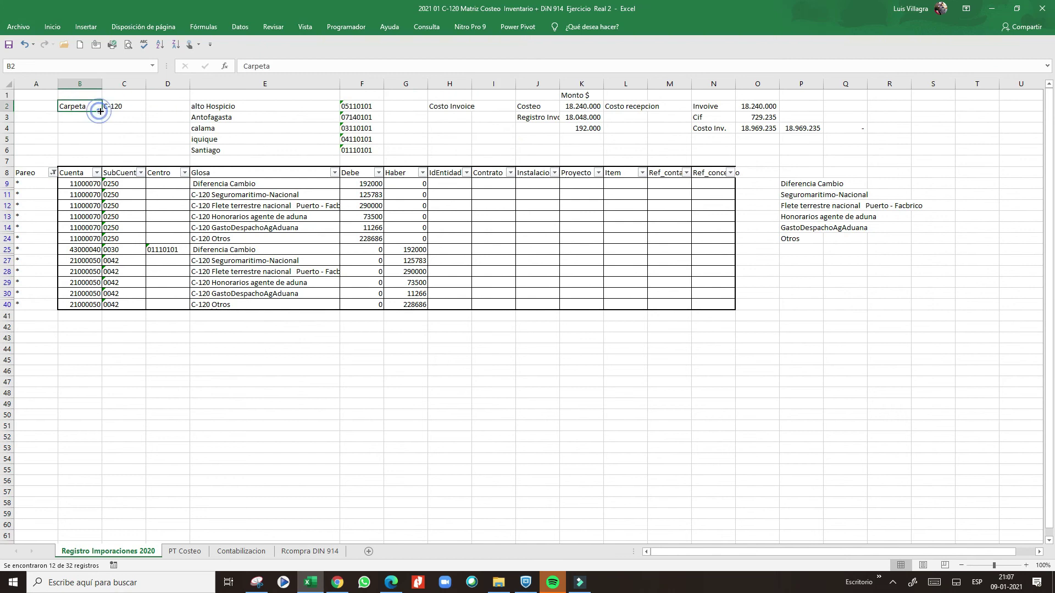
click(416, 446)
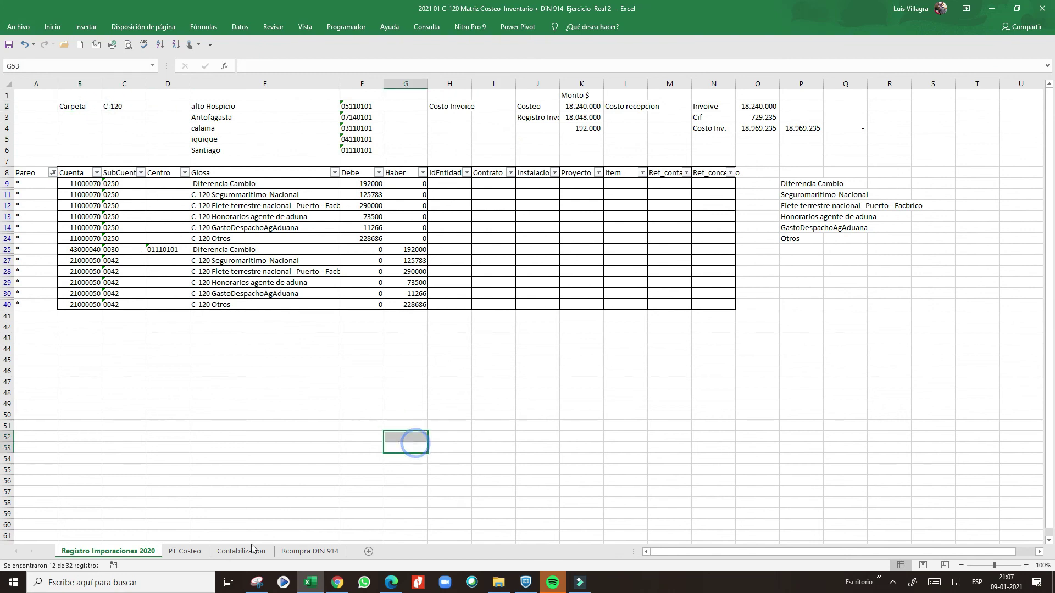
click(242, 421)
Enter the contact e-mail in H43 and phone number in H44, then switch to Filmora 9.
click(467, 338)
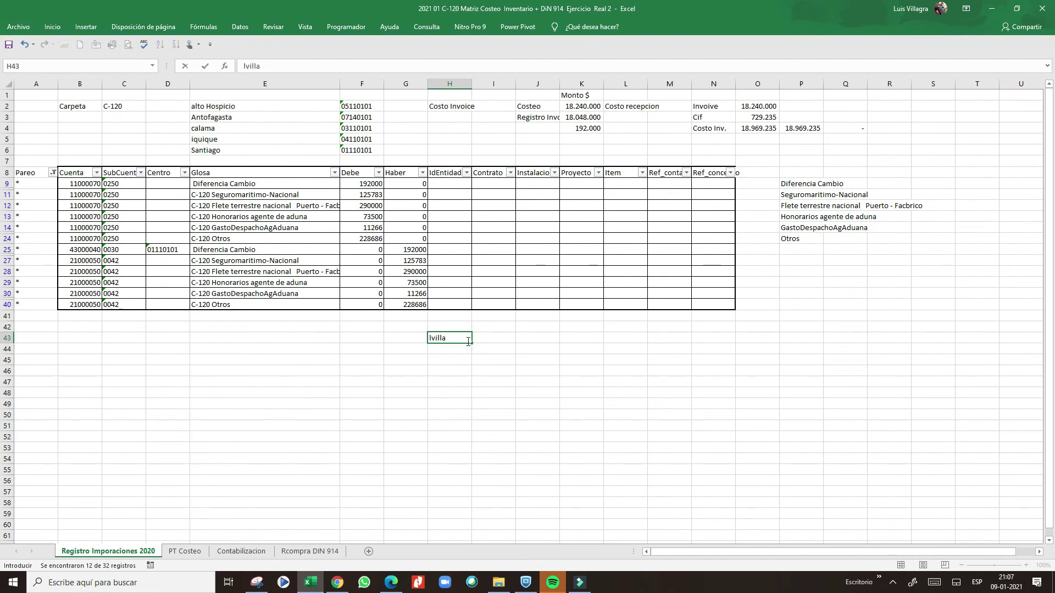
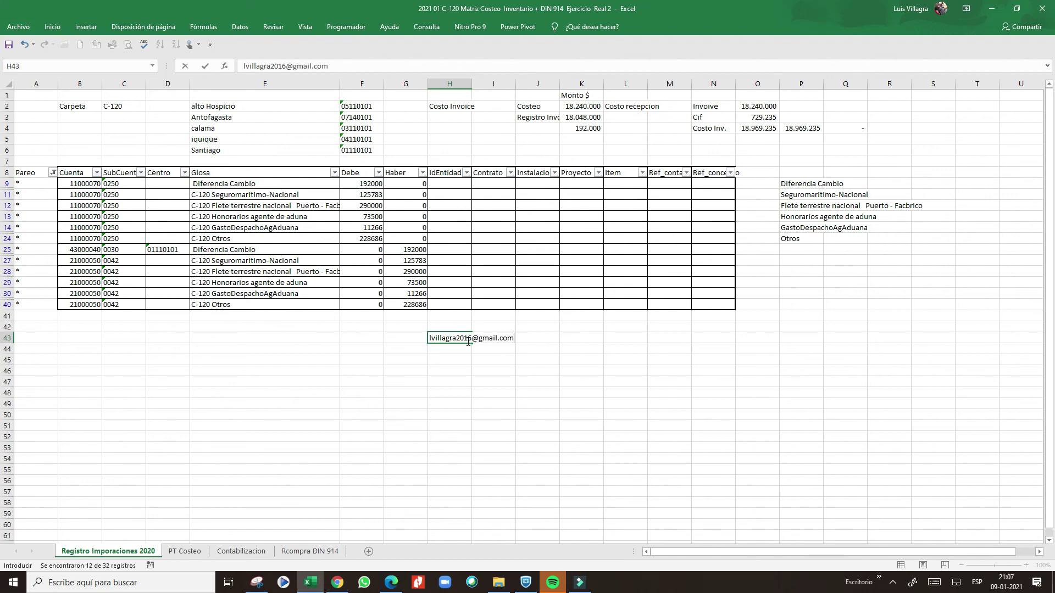
key(Return)
text(+9)
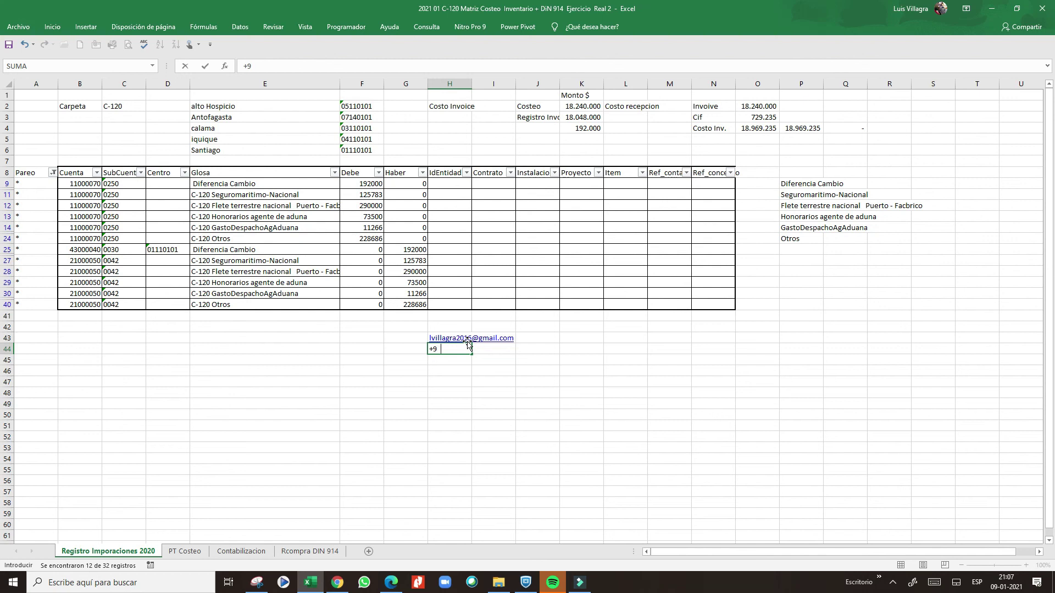
text(360)
key(Return)
key(Return)
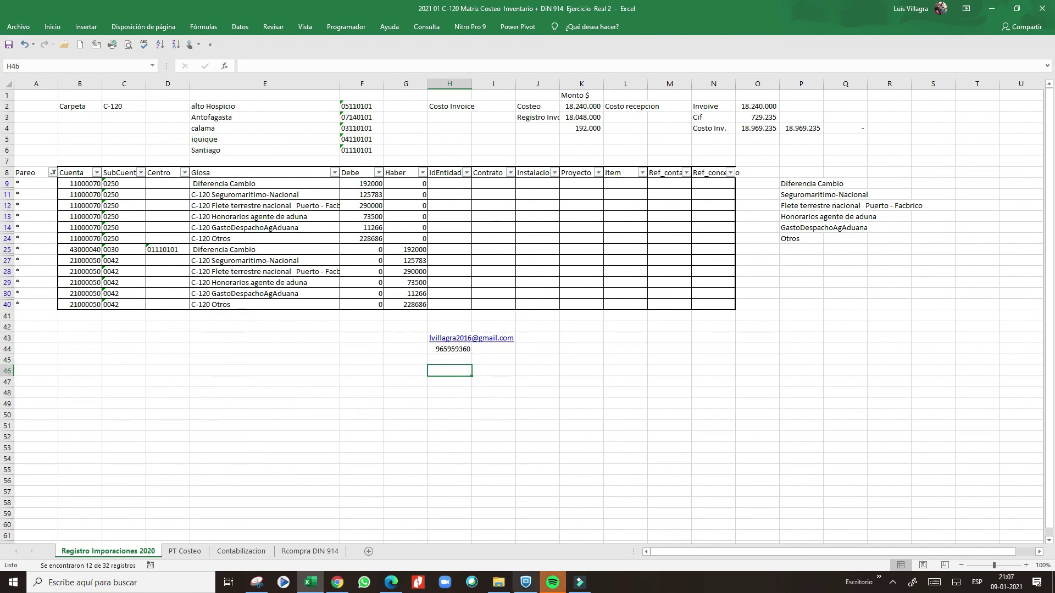
click(580, 582)
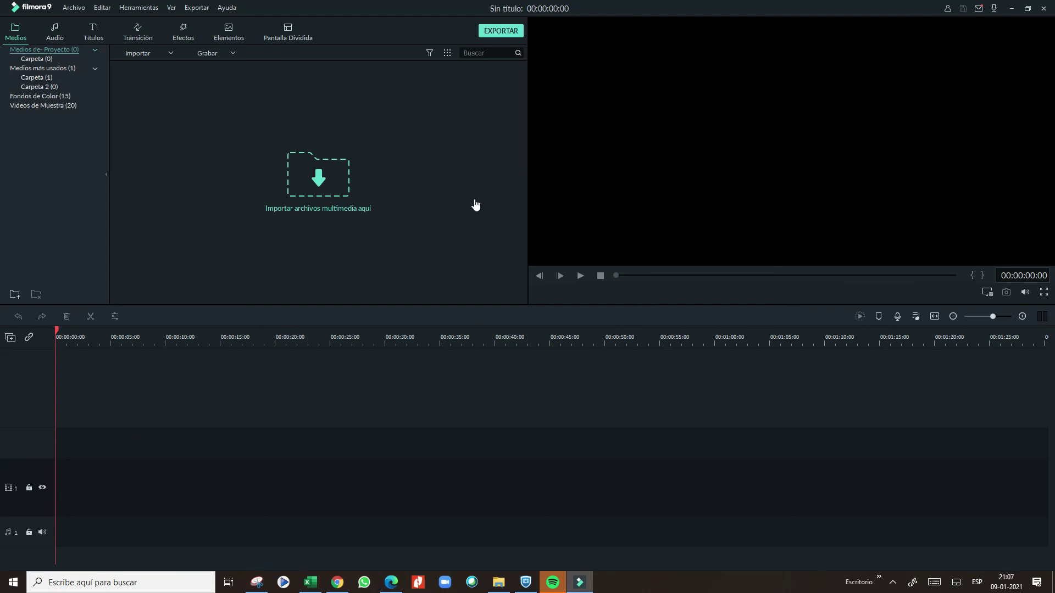
click(893, 581)
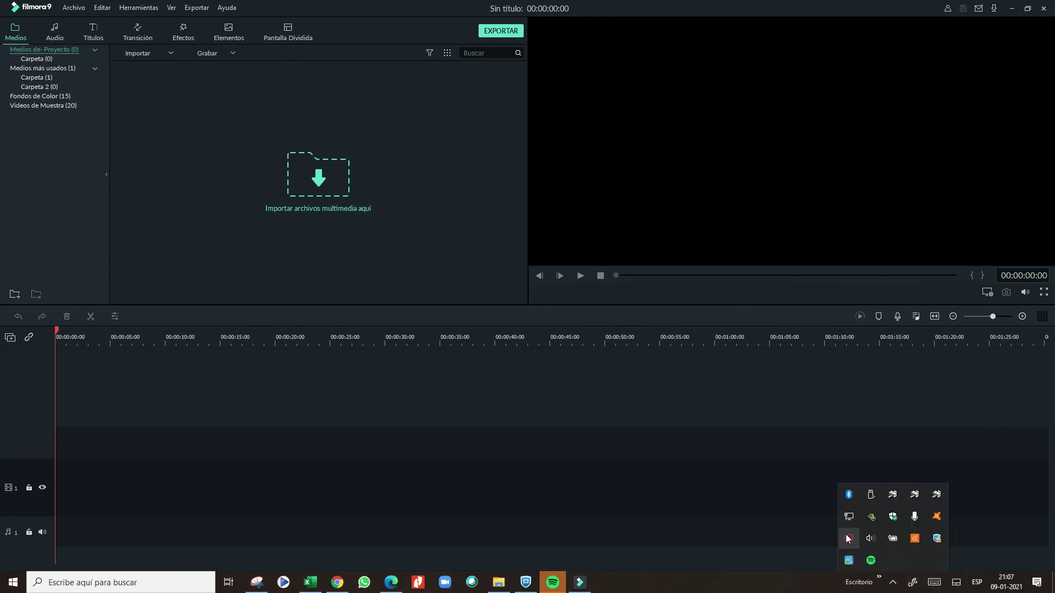